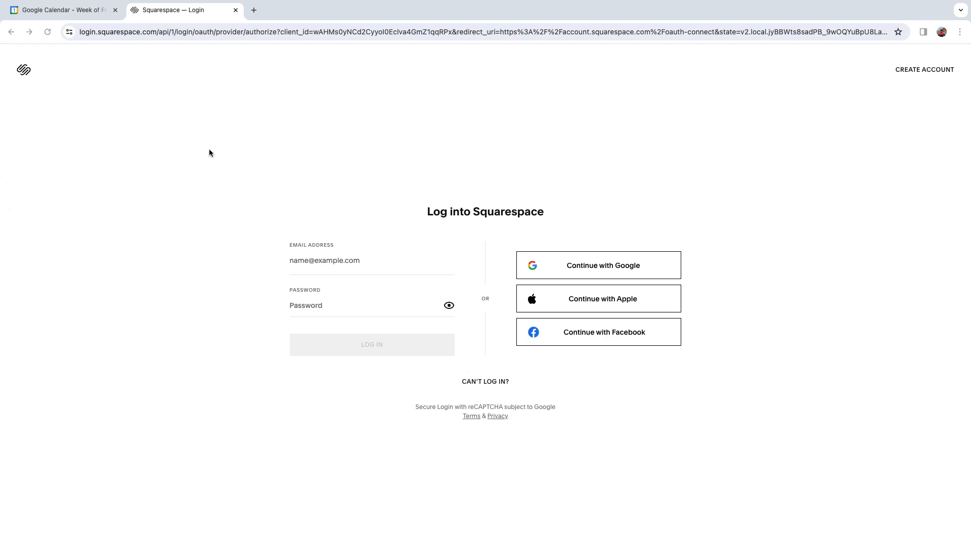
# Log into Squarespace with the account's e-mail address and password.
pyautogui.click(329, 260)
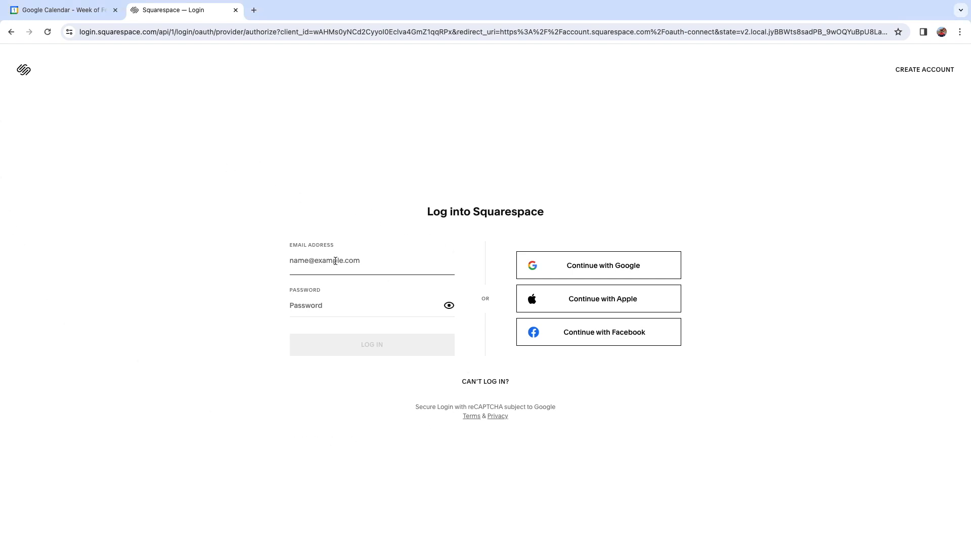
pyautogui.write('pi')
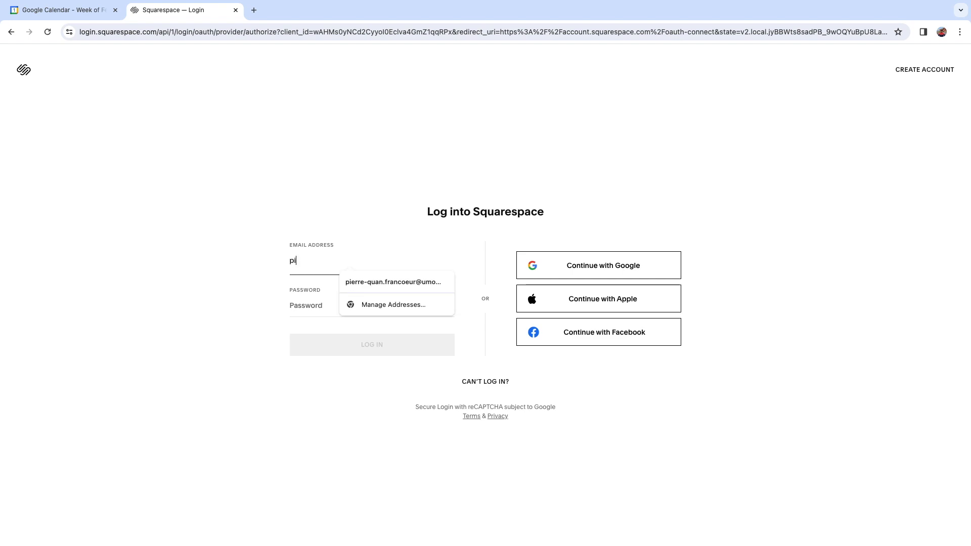
pyautogui.click(405, 283)
pyautogui.click(381, 302)
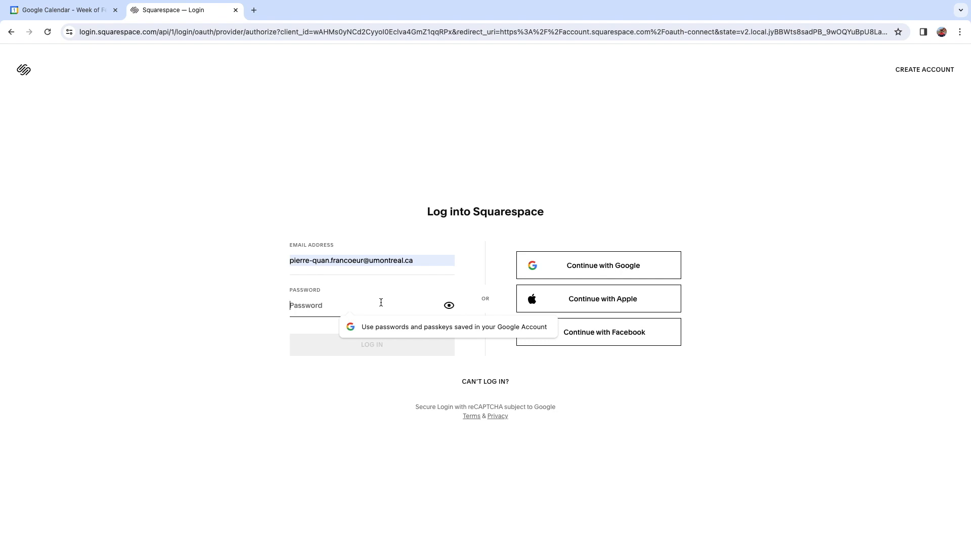
pyautogui.write('•••••••')
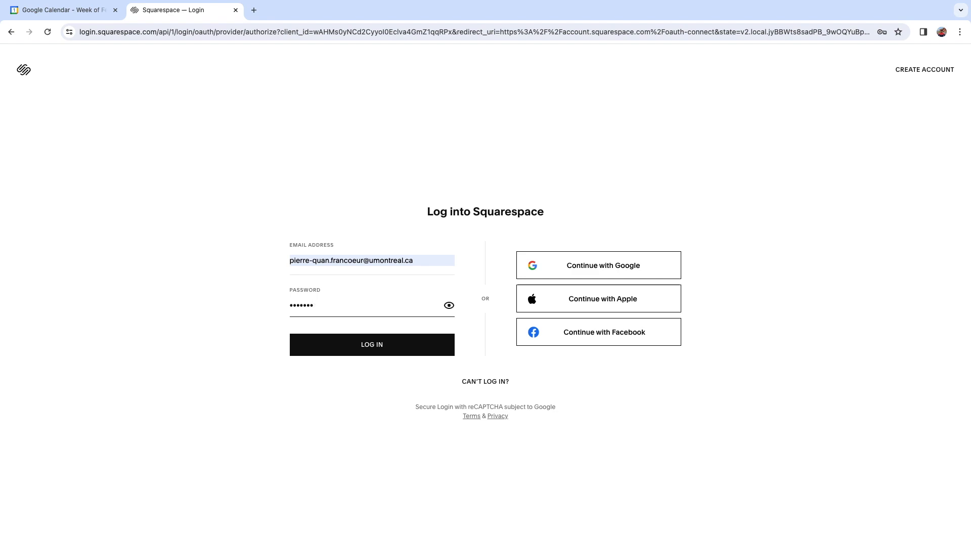
pyautogui.write('••')
pyautogui.press('Return')
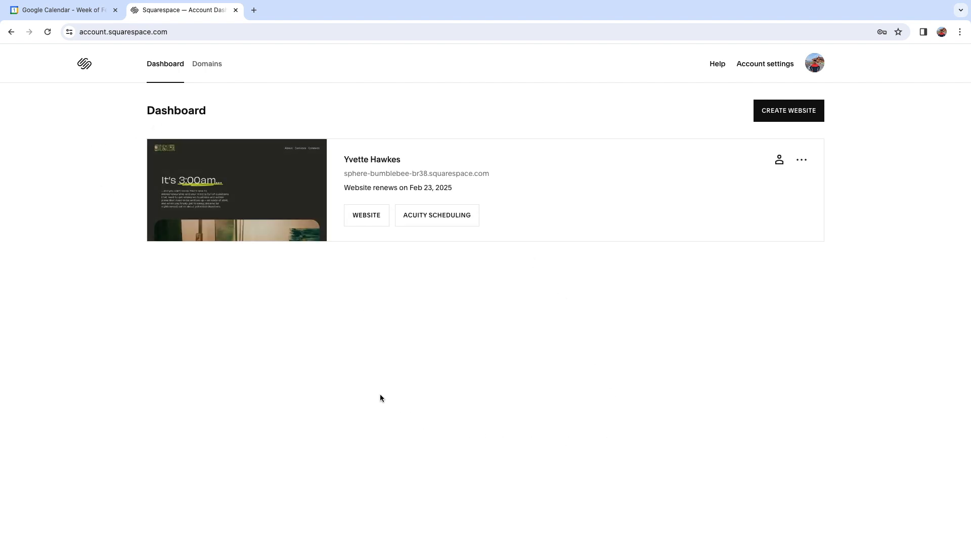
# Open the existing website from the account dashboard and review its list of pages, returning to the site's home menu.
pyautogui.moveTo(310, 201)
pyautogui.click(253, 195)
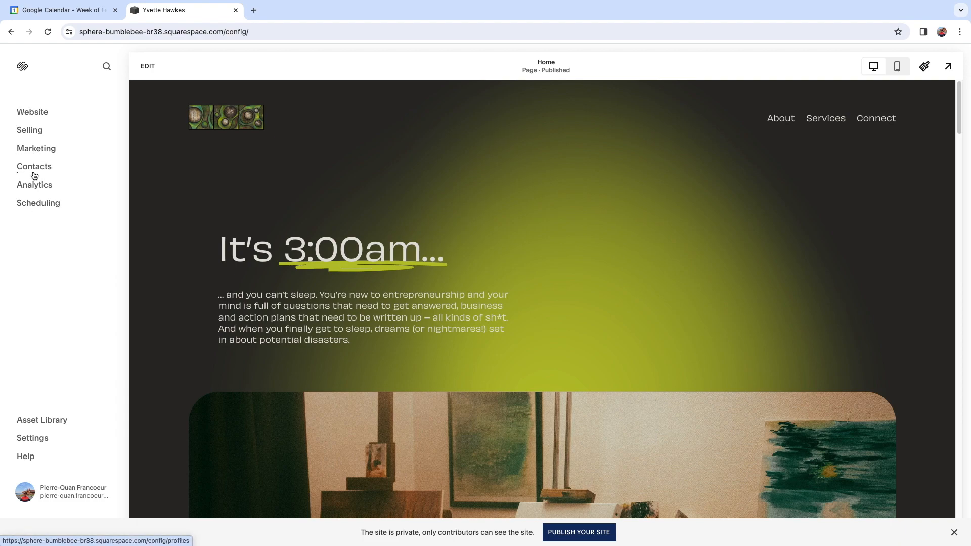
pyautogui.click(33, 112)
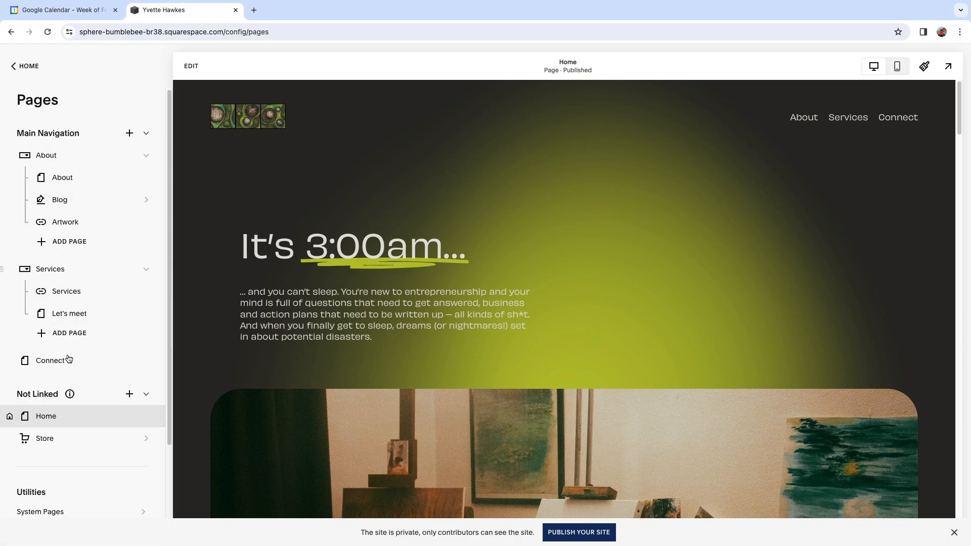
pyautogui.click(26, 66)
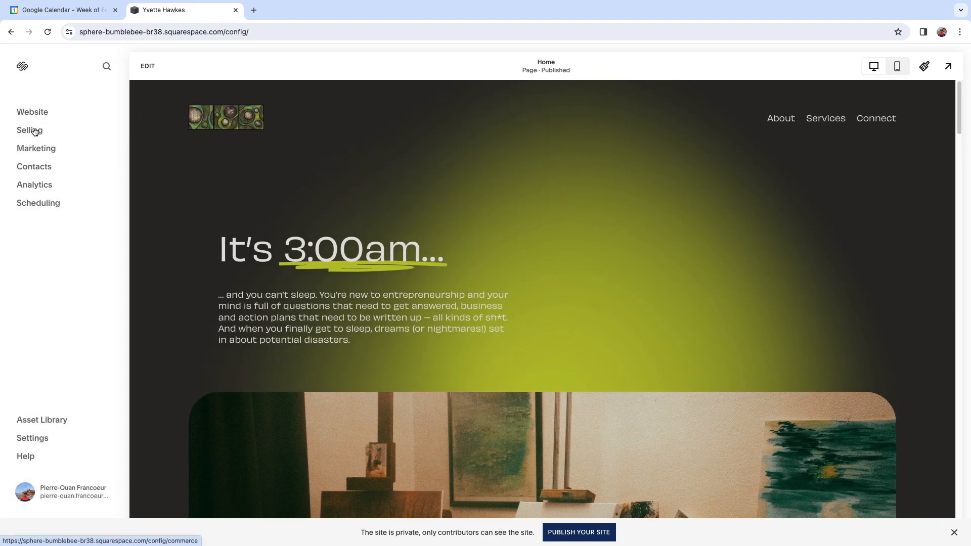
# Review the store's Selling overview and its physical and service product lists.
pyautogui.click(34, 131)
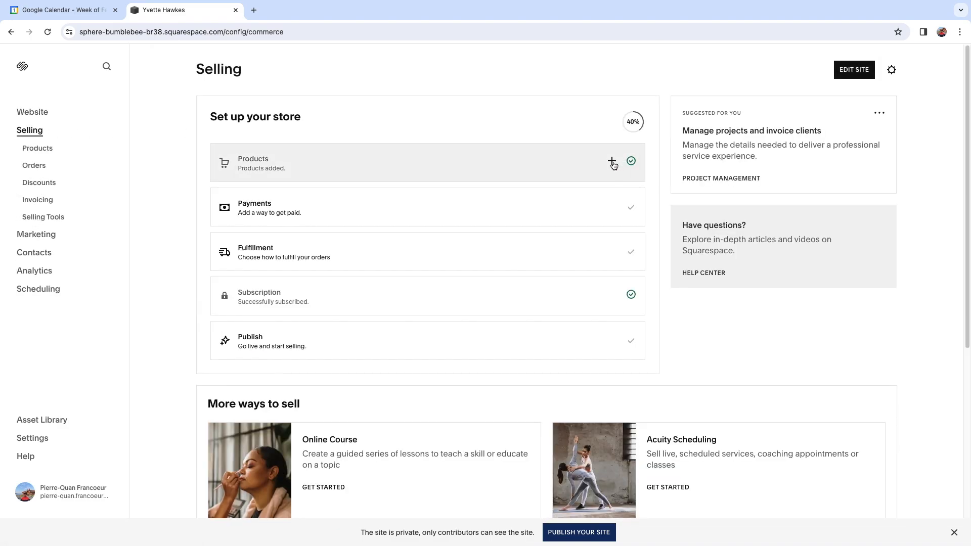
pyautogui.click(45, 148)
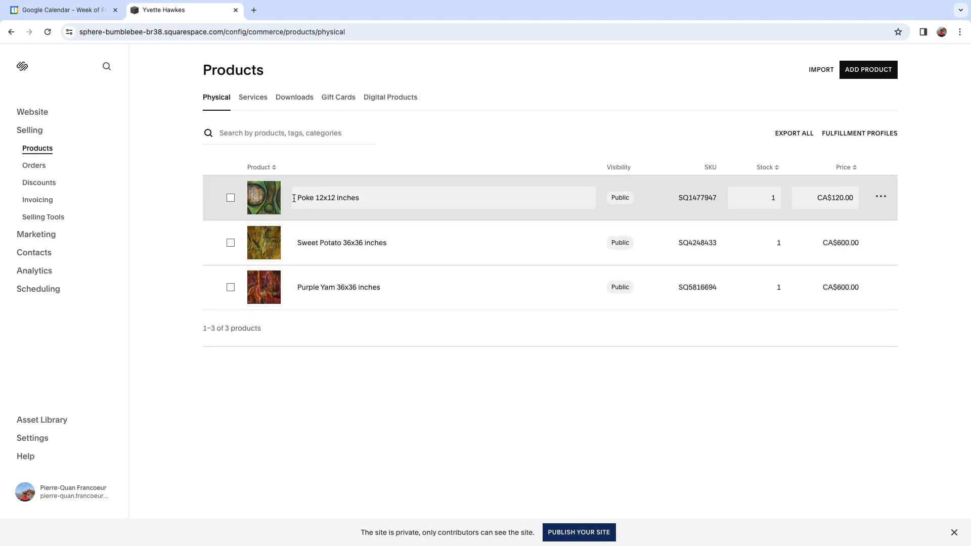
pyautogui.click(252, 98)
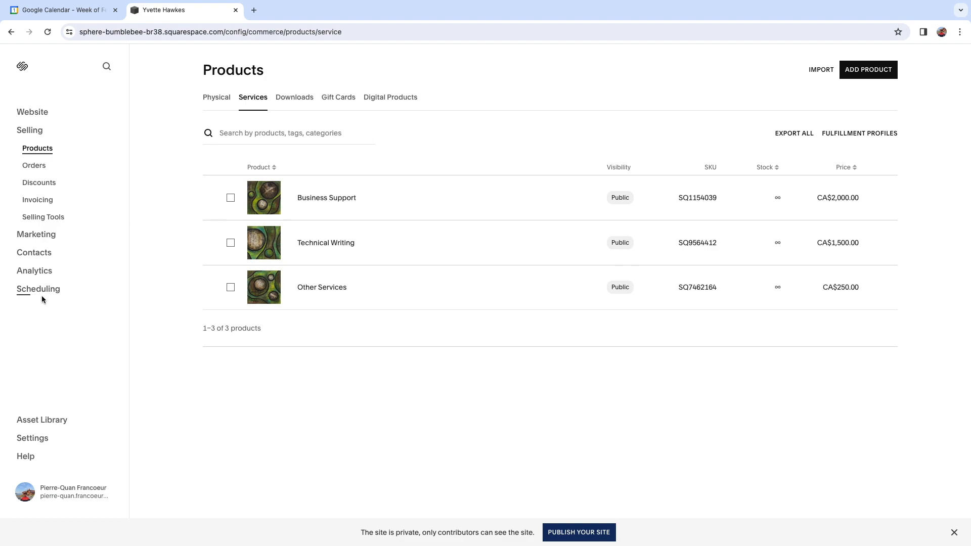
# Look through the store's Orders, Discounts, Selling Tools and Invoicing sections.
pyautogui.click(35, 169)
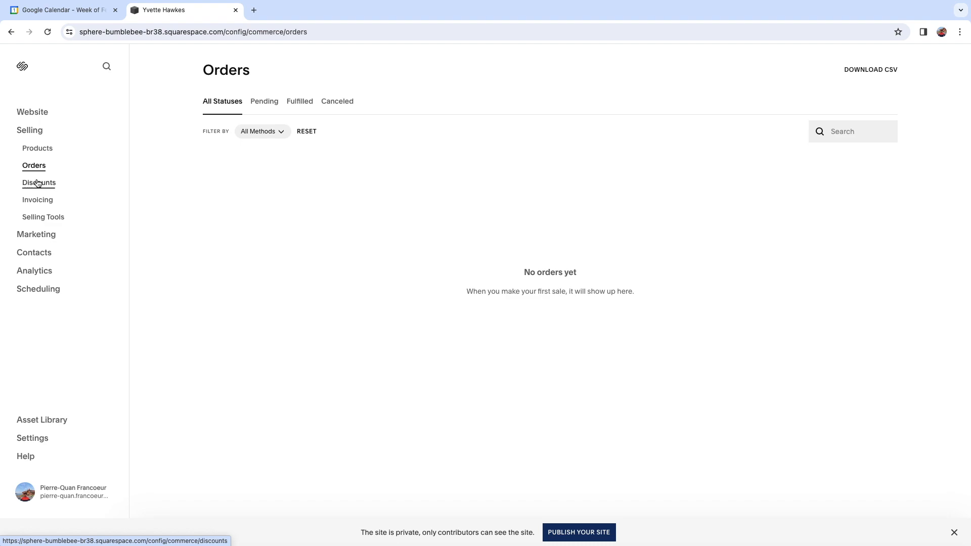
pyautogui.click(40, 183)
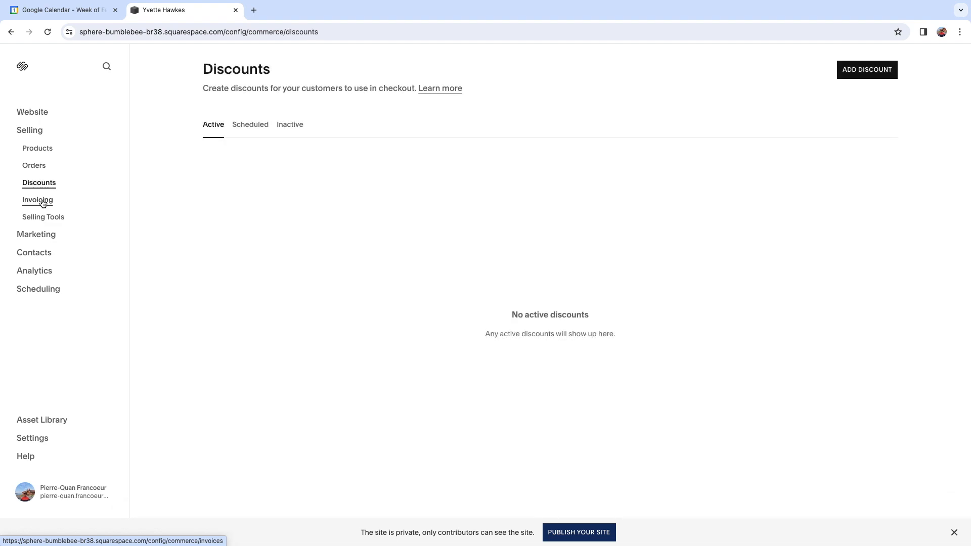
pyautogui.click(39, 200)
pyautogui.click(44, 183)
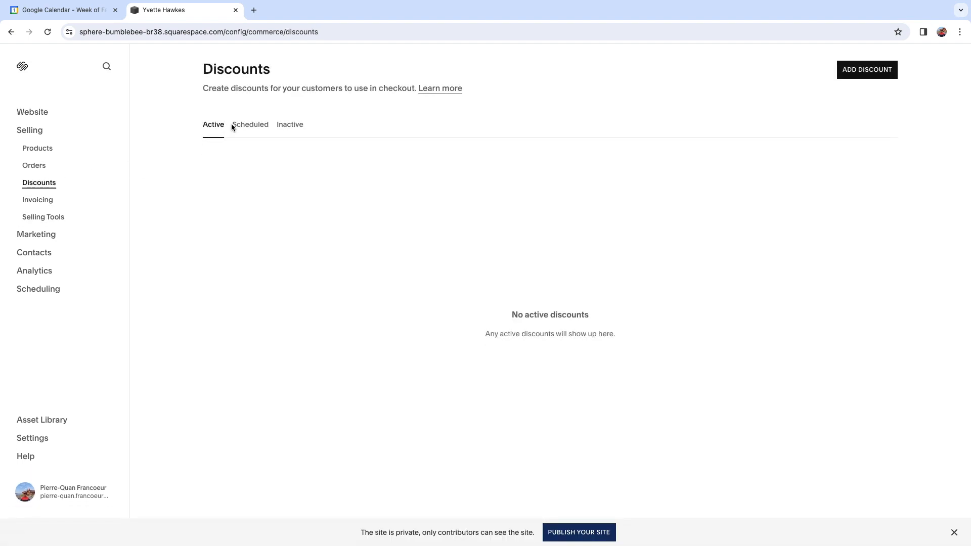
pyautogui.click(60, 219)
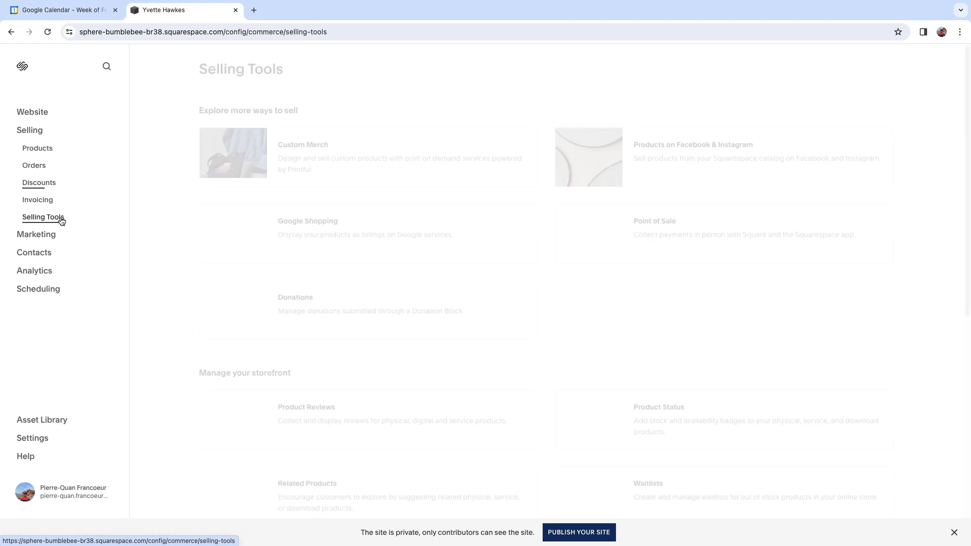
pyautogui.click(47, 202)
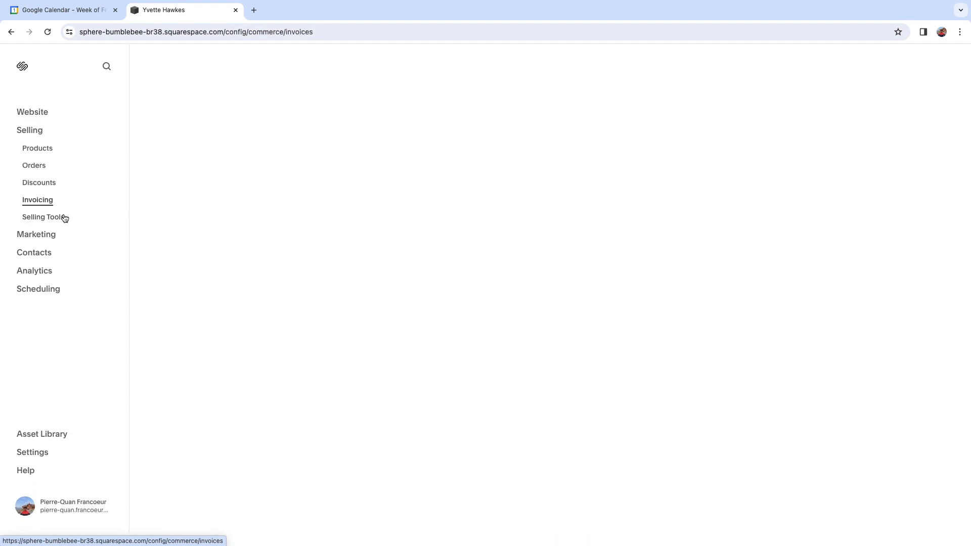
# Look over the site's Marketing overview, its full Contacts list and its Traffic analytics.
pyautogui.click(34, 235)
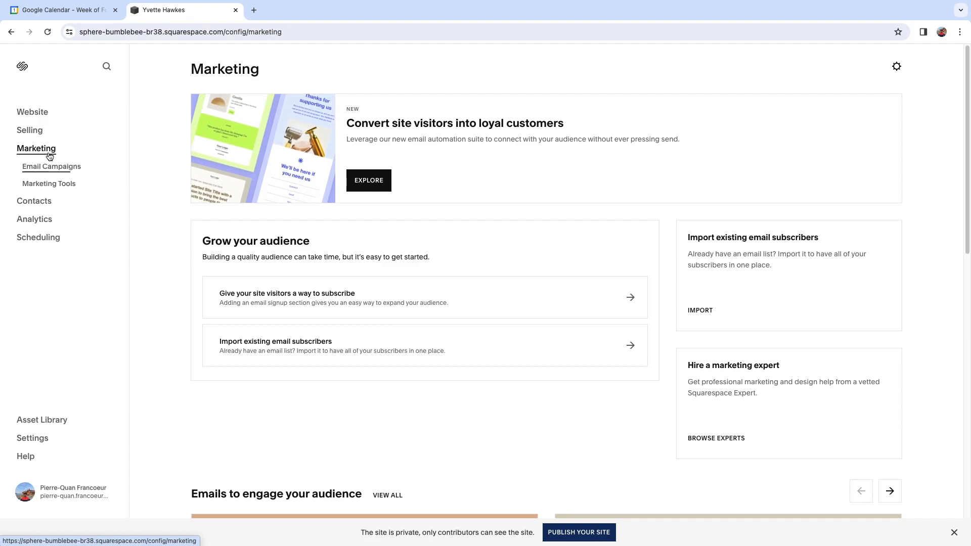
pyautogui.click(44, 204)
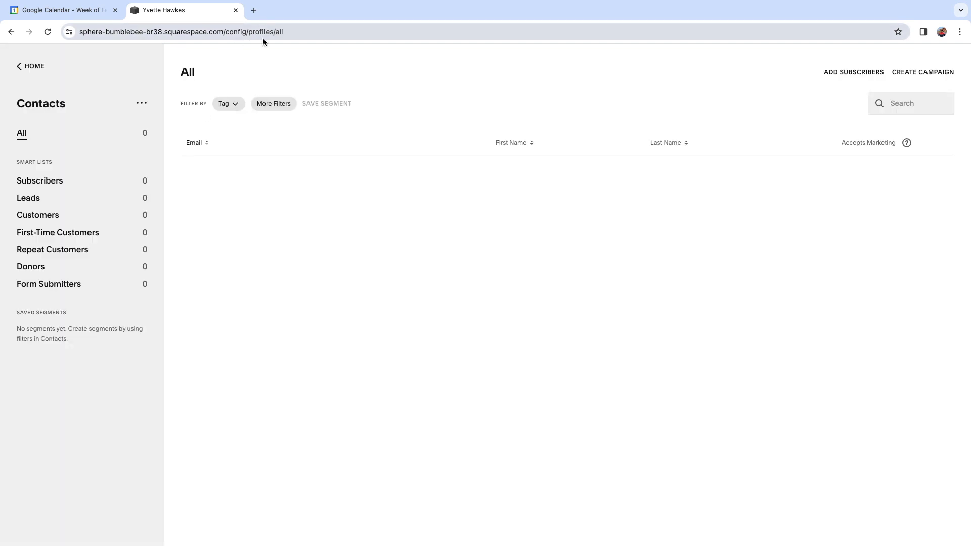
pyautogui.click(19, 67)
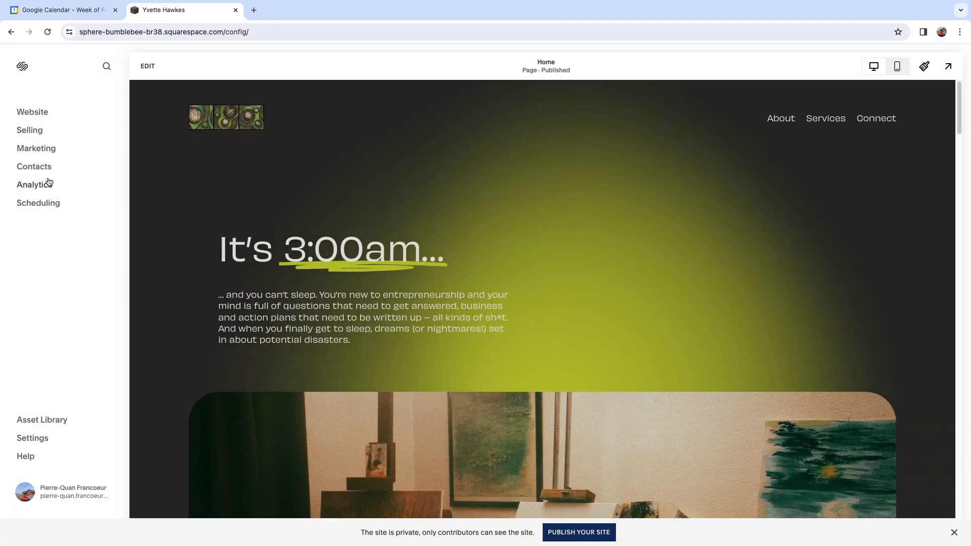
pyautogui.click(46, 185)
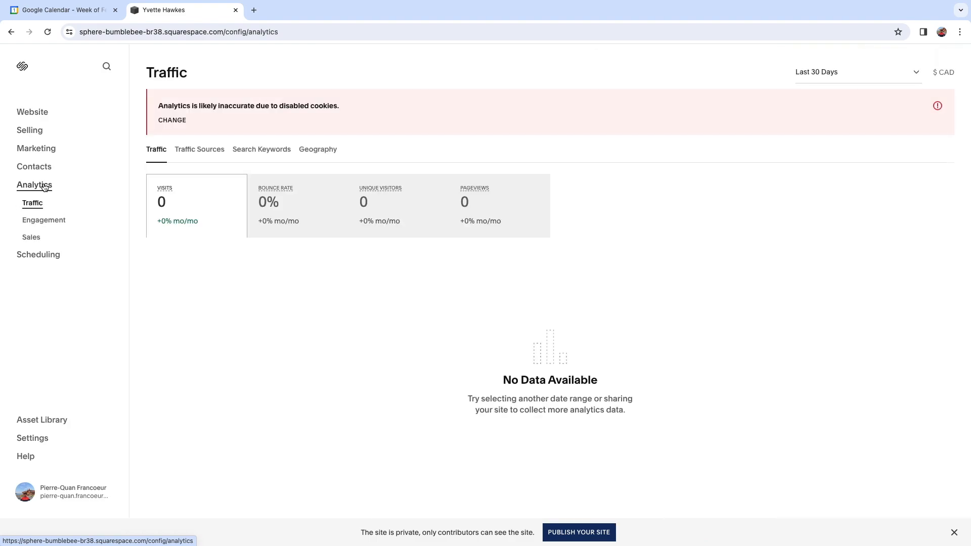
# Examine the appointment types and coupons in Acuity Scheduling, and return to the site's home menu.
pyautogui.click(49, 256)
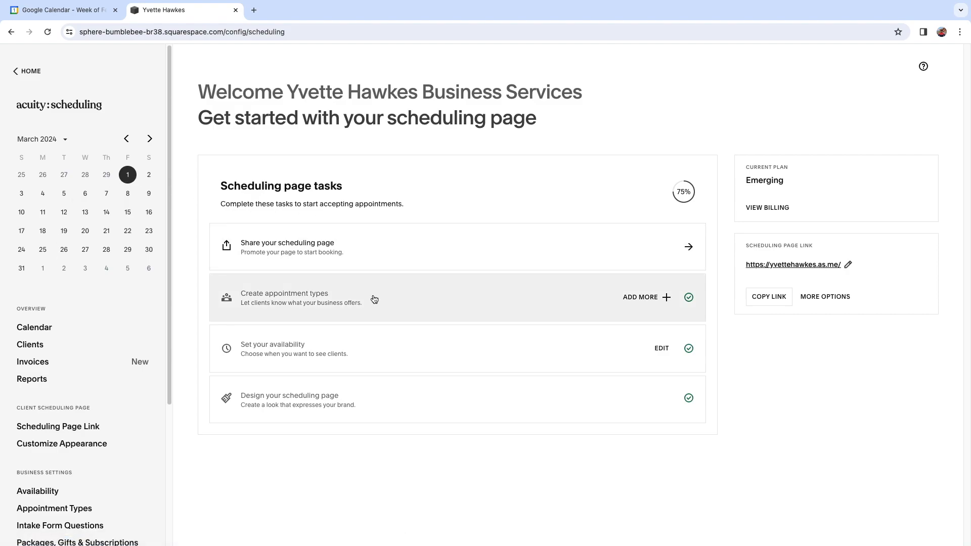
pyautogui.scroll(-4, 90, 454)
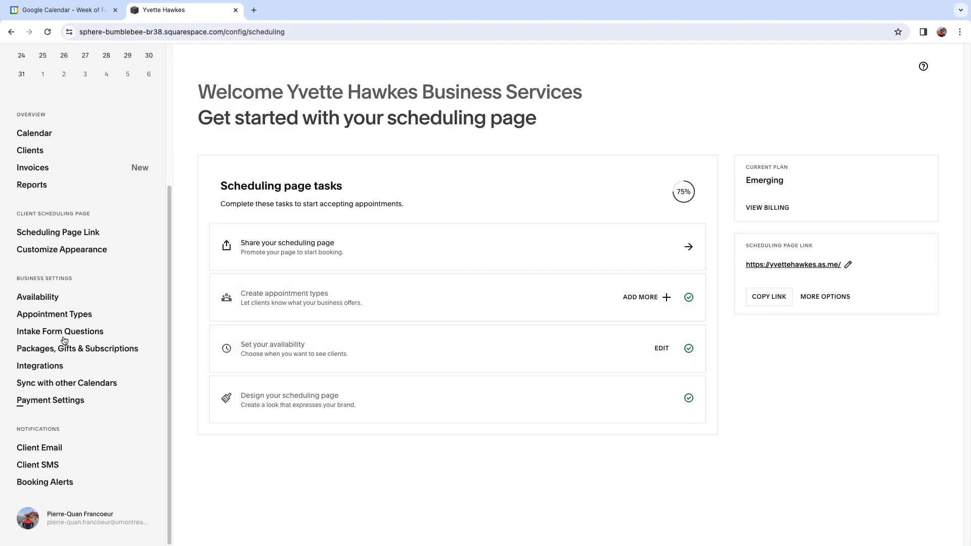
pyautogui.click(62, 310)
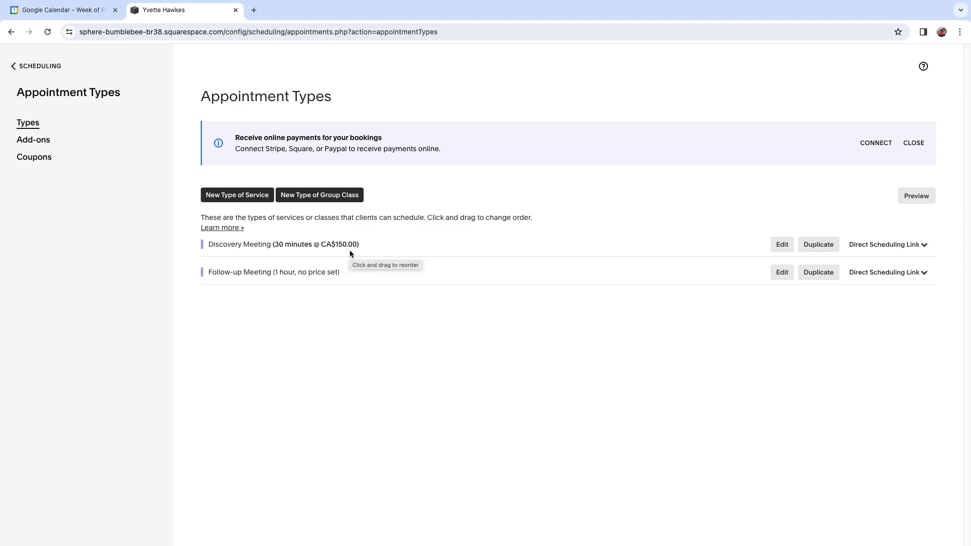
pyautogui.click(43, 159)
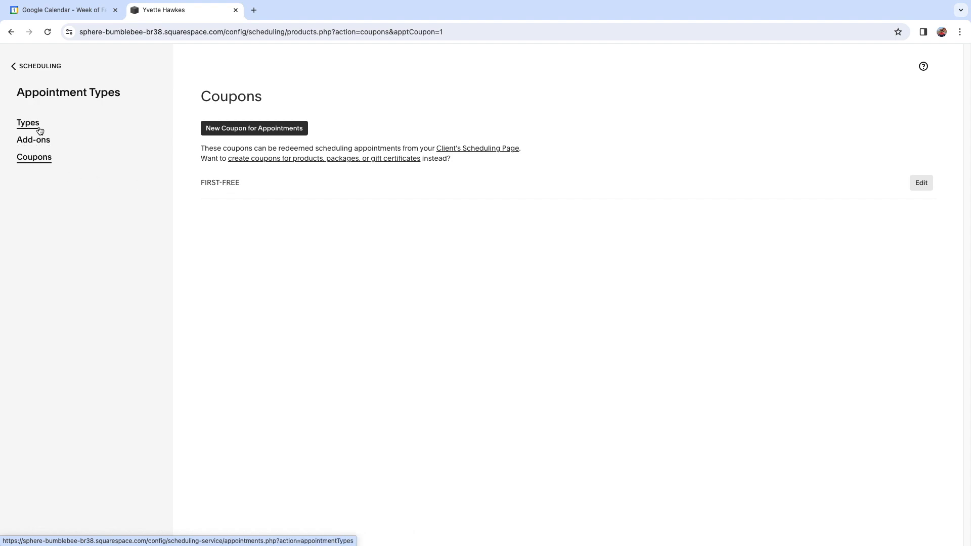
pyautogui.click(23, 66)
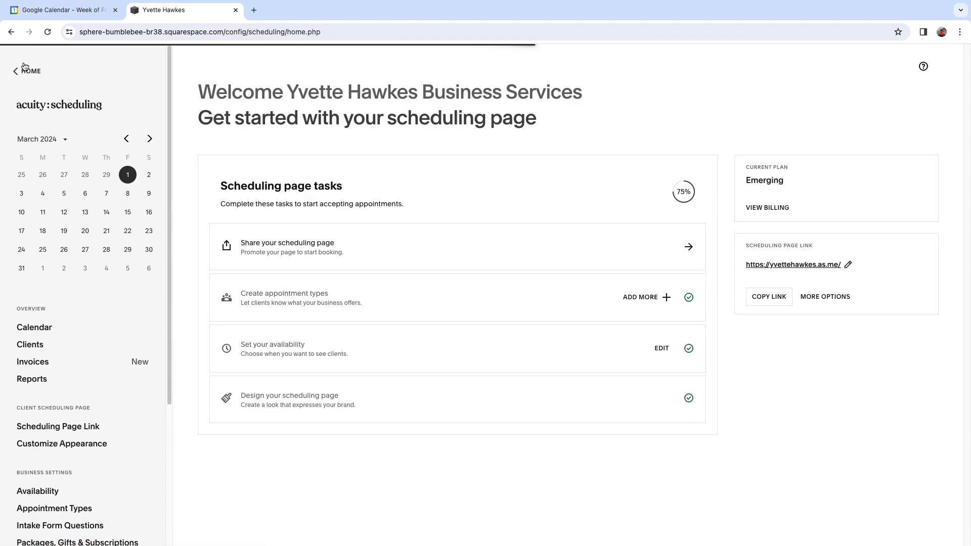
pyautogui.click(24, 69)
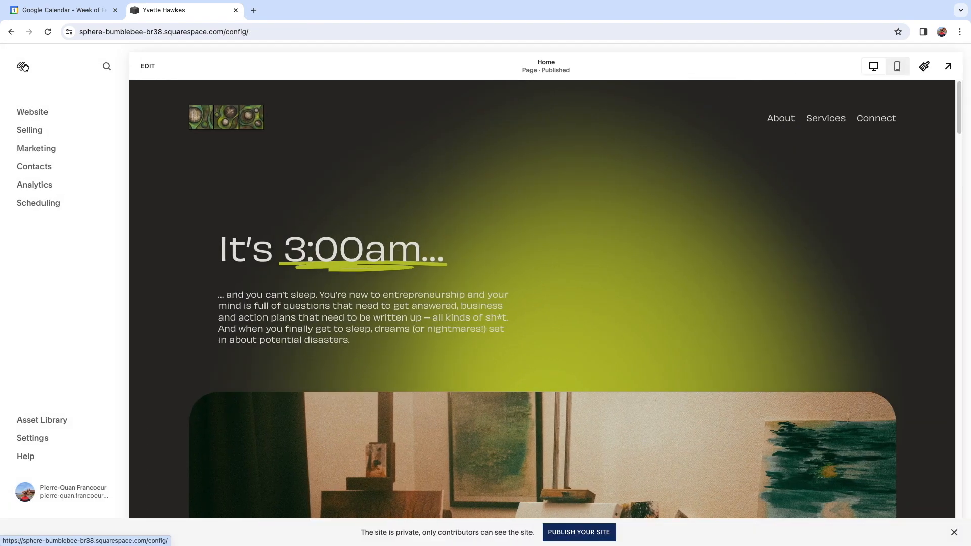
# Browse all the image files stored in the site's Asset Library.
pyautogui.click(38, 419)
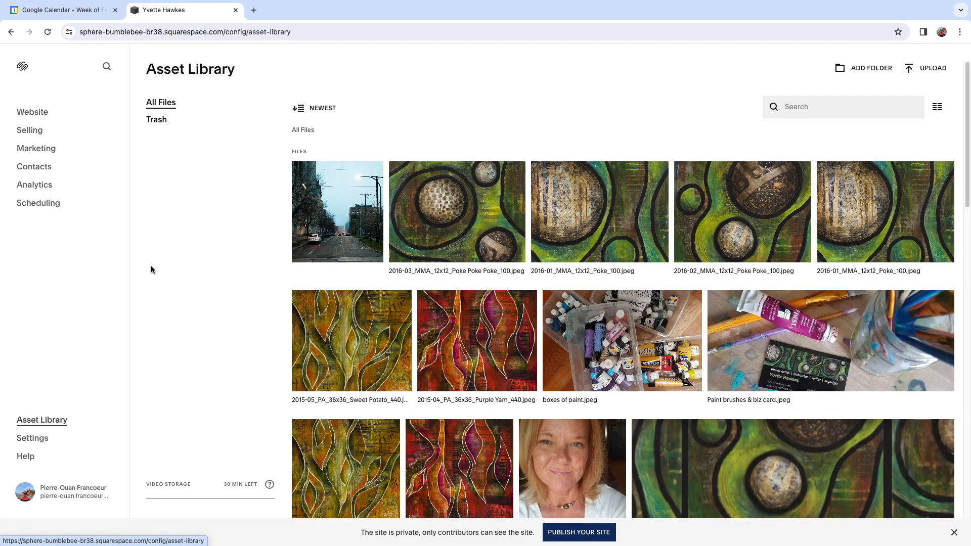
pyautogui.scroll(-2, 718, 368)
pyautogui.scroll(-10, 718, 369)
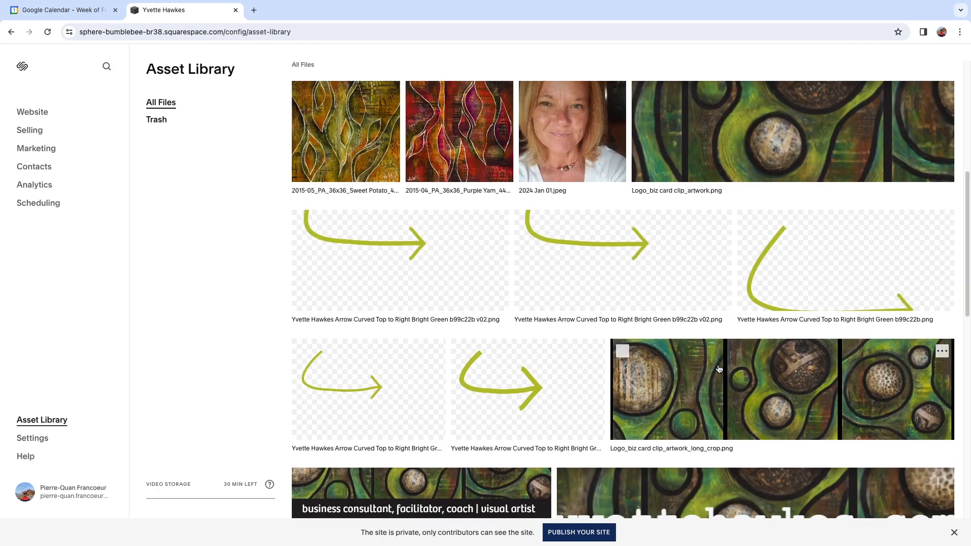
pyautogui.scroll(12, 332, 228)
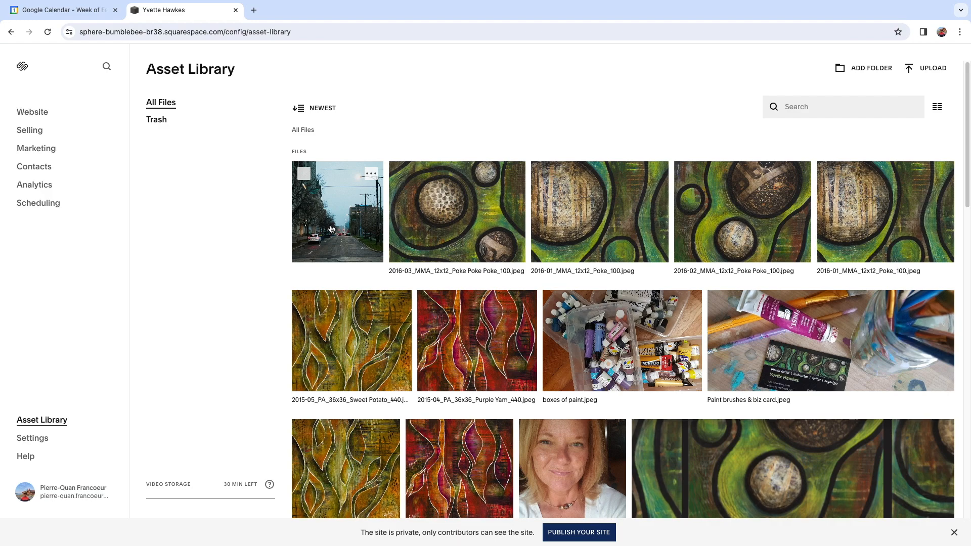
# Look through the Website settings and open the Help page, closing both to return to the Asset Library.
pyautogui.click(47, 440)
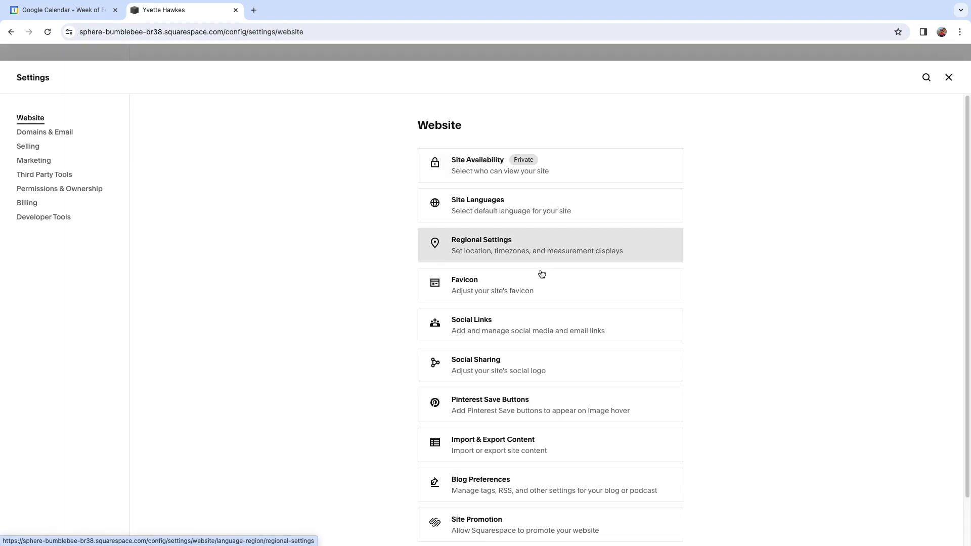
pyautogui.scroll(-1, 541, 276)
pyautogui.scroll(-2, 652, 364)
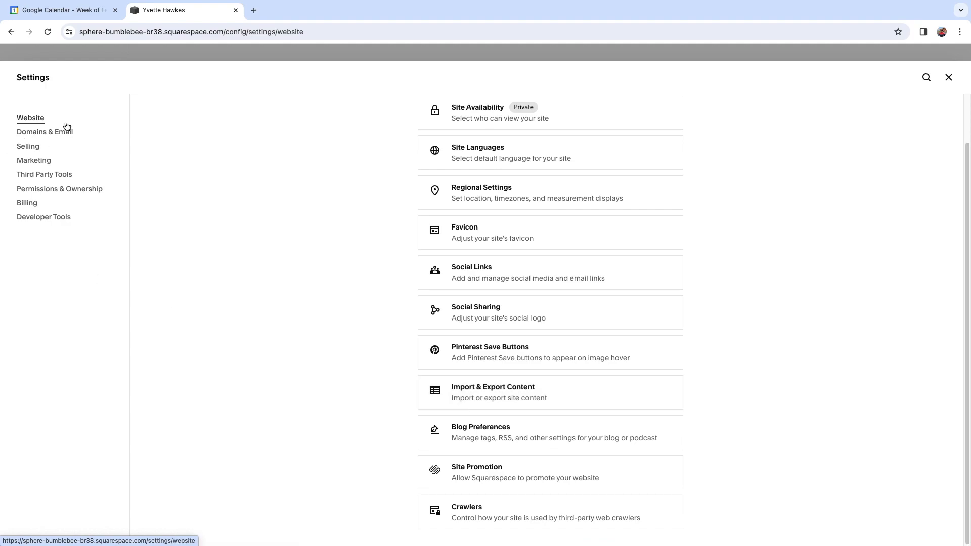
pyautogui.click(948, 77)
pyautogui.click(27, 457)
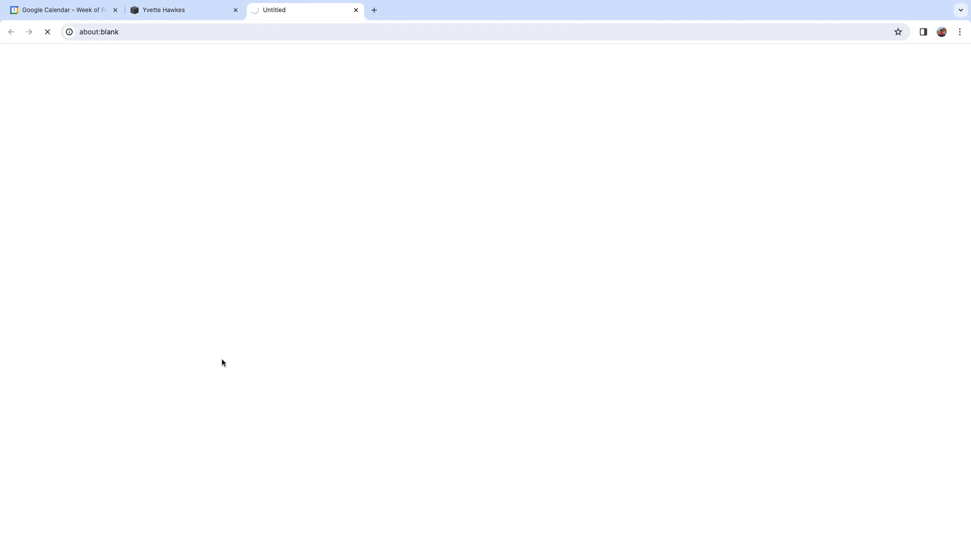
pyautogui.click(356, 10)
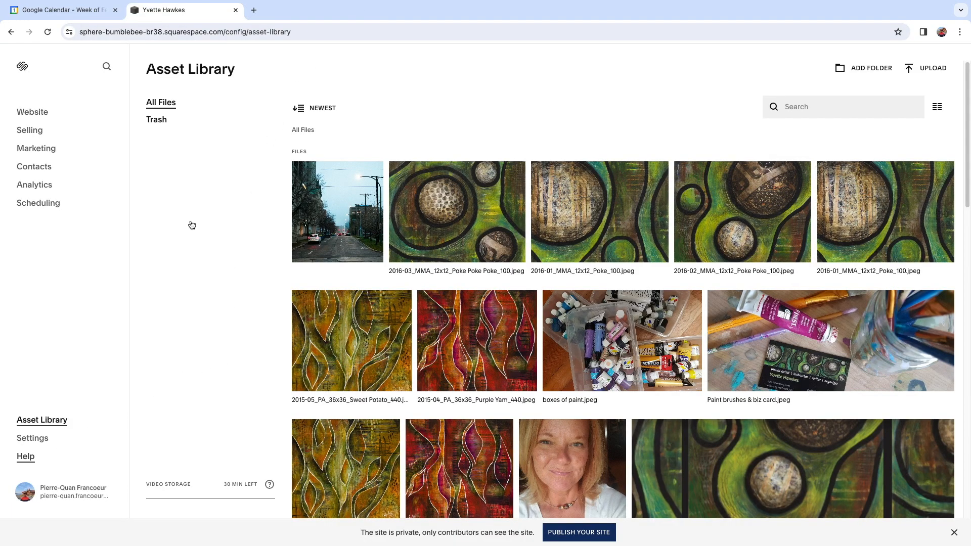
# Move the Blog page out of the About folder to between the Services folder and Connect in the site's Main Navigation.
pyautogui.click(48, 111)
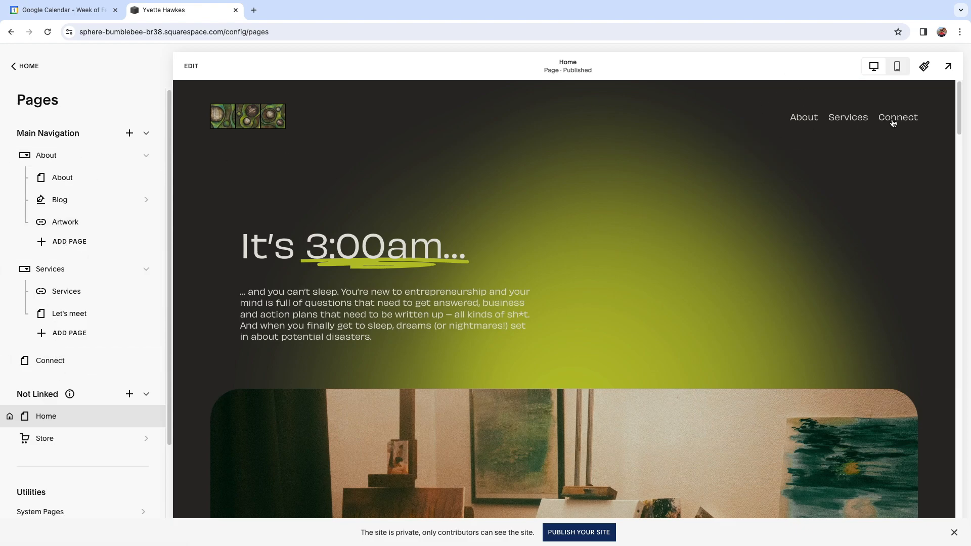
pyautogui.click(67, 202)
pyautogui.moveTo(67, 203); pyautogui.dragTo(75, 338)
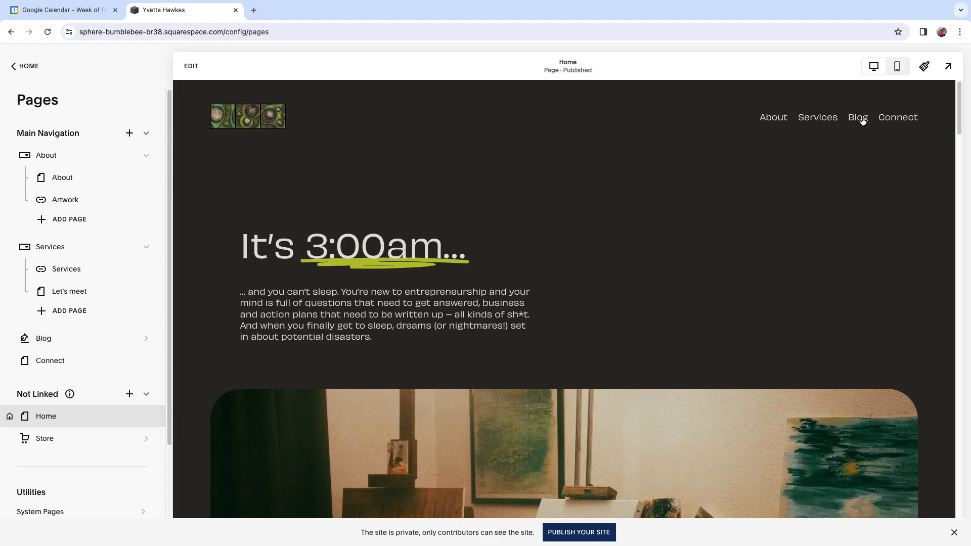
# Move the Blog page back into the About folder, between the About page and Artwork, in the Main Navigation.
pyautogui.moveTo(48, 338); pyautogui.dragTo(69, 199)
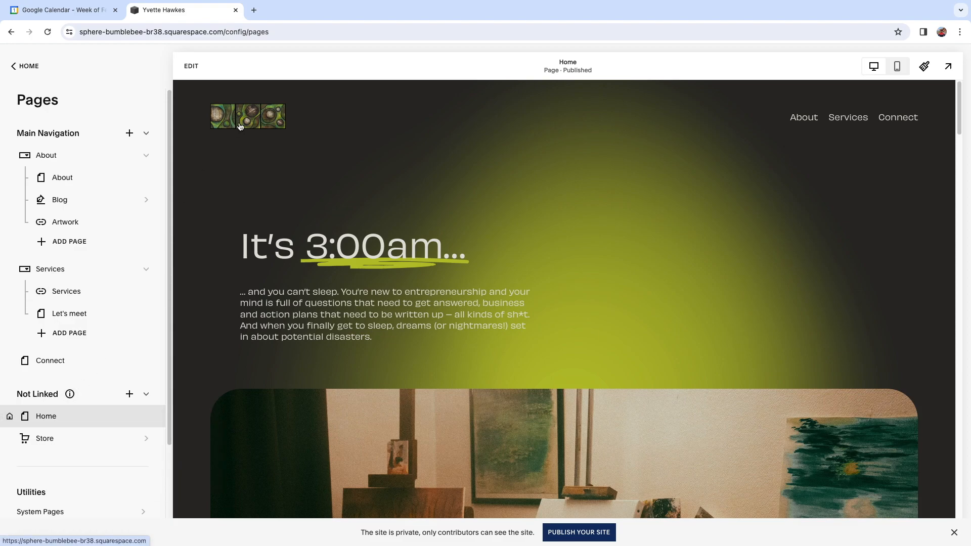
# Open the About page from the About dropdown in the site header, and return to the Home page through the site logo.
pyautogui.moveTo(810, 119)
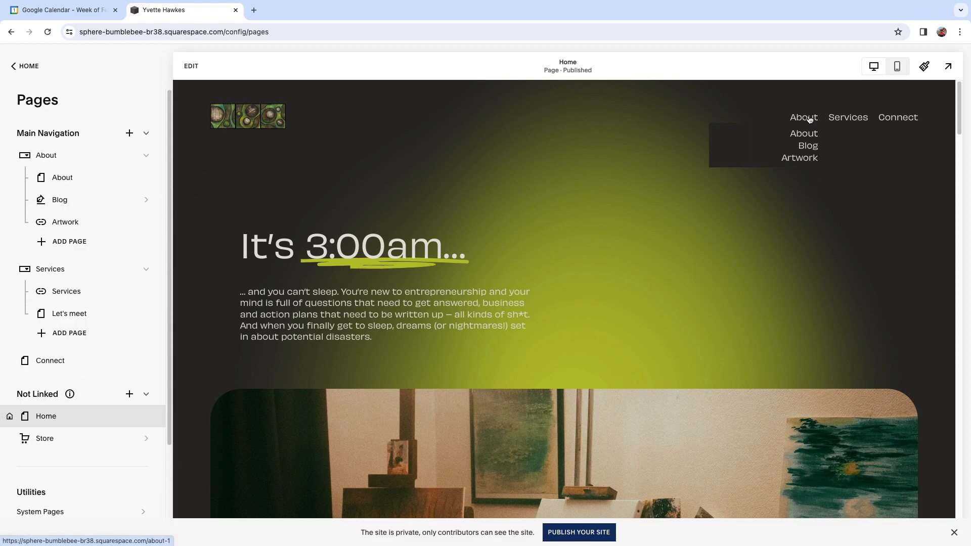
pyautogui.click(806, 133)
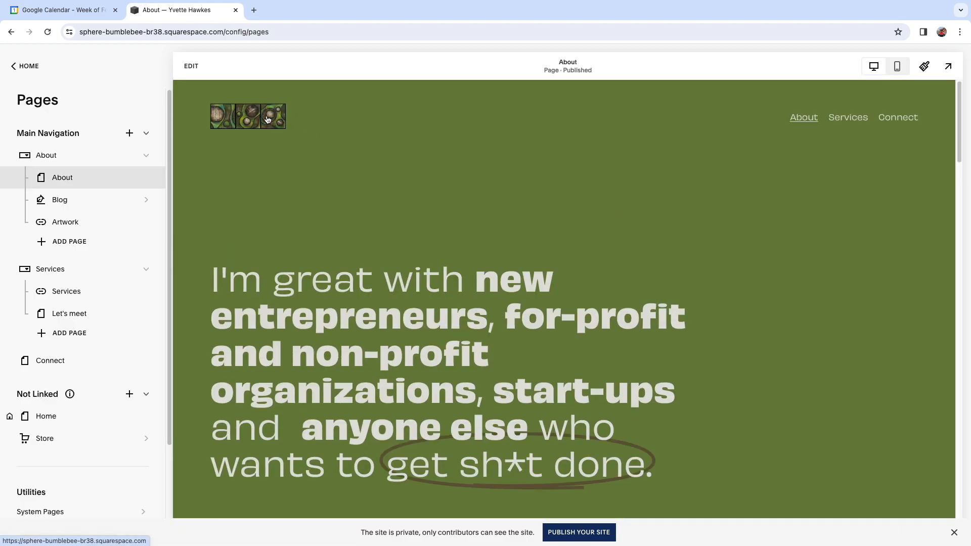
pyautogui.click(266, 117)
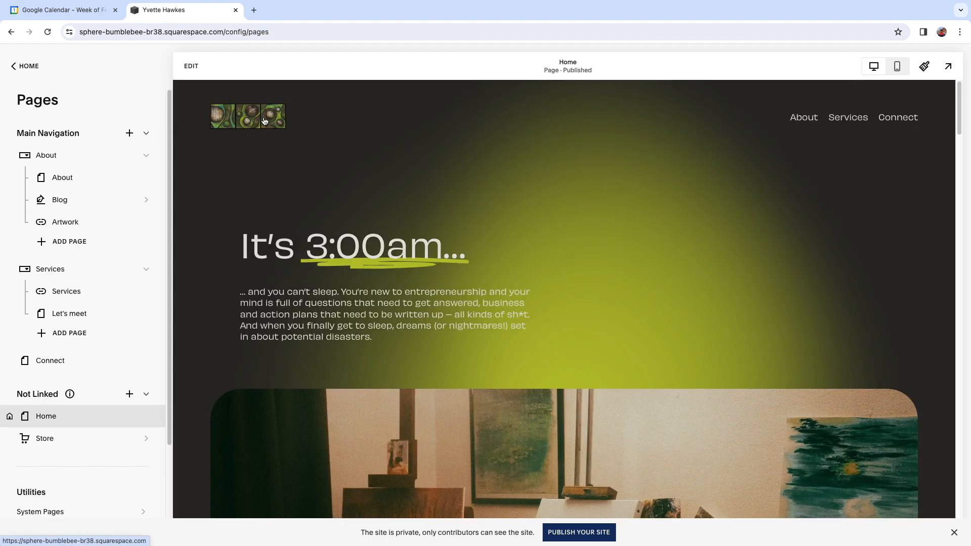
pyautogui.scroll(-9, 419, 296)
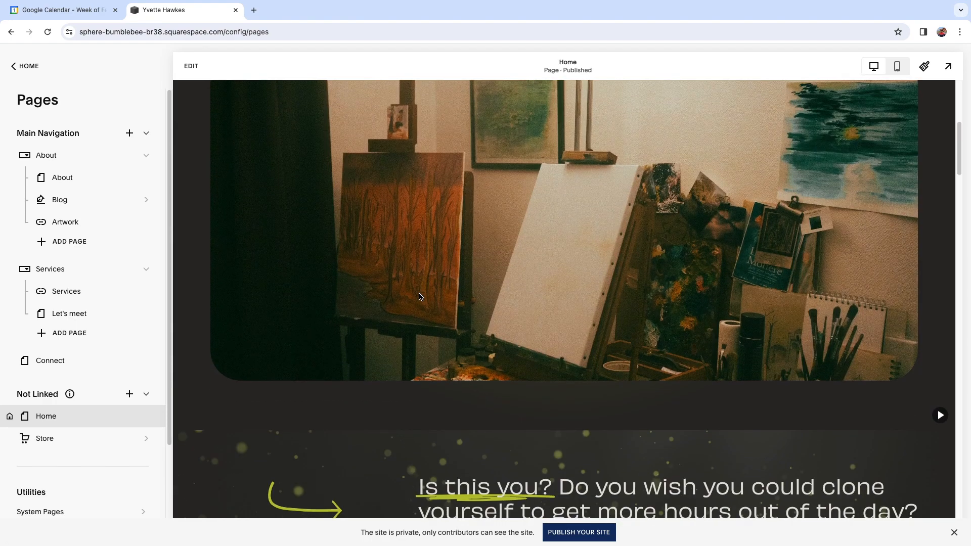
pyautogui.scroll(9, 419, 297)
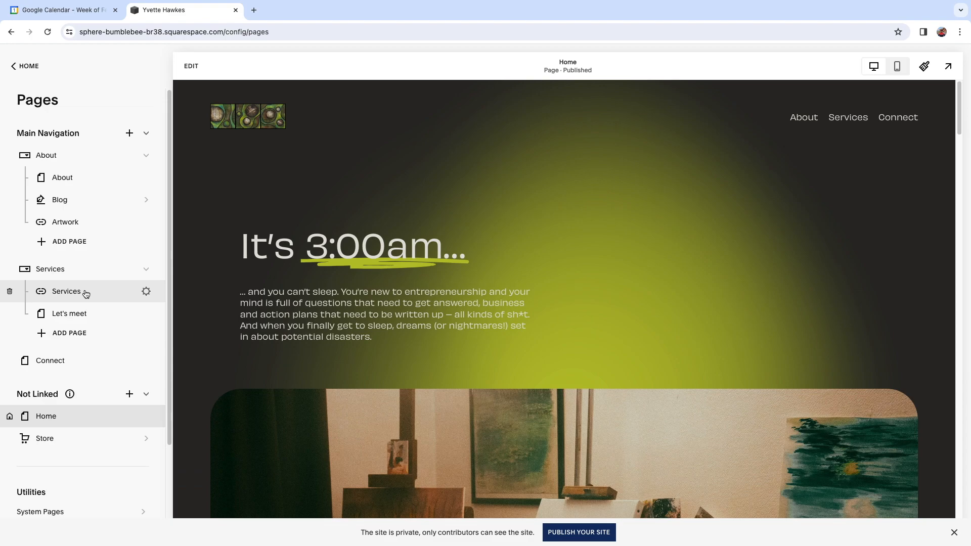
# Open the unlinked Store page and look through the products in its Business Services category.
pyautogui.click(77, 441)
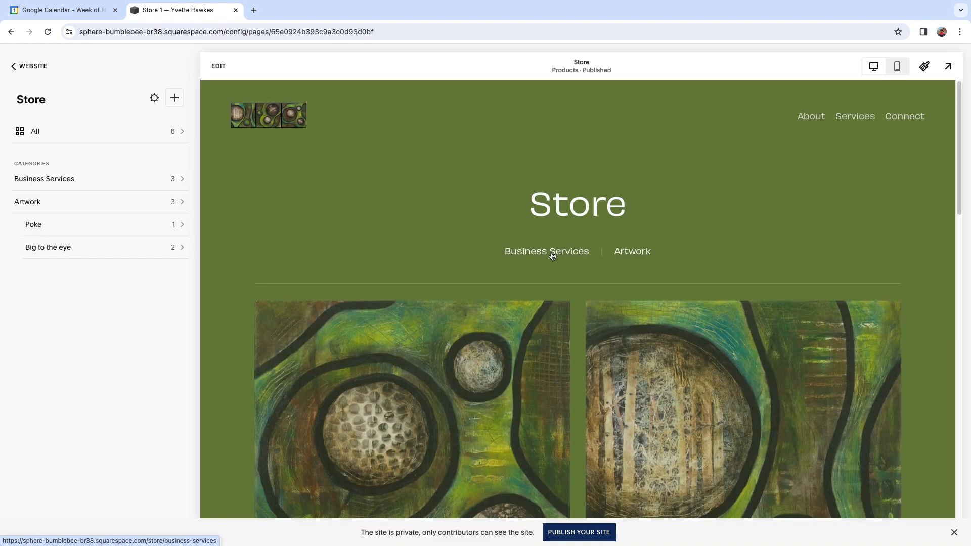
pyautogui.click(553, 255)
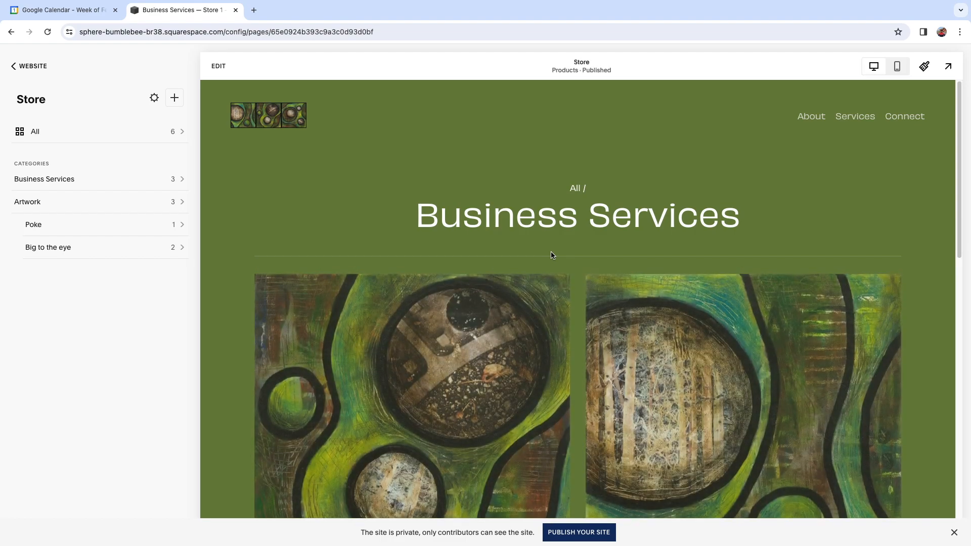
pyautogui.scroll(-15, 557, 297)
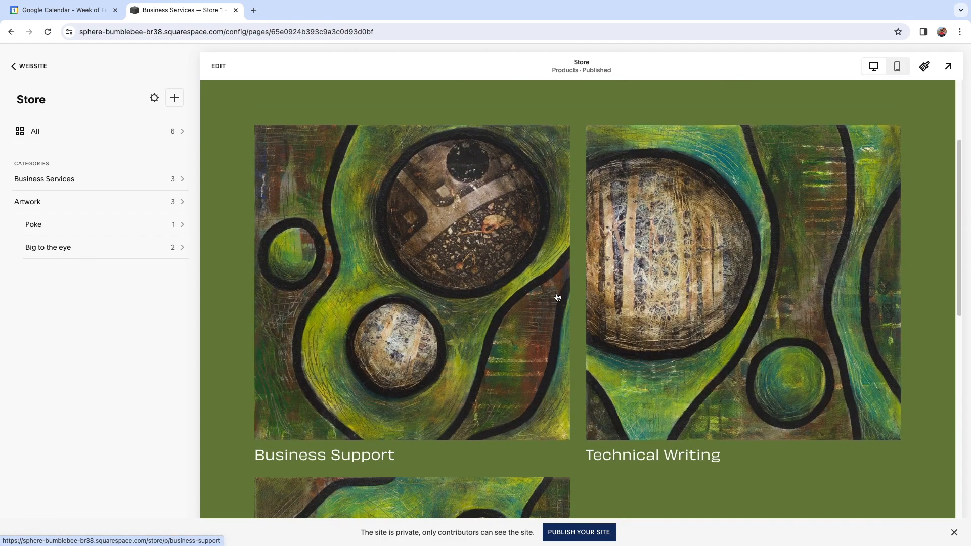
pyautogui.scroll(14, 580, 399)
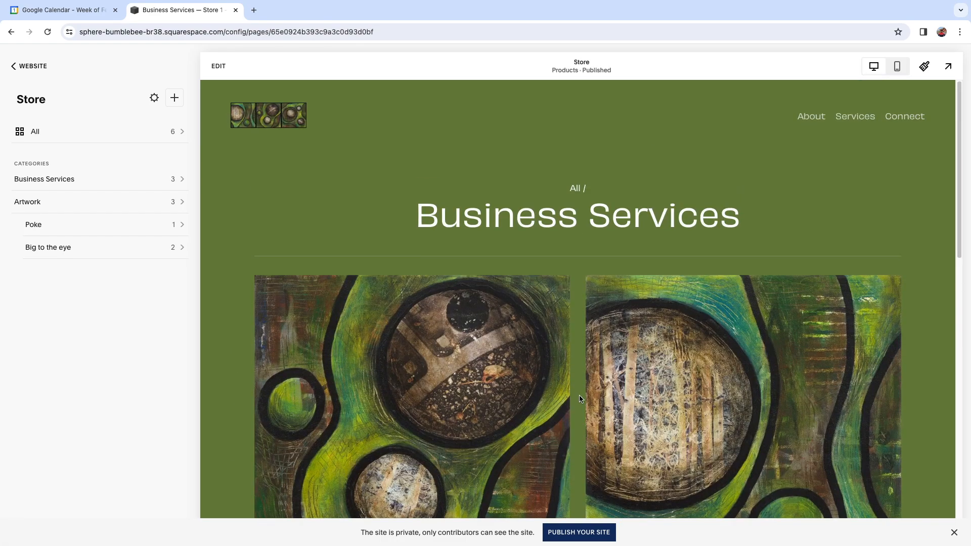
# Open the store's Artwork category and browse the paintings listed in it.
pyautogui.click(77, 201)
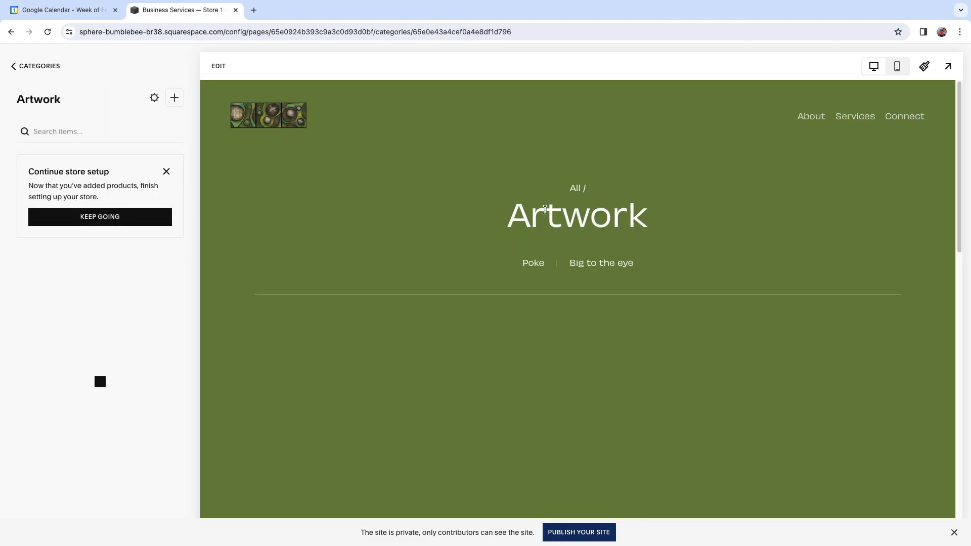
pyautogui.scroll(-1, 612, 379)
pyautogui.scroll(-15, 611, 378)
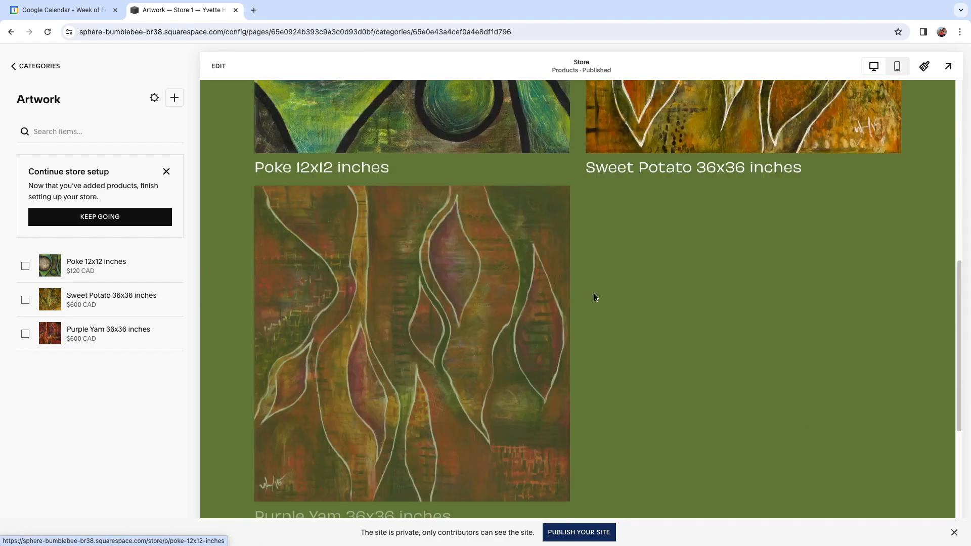
pyautogui.scroll(18, 613, 353)
# View the Poke subcategory of Artwork, and go back to the Artwork category page.
pyautogui.click(535, 252)
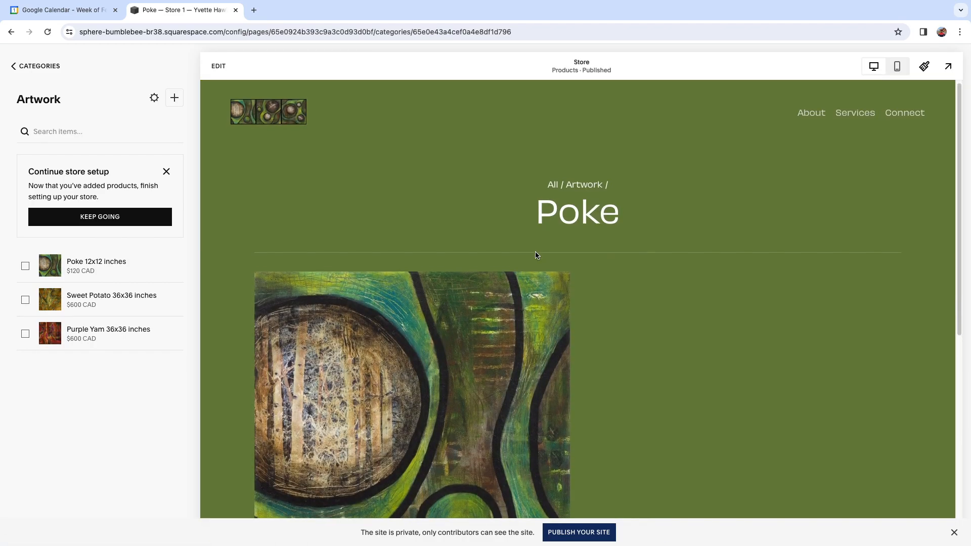
pyautogui.scroll(-3, 536, 255)
pyautogui.scroll(3, 535, 257)
pyautogui.scroll(-3, 538, 271)
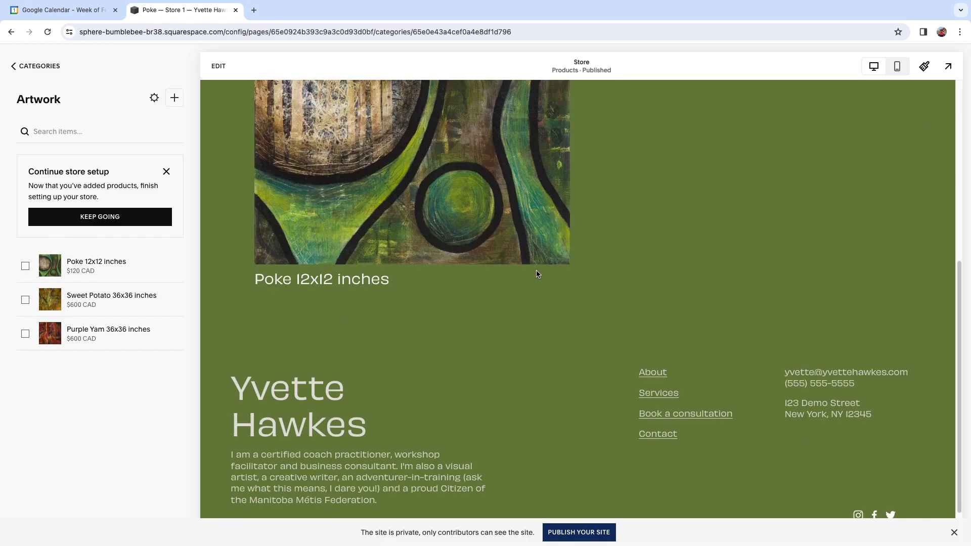
pyautogui.scroll(3, 412, 232)
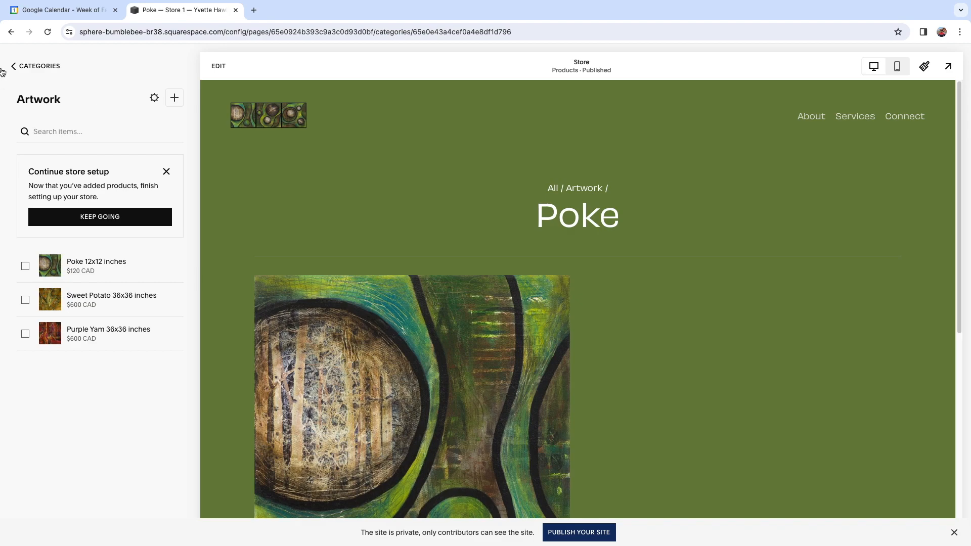
pyautogui.click(11, 32)
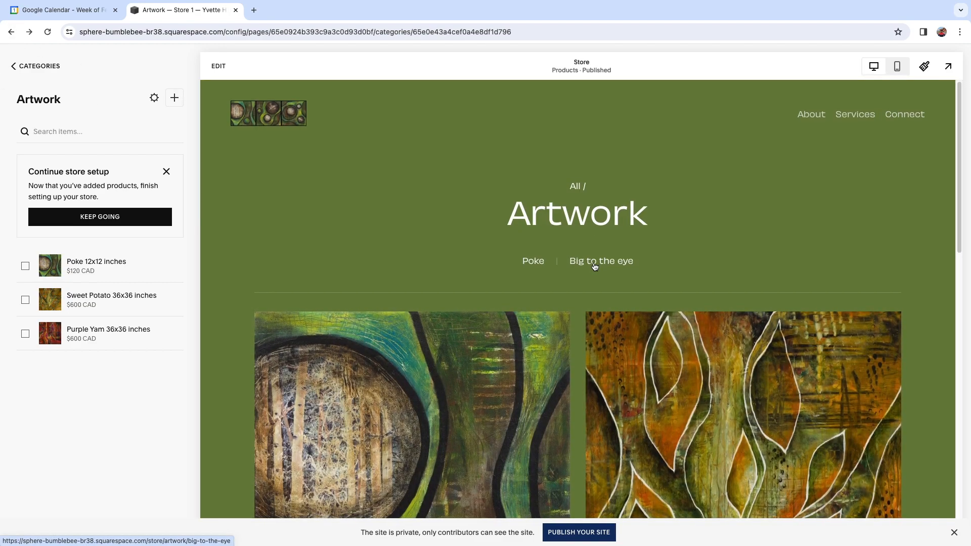
# View the paintings in the Big to the eye subcategory of Artwork.
pyautogui.click(595, 259)
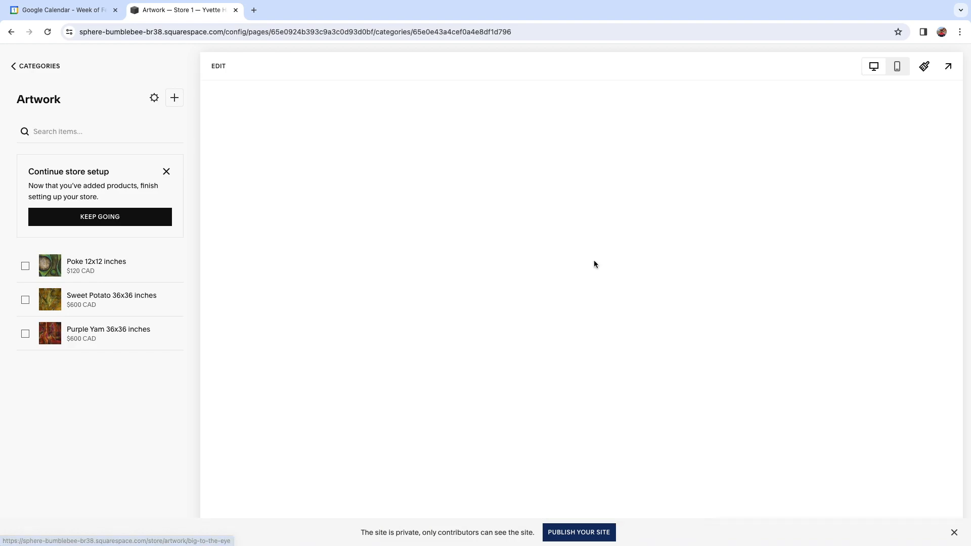
pyautogui.scroll(-1, 426, 352)
pyautogui.scroll(-5, 426, 352)
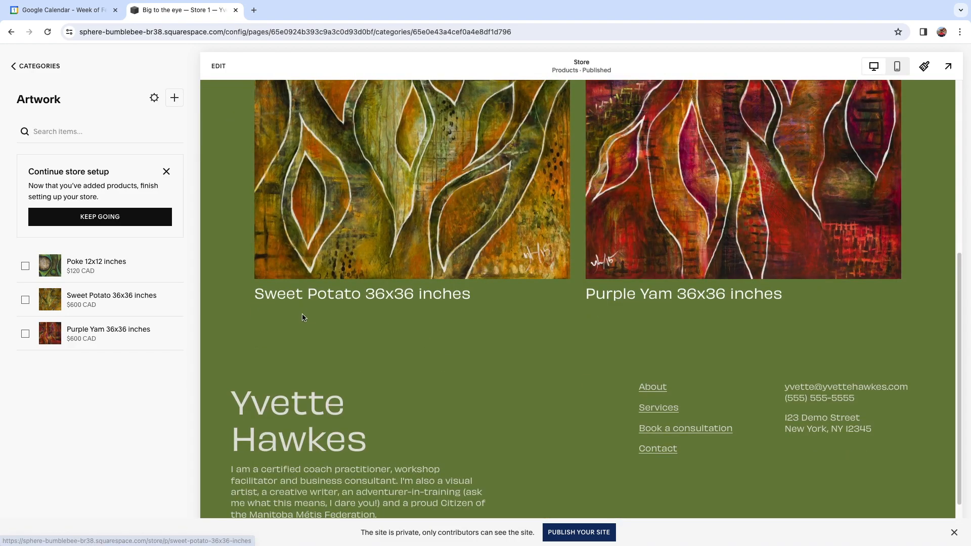
pyautogui.scroll(6, 666, 314)
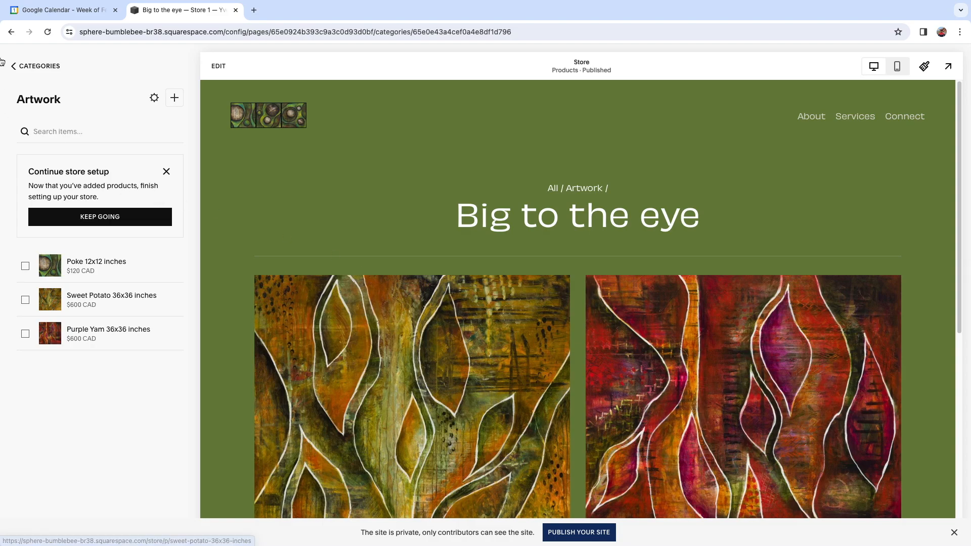
# Leave the store categories for the site's Pages list and open the Home page.
pyautogui.click(24, 68)
pyautogui.click(23, 69)
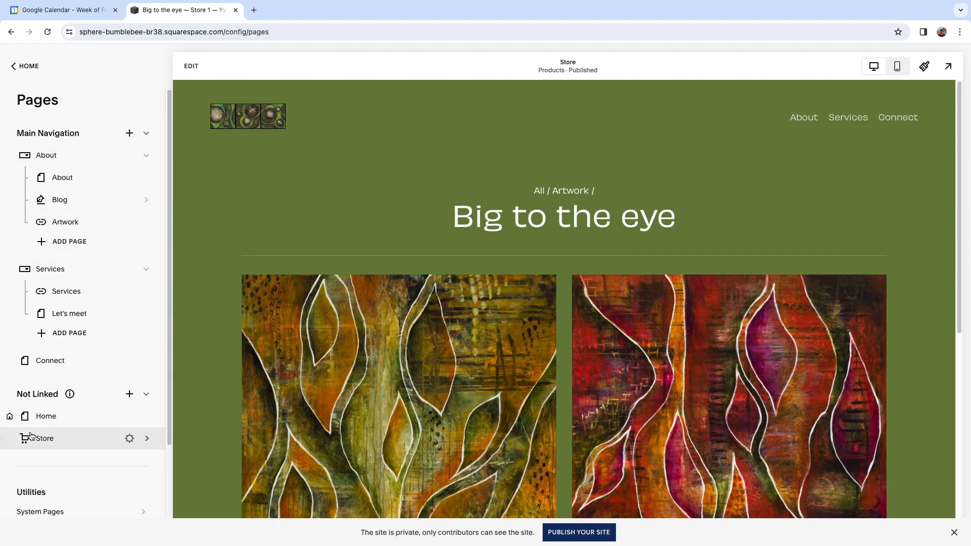
pyautogui.click(50, 408)
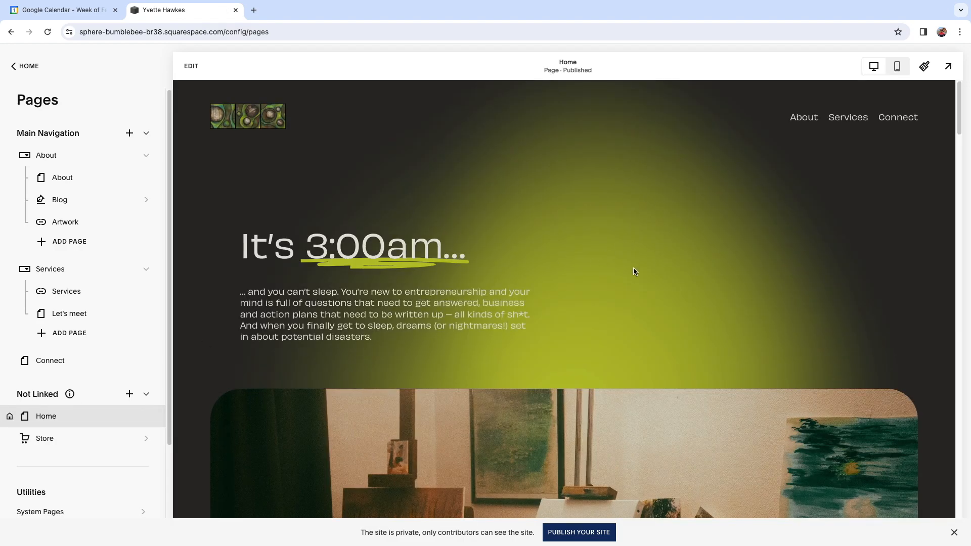
# Examine the Home page from the "It's 3:00am..." intro and studio image down to the "Is this you?" section.
pyautogui.scroll(-1, 633, 268)
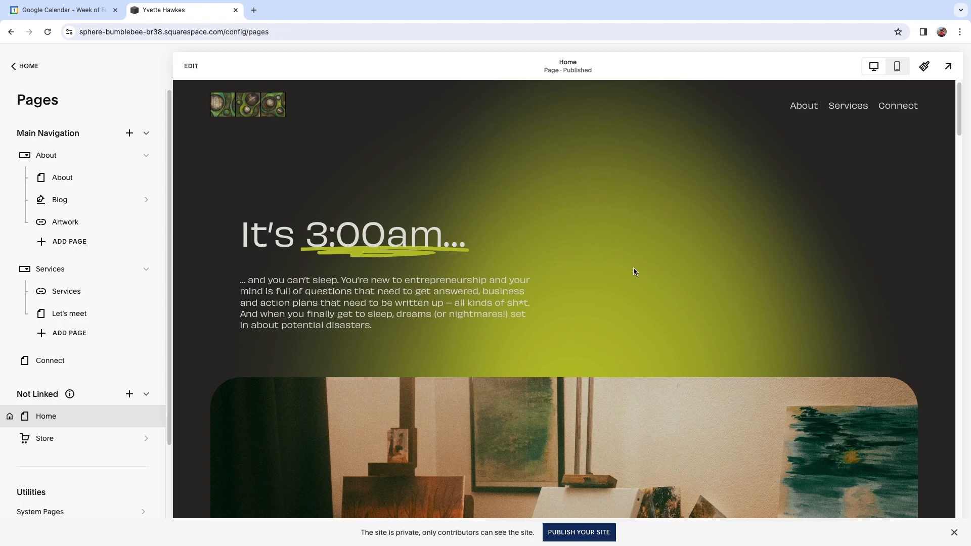
pyautogui.scroll(1, 603, 311)
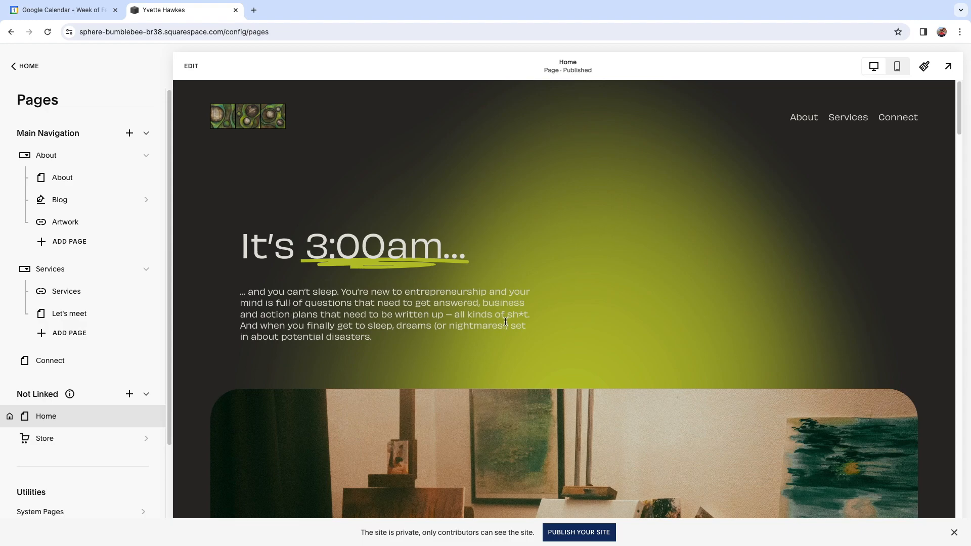
pyautogui.scroll(-1, 440, 314)
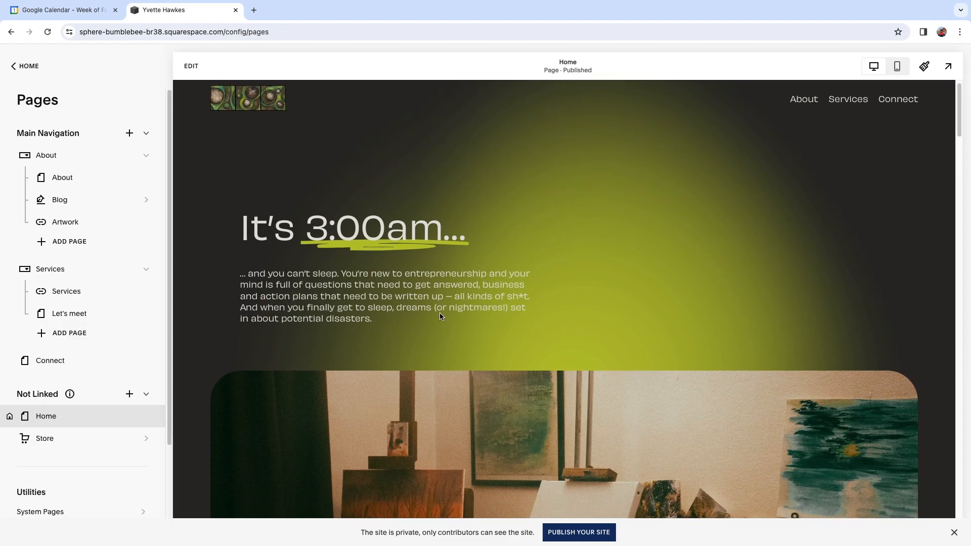
pyautogui.scroll(-2, 440, 316)
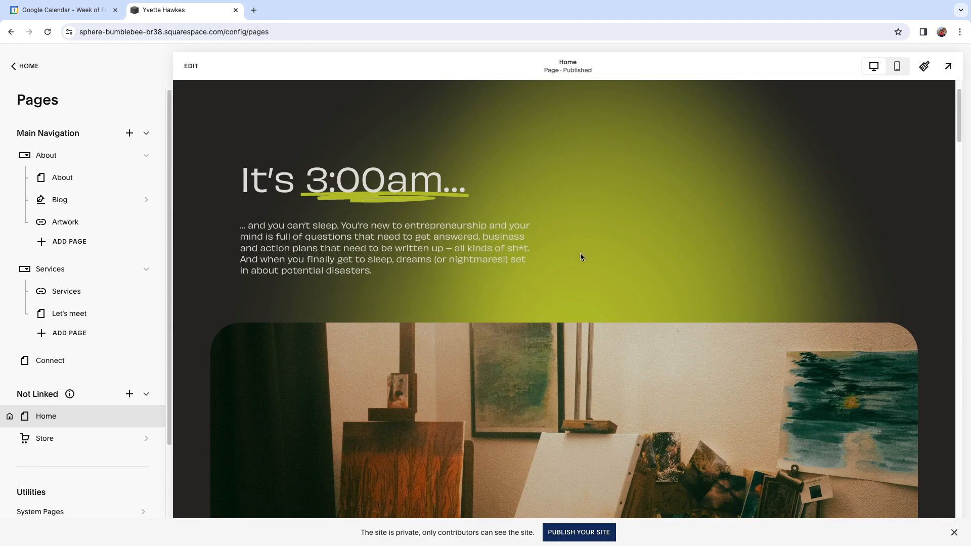
pyautogui.scroll(2, 581, 253)
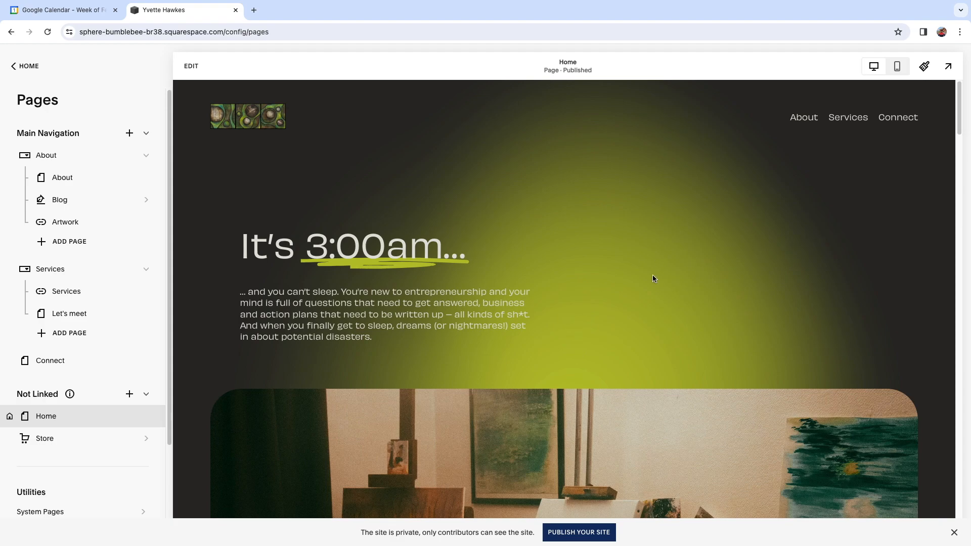
pyautogui.scroll(-5, 652, 275)
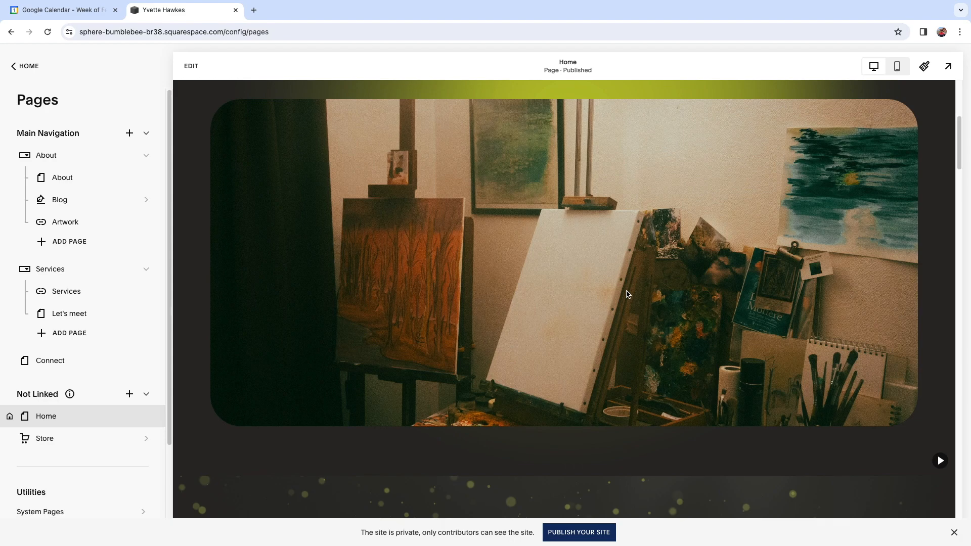
pyautogui.scroll(-6, 627, 294)
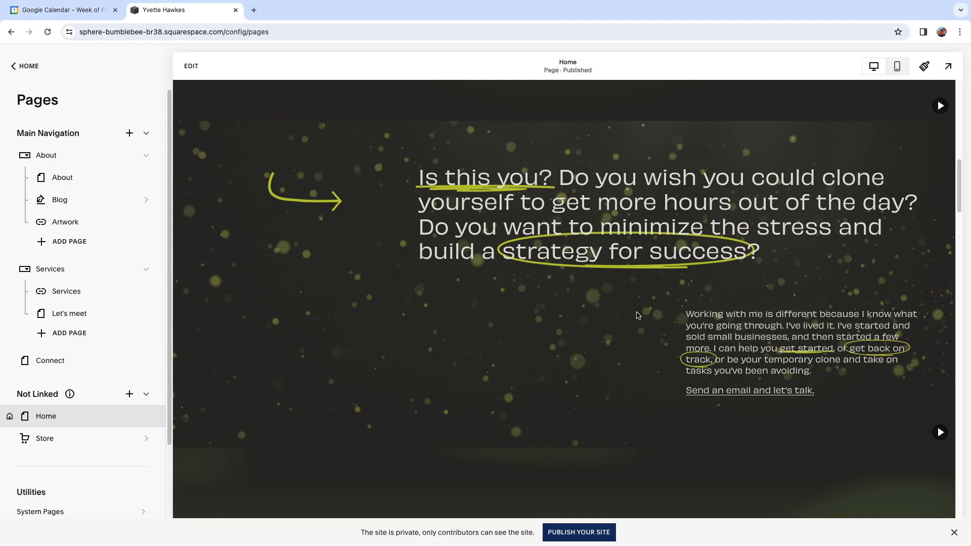
# Test the "Send an email and let's talk." link in the "Is this you?" section, and close the Outlook tab it opens.
pyautogui.scroll(-1, 714, 303)
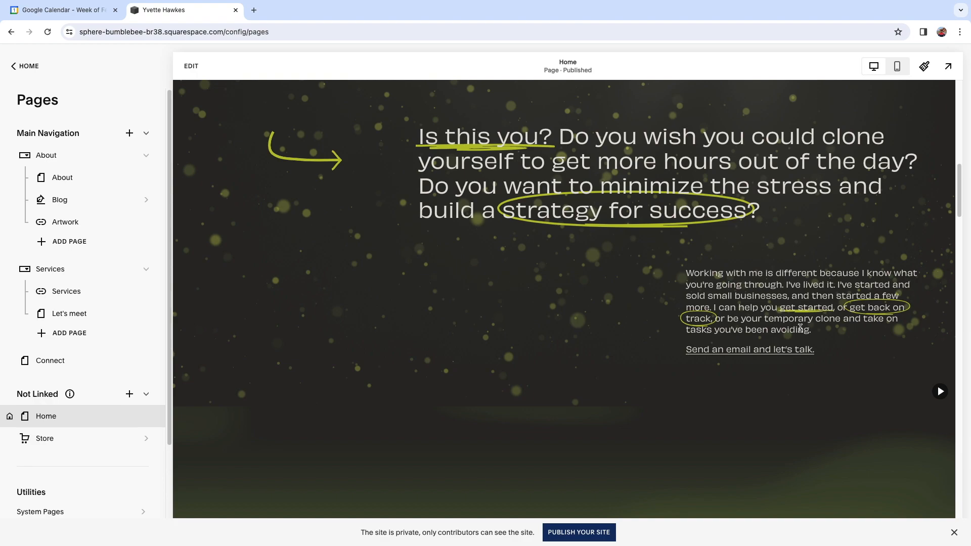
pyautogui.scroll(-1, 799, 329)
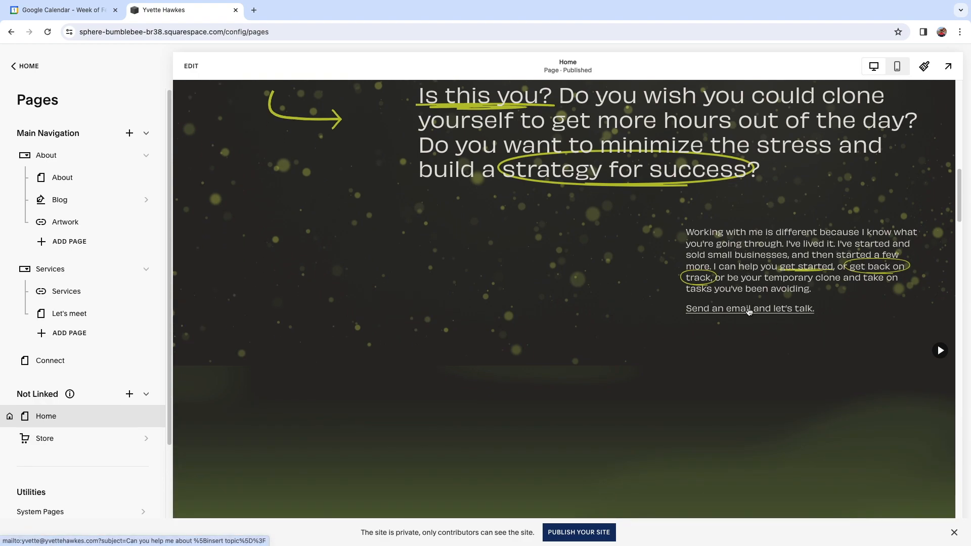
pyautogui.click(749, 309)
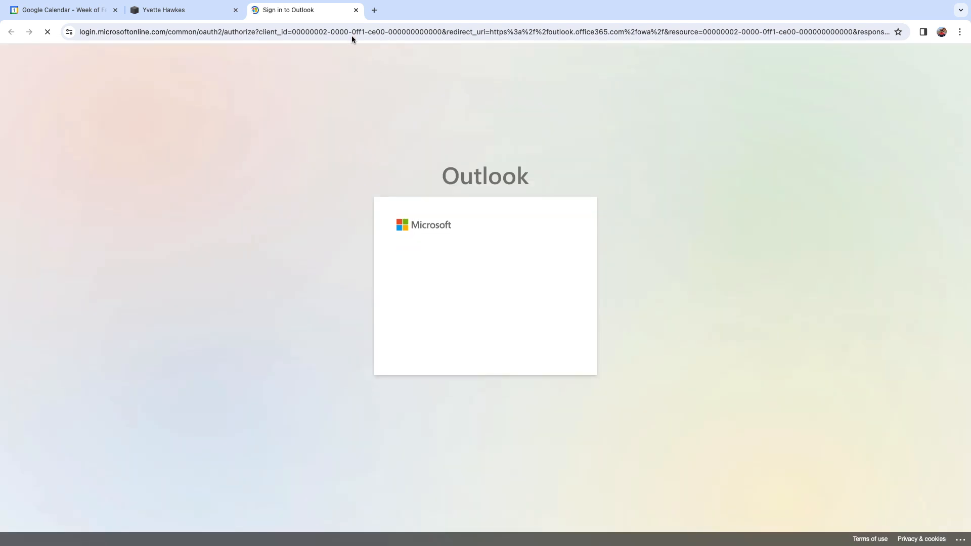
pyautogui.click(356, 10)
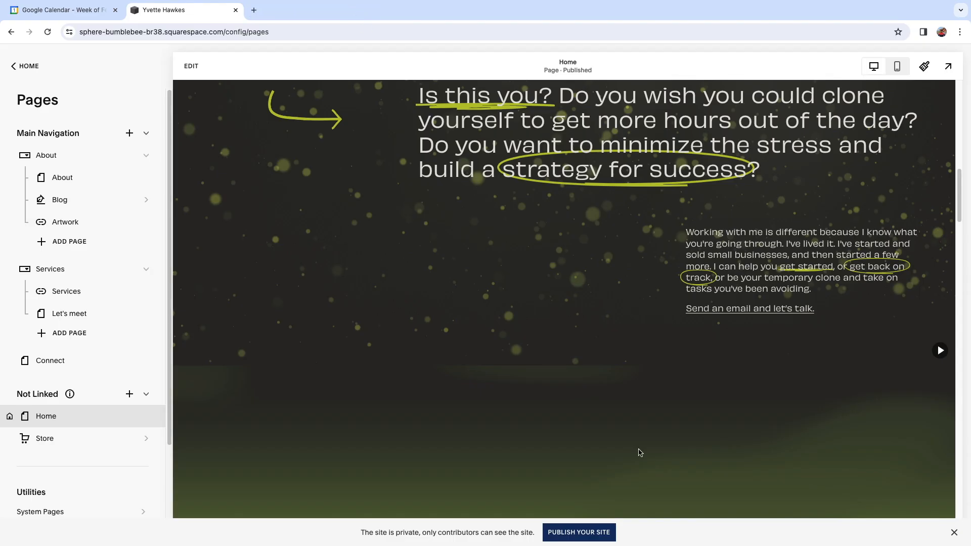
# Test the About Me circle link beneath the Home page's name heading, and close the browser tab it opens.
pyautogui.scroll(-10, 554, 289)
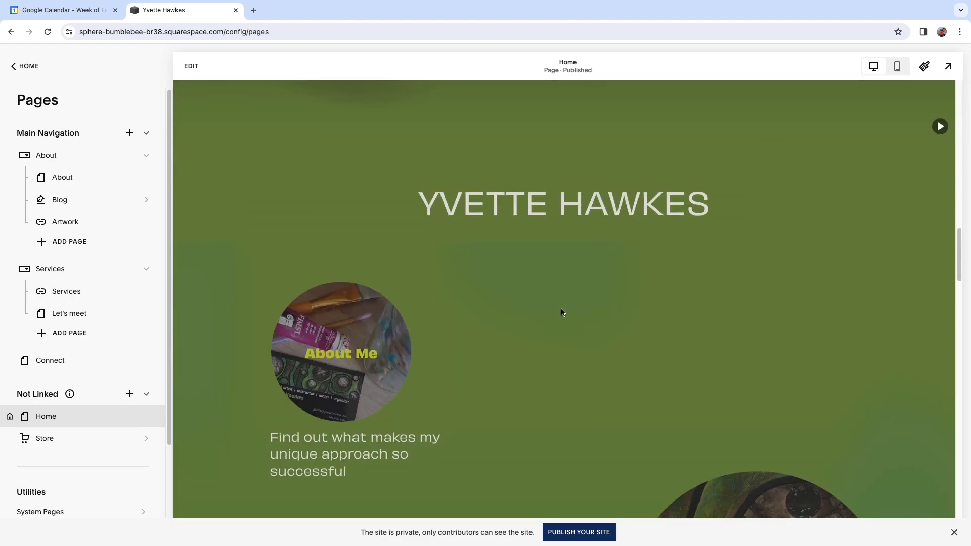
pyautogui.scroll(-1, 562, 311)
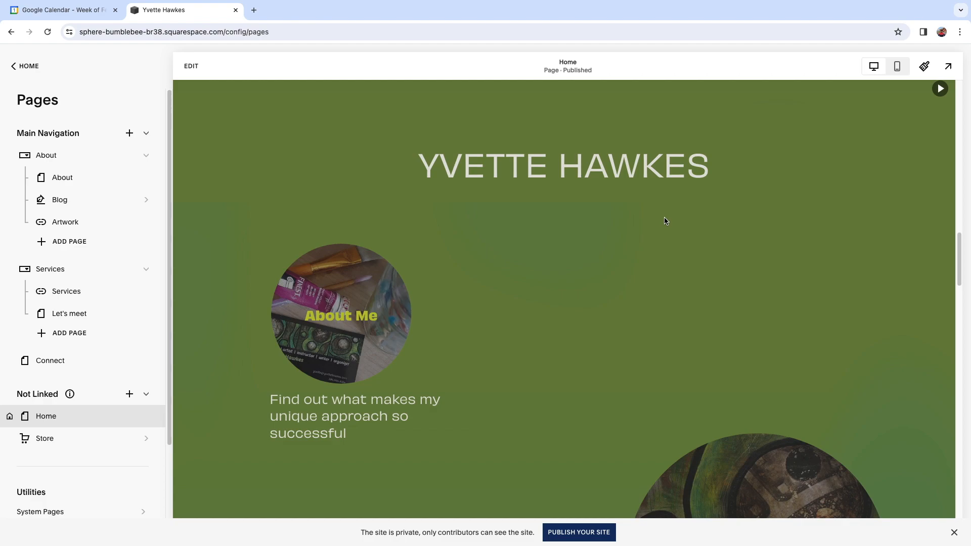
pyautogui.scroll(-1, 642, 214)
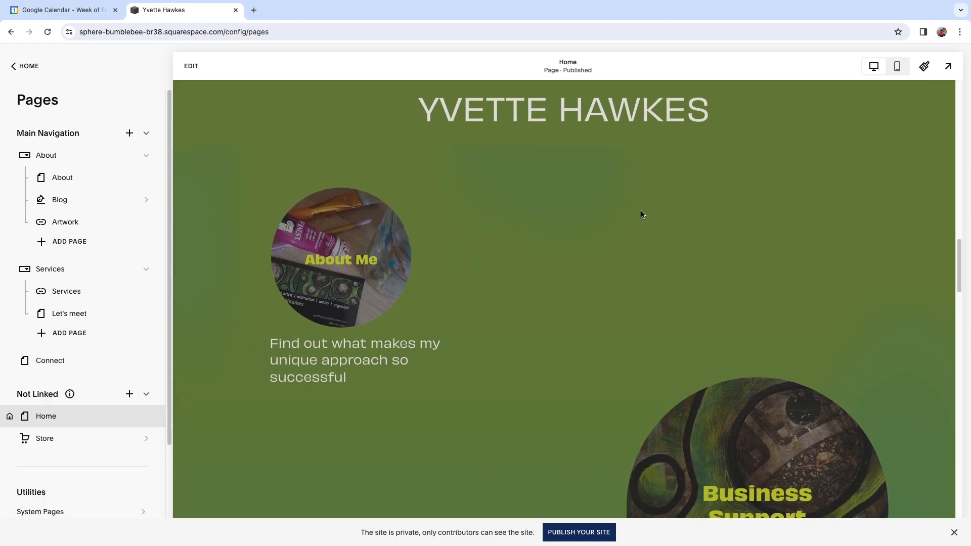
pyautogui.scroll(-1, 641, 214)
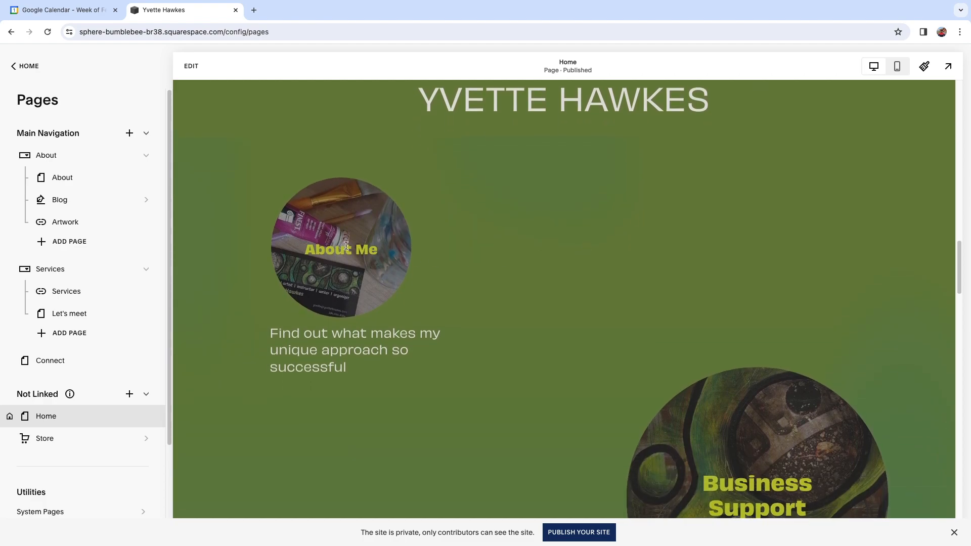
pyautogui.click(352, 281)
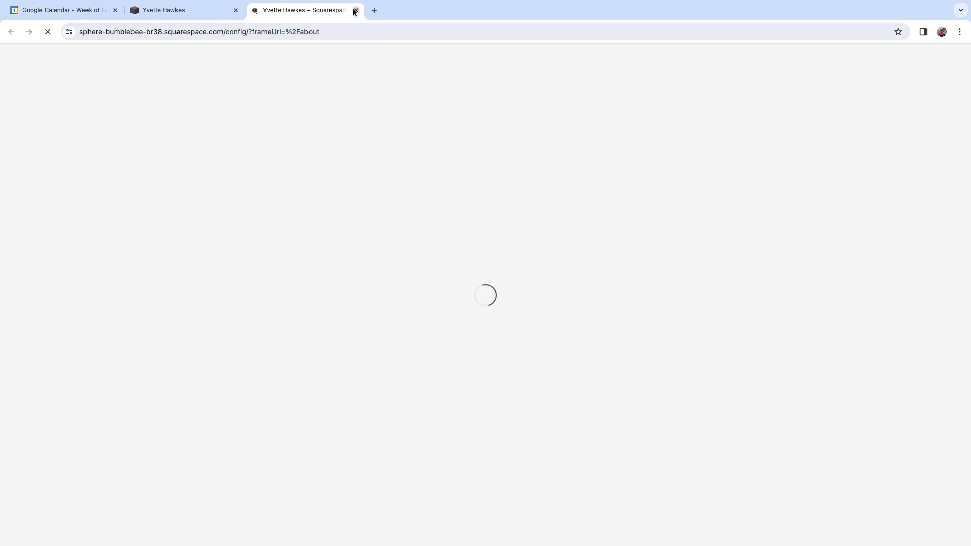
pyautogui.click(355, 10)
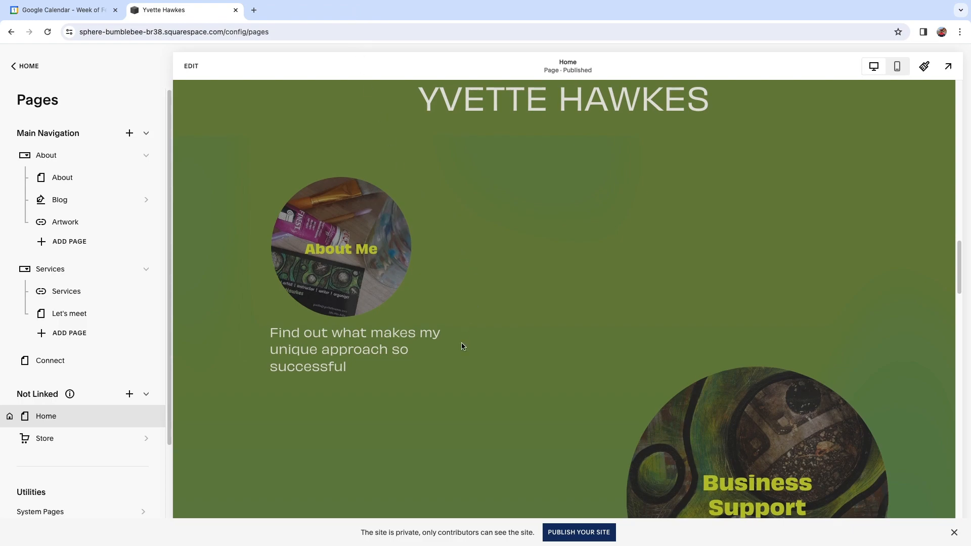
# Examine the Home page's Business Support, Technical Writing and Other Services circles and the service descriptions beneath them.
pyautogui.scroll(-3, 461, 347)
pyautogui.scroll(1, 354, 192)
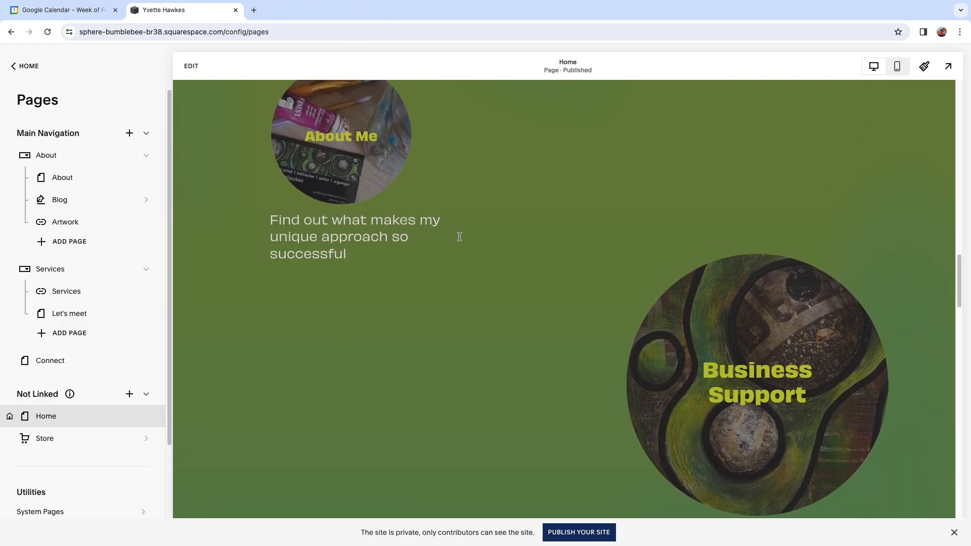
pyautogui.scroll(-4, 460, 239)
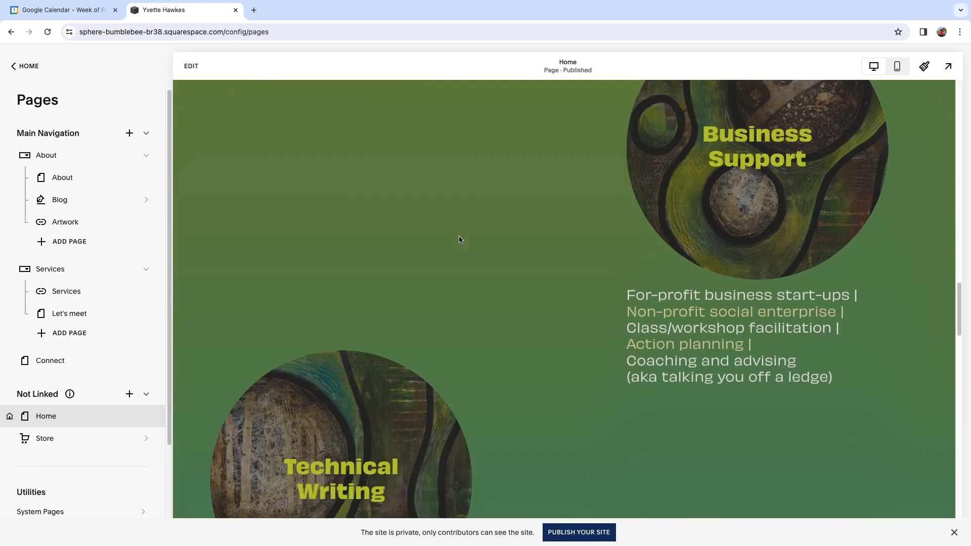
pyautogui.scroll(-1, 723, 323)
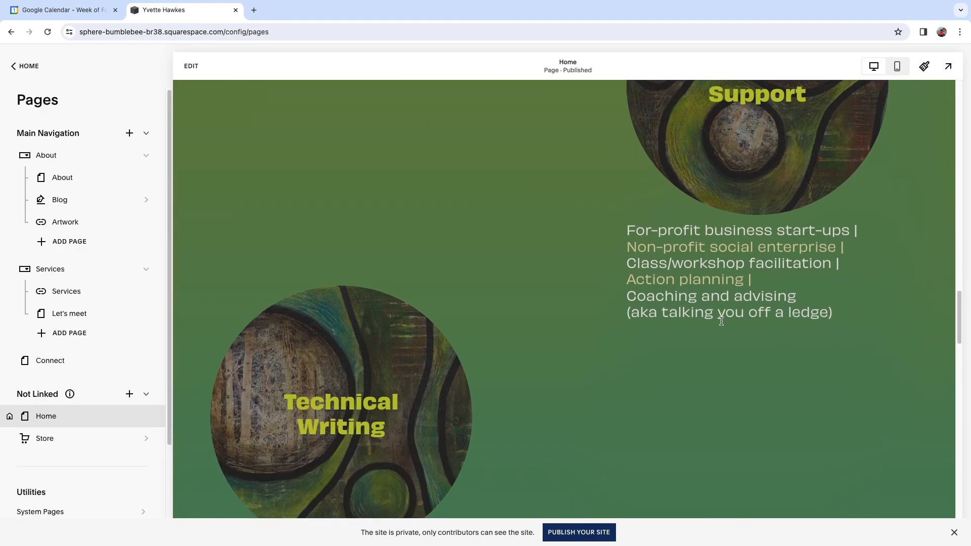
pyautogui.scroll(-3, 368, 291)
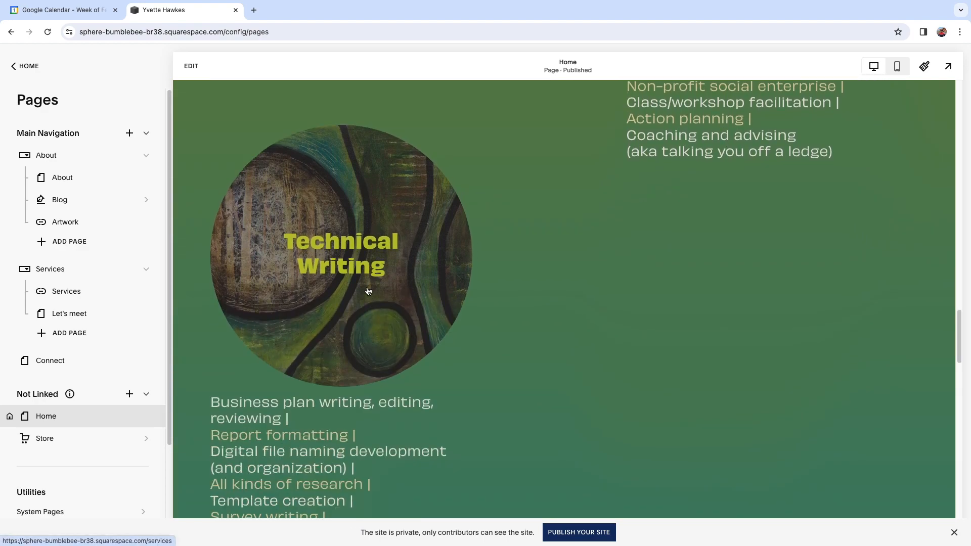
pyautogui.scroll(1, 368, 291)
pyautogui.scroll(-10, 368, 288)
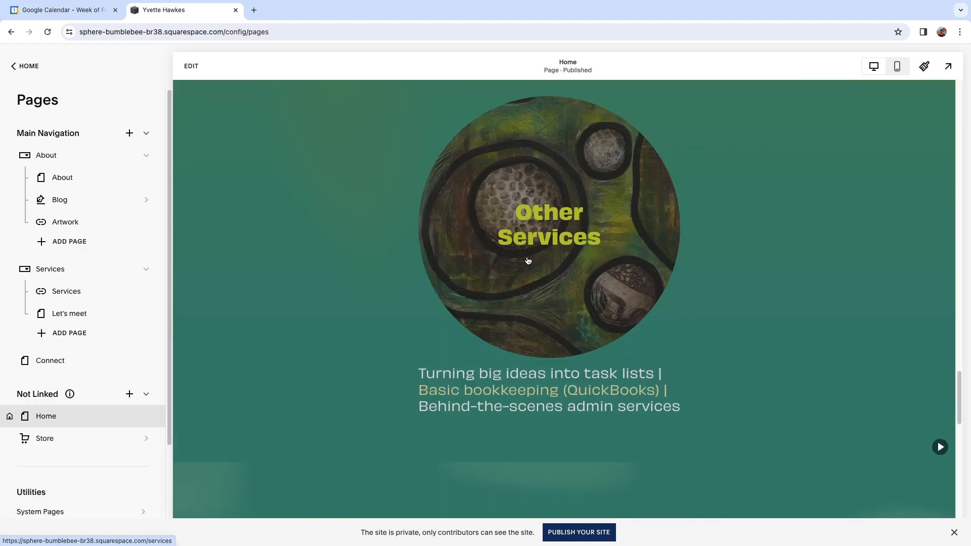
pyautogui.scroll(15, 528, 261)
pyautogui.scroll(-4, 505, 303)
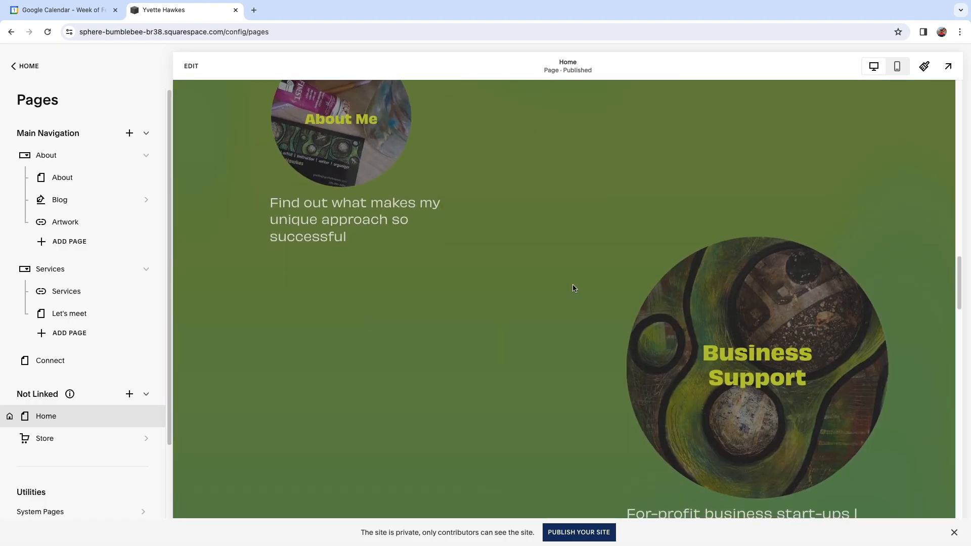
pyautogui.scroll(-3, 602, 314)
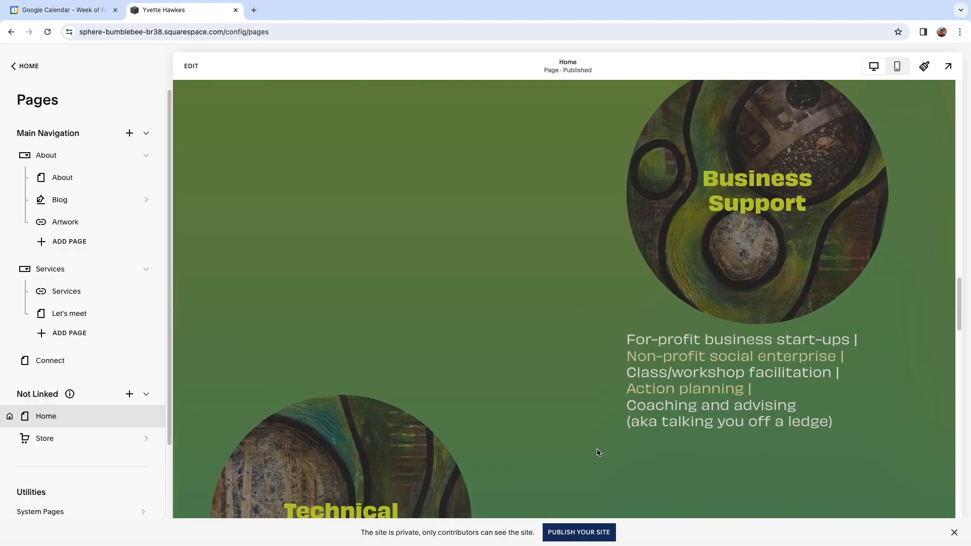
pyautogui.scroll(-12, 592, 440)
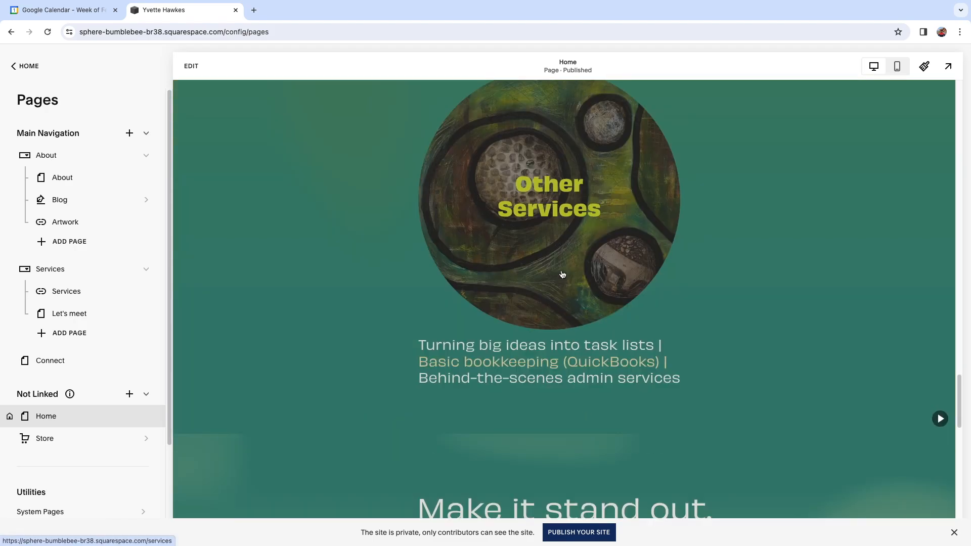
# Cycle forward through the testimonial carousel in the Home page's "Make it stand out." section.
pyautogui.scroll(-9, 594, 359)
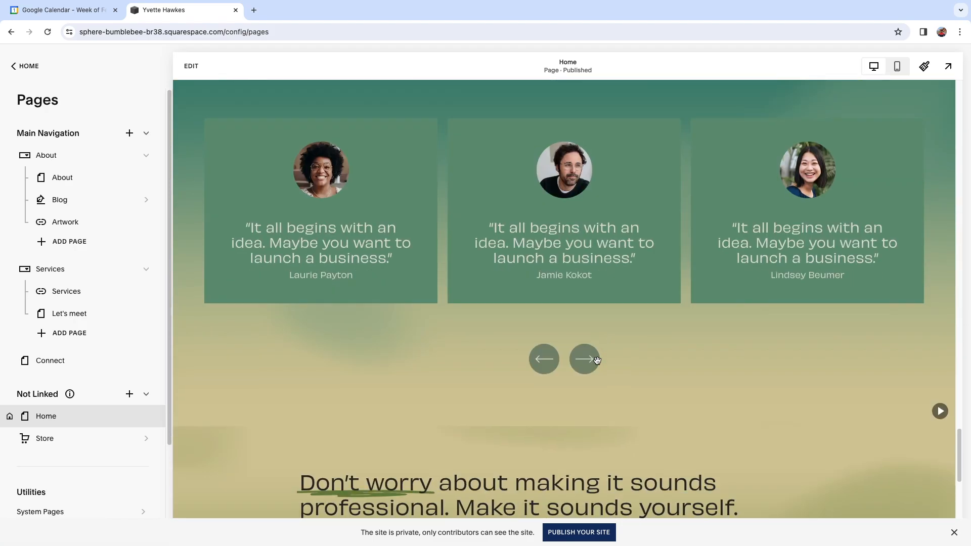
pyautogui.scroll(3, 592, 359)
pyautogui.scroll(-1, 587, 271)
pyautogui.scroll(-1, 588, 271)
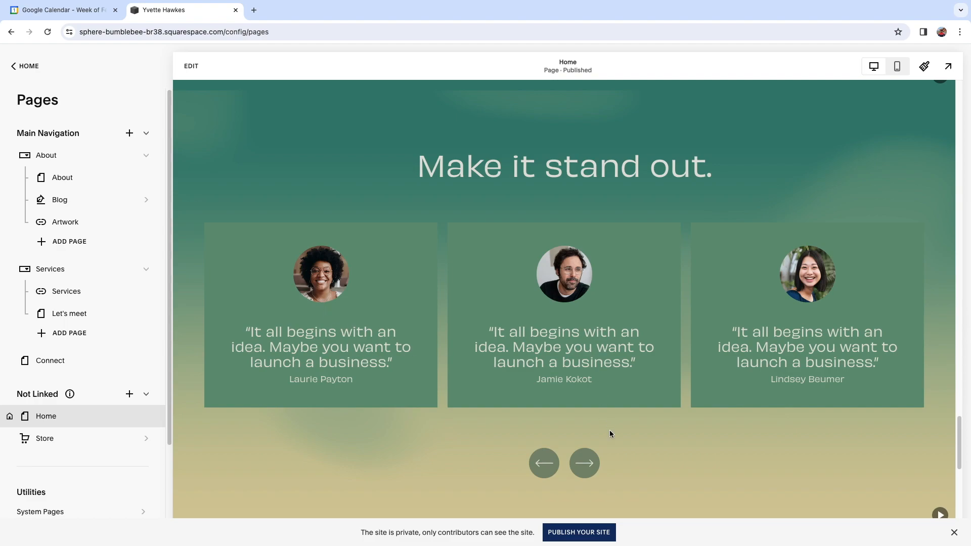
pyautogui.click(586, 463)
pyautogui.click(586, 463)
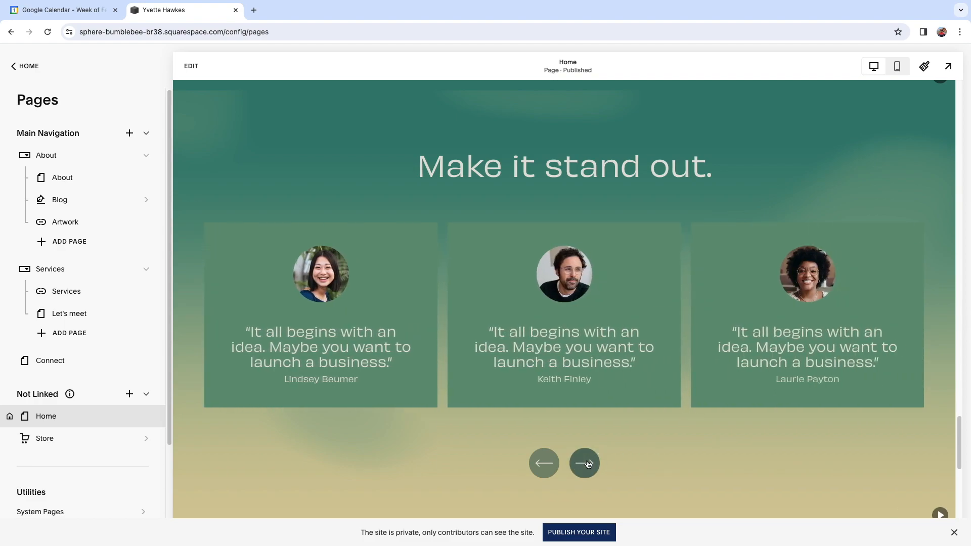
pyautogui.click(586, 463)
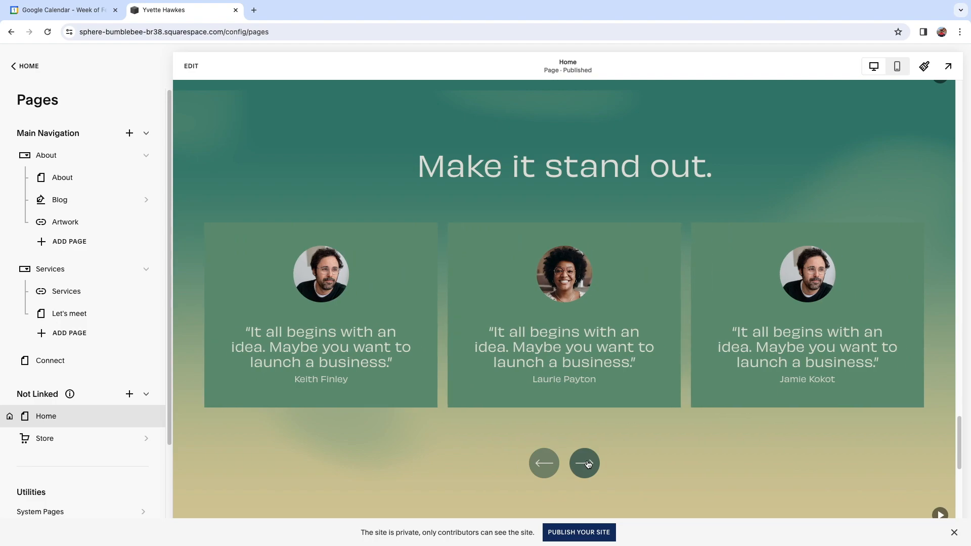
pyautogui.scroll(-3, 596, 355)
pyautogui.click(581, 321)
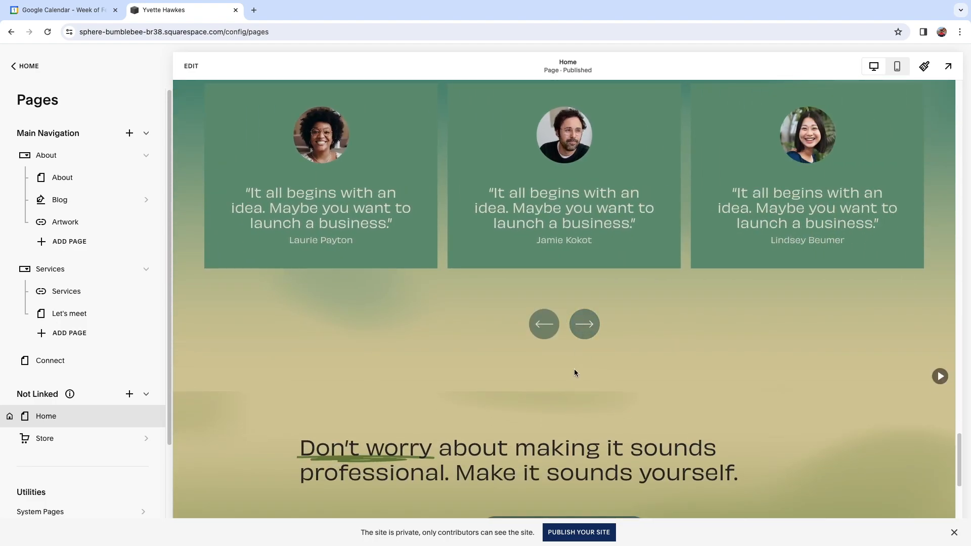
# View the Home page's "Don't worry" section with the Let's connect button and the footer, and return to the page's beginning.
pyautogui.scroll(-4, 574, 372)
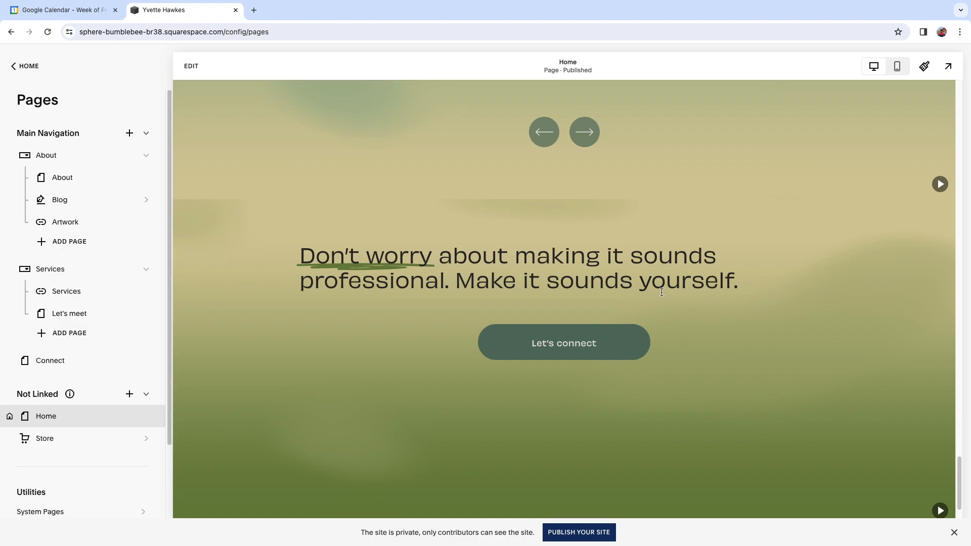
pyautogui.scroll(-5, 549, 260)
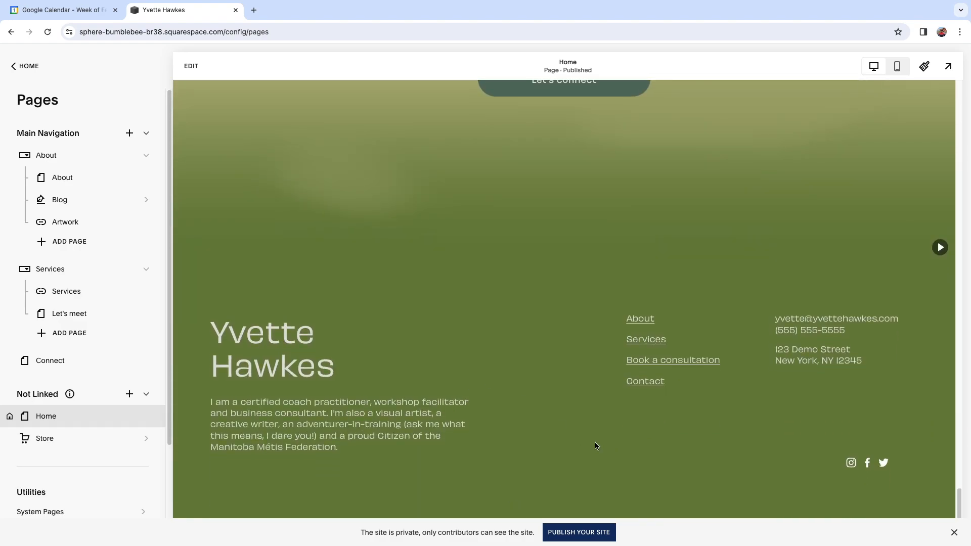
pyautogui.scroll(5, 443, 358)
pyautogui.scroll(20, 443, 358)
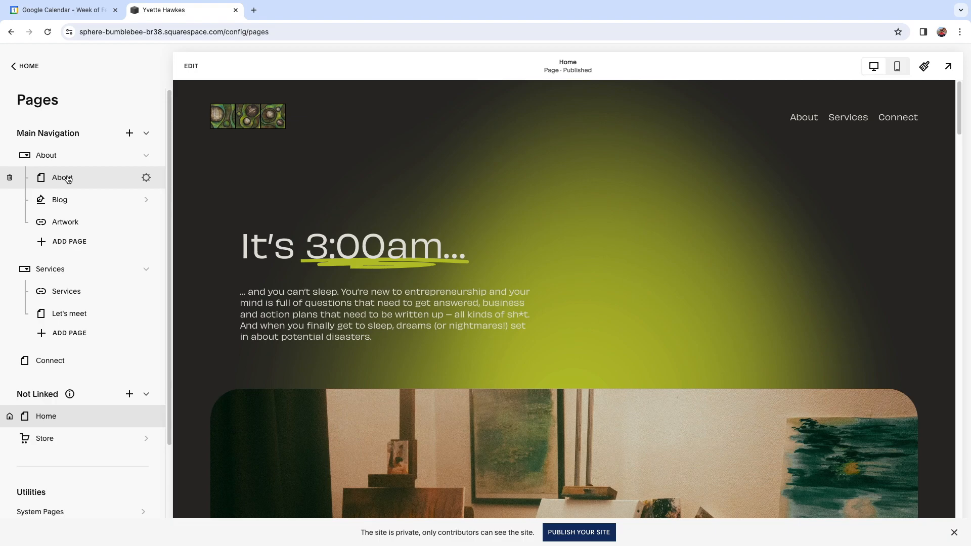
# Open the About page and examine its intro, portrait, business background, video, paintings and visual artist section.
pyautogui.click(801, 132)
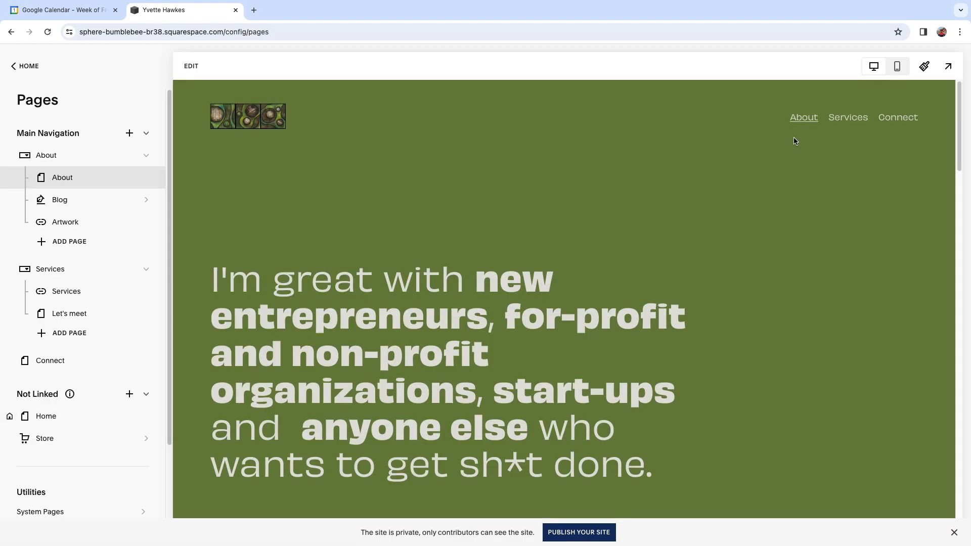
pyautogui.scroll(-1, 803, 256)
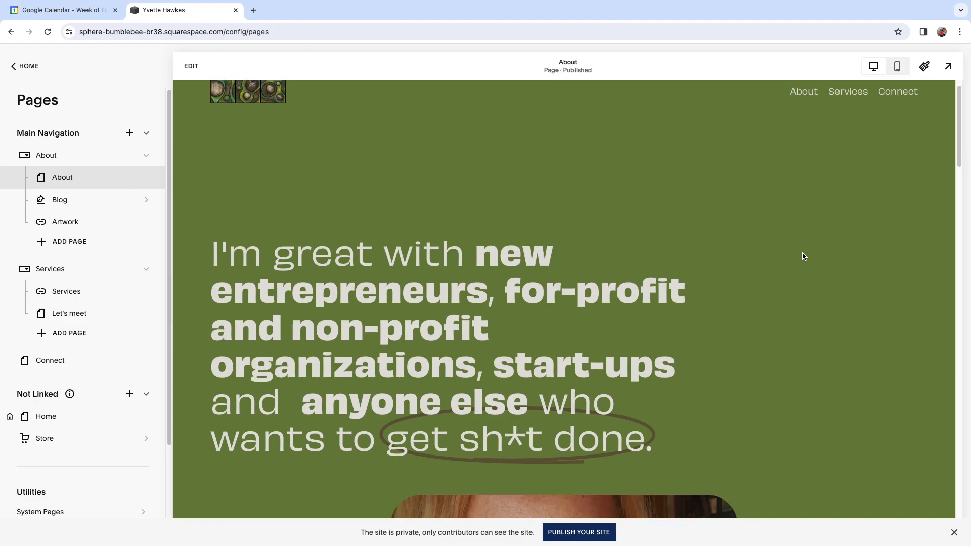
pyautogui.scroll(-3, 804, 256)
pyautogui.scroll(-4, 804, 257)
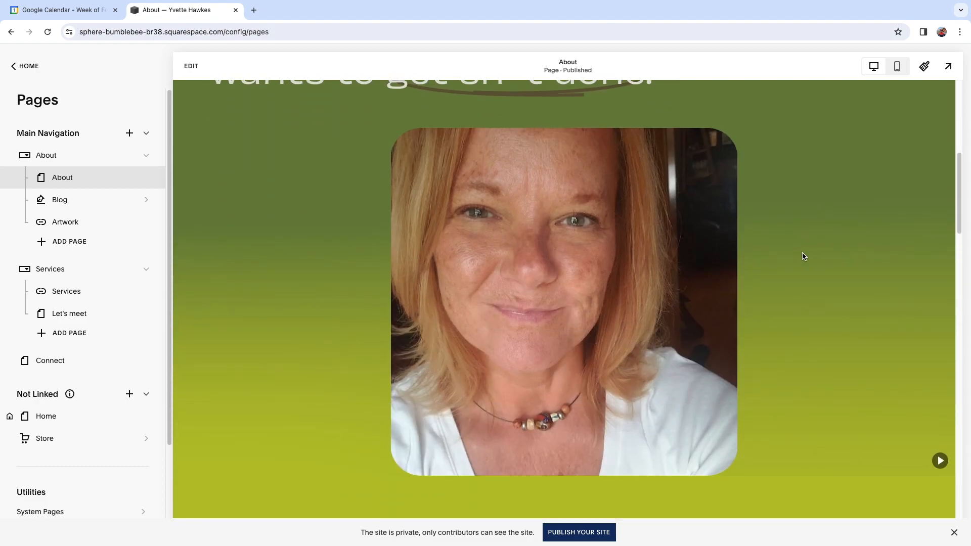
pyautogui.scroll(-12, 803, 256)
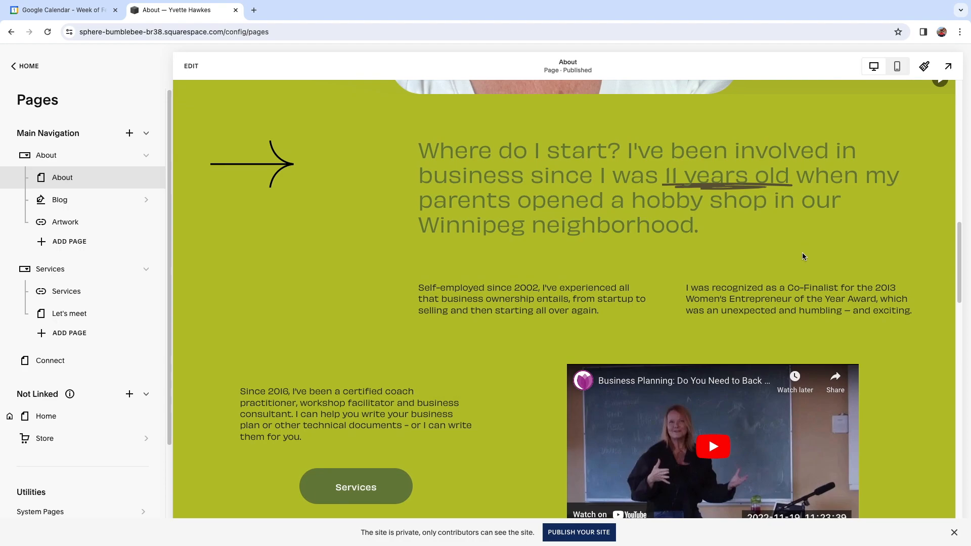
pyautogui.scroll(4, 803, 252)
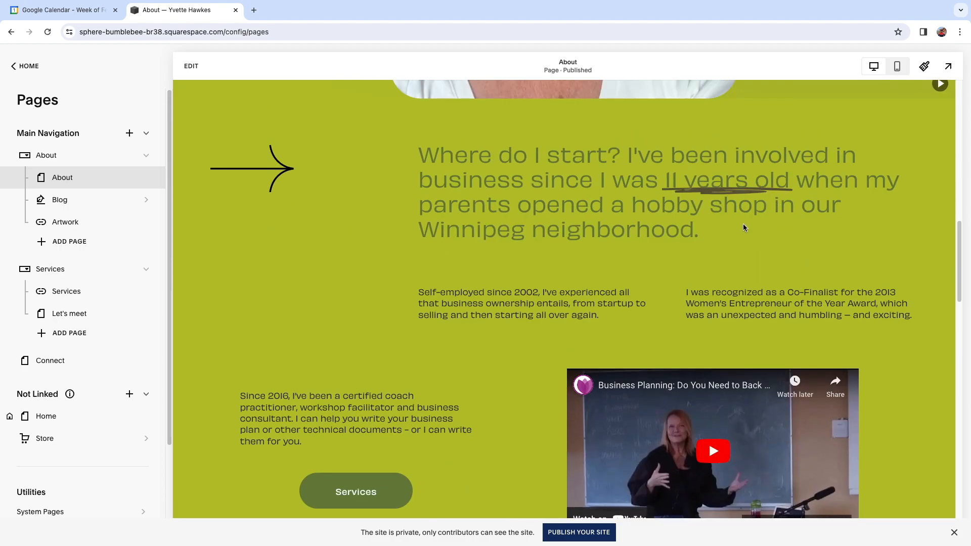
pyautogui.scroll(-5, 745, 231)
pyautogui.scroll(-20, 784, 253)
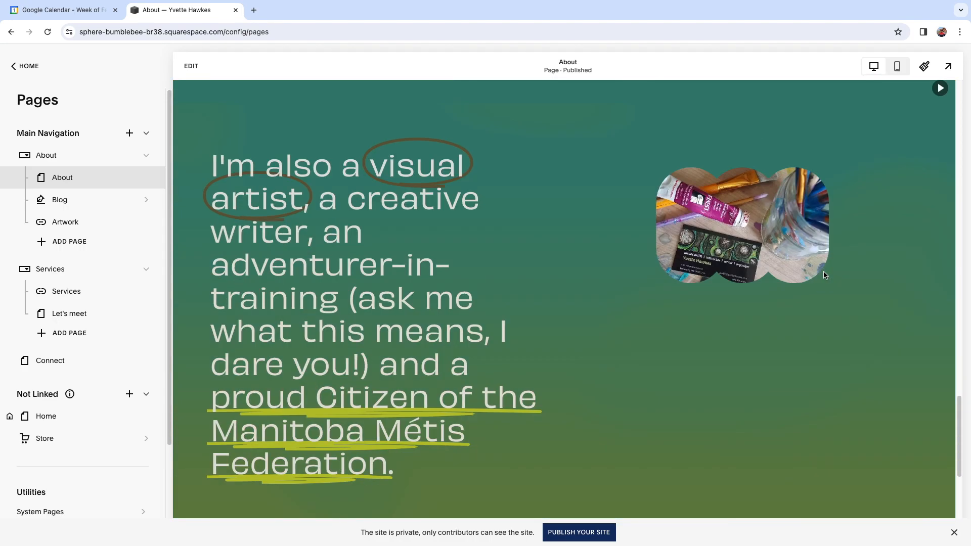
pyautogui.scroll(20, 823, 275)
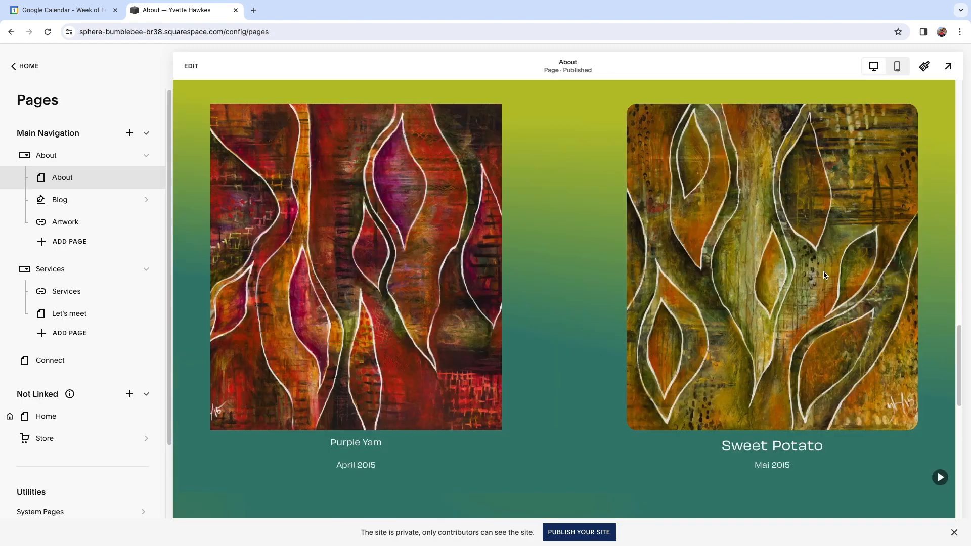
pyautogui.scroll(10, 823, 275)
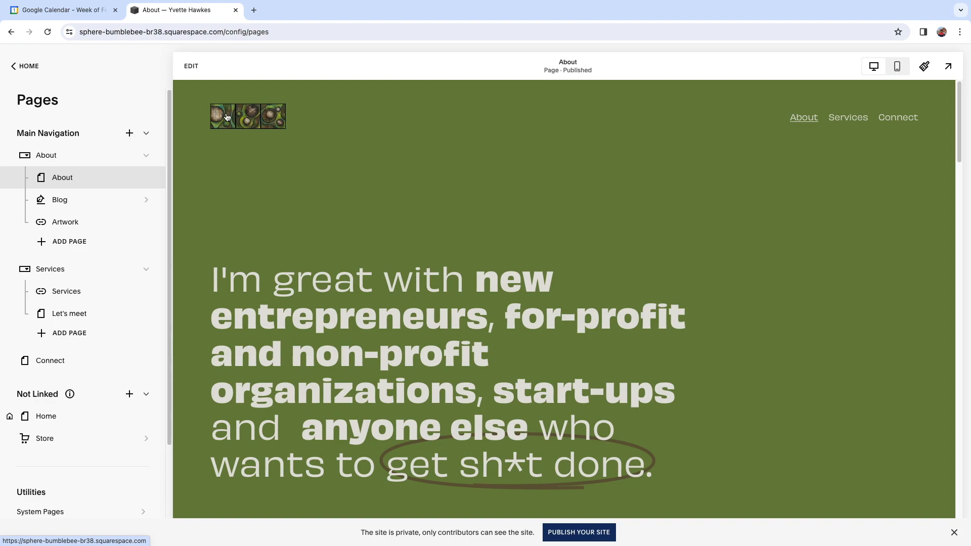
# View the About page's "Explore my creative process" button and footer, and return to the page's beginning.
pyautogui.scroll(-20, 663, 340)
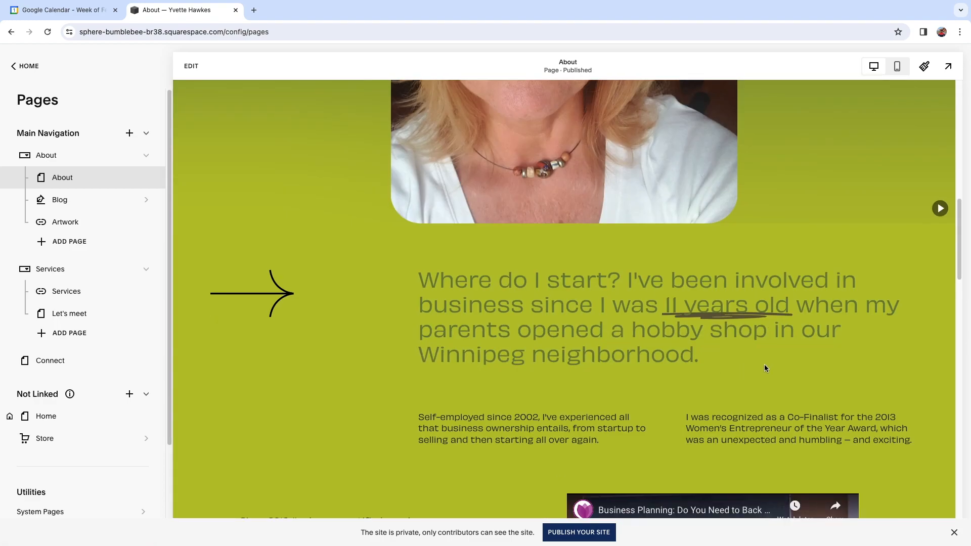
pyautogui.scroll(-10, 845, 303)
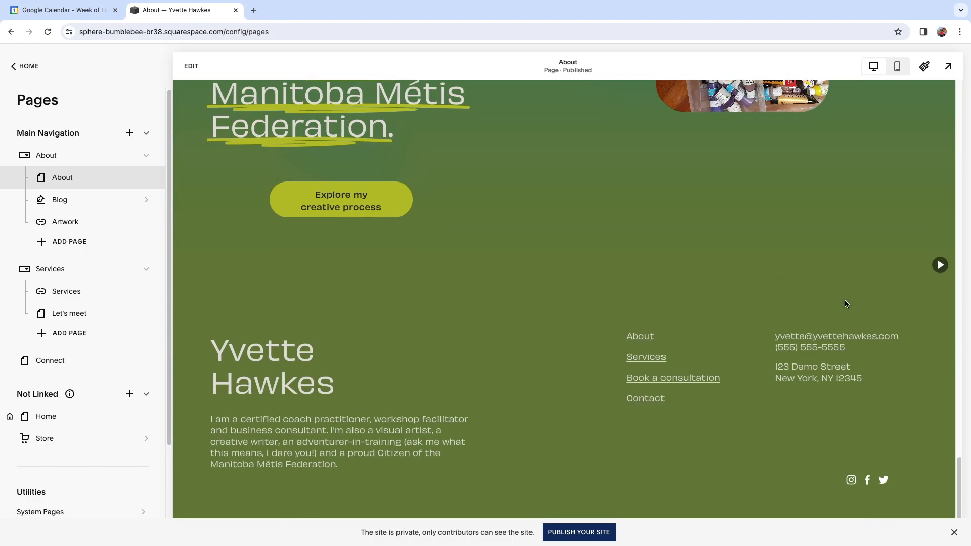
pyautogui.scroll(20, 845, 303)
pyautogui.scroll(15, 843, 324)
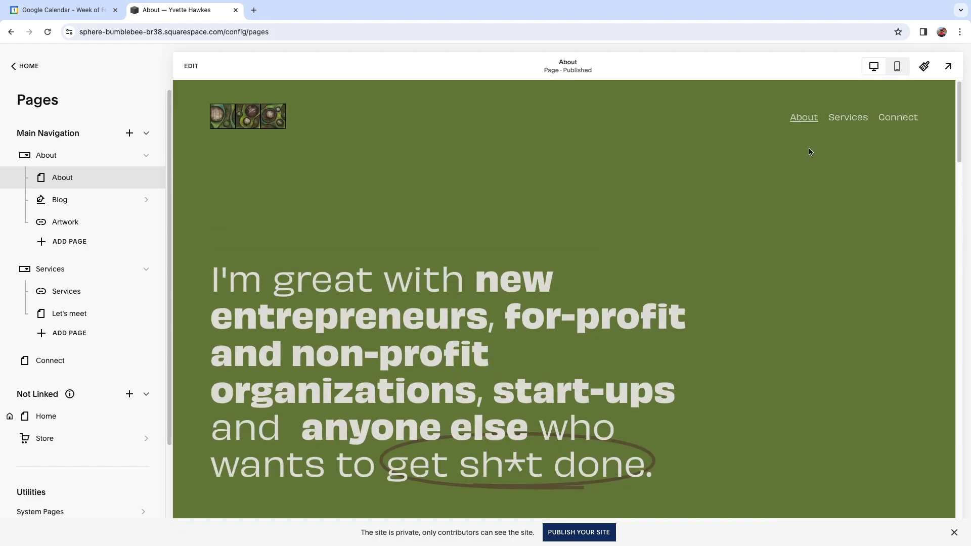
# Show the About submenu in the site header and review the About page's opening text and portrait.
pyautogui.moveTo(814, 118)
pyautogui.scroll(-6, 715, 310)
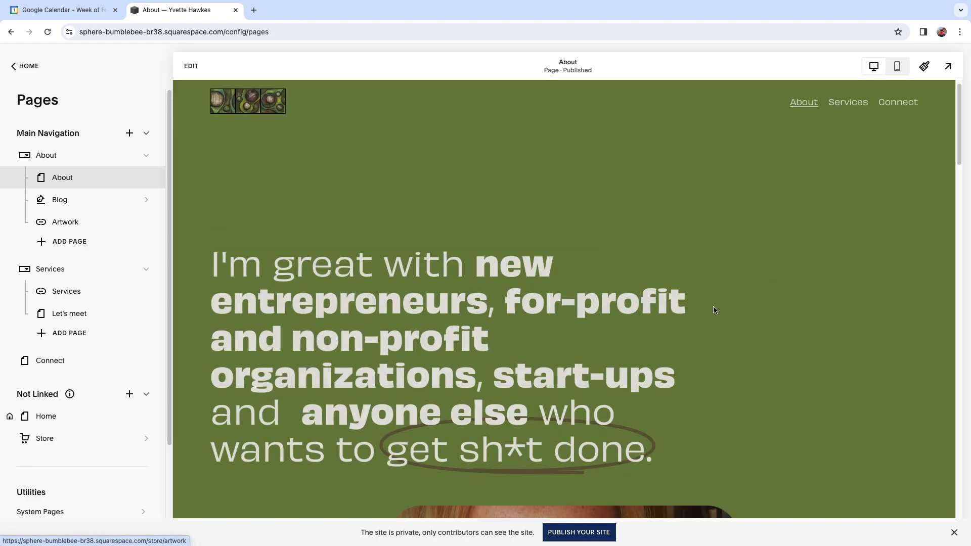
pyautogui.scroll(6, 715, 309)
pyautogui.scroll(-15, 713, 258)
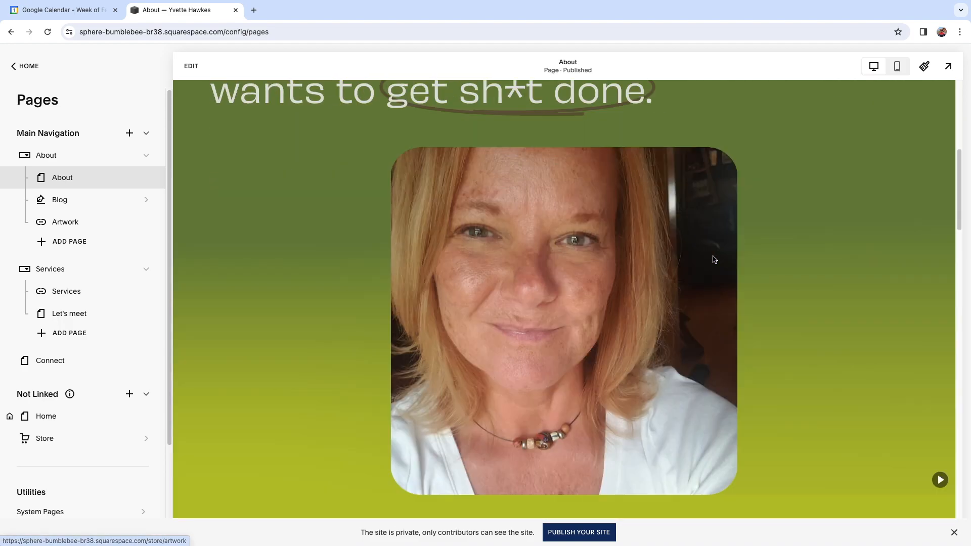
# Examine the About page's Services button, My Other Venture section and "Explore my creative process" button.
pyautogui.scroll(-5, 556, 298)
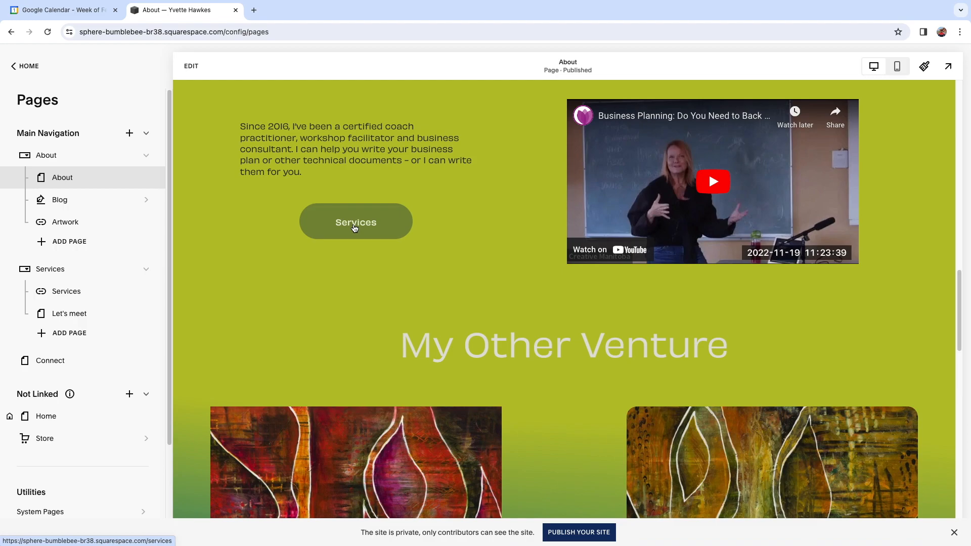
pyautogui.scroll(-20, 352, 228)
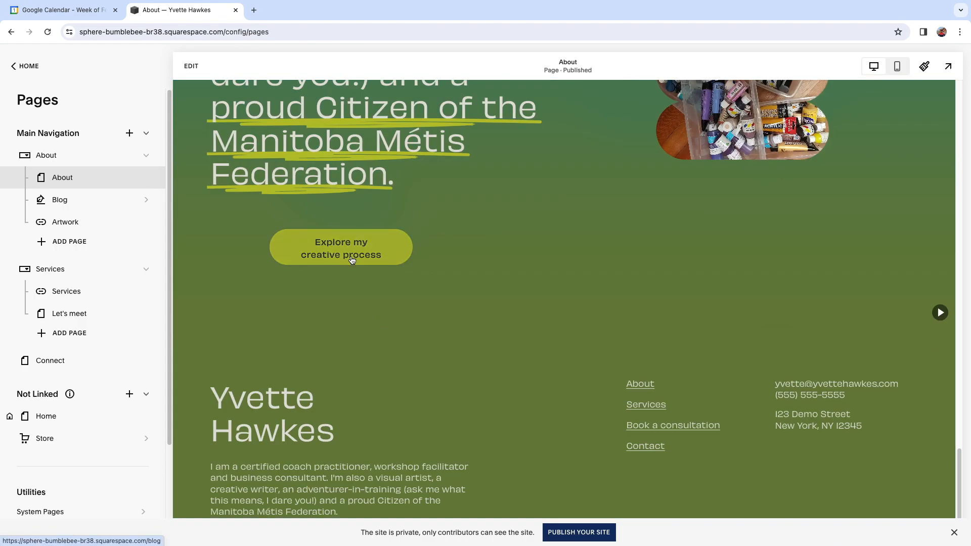
pyautogui.scroll(2, 352, 260)
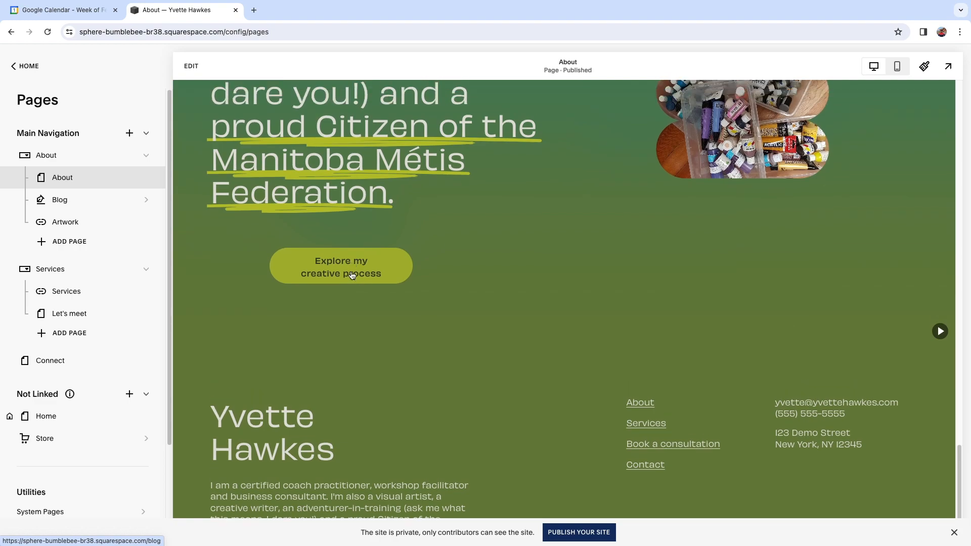
# Open the Blog page and review its intro text and sample posts, returning to the page's beginning.
pyautogui.click(346, 336)
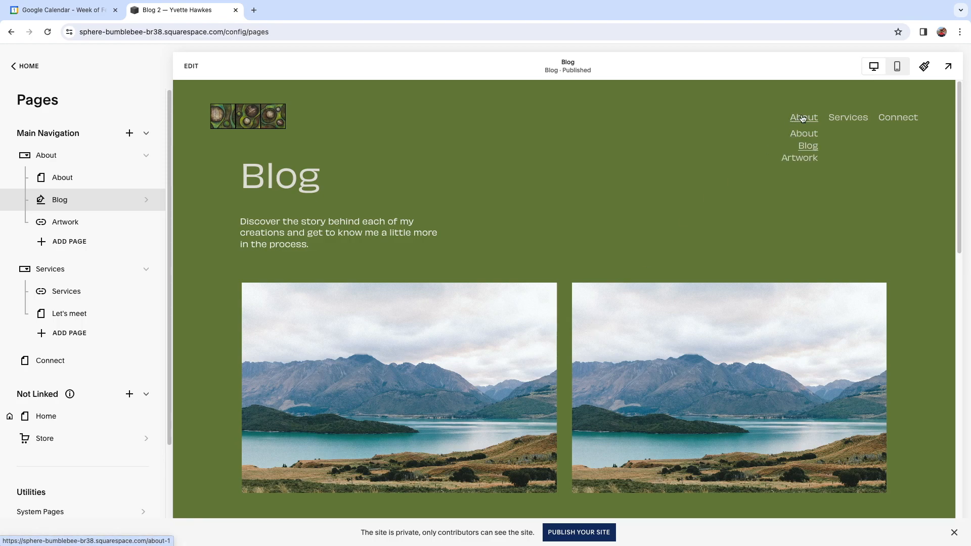
pyautogui.scroll(-4, 474, 292)
pyautogui.scroll(-4, 474, 292)
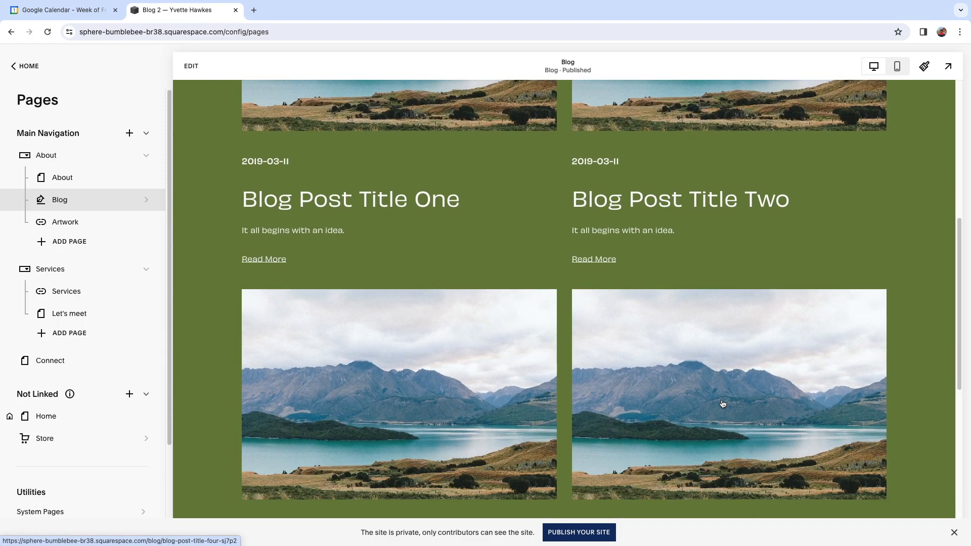
pyautogui.scroll(-4, 583, 386)
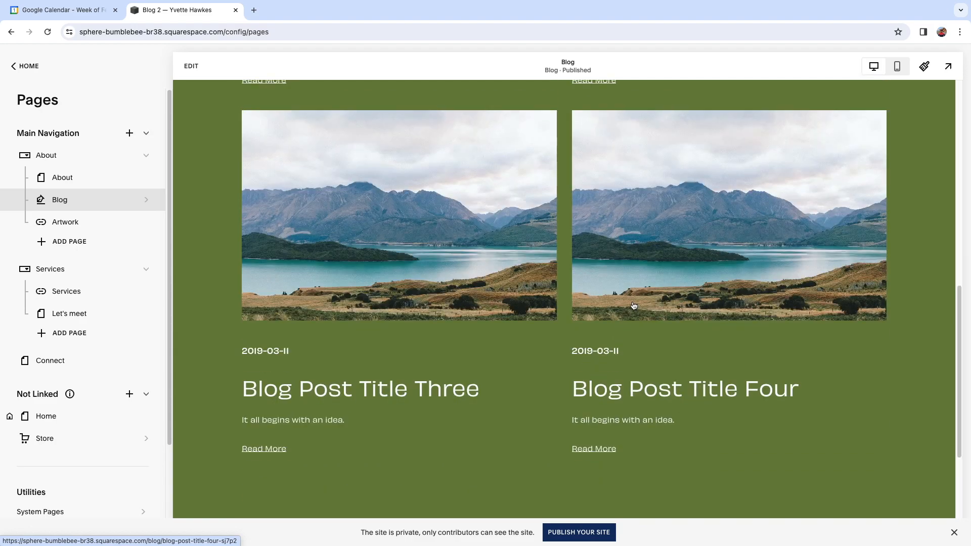
pyautogui.scroll(10, 403, 329)
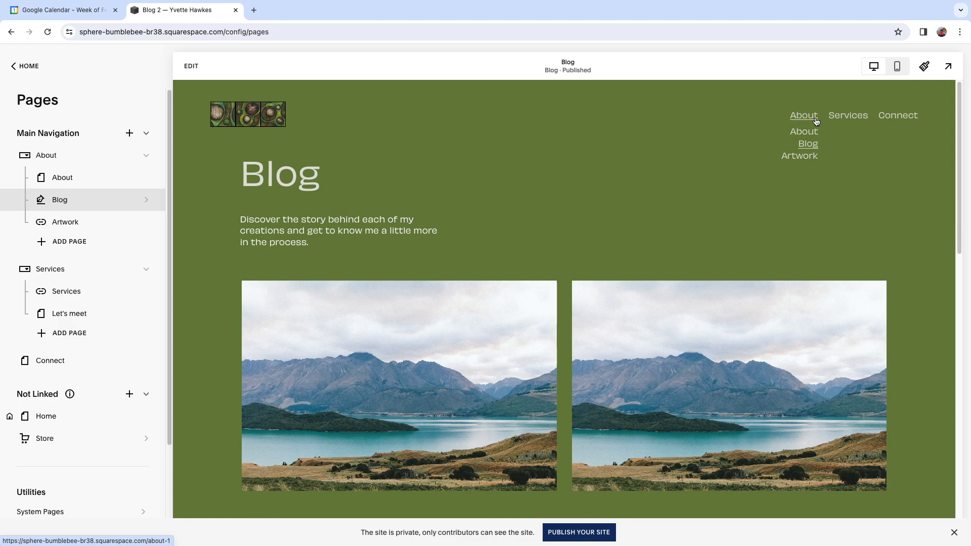
# Open the Artwork link from the site header's About submenu and close the browser tab it opens in.
pyautogui.click(800, 156)
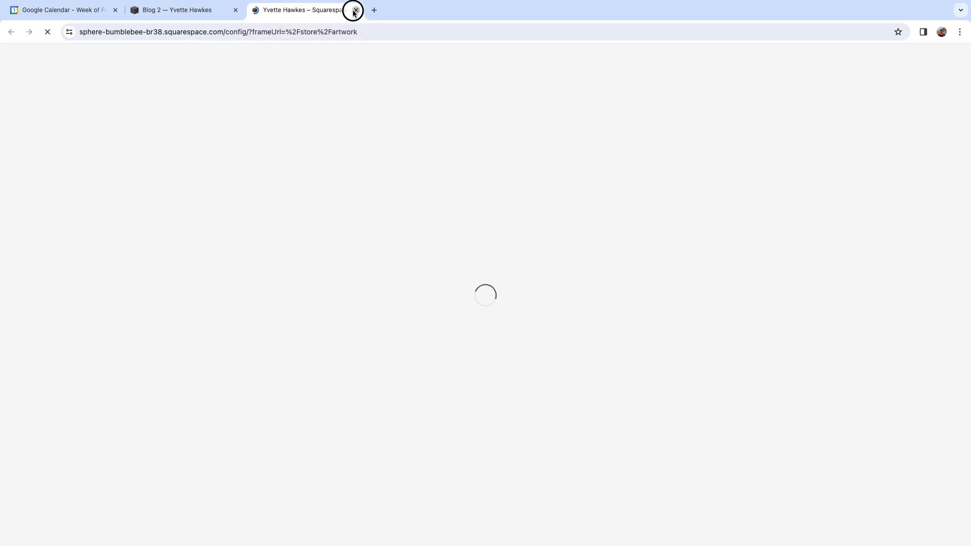
pyautogui.click(356, 10)
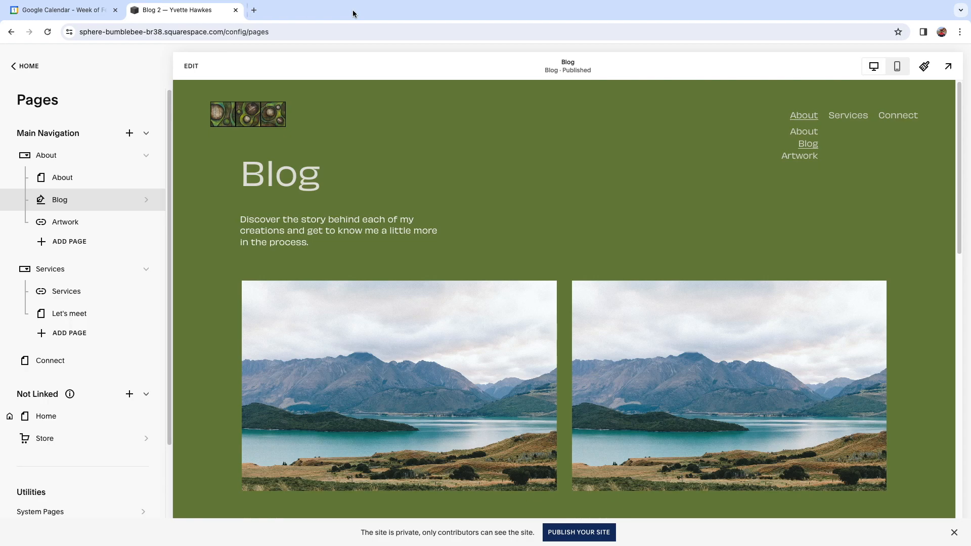
# Open Services from the site header's Services submenu and view the business service listings in the store.
pyautogui.moveTo(858, 118)
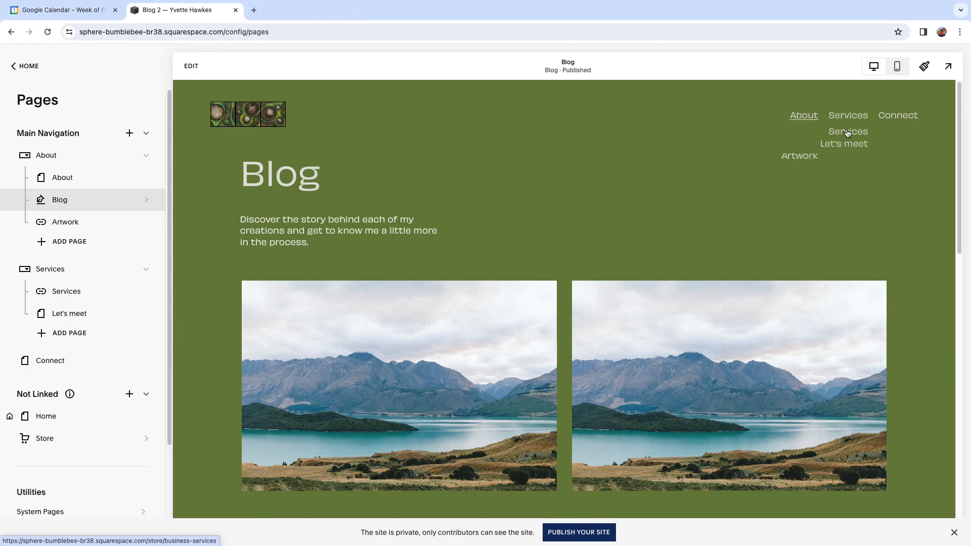
pyautogui.click(848, 132)
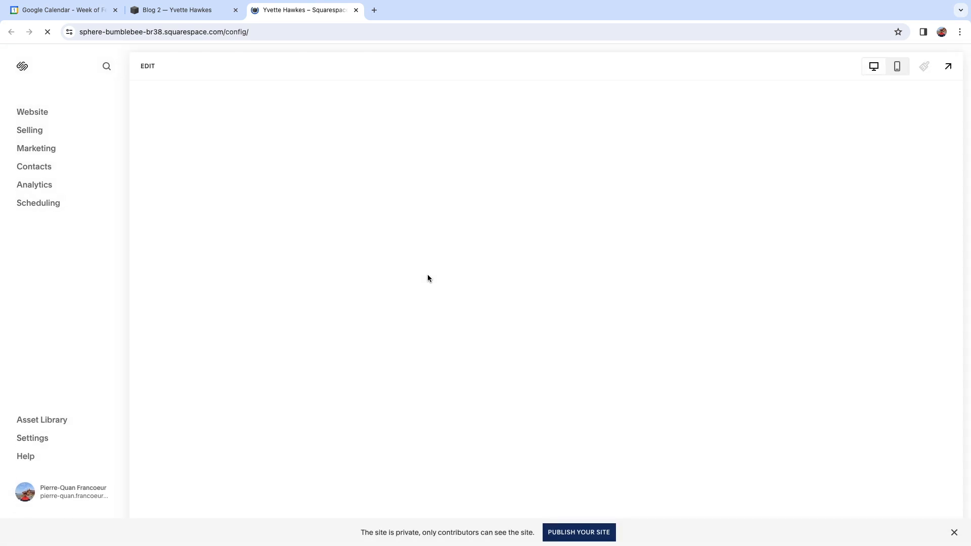
pyautogui.scroll(-6, 556, 323)
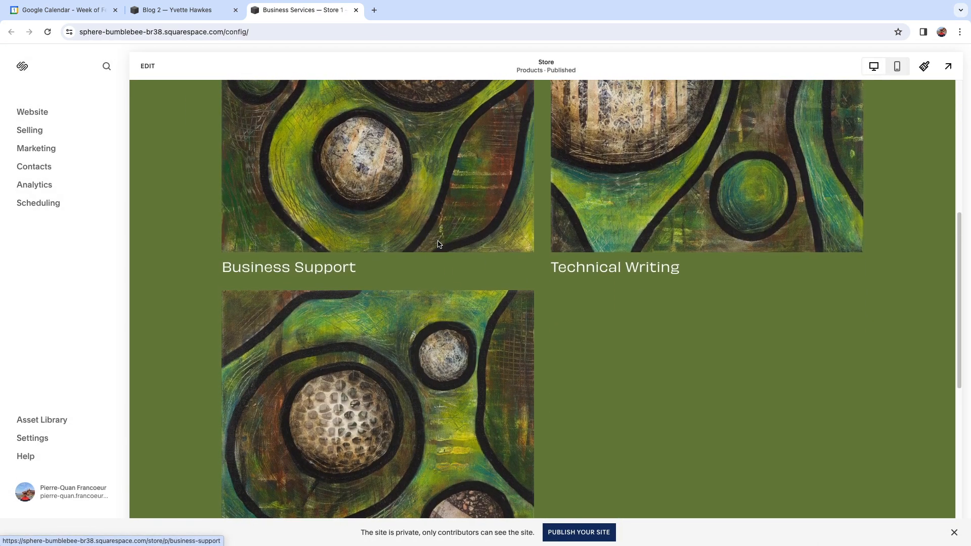
# Open the Business Support product and examine its page, highlighting the description text.
pyautogui.click(438, 243)
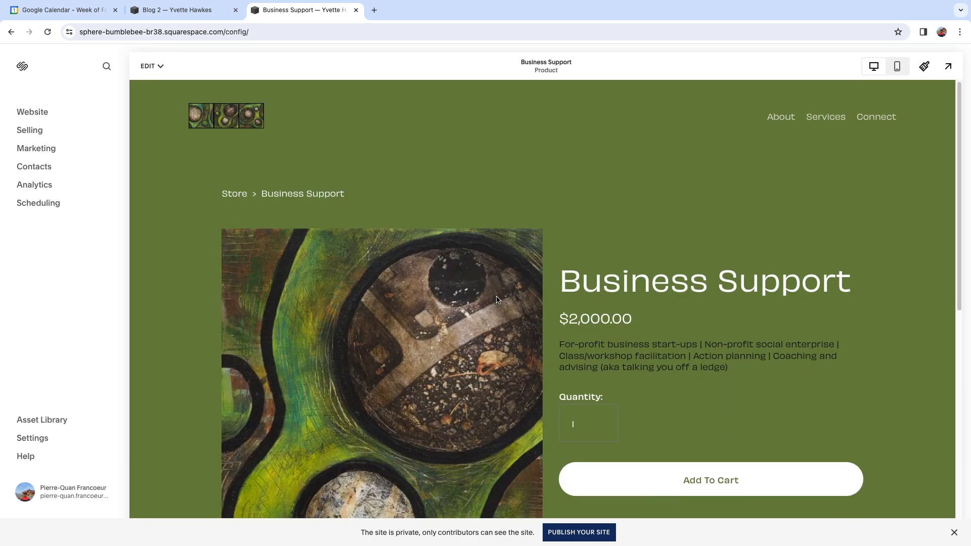
pyautogui.scroll(-2, 467, 287)
pyautogui.scroll(1, 442, 292)
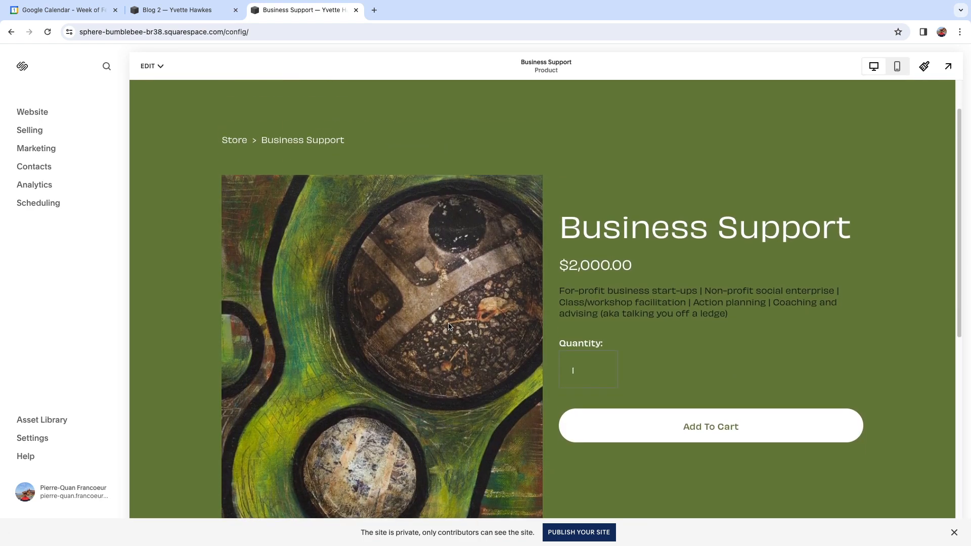
pyautogui.moveTo(560, 294); pyautogui.dragTo(734, 317)
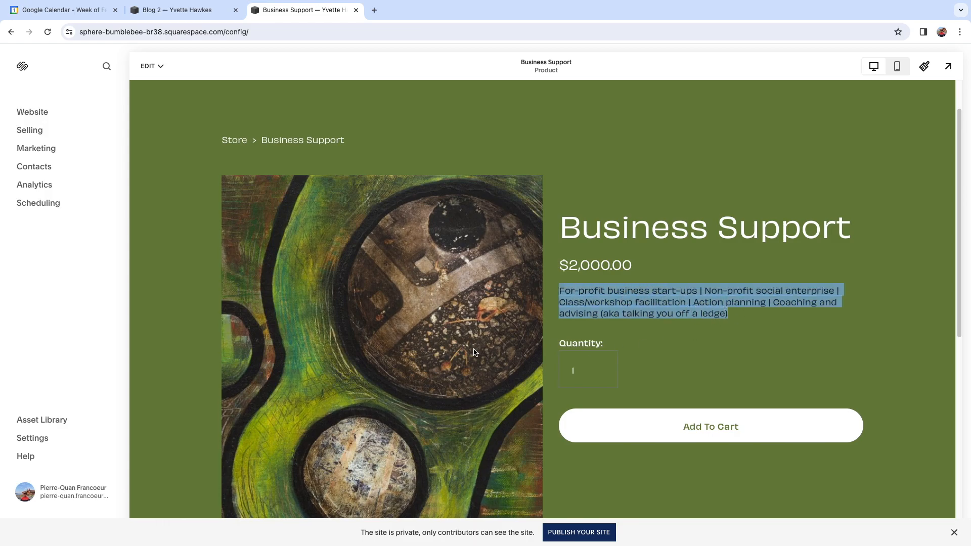
pyautogui.scroll(-4, 475, 352)
pyautogui.scroll(5, 476, 352)
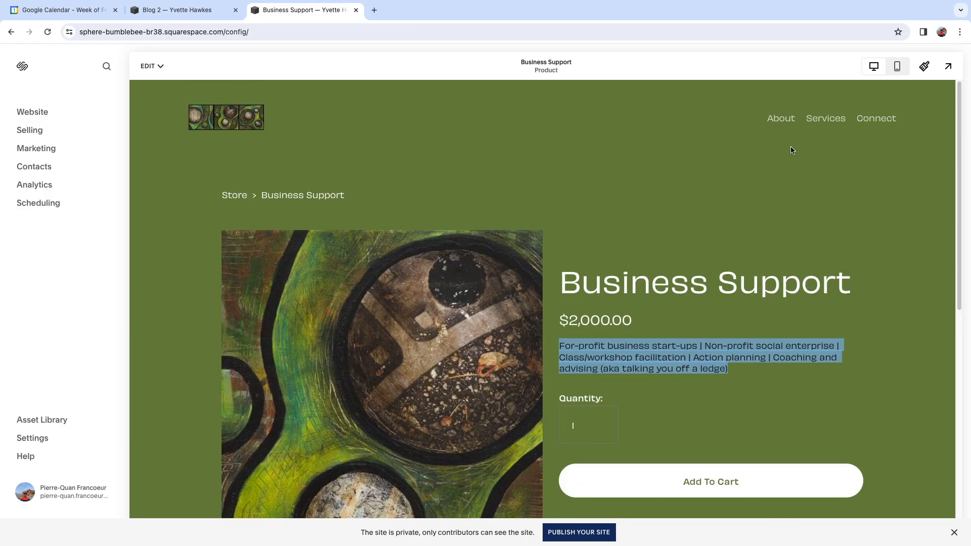
# Open the Let's meet page from the Services submenu and examine its appointment booking scheduler.
pyautogui.click(820, 153)
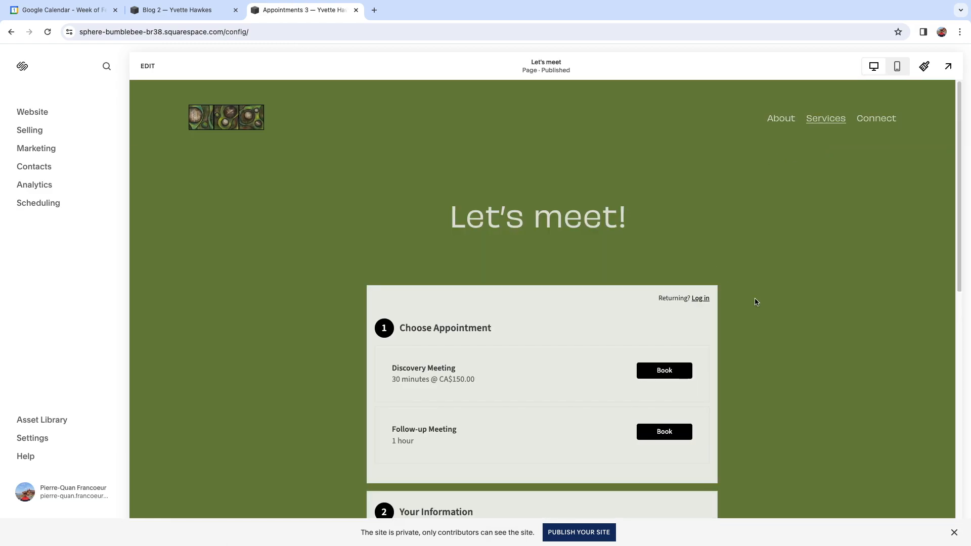
pyautogui.scroll(-1, 766, 313)
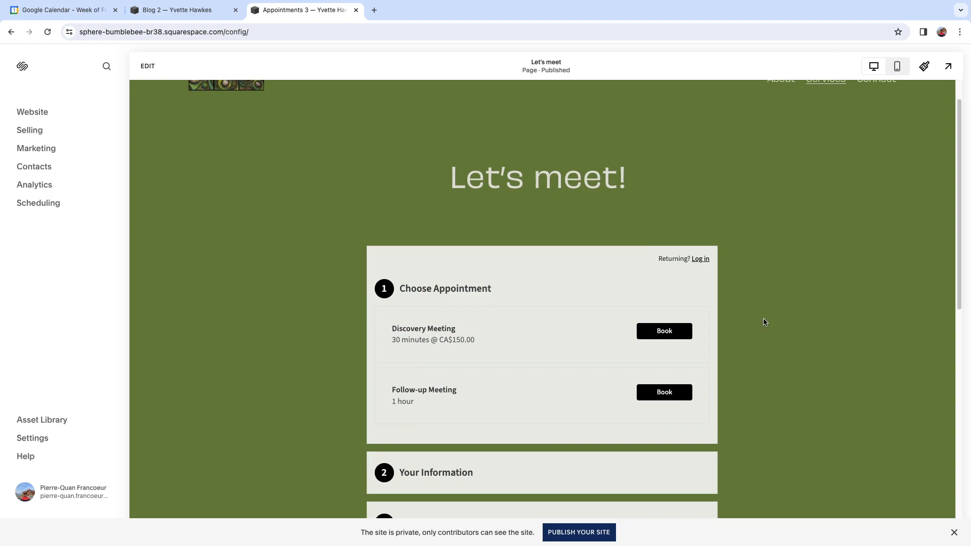
pyautogui.scroll(-5, 763, 320)
pyautogui.scroll(5, 574, 143)
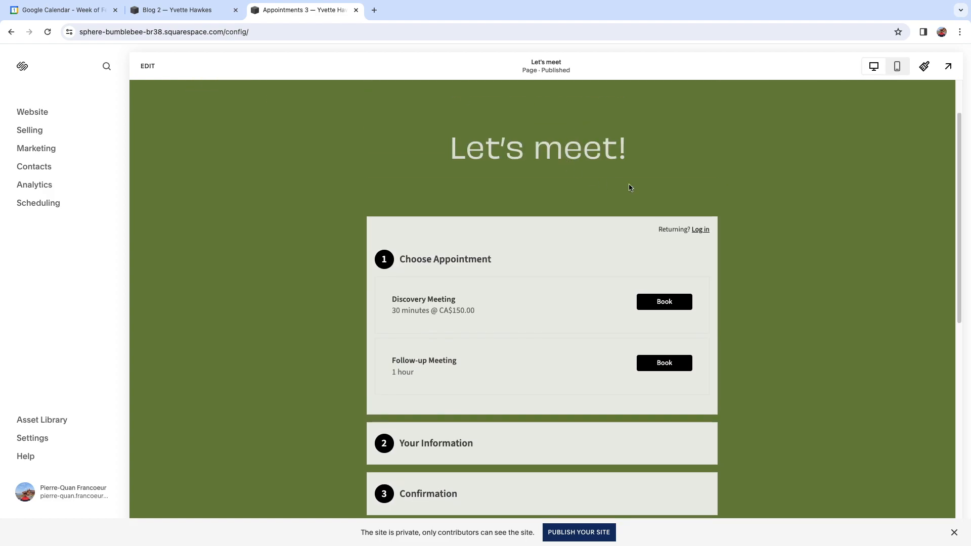
pyautogui.scroll(-6, 653, 297)
pyautogui.scroll(7, 724, 296)
# Open the Connect page and read its intro, highlighting the three paragraphs about scheduling, services and other needs.
pyautogui.click(881, 120)
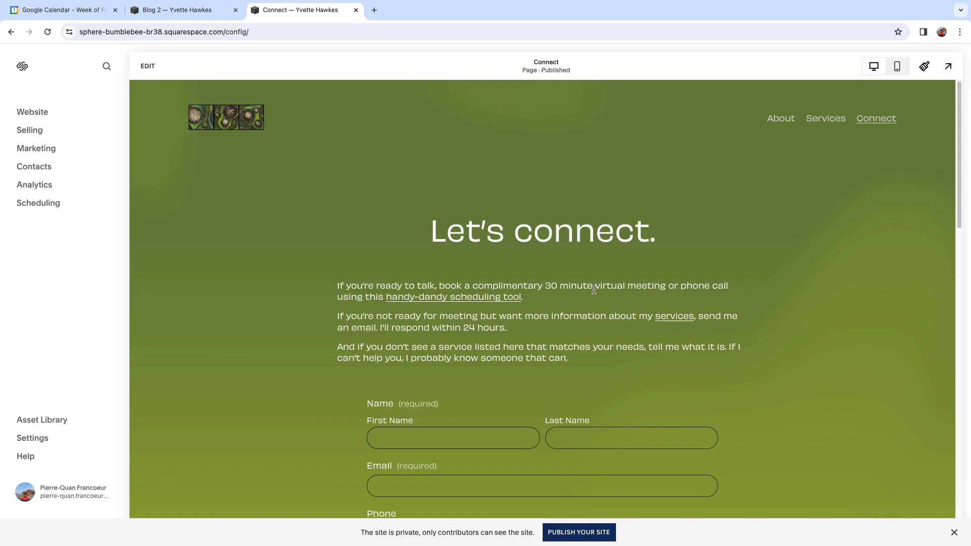
pyautogui.scroll(-3, 594, 290)
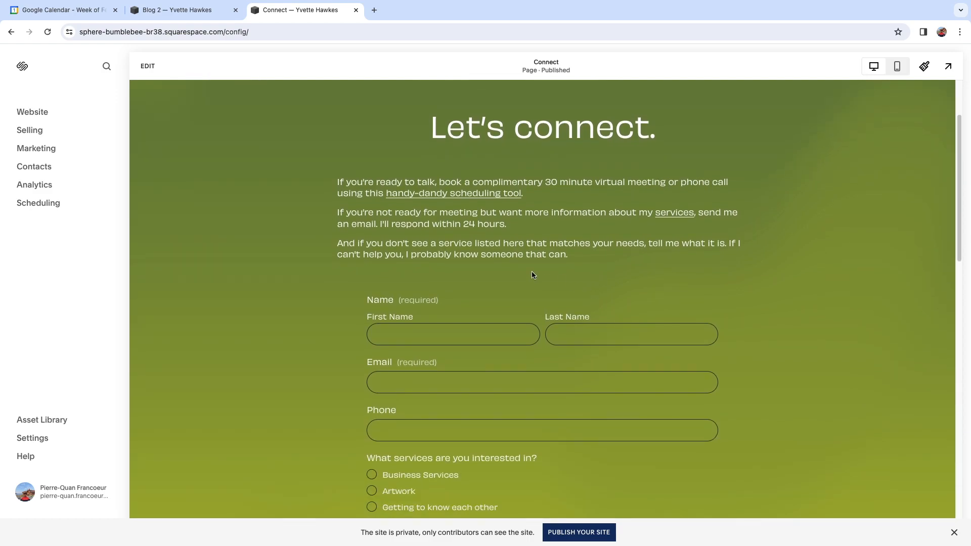
pyautogui.moveTo(338, 179); pyautogui.dragTo(593, 249)
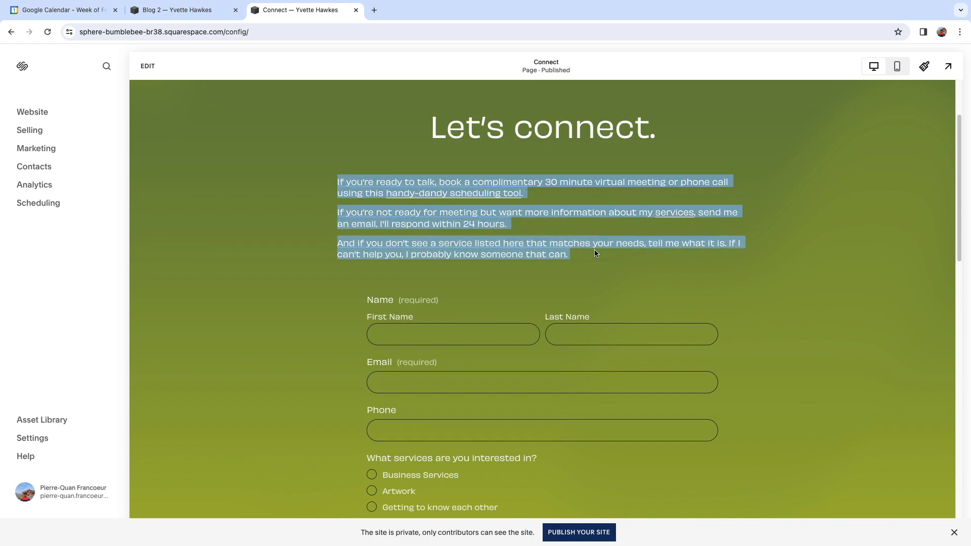
pyautogui.click(558, 207)
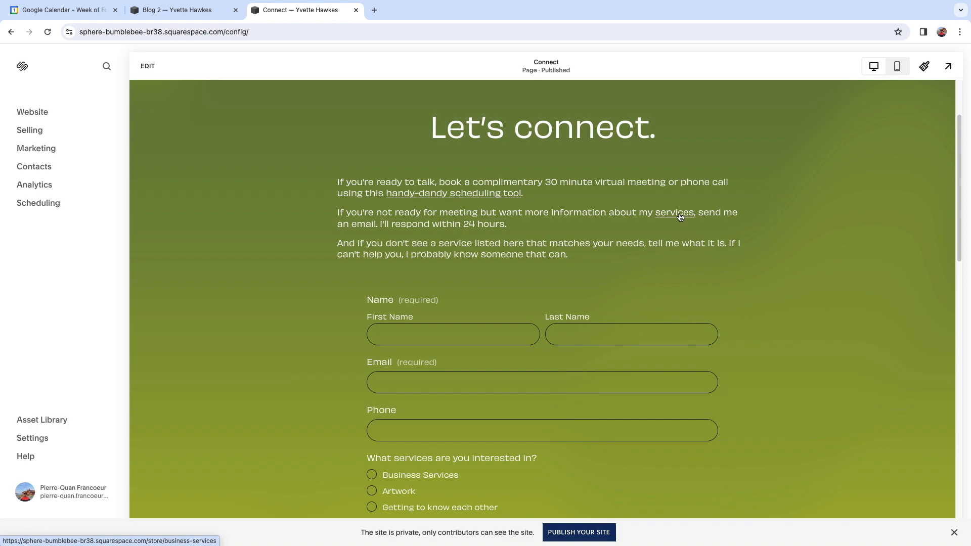
# Review the Connect page's contact form, including the service choices, then view the footer and return to the page's beginning.
pyautogui.scroll(-4, 541, 301)
pyautogui.scroll(1, 541, 302)
pyautogui.click(372, 344)
pyautogui.click(372, 361)
pyautogui.click(375, 378)
pyautogui.click(372, 360)
pyautogui.click(372, 376)
pyautogui.scroll(-2, 800, 334)
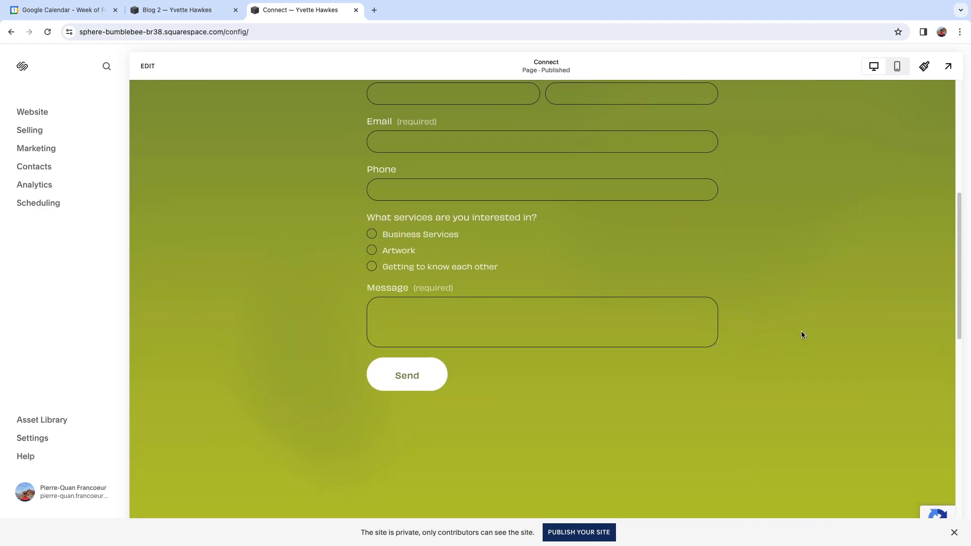
pyautogui.scroll(-10, 801, 334)
pyautogui.scroll(15, 688, 260)
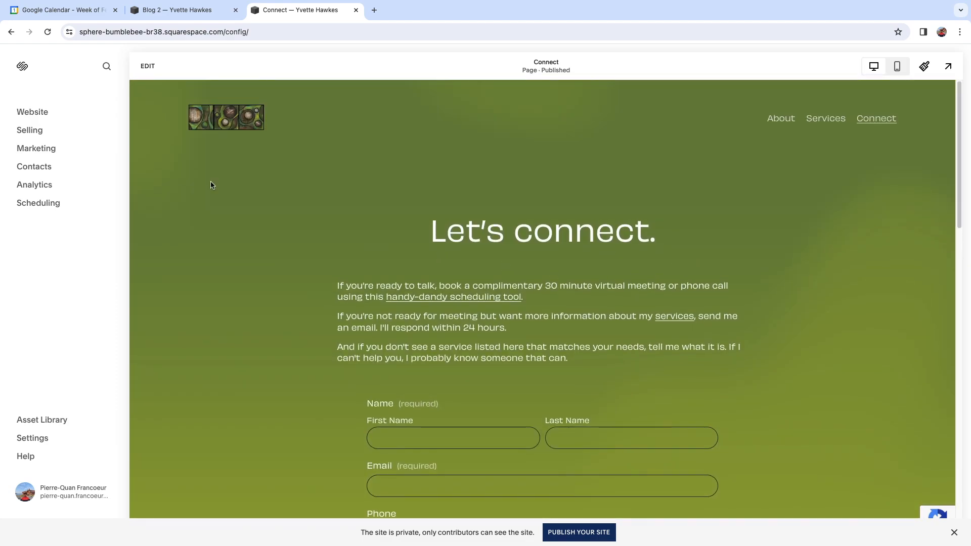
# Close the extra browser tab and open the site's Home page for editing.
pyautogui.click(50, 113)
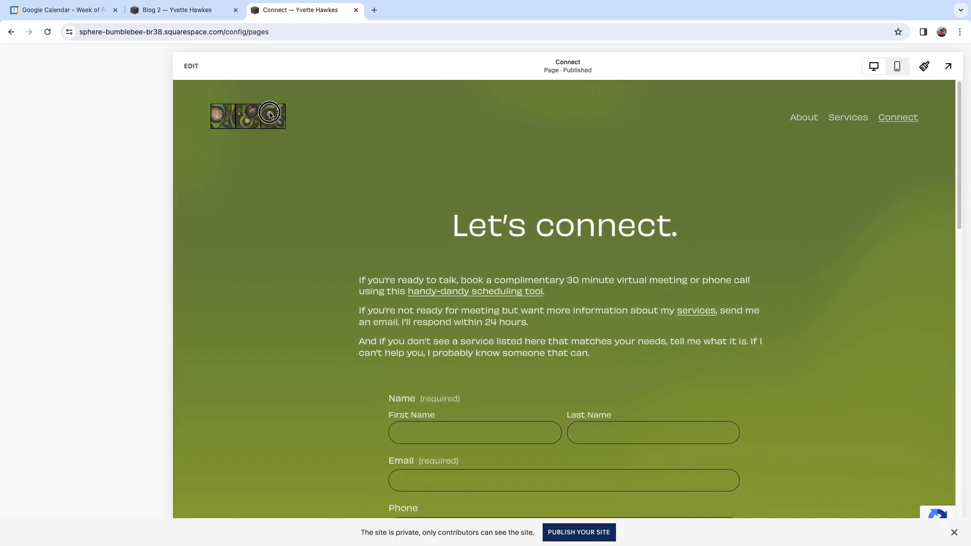
pyautogui.click(356, 10)
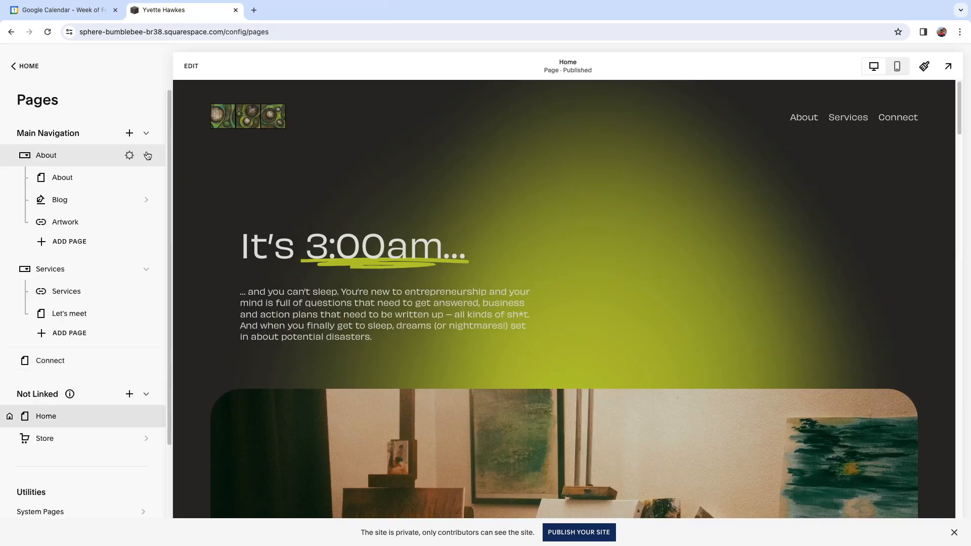
pyautogui.click(191, 68)
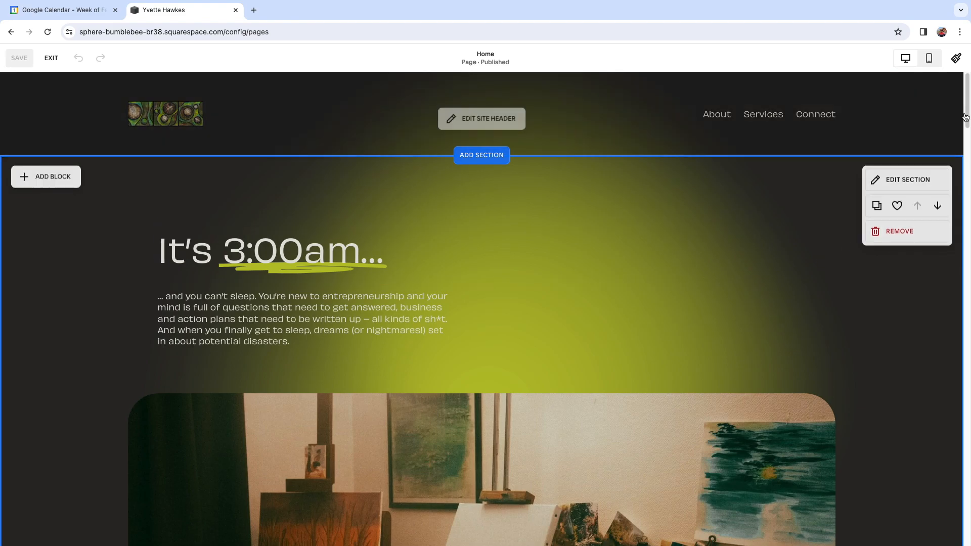
# Look through the Home page's editable sections, testimonials and site footer, and return to the site header.
pyautogui.scroll(-10, 672, 308)
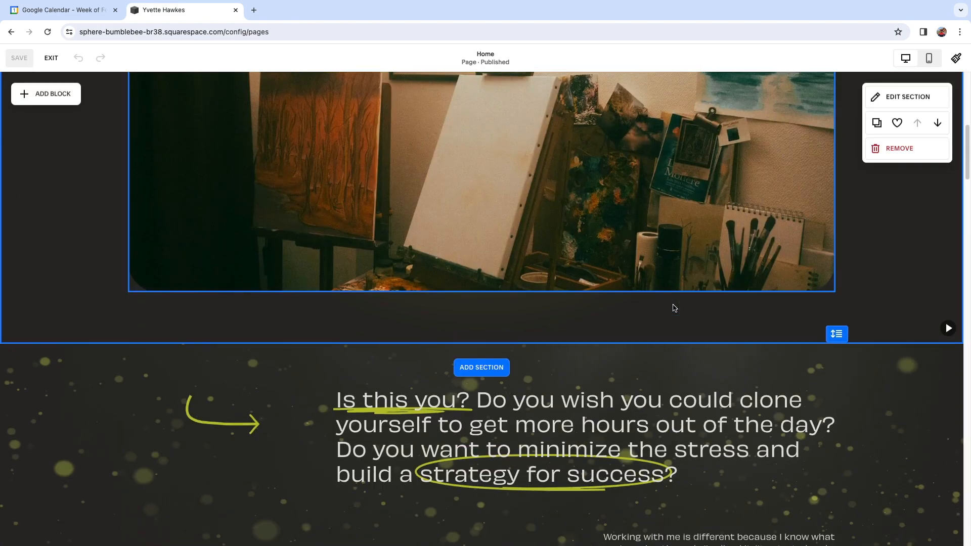
pyautogui.scroll(-15, 673, 307)
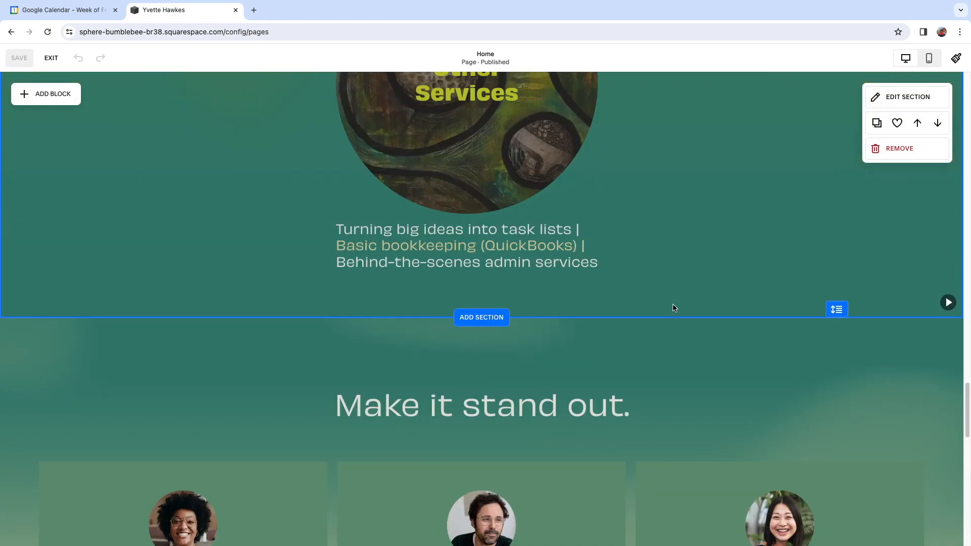
pyautogui.scroll(-10, 673, 306)
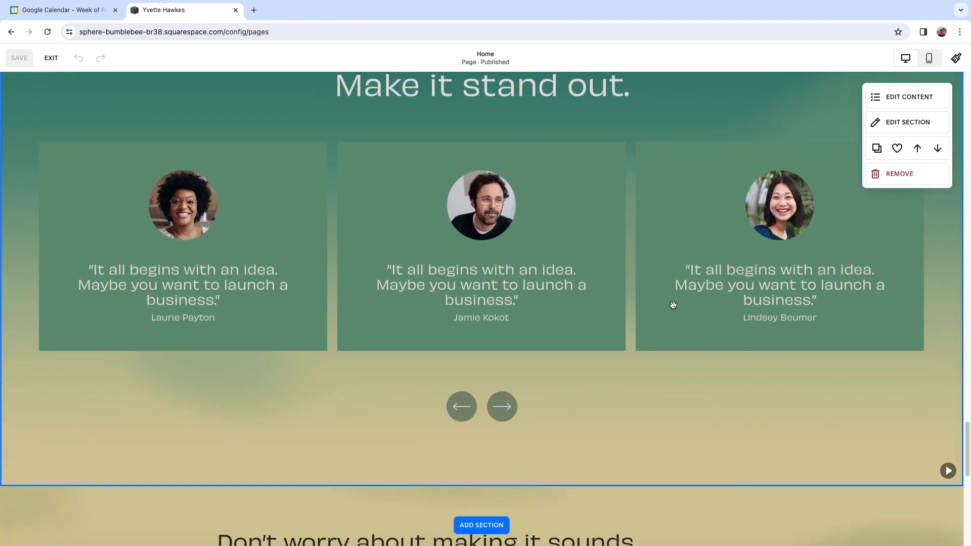
pyautogui.scroll(-1, 673, 307)
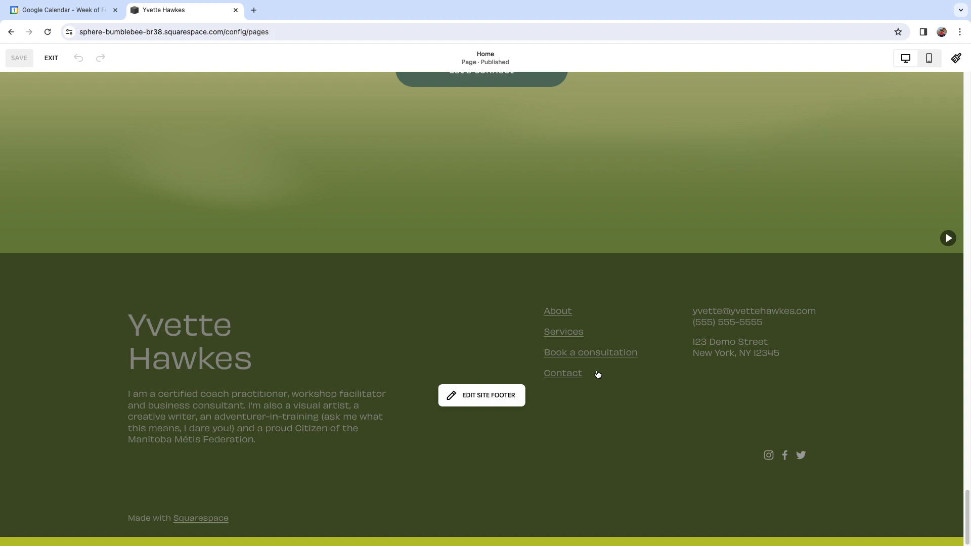
pyautogui.scroll(20, 597, 370)
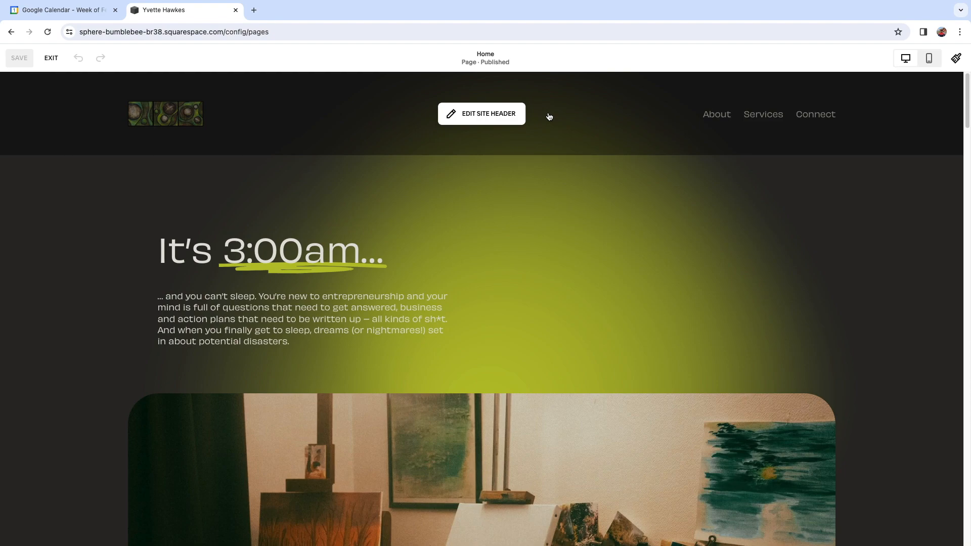
# Start editing the site header and open the site title and logo settings.
pyautogui.click(515, 116)
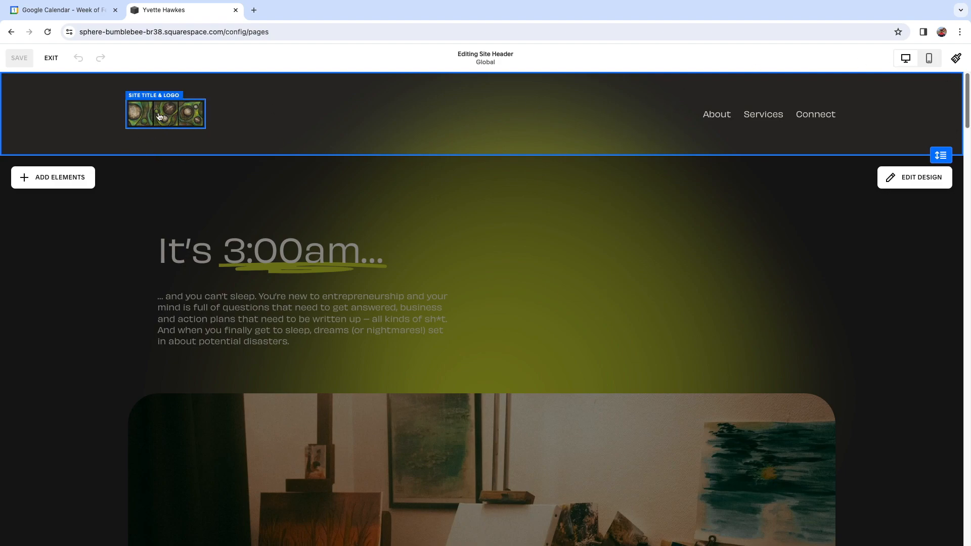
pyautogui.click(219, 109)
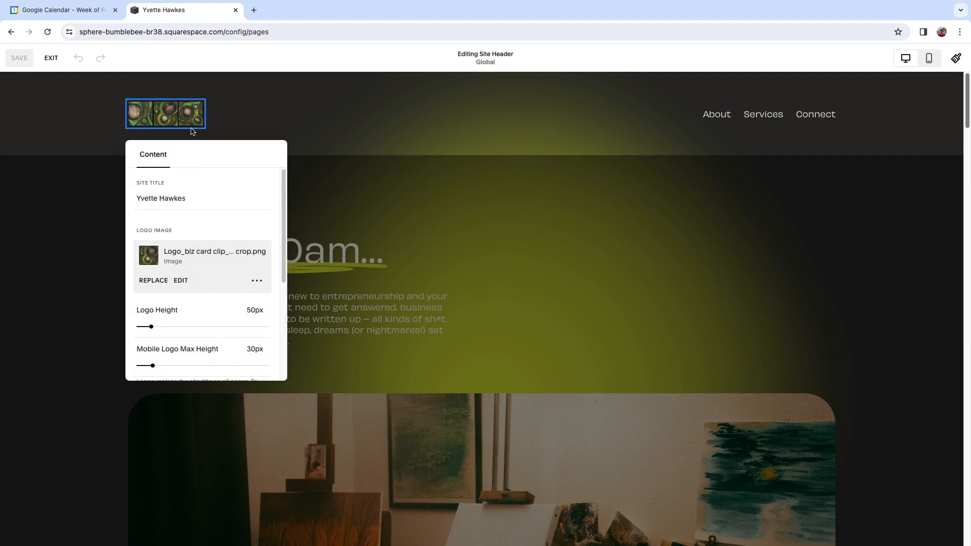
pyautogui.click(159, 283)
pyautogui.click(207, 307)
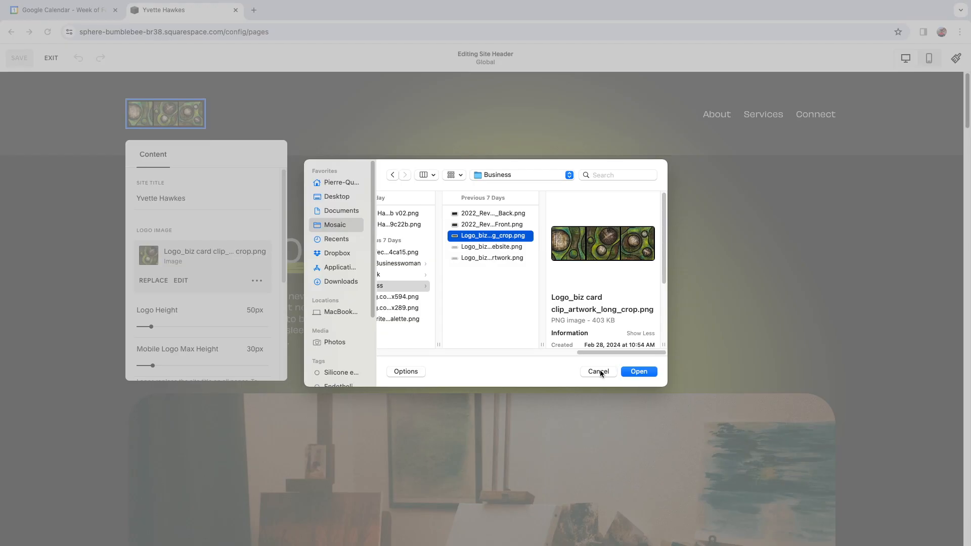
pyautogui.click(600, 371)
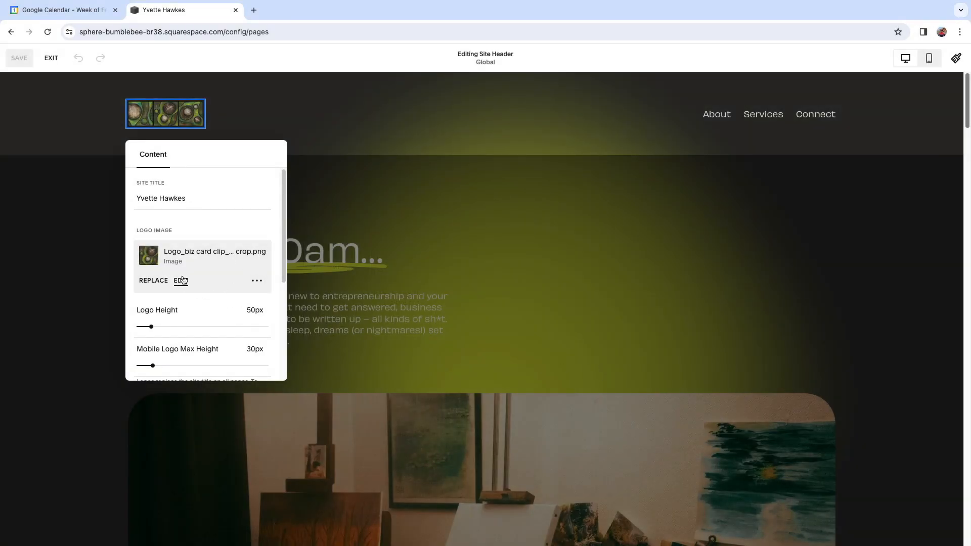
# Remove the header's logo image and try to add "Business Services" to the site title.
pyautogui.click(259, 282)
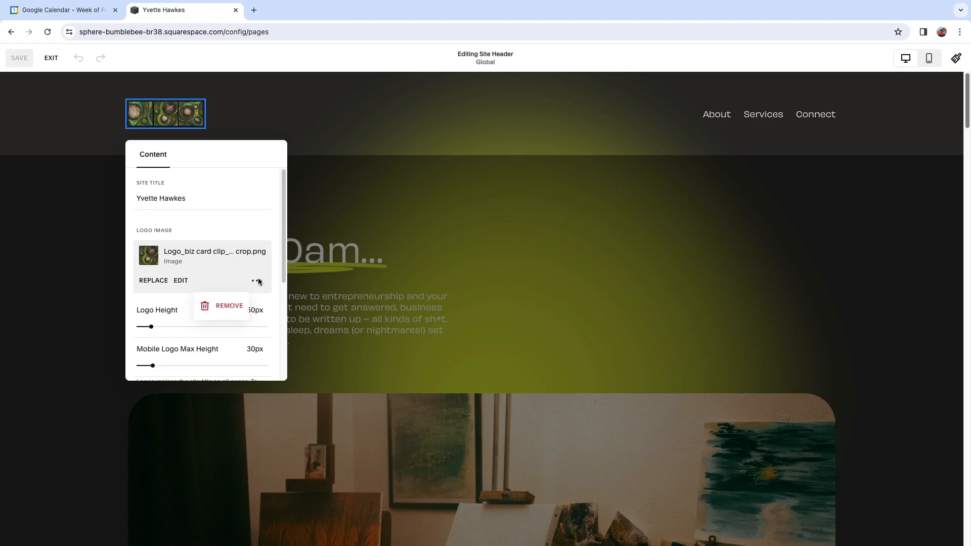
pyautogui.click(233, 308)
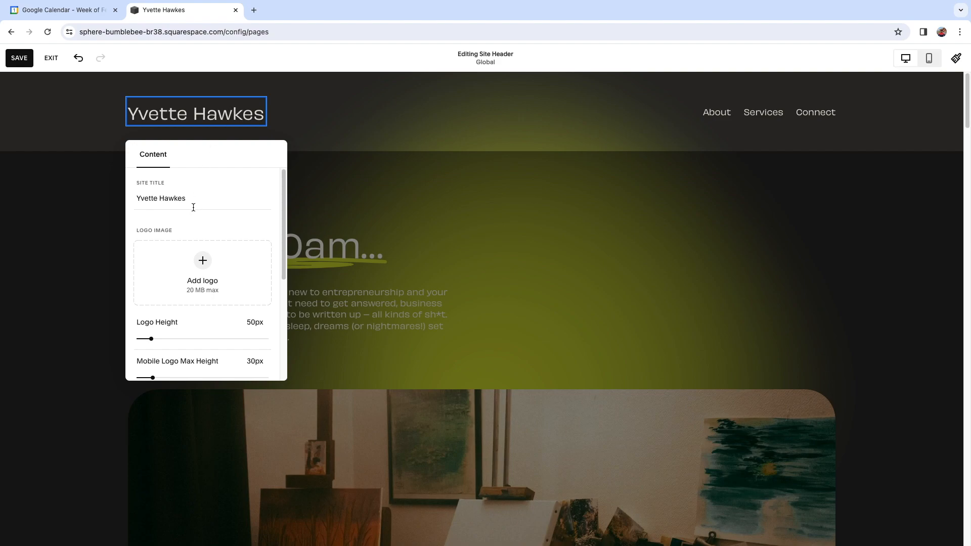
pyautogui.click(204, 198)
pyautogui.write('Business Services')
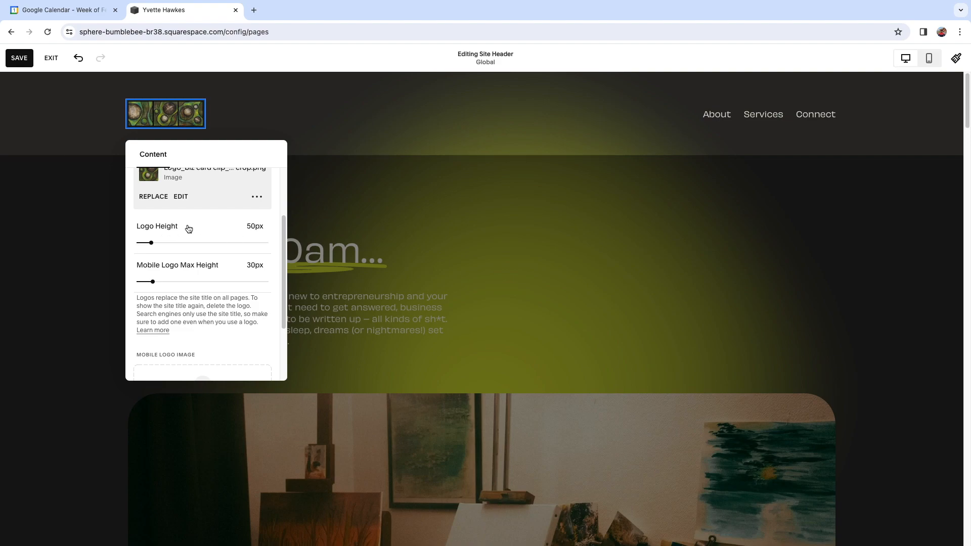
# Look through the logo height, mobile logo height and mobile logo image settings, and close the site title and logo settings.
pyautogui.scroll(-2, 192, 279)
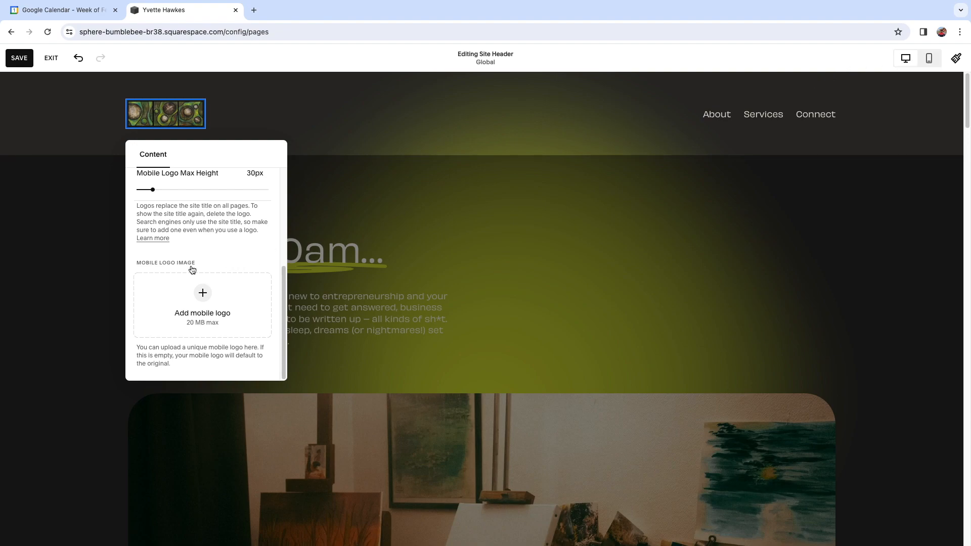
pyautogui.scroll(5, 193, 270)
pyautogui.scroll(-5, 200, 192)
pyautogui.scroll(5, 197, 209)
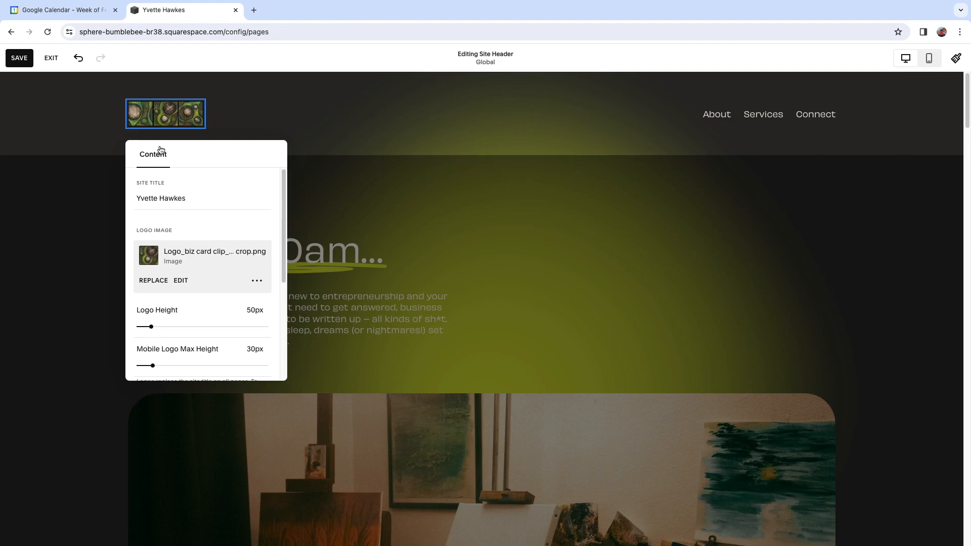
pyautogui.click(286, 115)
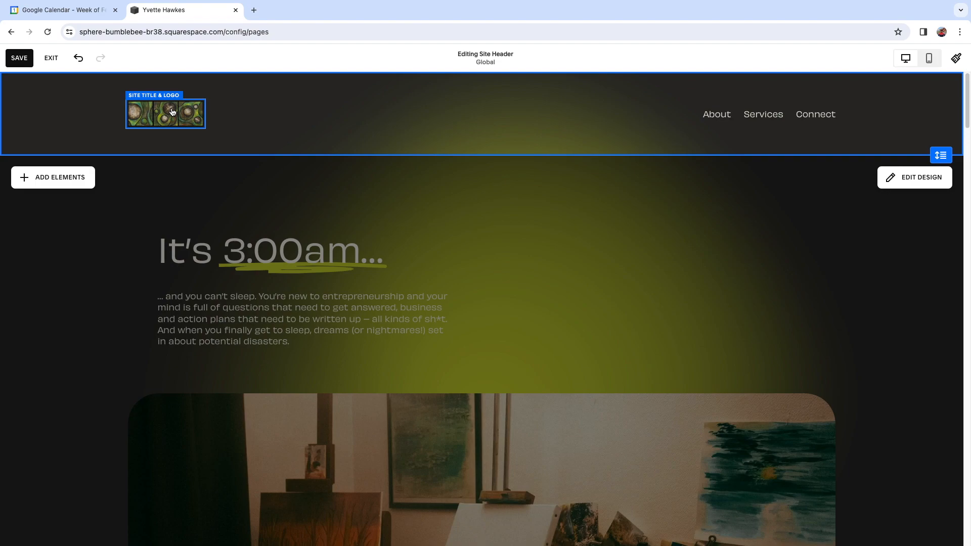
# Examine the header navigation's page list, including the pages inside the About folder, and close it.
pyautogui.click(726, 121)
pyautogui.click(852, 110)
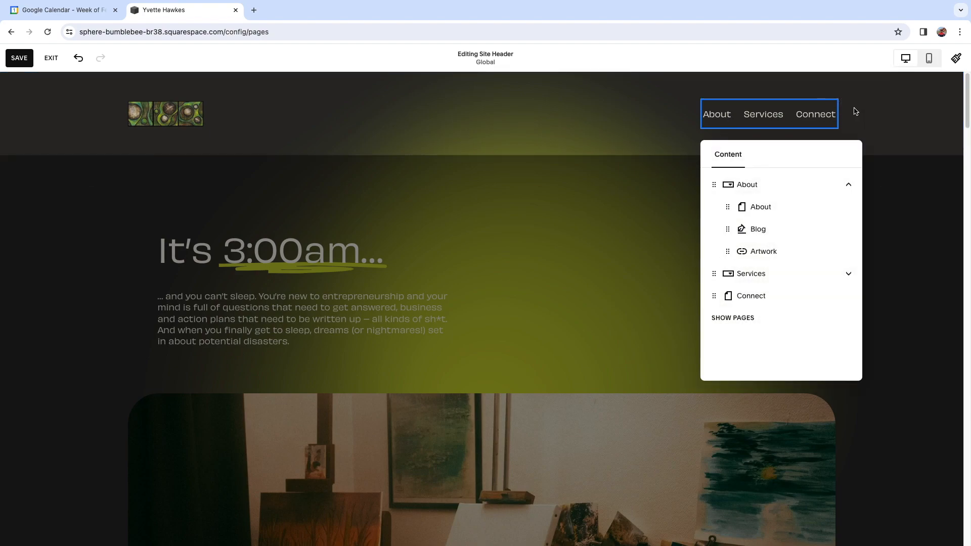
pyautogui.moveTo(734, 211)
pyautogui.mouseDown()
pyautogui.moveTo(733, 238)
pyautogui.moveTo(732, 195)
pyautogui.moveTo(733, 204)
pyautogui.mouseUp()
pyautogui.press('Escape')
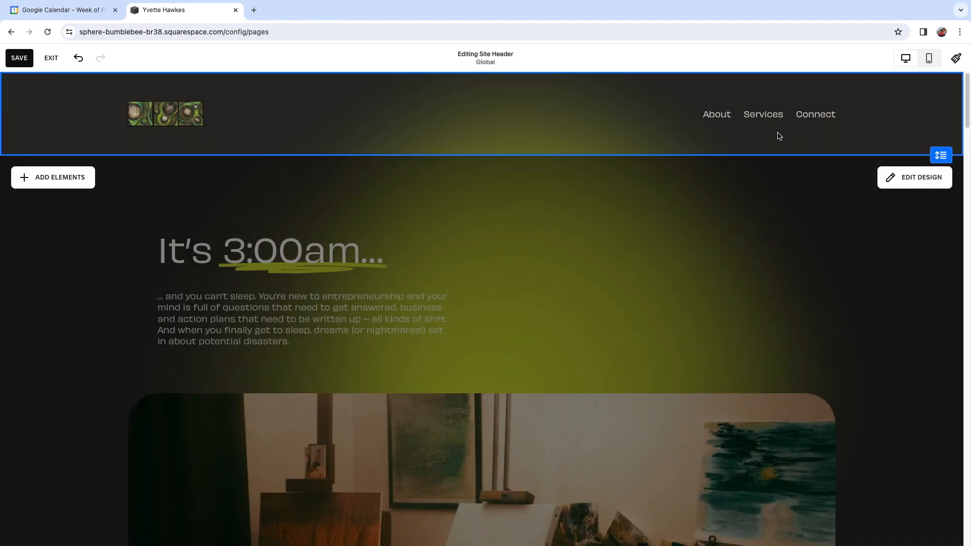
# Add the Cart element to the site header and try to enable the Language Switch.
pyautogui.click(55, 179)
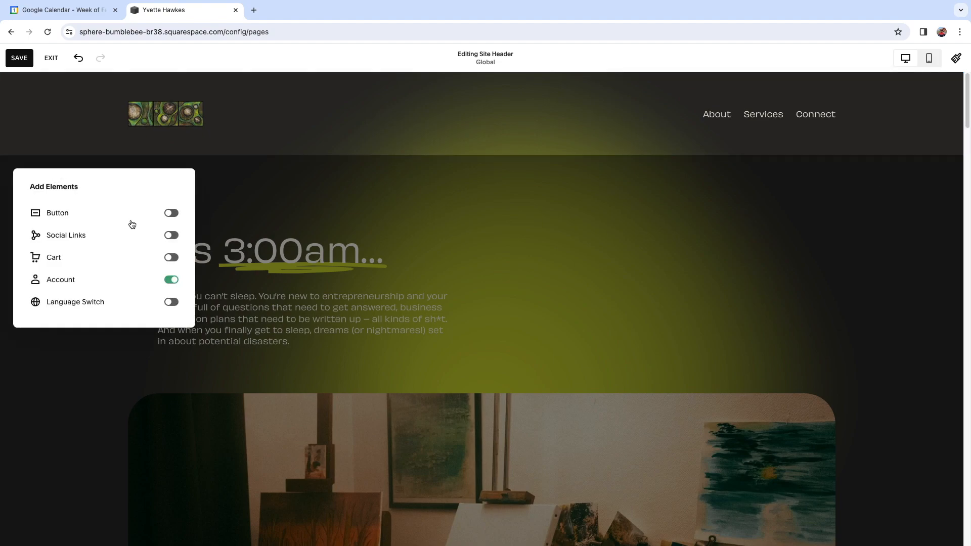
pyautogui.click(170, 257)
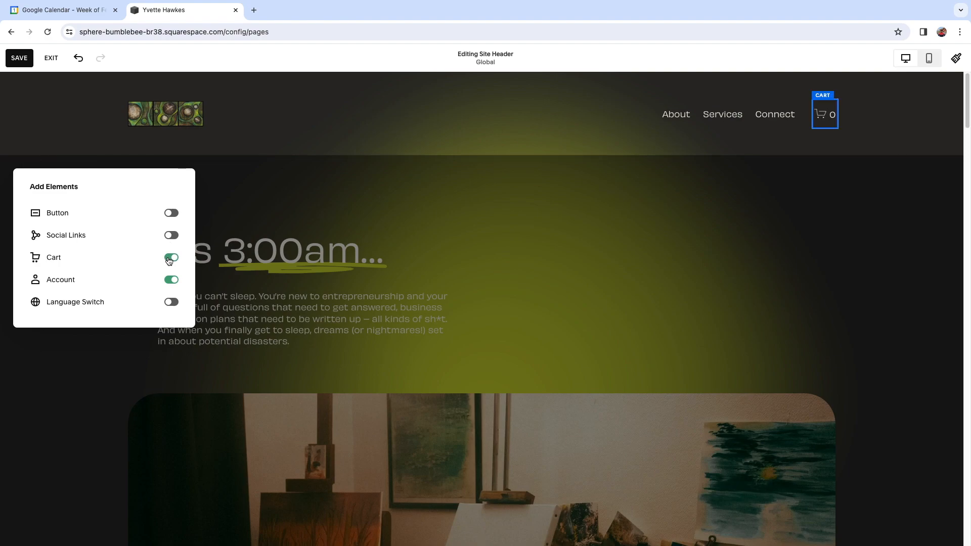
pyautogui.click(169, 306)
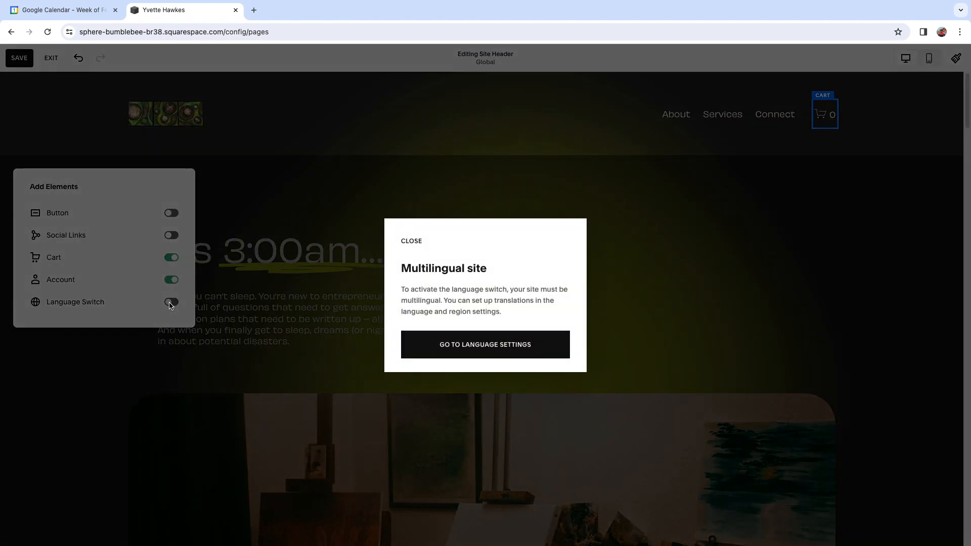
pyautogui.click(427, 245)
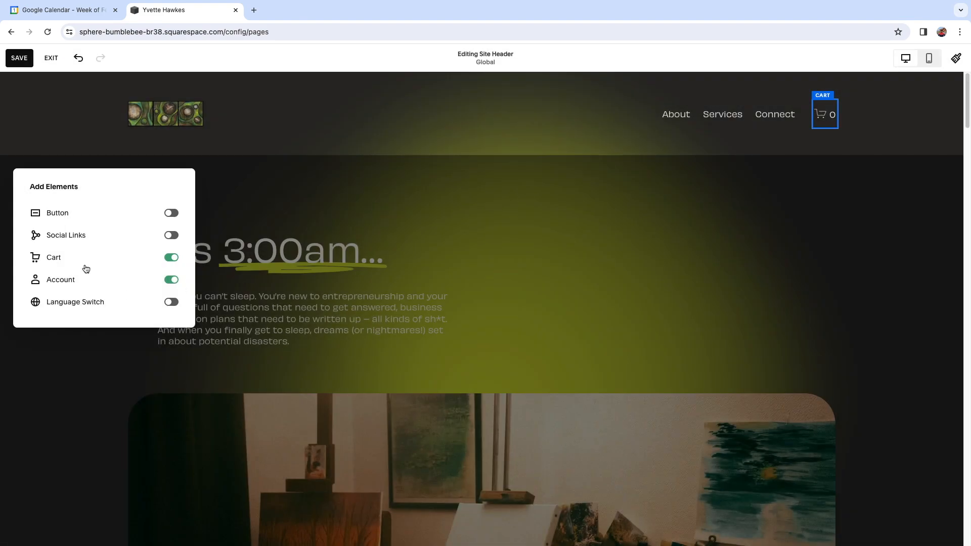
# Try the Social Links and Button elements in the header, turning each off again, and close the element list.
pyautogui.click(172, 236)
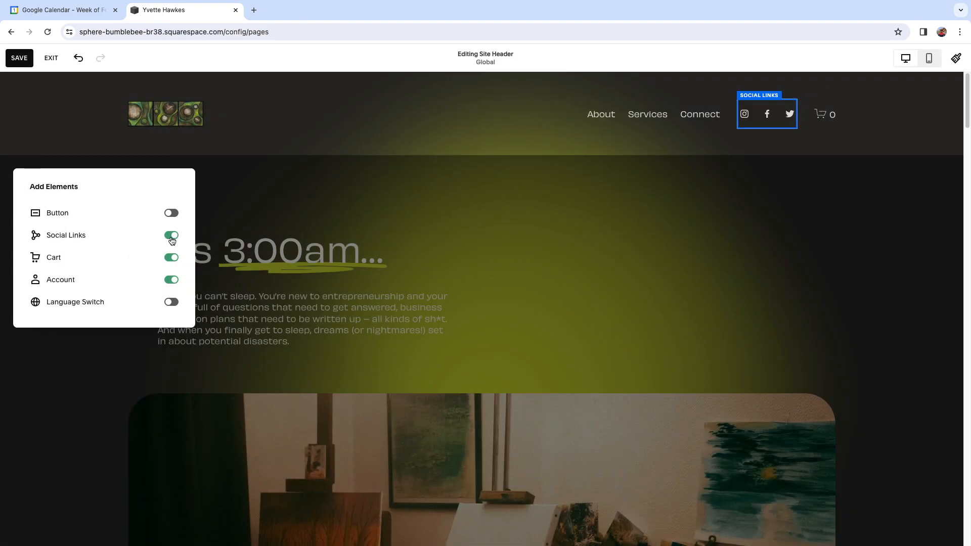
pyautogui.click(172, 236)
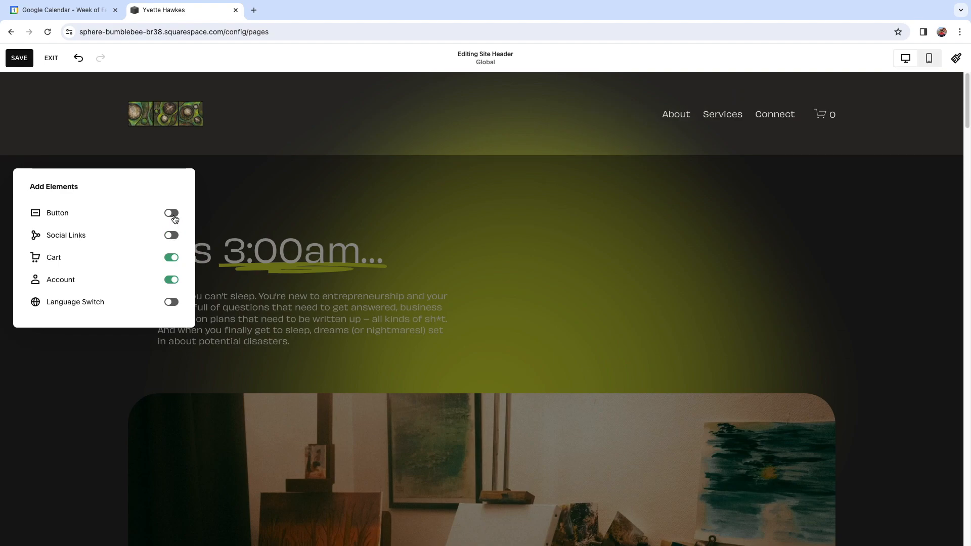
pyautogui.click(172, 214)
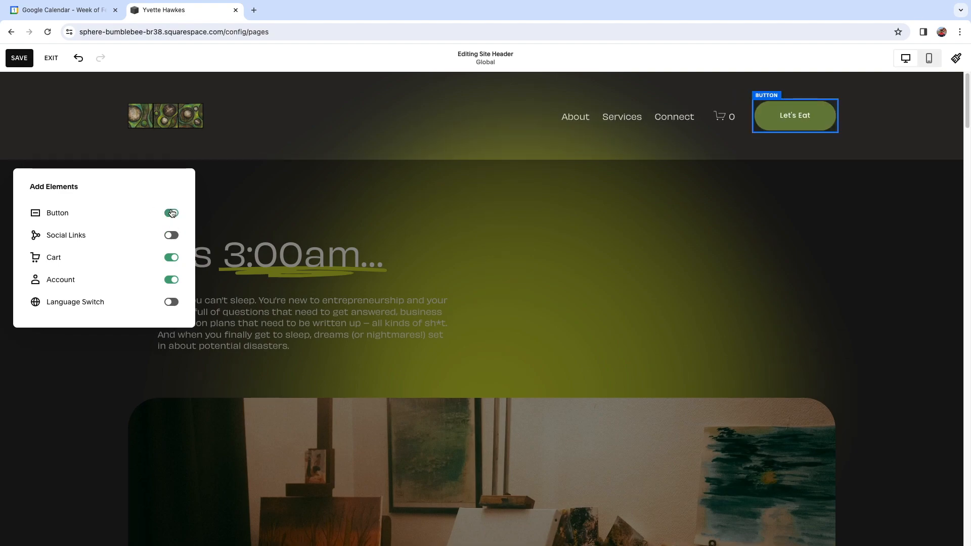
pyautogui.click(172, 213)
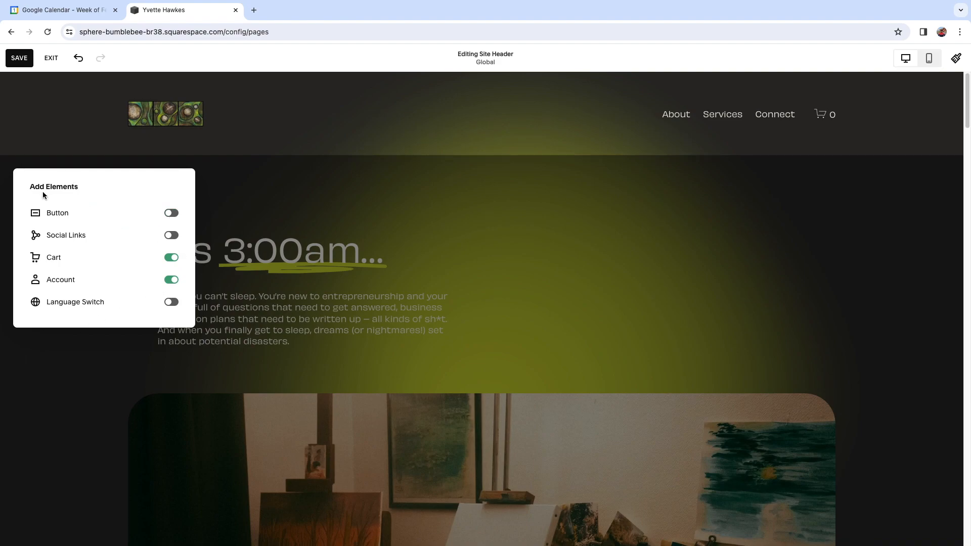
pyautogui.click(296, 126)
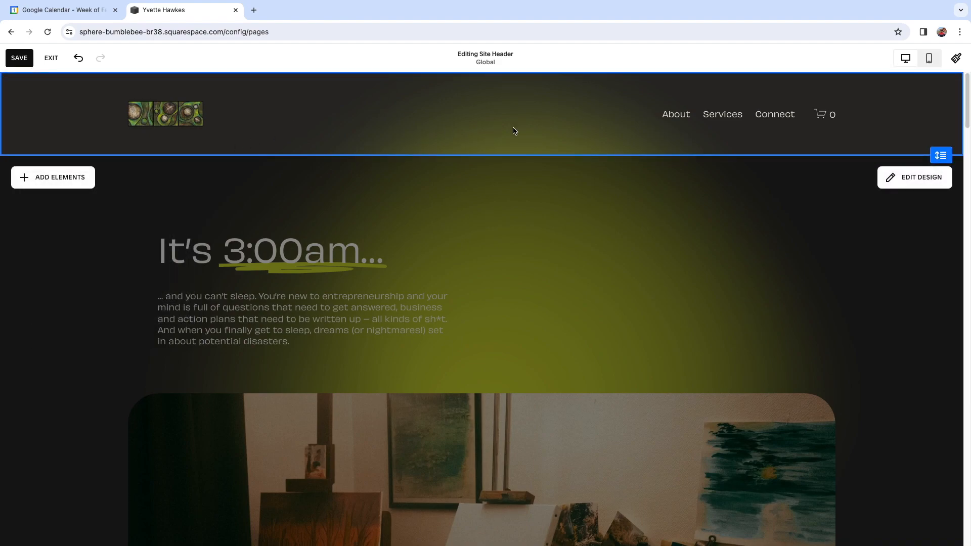
# Try the header layout with navigation links beside the logo, and restore the layout with the links beside the cart.
pyautogui.click(909, 181)
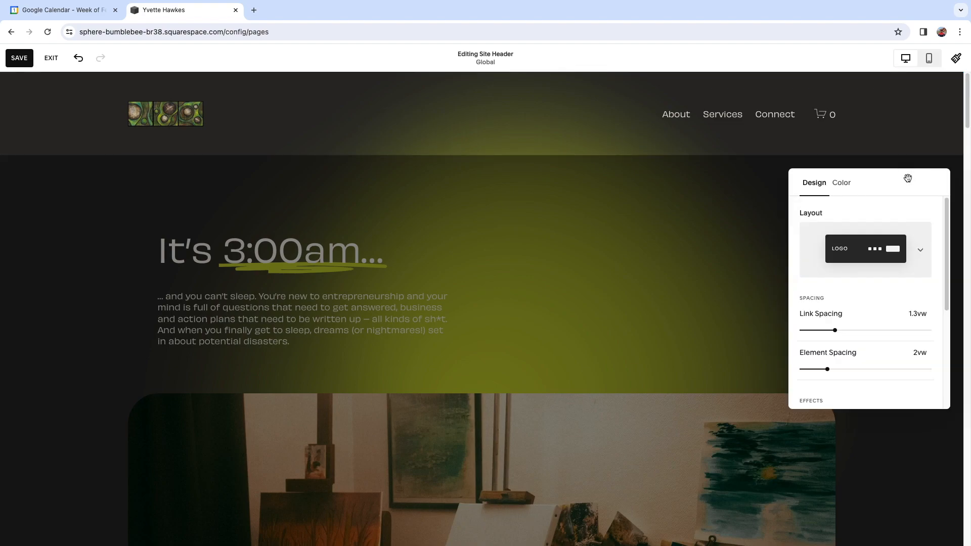
pyautogui.click(919, 249)
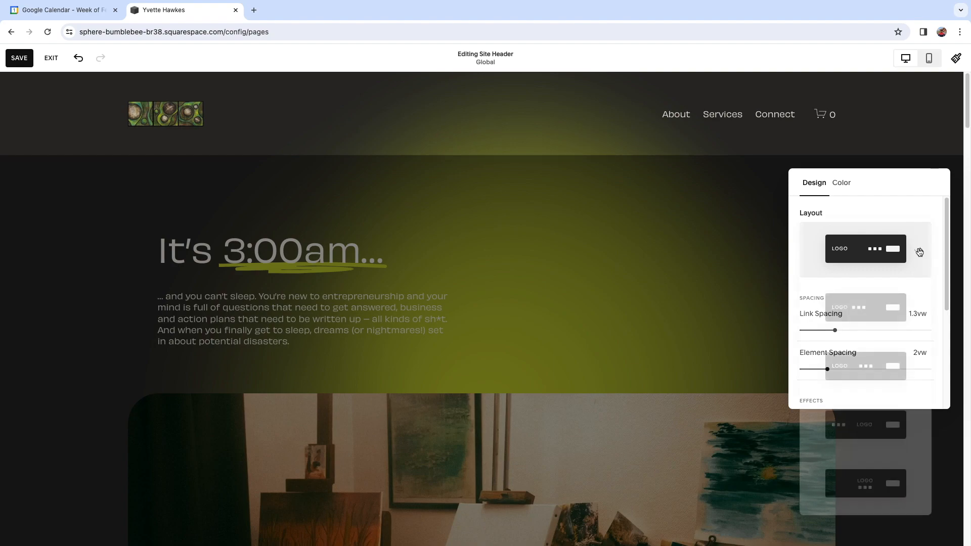
pyautogui.click(885, 311)
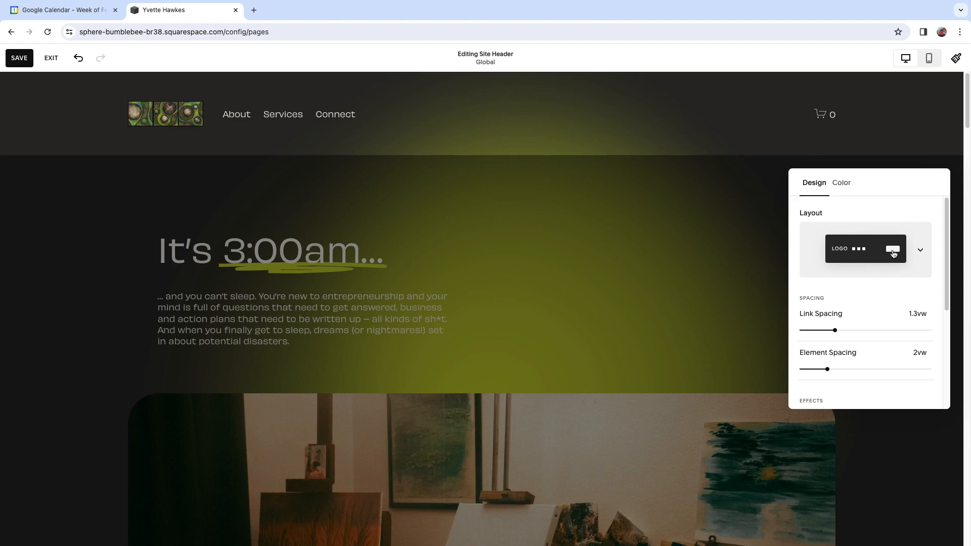
pyautogui.click(894, 254)
pyautogui.click(885, 306)
# Try the Gradient and Solid styles for the header's color.
pyautogui.click(841, 183)
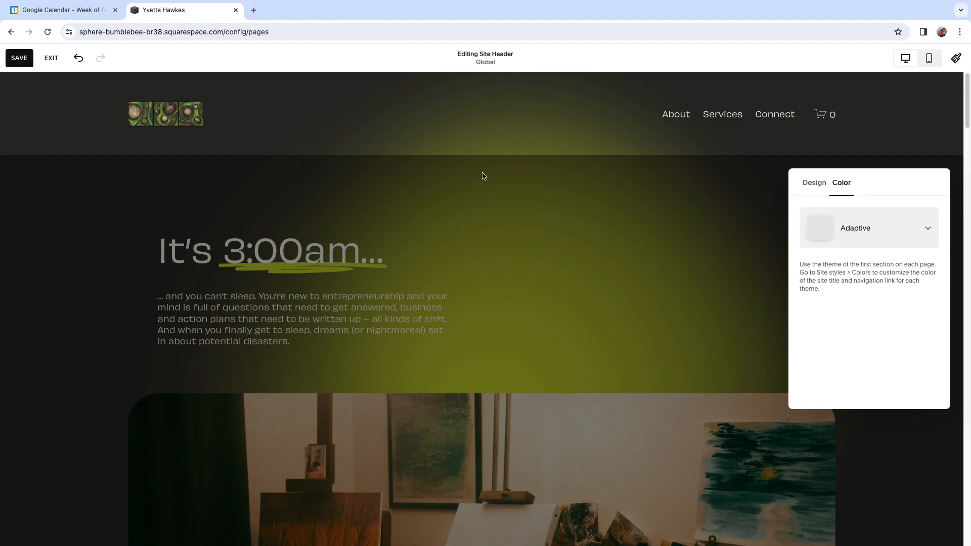
pyautogui.click(927, 229)
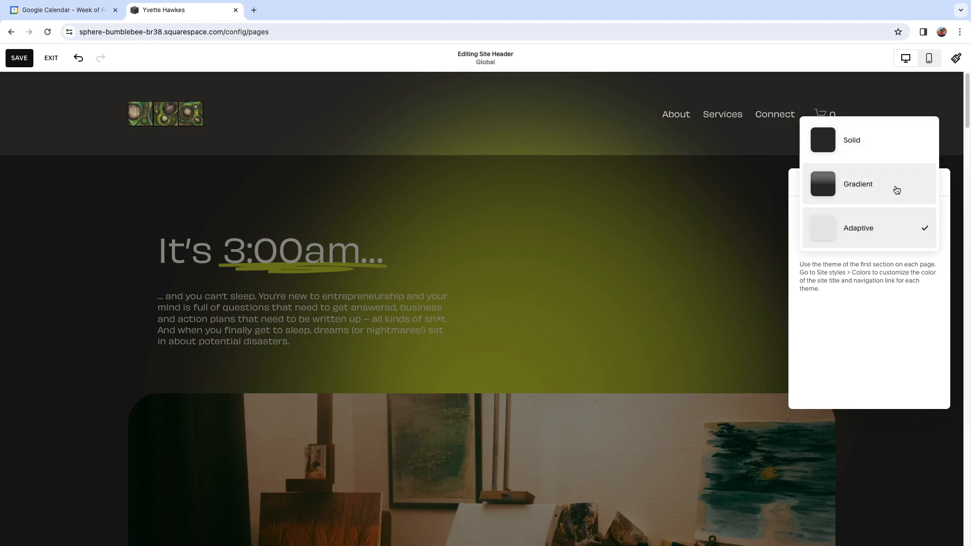
pyautogui.click(906, 186)
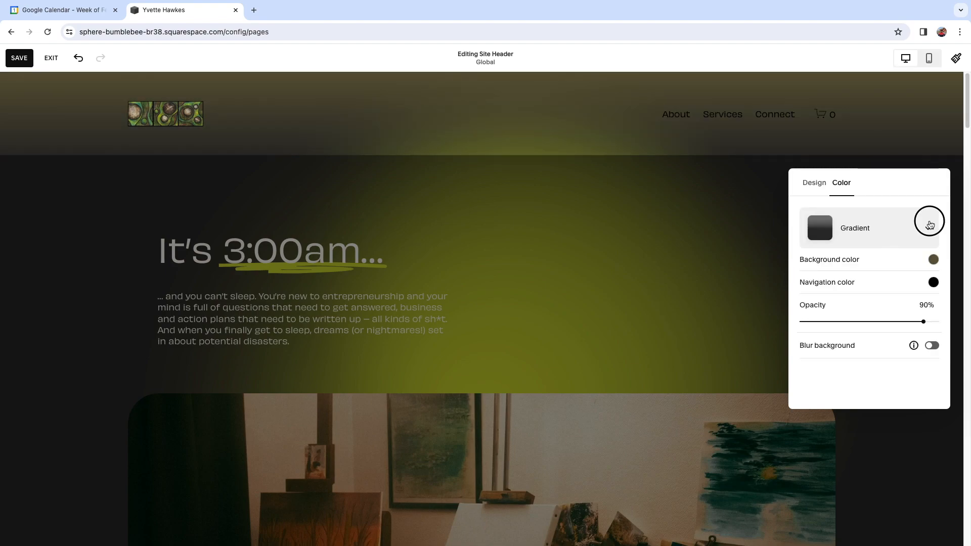
pyautogui.click(929, 226)
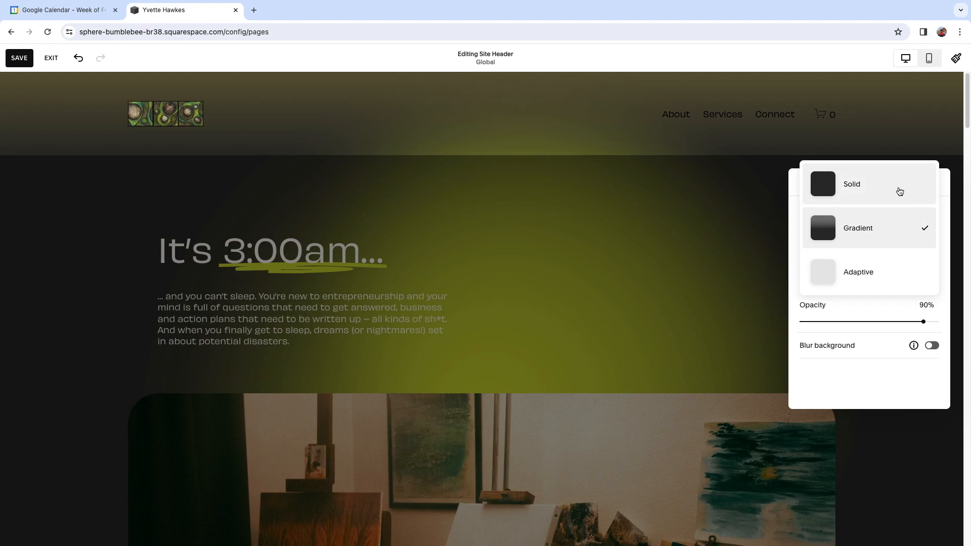
pyautogui.click(900, 191)
# Try the Lightest 2 and Light 1 themes on the solid header, and return the header color to Adaptive.
pyautogui.click(914, 270)
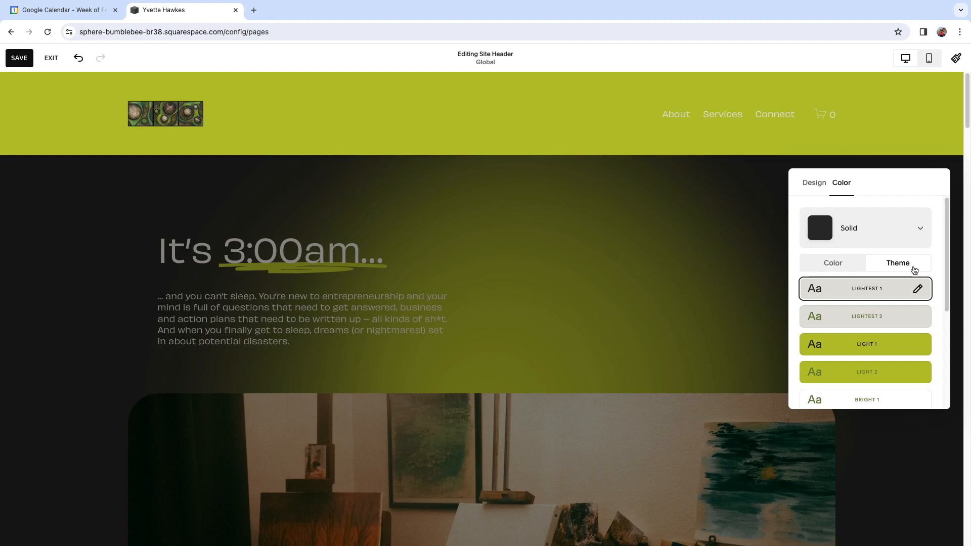
pyautogui.scroll(-3, 911, 315)
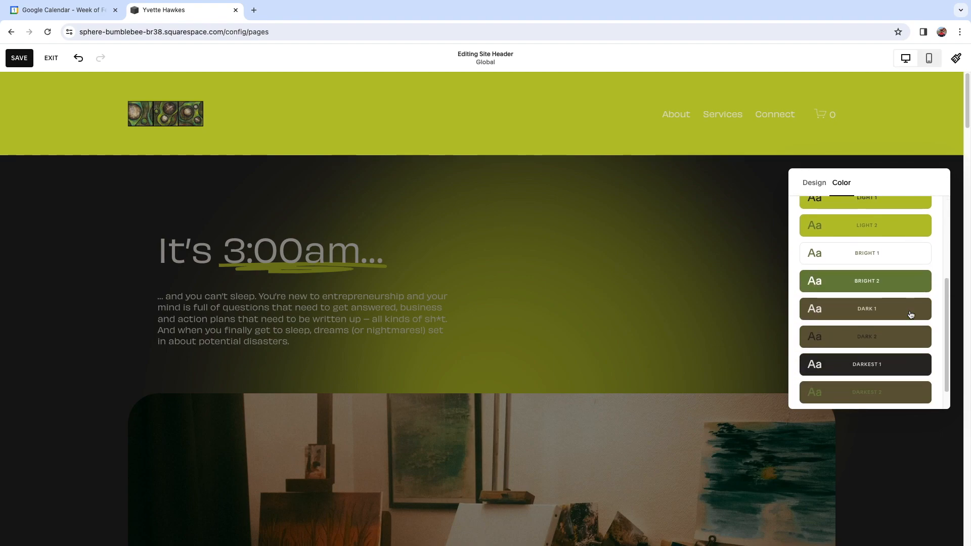
pyautogui.scroll(4, 912, 303)
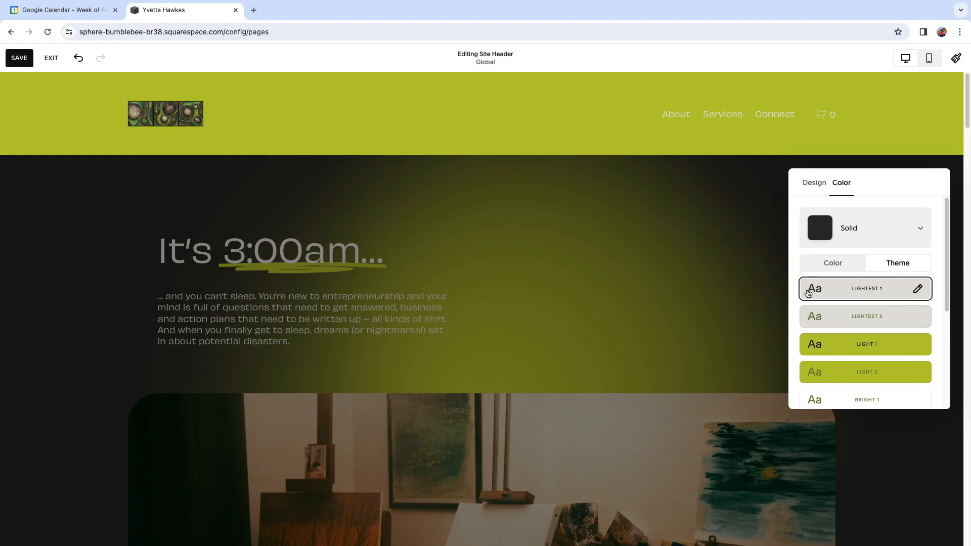
pyautogui.click(876, 321)
pyautogui.click(861, 349)
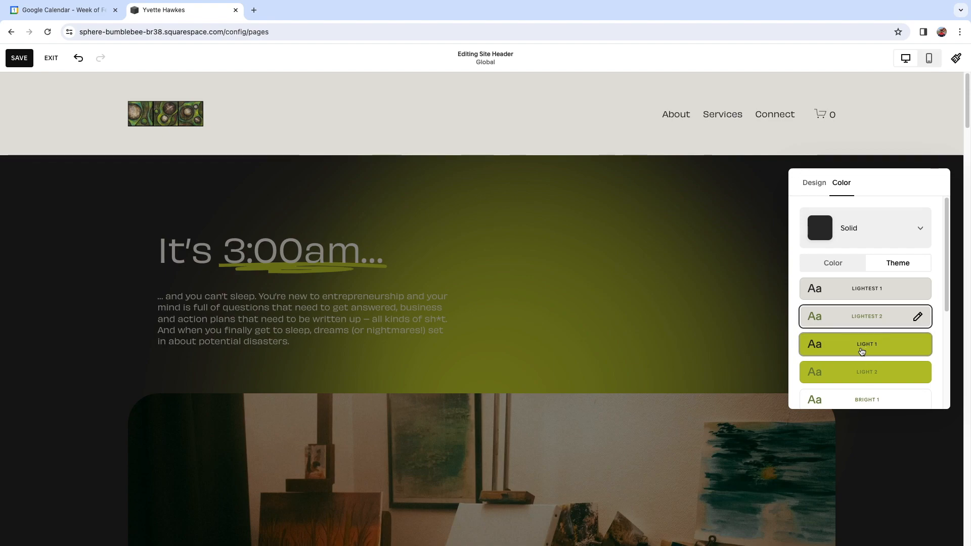
pyautogui.scroll(-1, 875, 356)
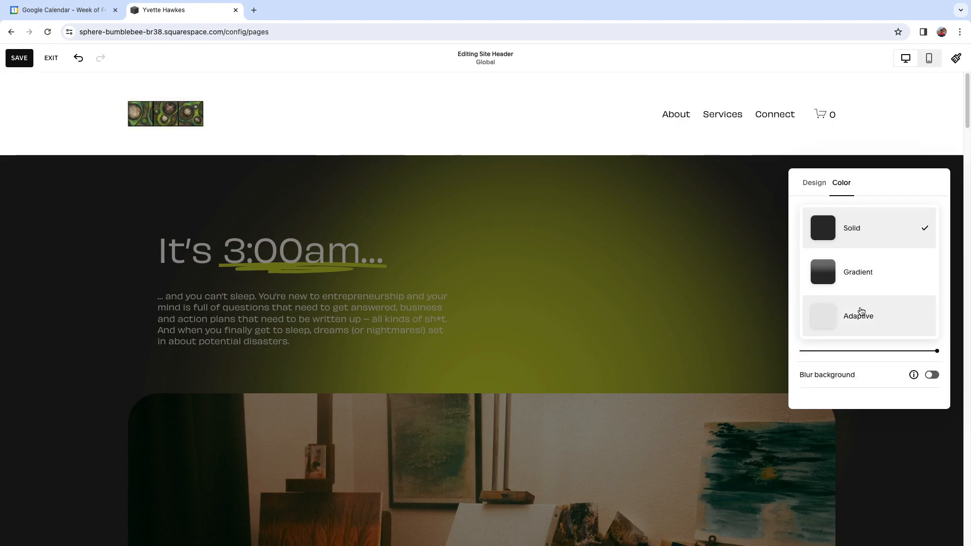
pyautogui.click(860, 312)
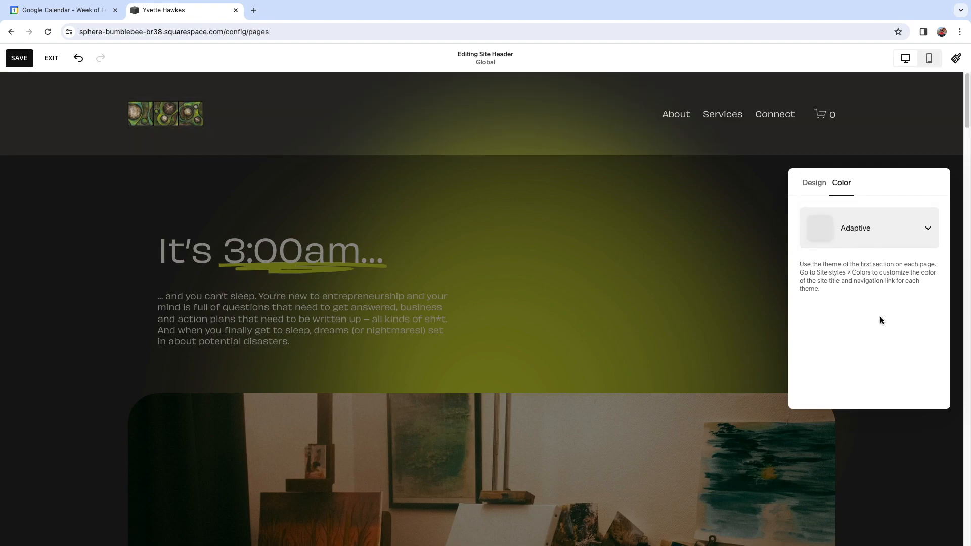
pyautogui.click(916, 101)
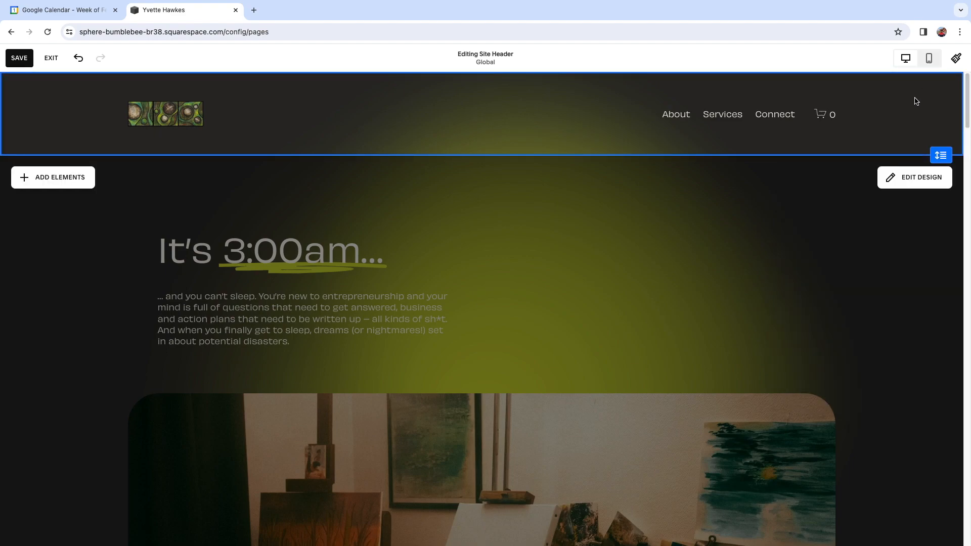
# Open the site-wide style settings and show the color palette and themes.
pyautogui.click(956, 58)
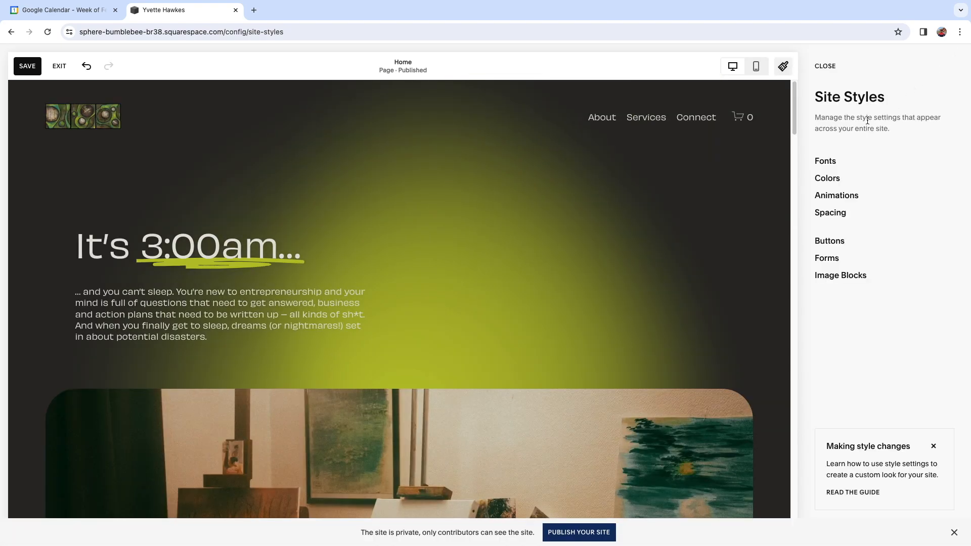
pyautogui.click(835, 178)
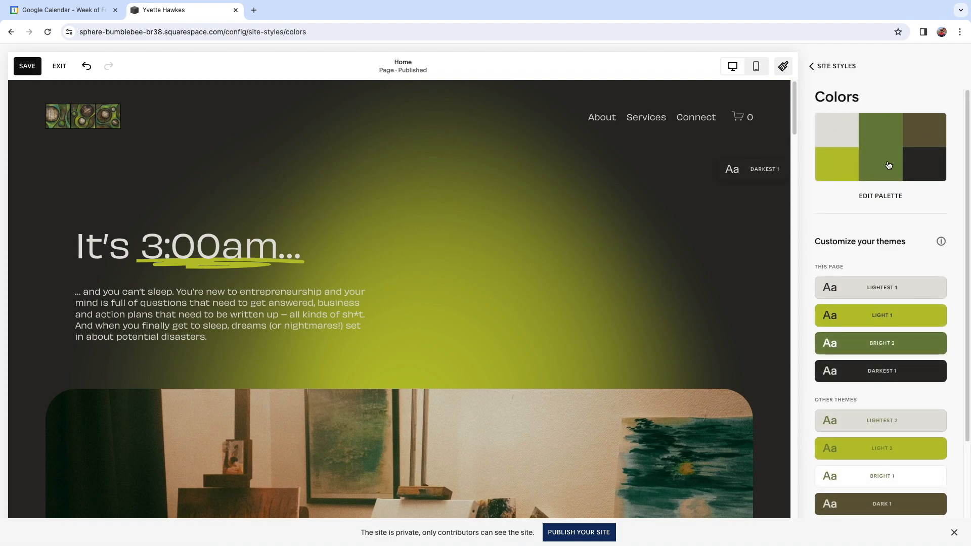
# Look over the site's color palette editor, and open the Lightest 1 theme for editing.
pyautogui.click(884, 198)
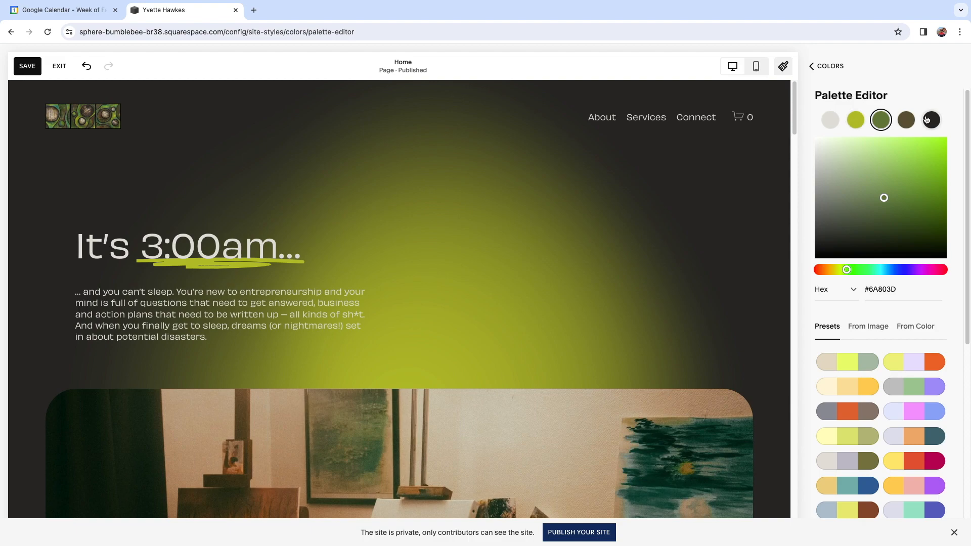
pyautogui.click(821, 67)
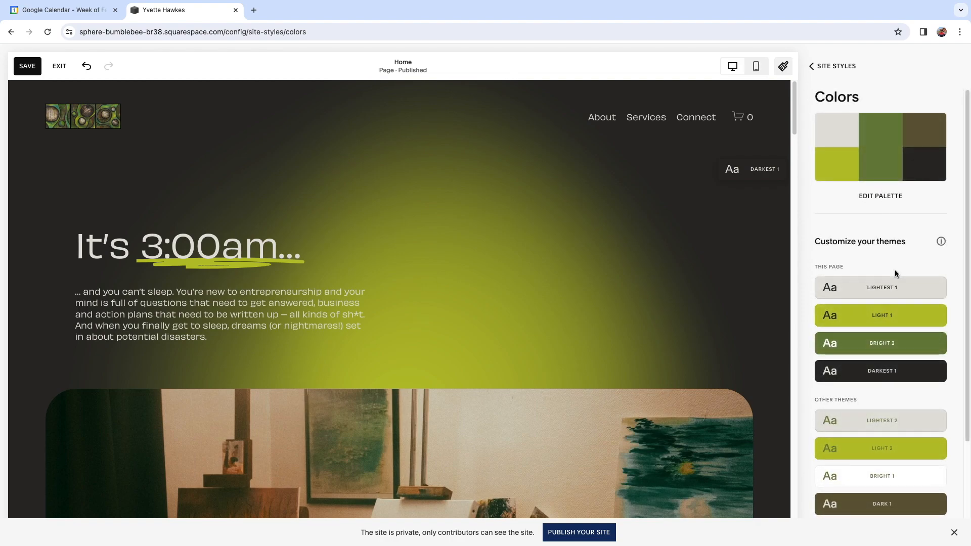
pyautogui.scroll(-2, 895, 272)
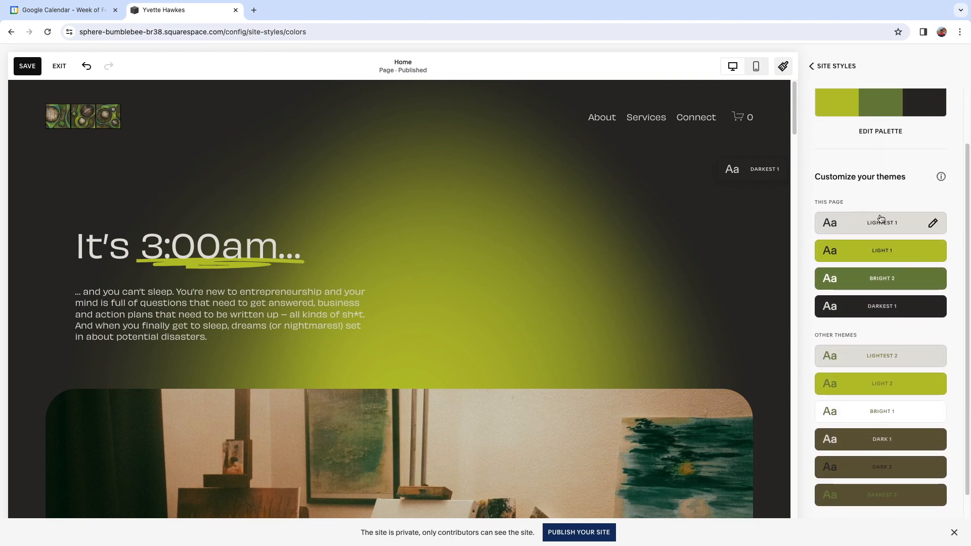
pyautogui.scroll(-1, 879, 217)
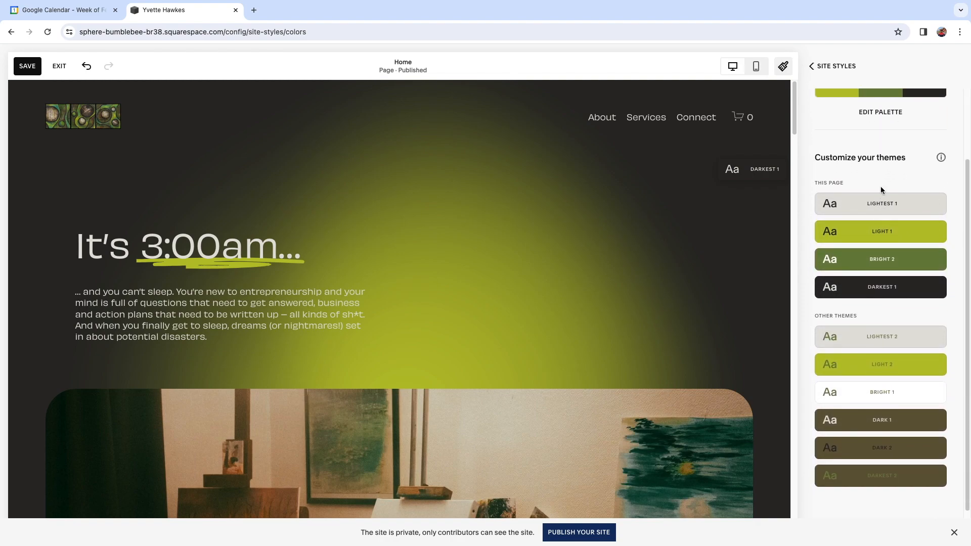
pyautogui.click(933, 205)
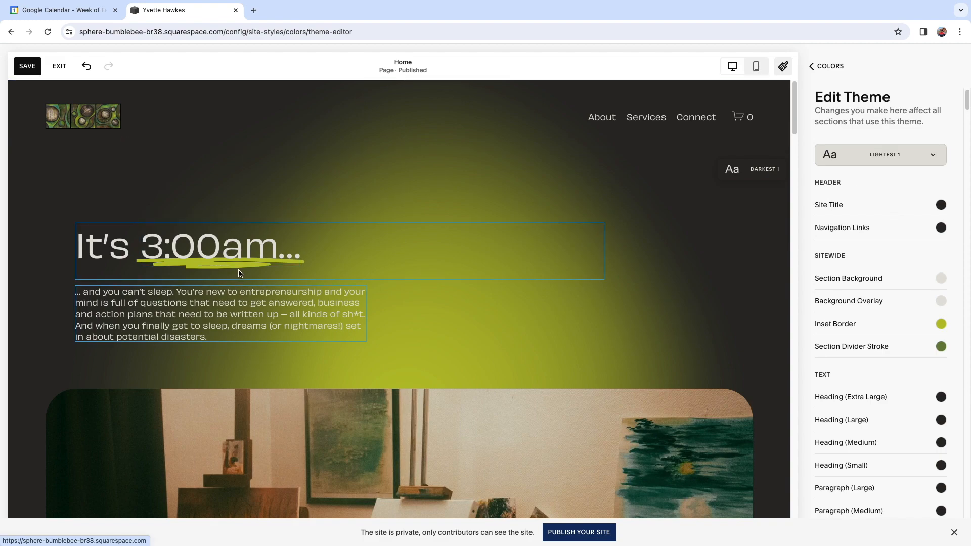
# Set the text highlight color of the "It's 3:00am..." heading's Darkest 1 theme to the palette's lime green.
pyautogui.click(320, 251)
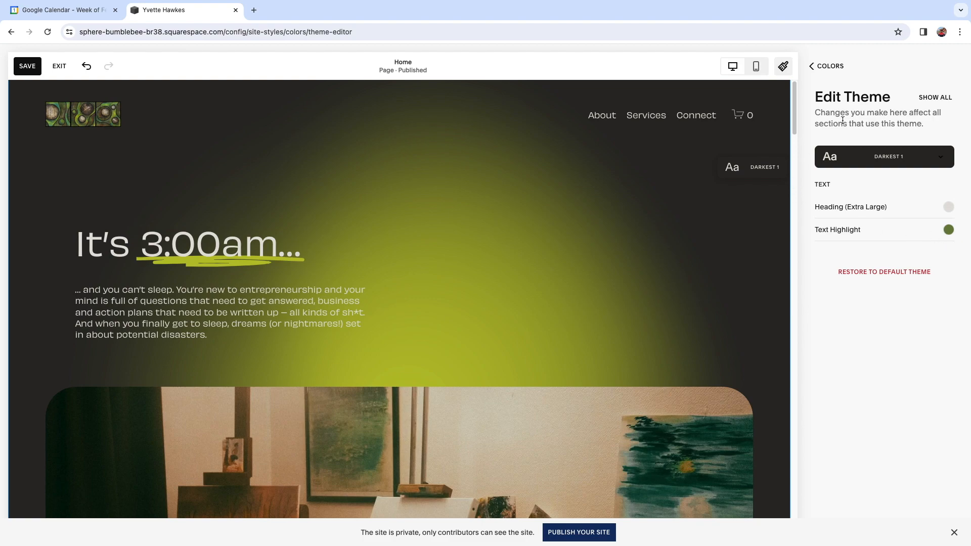
pyautogui.click(214, 248)
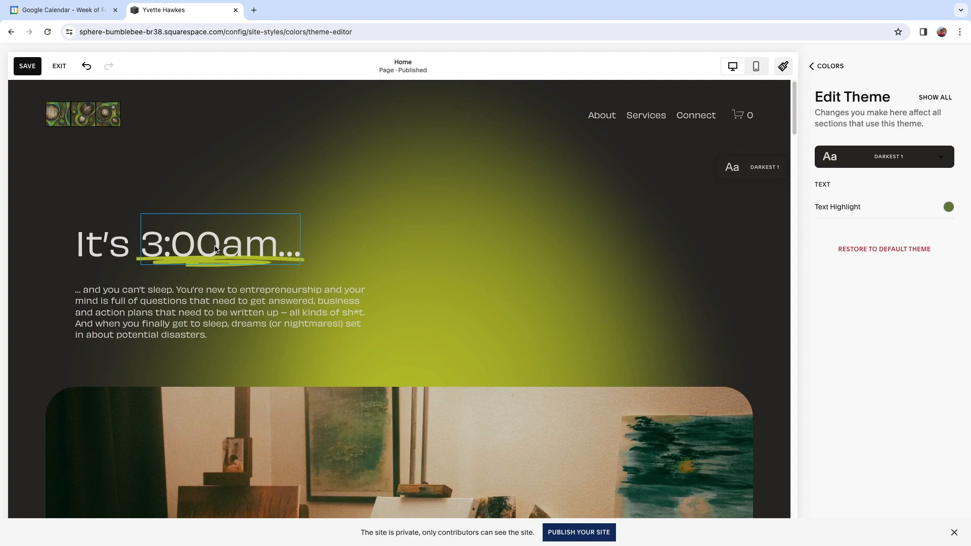
pyautogui.click(104, 247)
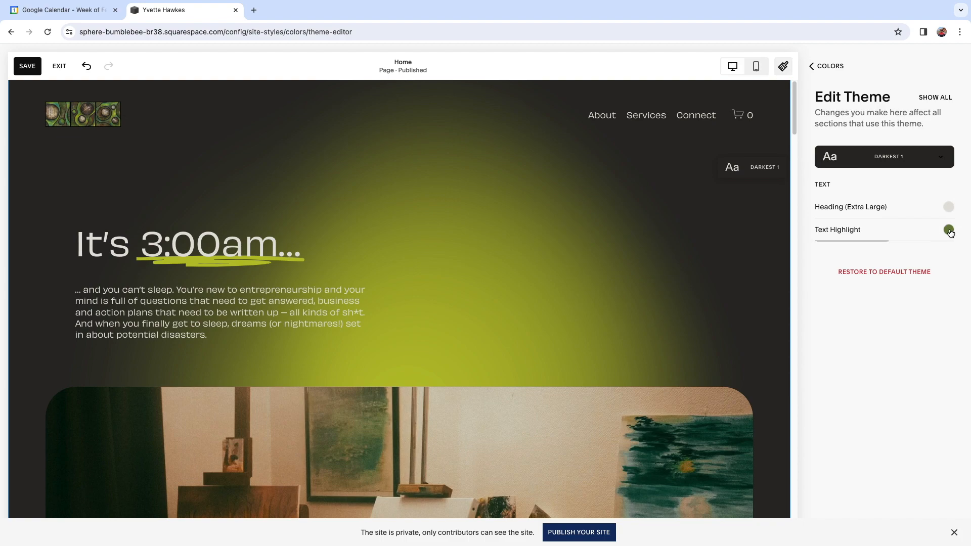
pyautogui.click(949, 230)
pyautogui.click(855, 132)
pyautogui.click(860, 207)
pyautogui.click(875, 321)
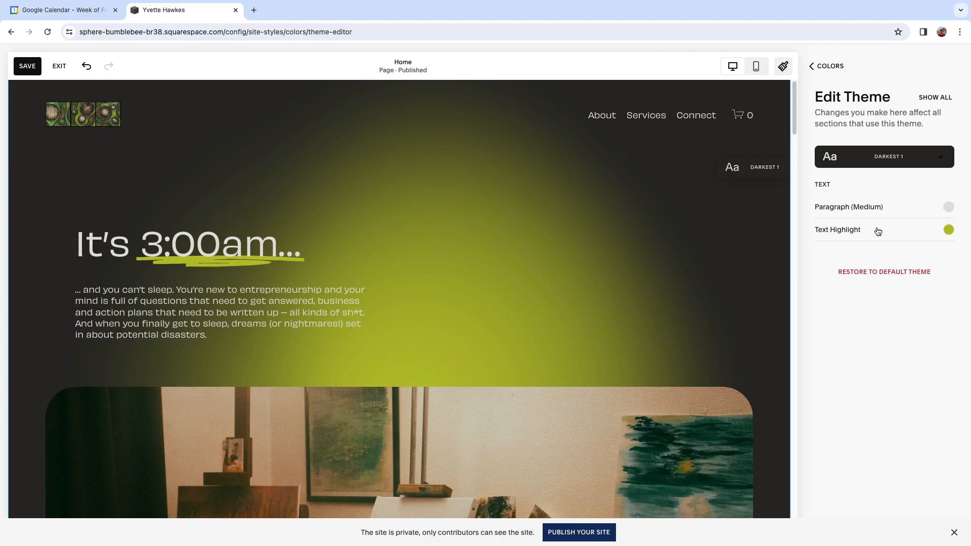
# Review the highlighted text and section themes down the Home page, and close the site styles.
pyautogui.scroll(-10, 575, 296)
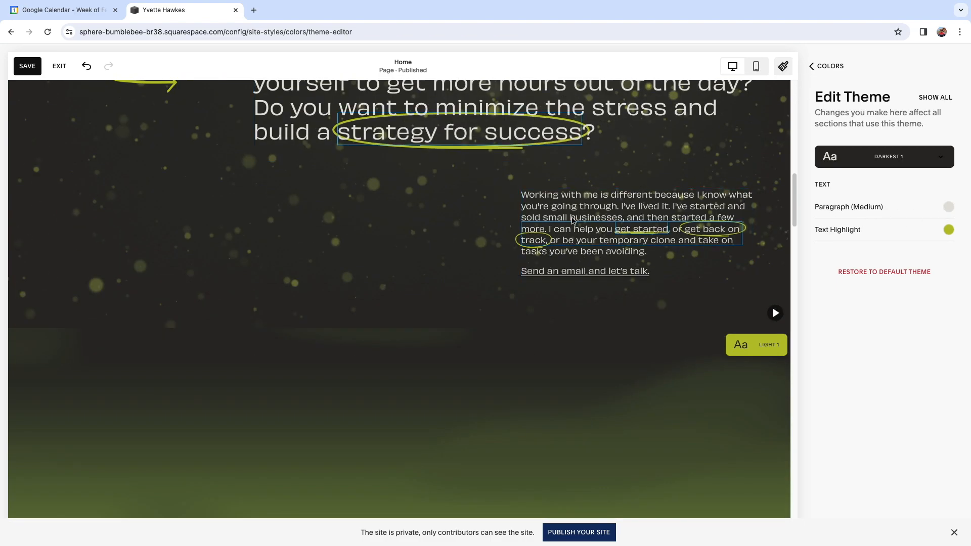
pyautogui.scroll(-6, 483, 167)
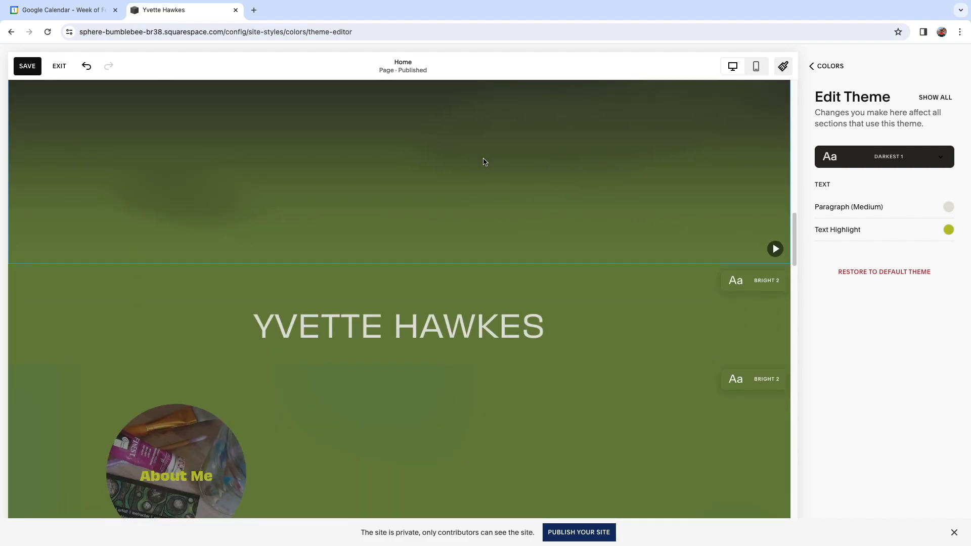
pyautogui.scroll(4, 485, 171)
pyautogui.scroll(15, 485, 182)
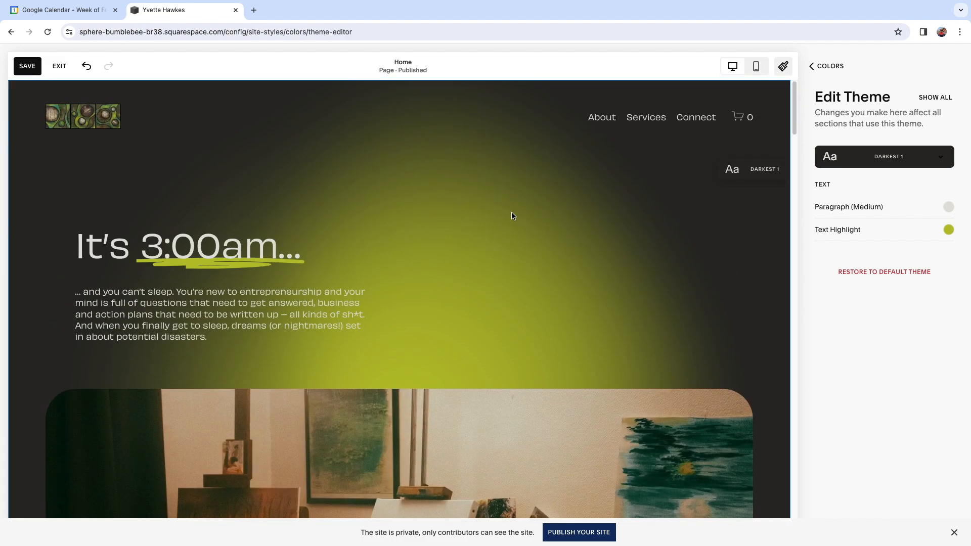
pyautogui.click(829, 65)
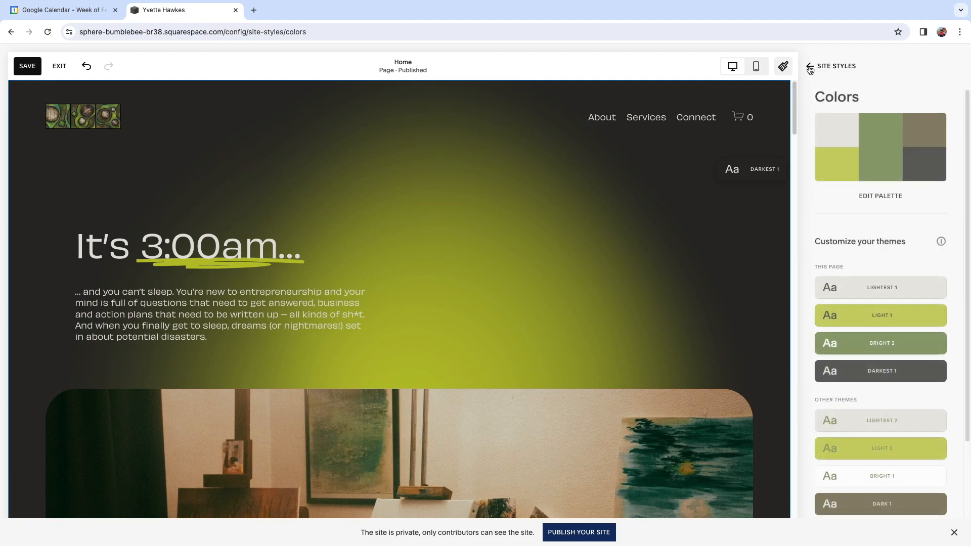
pyautogui.click(783, 66)
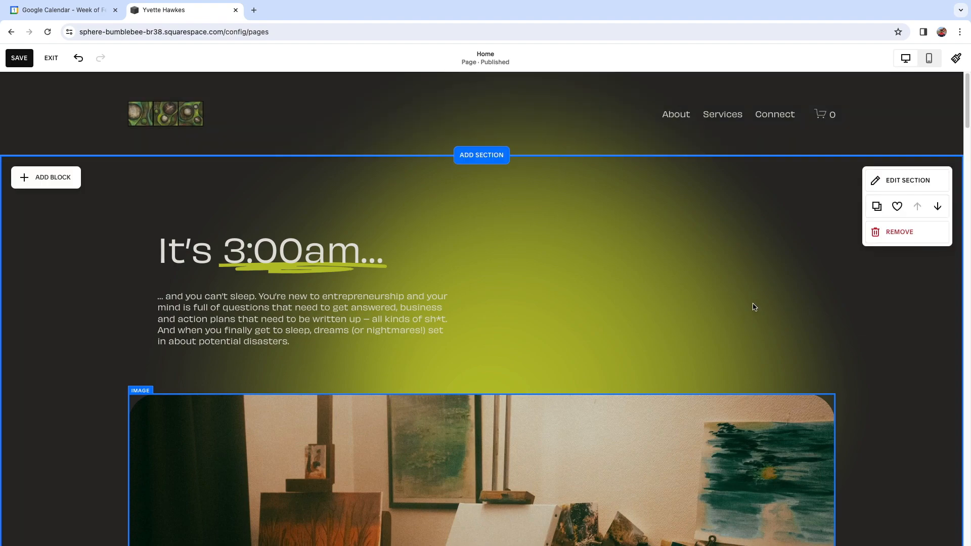
# Try the "Is this you?" section above the "It's 3:00am..." section, and restore the original section order.
pyautogui.scroll(-10, 753, 307)
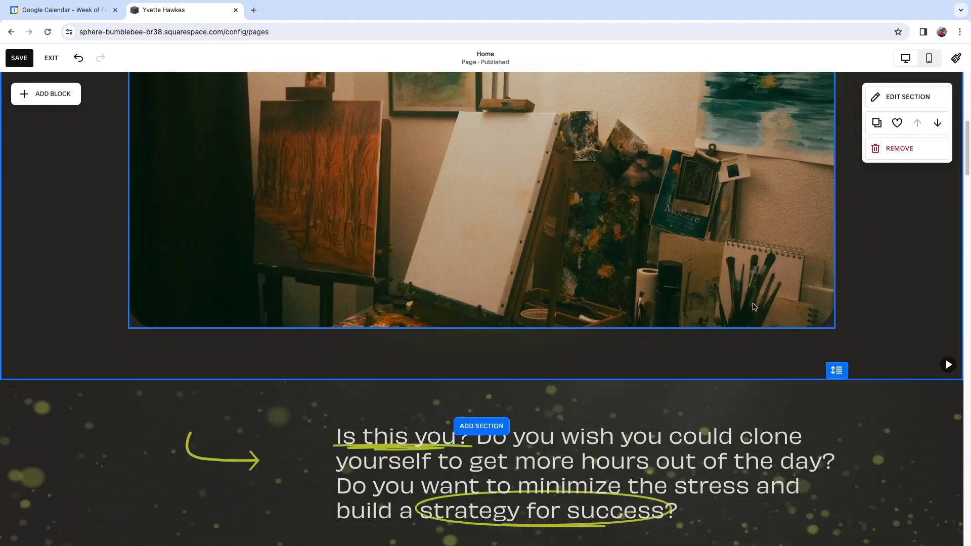
pyautogui.scroll(-1, 672, 393)
pyautogui.scroll(-3, 672, 393)
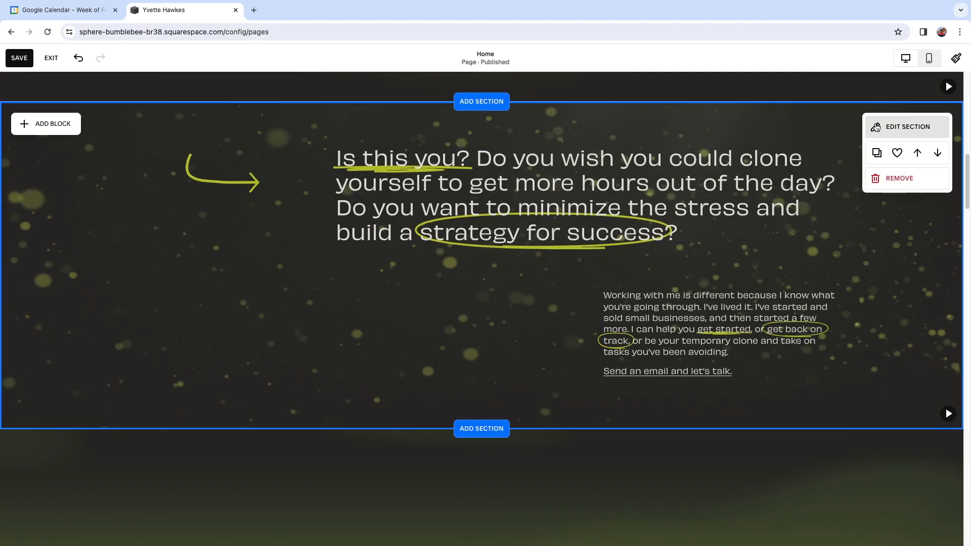
pyautogui.click(918, 153)
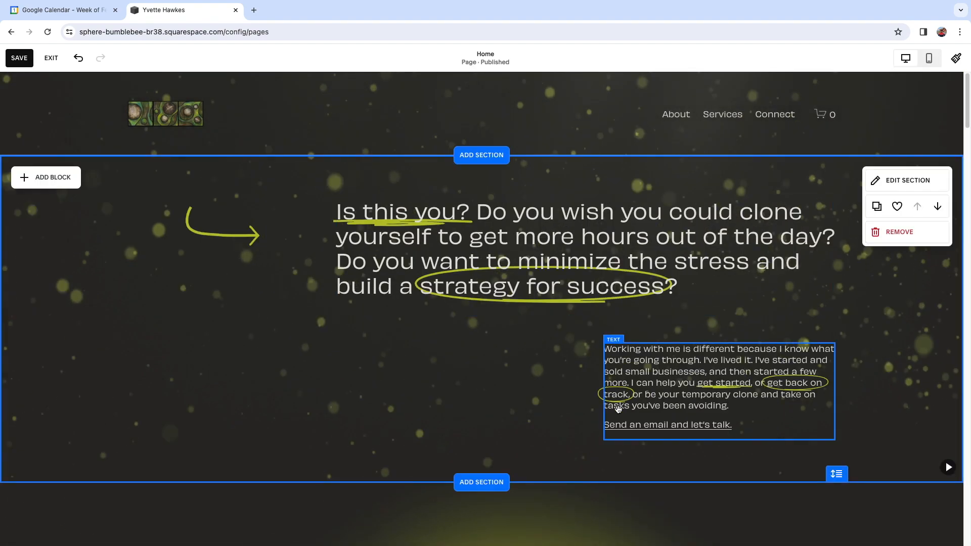
pyautogui.click(937, 207)
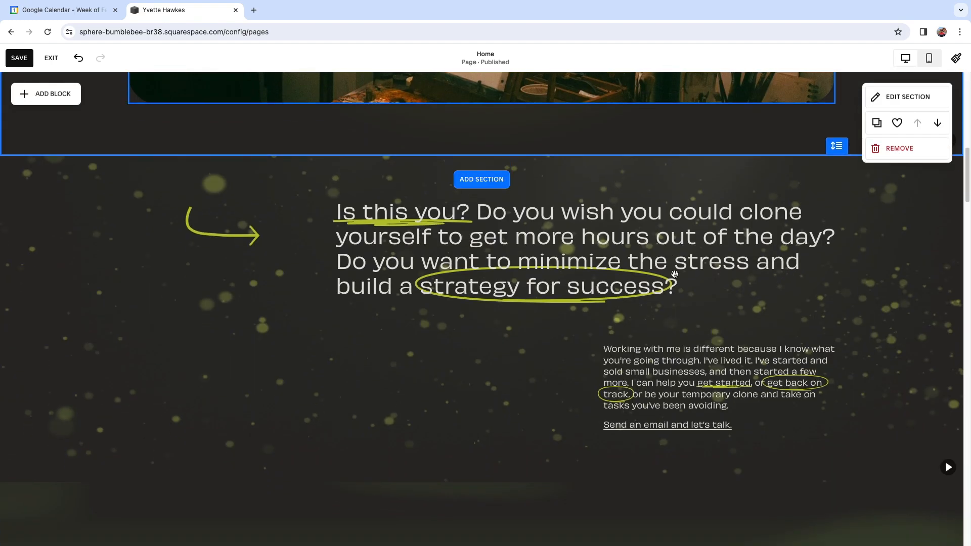
# Show the opening section's format settings and the editing controls of its heading, paragraph and image blocks.
pyautogui.scroll(10, 676, 277)
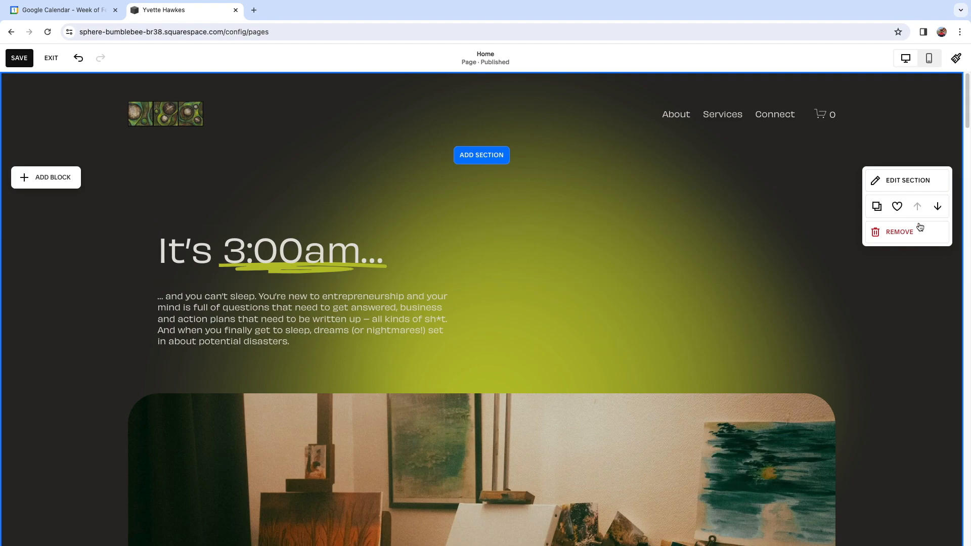
pyautogui.click(900, 183)
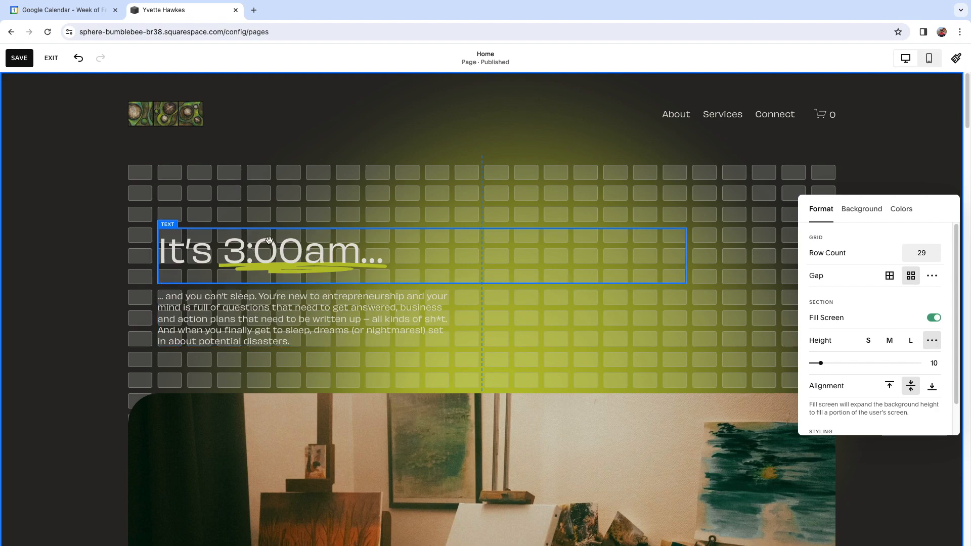
pyautogui.click(194, 250)
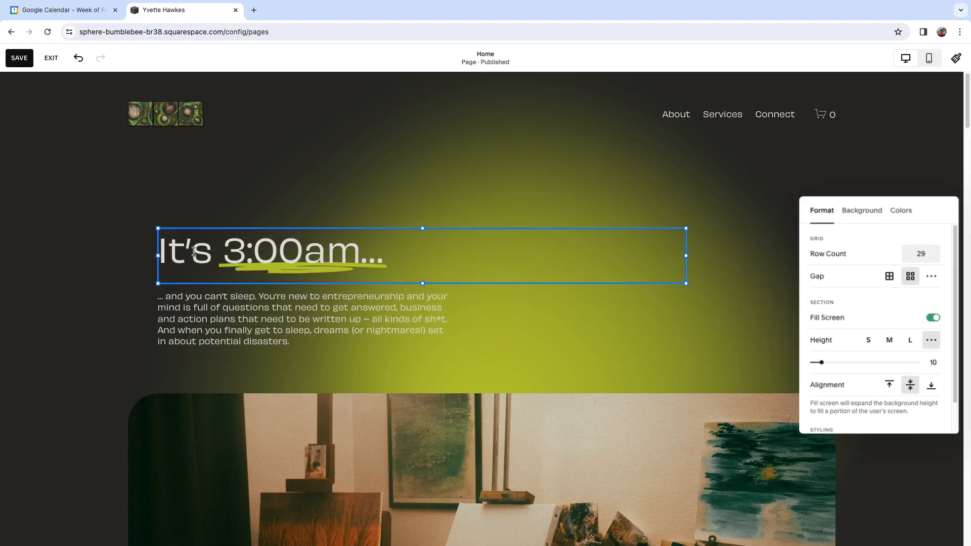
pyautogui.click(222, 317)
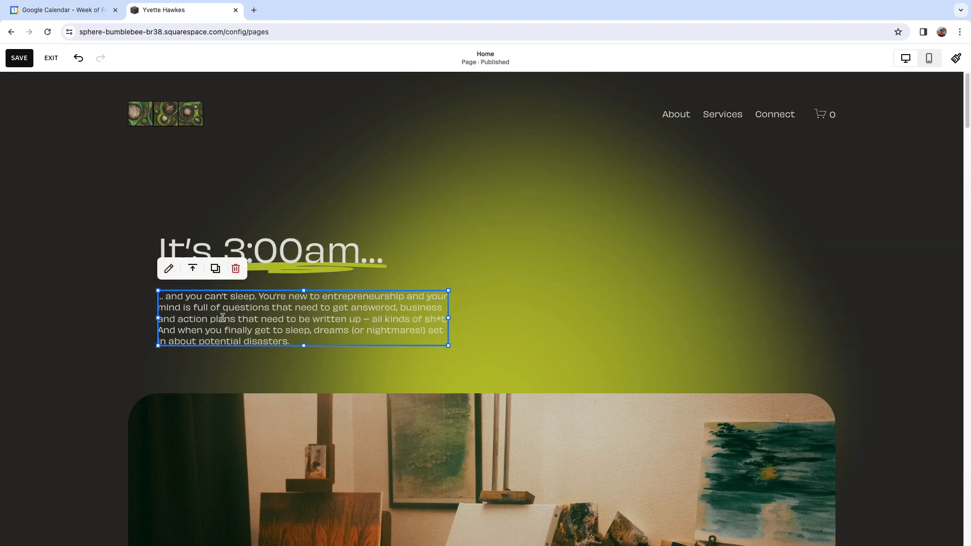
pyautogui.click(340, 433)
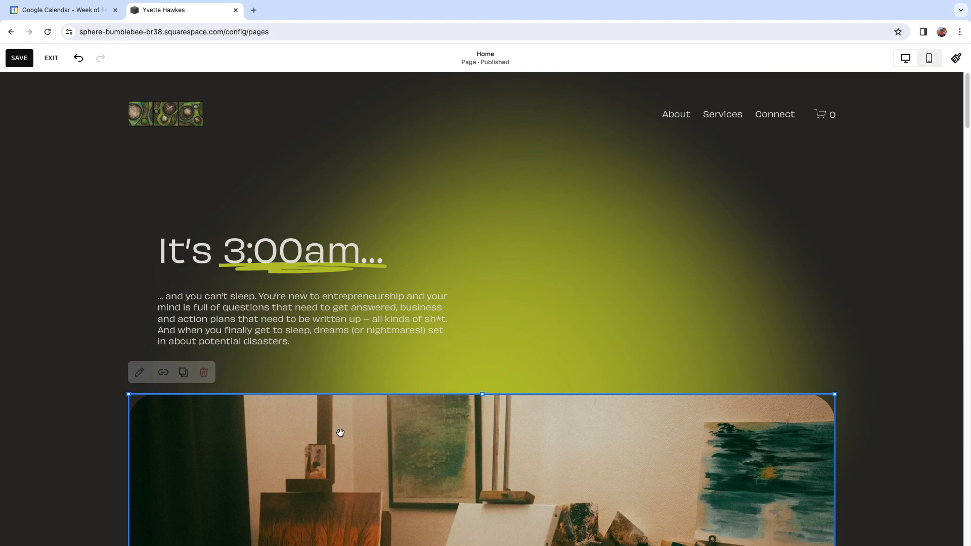
pyautogui.click(752, 242)
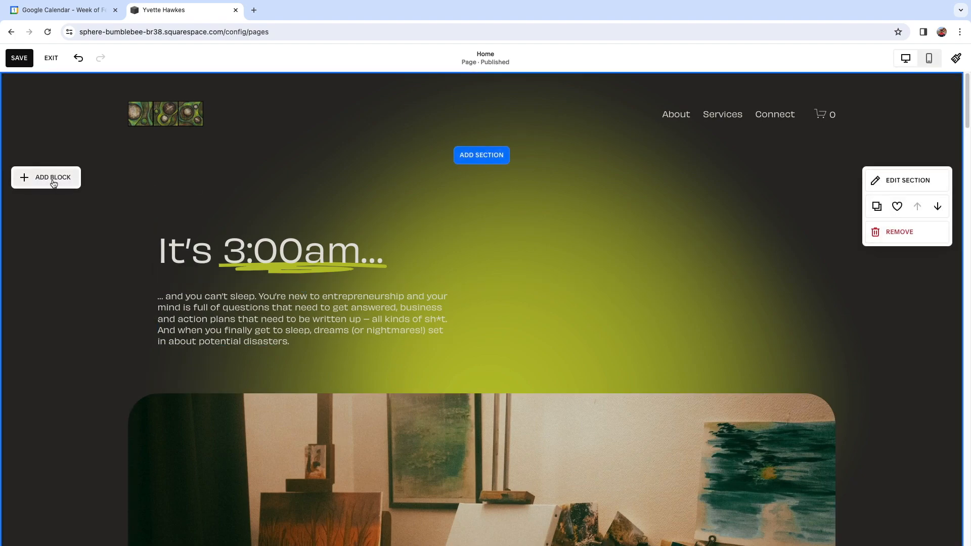
# Add a Newsletter block to the opening section and place it to the right of the heading and paragraph.
pyautogui.click(52, 179)
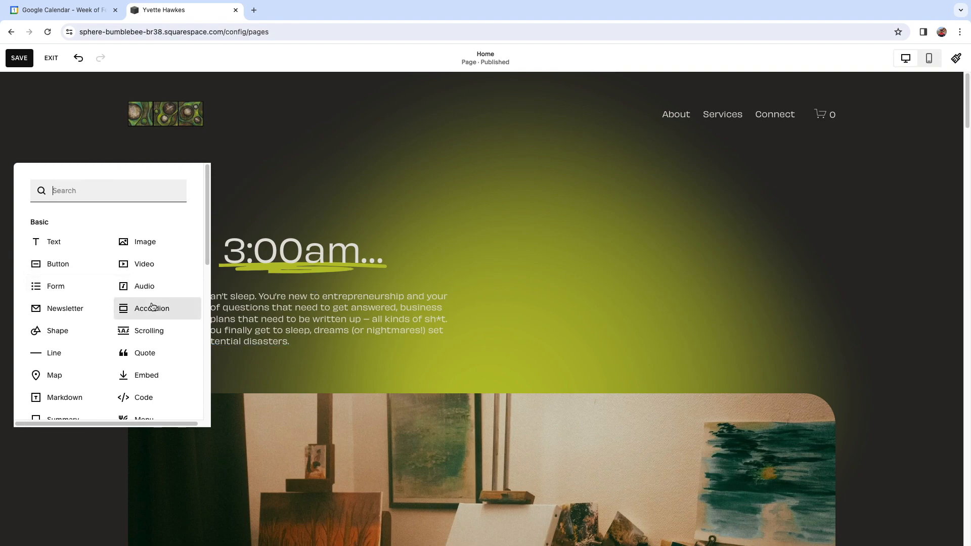
pyautogui.click(73, 309)
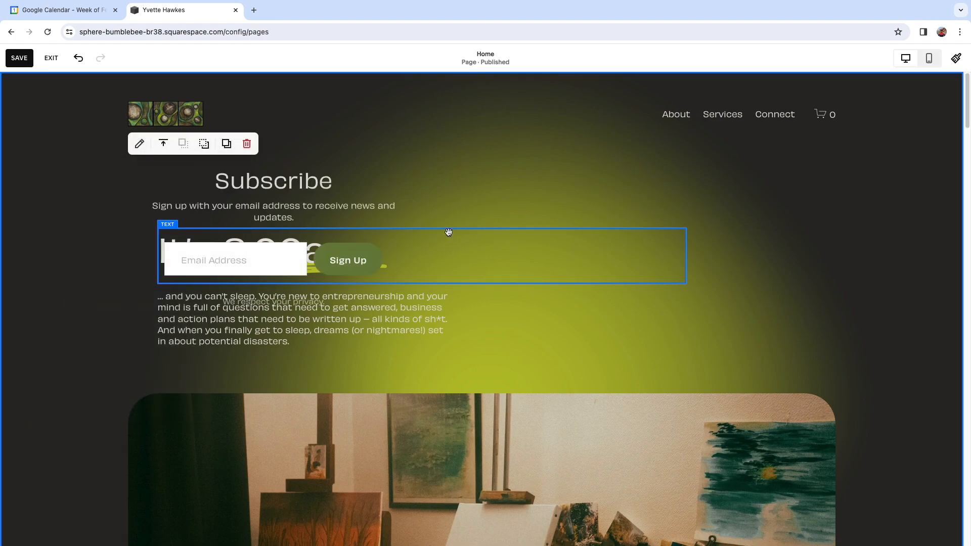
pyautogui.moveTo(447, 230); pyautogui.dragTo(438, 273)
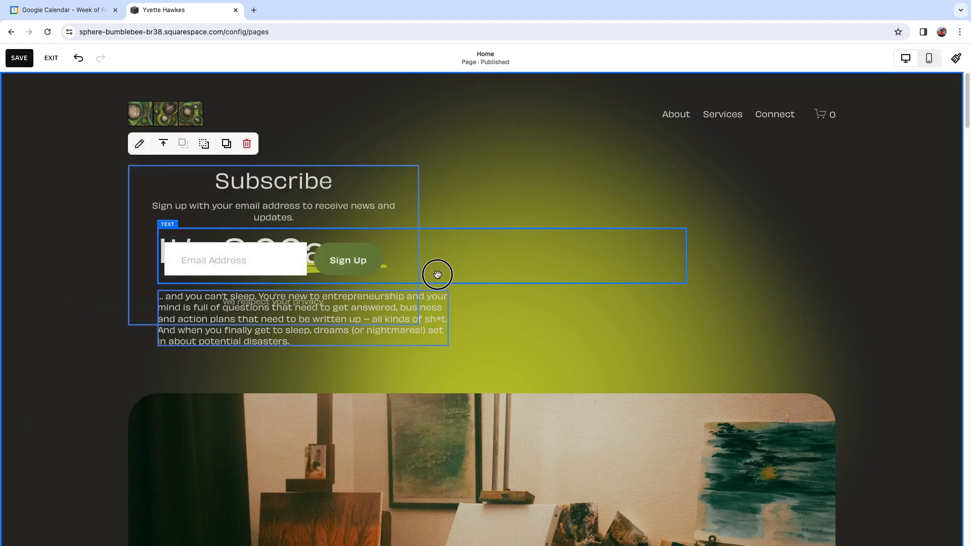
pyautogui.moveTo(358, 167); pyautogui.dragTo(751, 202)
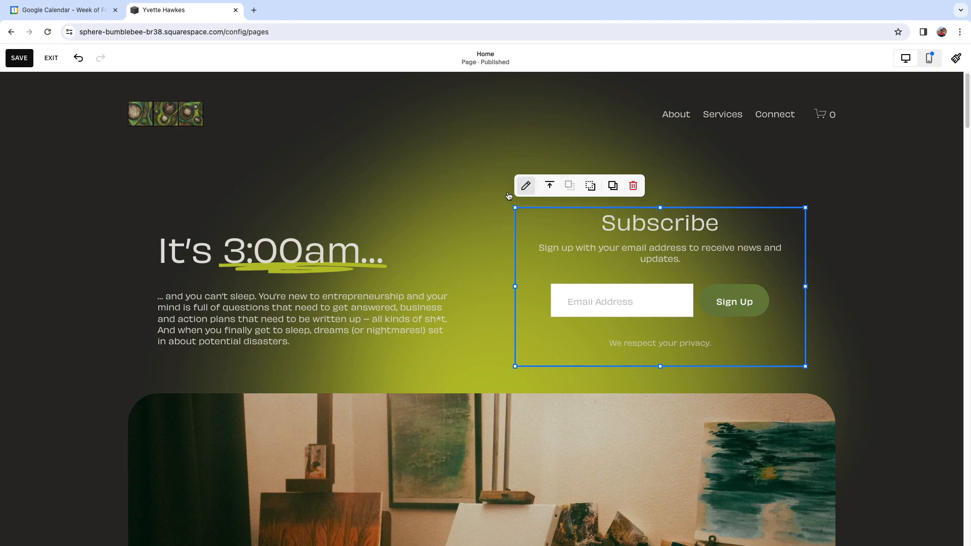
# Change the newsletter block's title to "Stay in the loop".
pyautogui.click(525, 186)
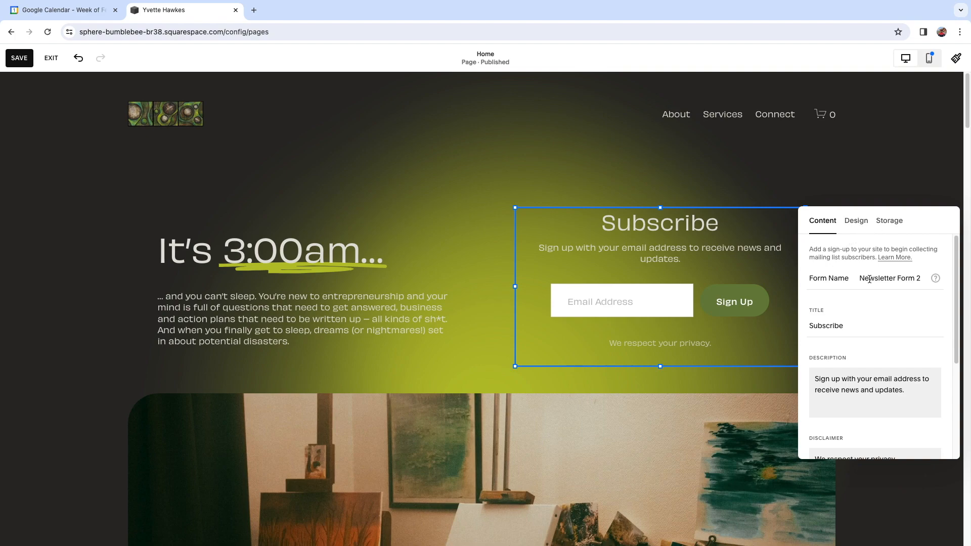
pyautogui.moveTo(809, 326); pyautogui.dragTo(874, 326)
pyautogui.press('BackSpace')
pyautogui.write('Stay')
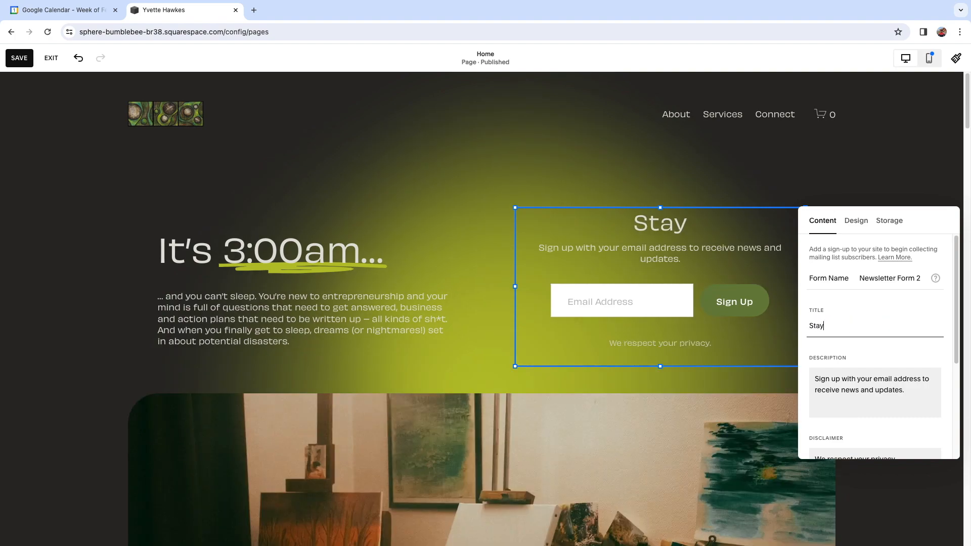
pyautogui.write(' in the l')
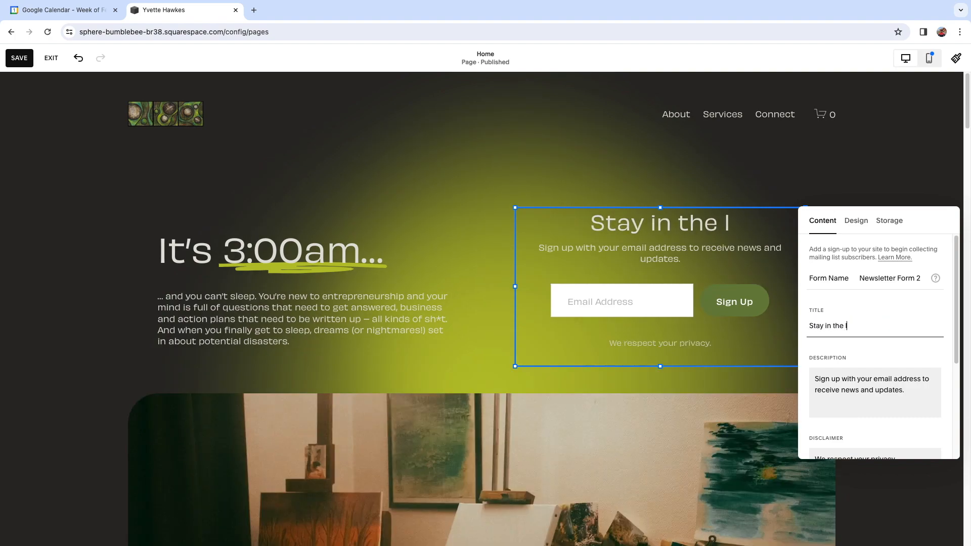
pyautogui.write('oop')
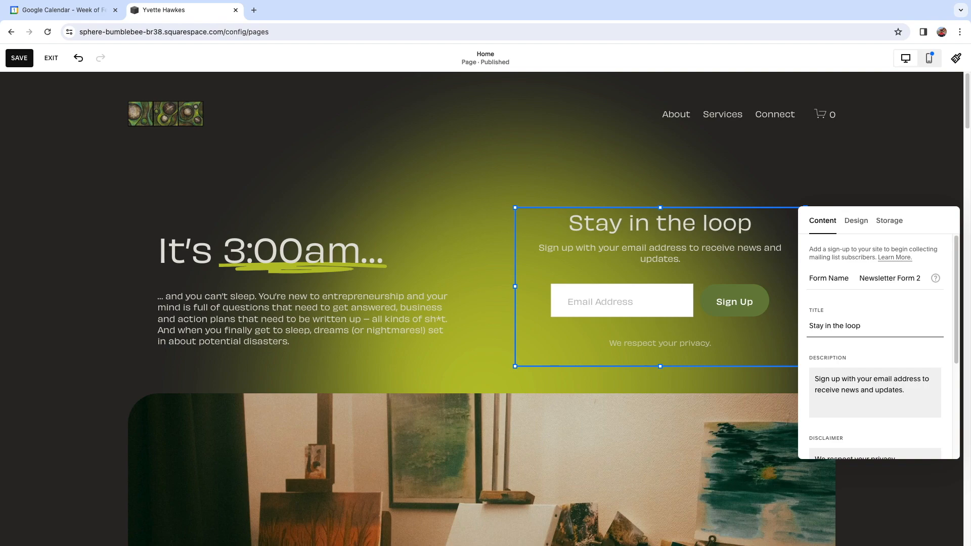
# Compare the Stack and Float layouts for the newsletter block, and set its layout to Stack.
pyautogui.scroll(-4, 834, 323)
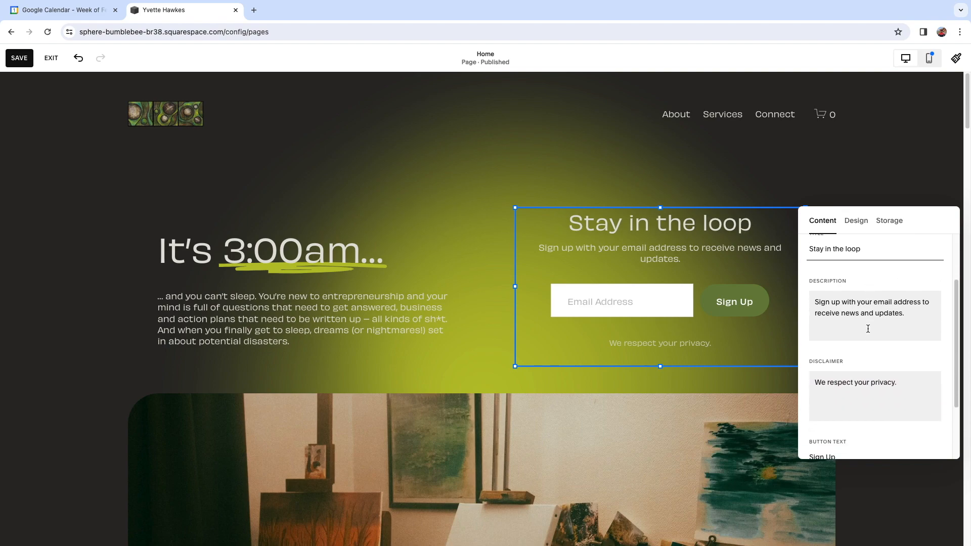
pyautogui.click(856, 220)
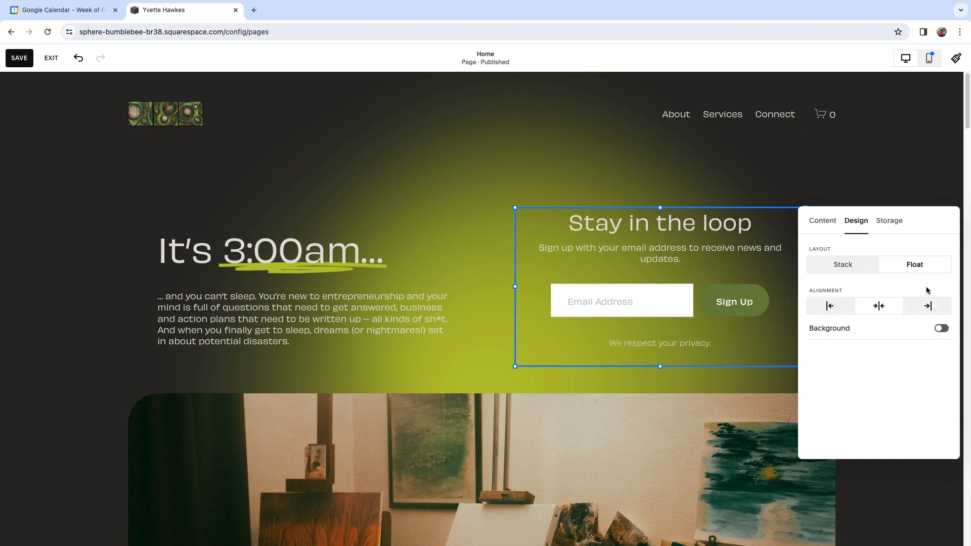
pyautogui.click(849, 267)
pyautogui.click(915, 267)
pyautogui.click(837, 267)
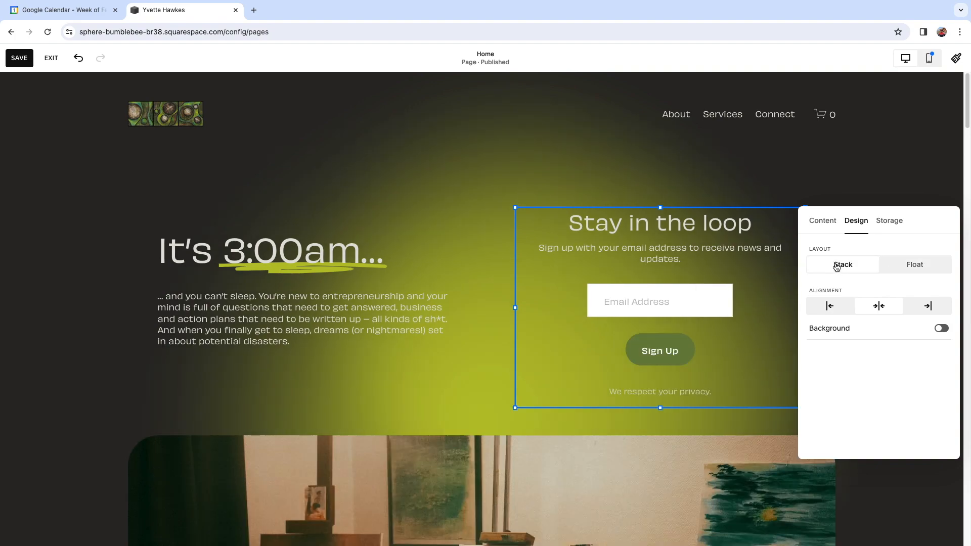
# Set the newsletter block's layout to Float and review its storage options.
pyautogui.click(933, 271)
pyautogui.click(884, 222)
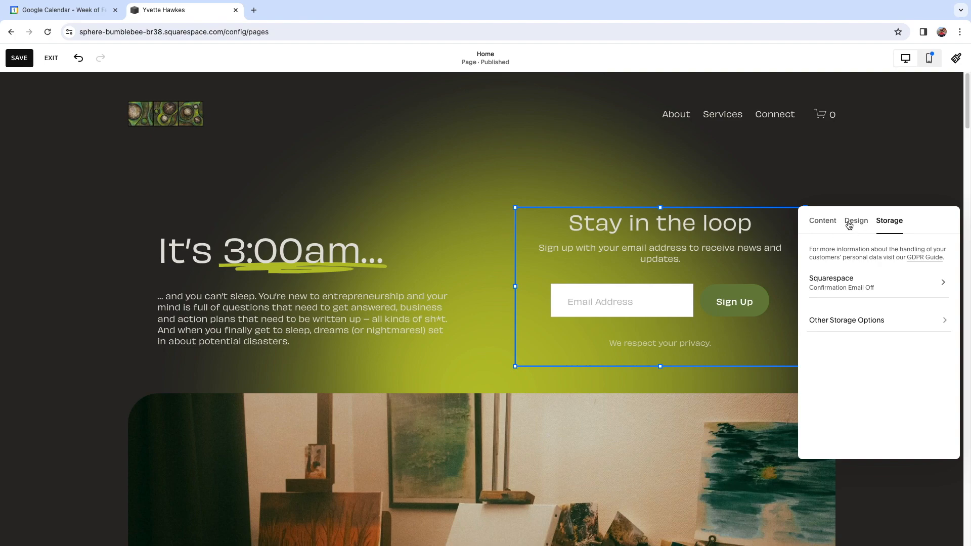
pyautogui.click(820, 223)
# Delete the newsletter block from the opening section.
pyautogui.click(581, 191)
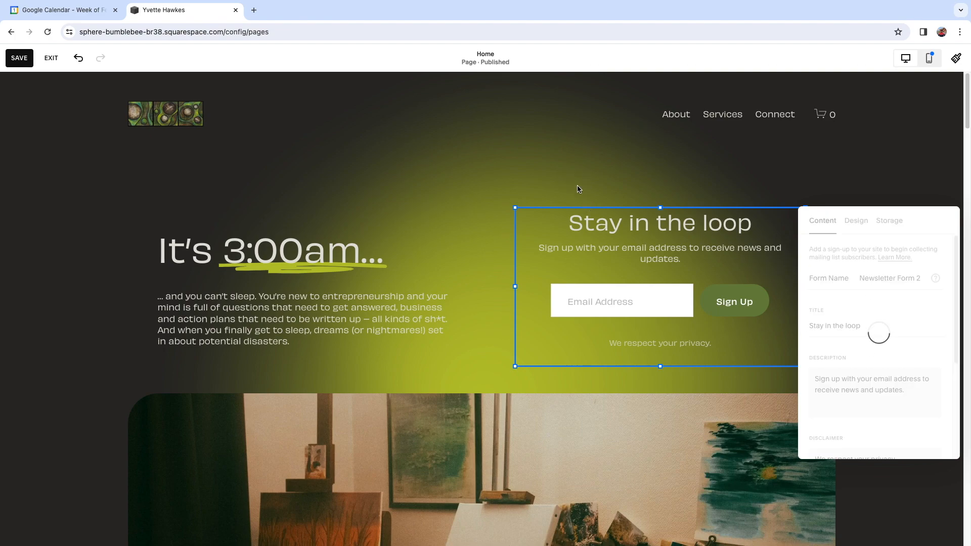
pyautogui.click(643, 275)
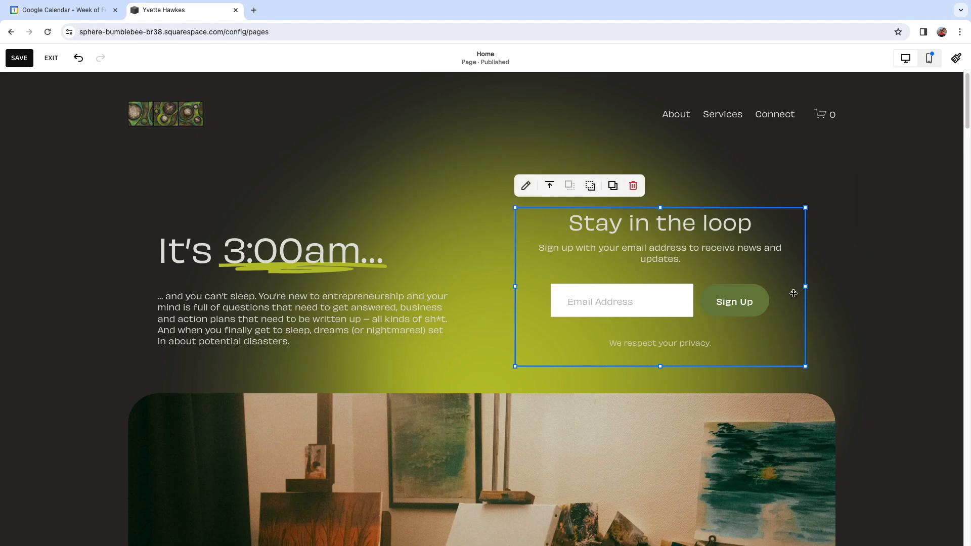
pyautogui.click(634, 186)
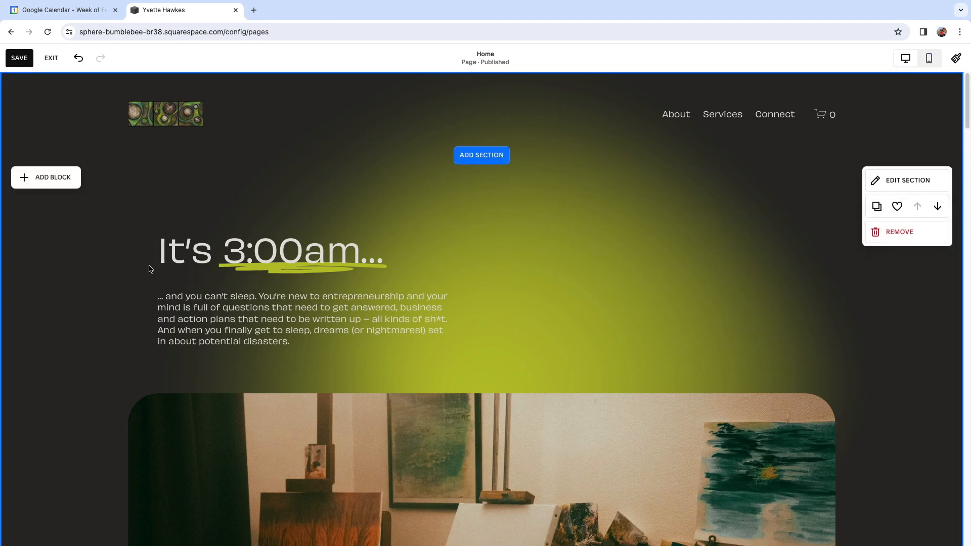
pyautogui.scroll(-2, 360, 346)
pyautogui.scroll(-5, 360, 346)
pyautogui.scroll(8, 360, 346)
pyautogui.click(344, 259)
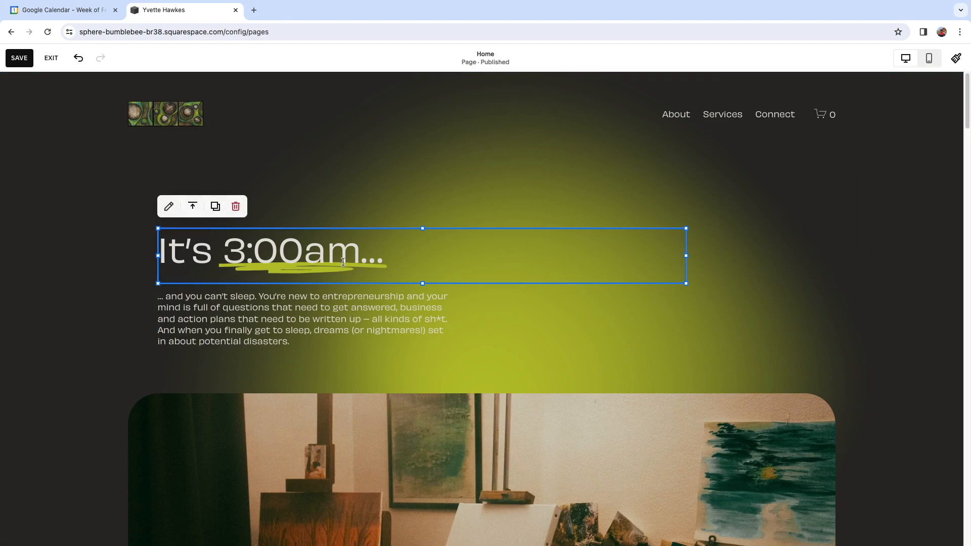
pyautogui.moveTo(396, 259)
pyautogui.mouseDown()
pyautogui.moveTo(237, 253)
pyautogui.moveTo(442, 251)
pyautogui.moveTo(395, 252)
pyautogui.mouseUp()
pyautogui.click(524, 333)
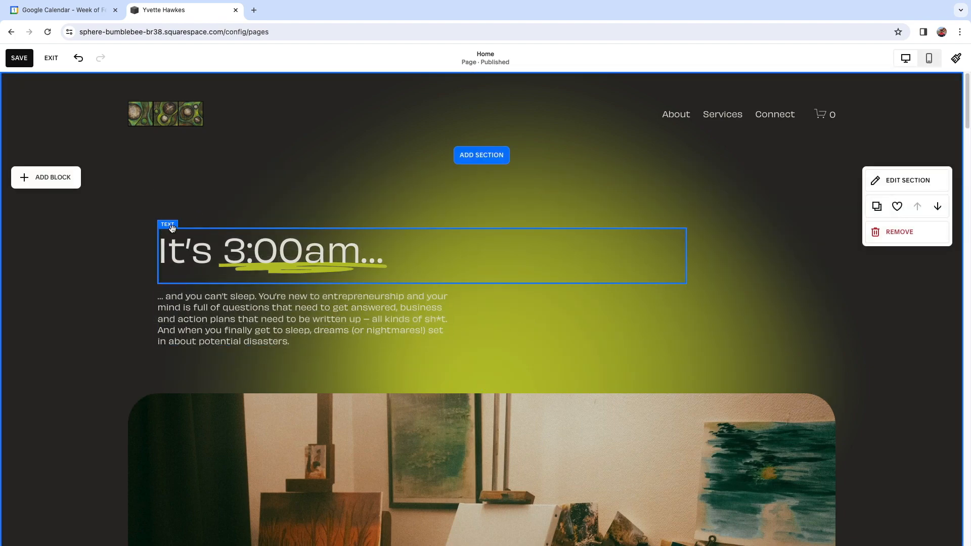
# Try a wavy underline highlight on "3:00am..." in the heading, and restore the scribbled underline style.
pyautogui.click(199, 246)
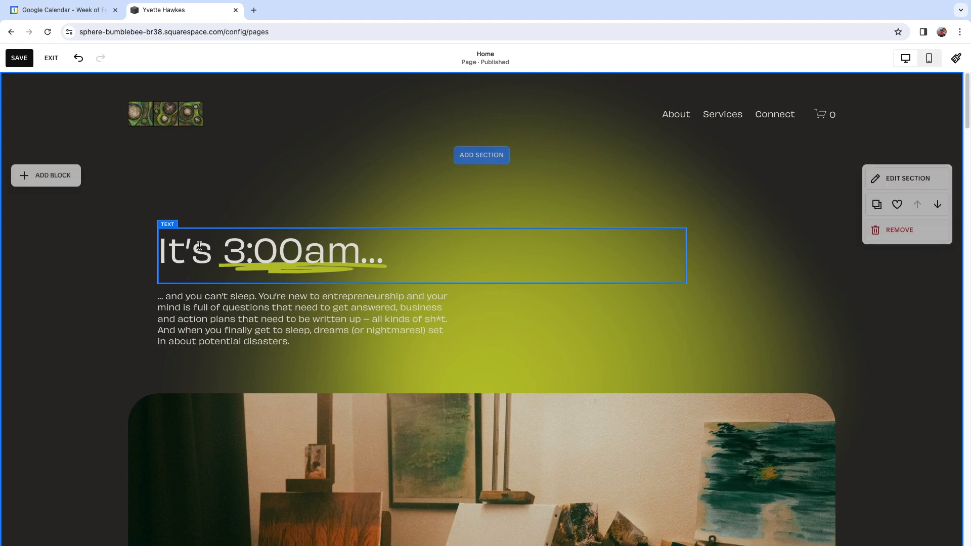
pyautogui.click(168, 206)
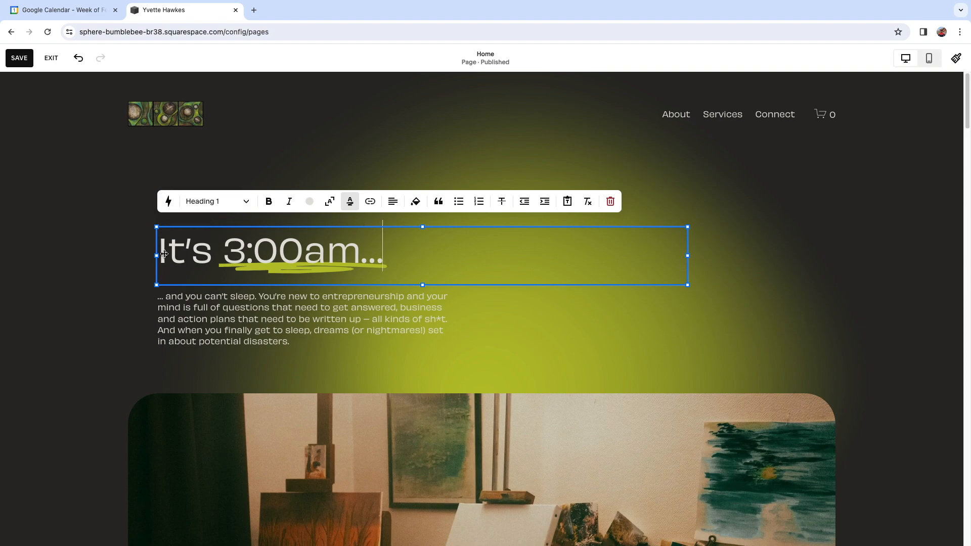
pyautogui.press('Left')
pyautogui.press('Left')
pyautogui.press('Left')
pyautogui.press('Right')
pyautogui.press('Right')
pyautogui.press('Right')
pyautogui.hotkey('shift', 'Left')
pyautogui.hotkey('shift', 'Left')
pyautogui.hotkey('shift', 'Left')
pyautogui.hotkey('shift', 'Left')
pyautogui.hotkey('shift', 'Left')
pyautogui.hotkey('shift', 'Left')
pyautogui.hotkey('shift', 'Left')
pyautogui.hotkey('shift', 'Left')
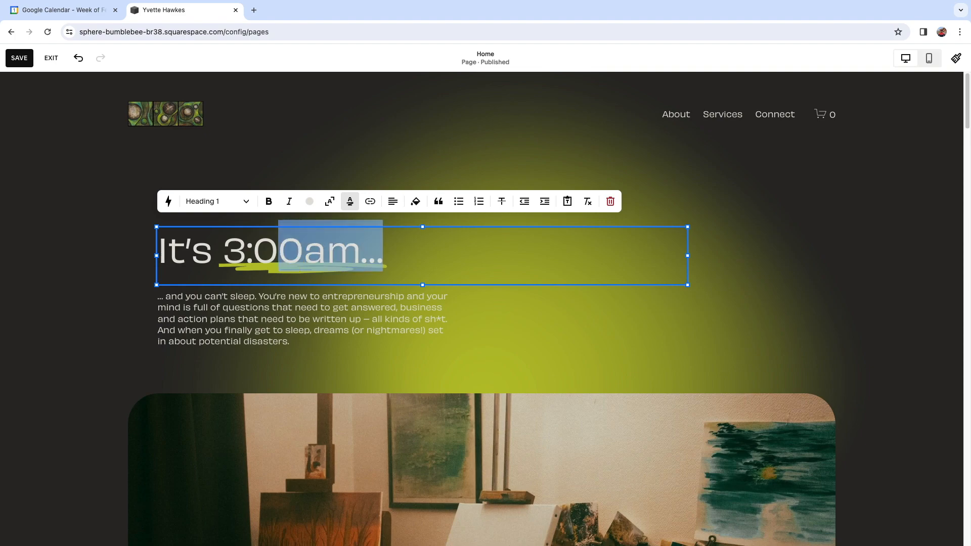
pyautogui.hotkey('shift', 'Right')
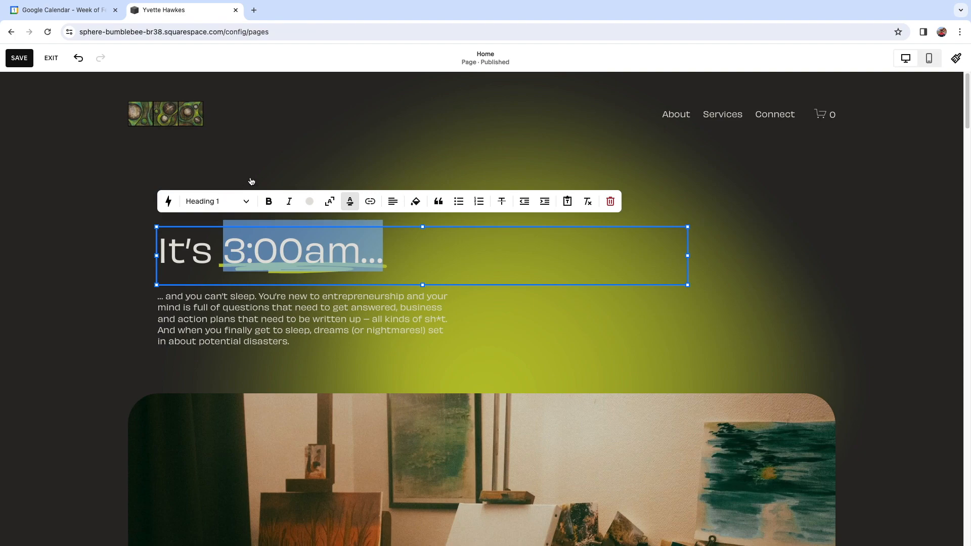
pyautogui.click(351, 202)
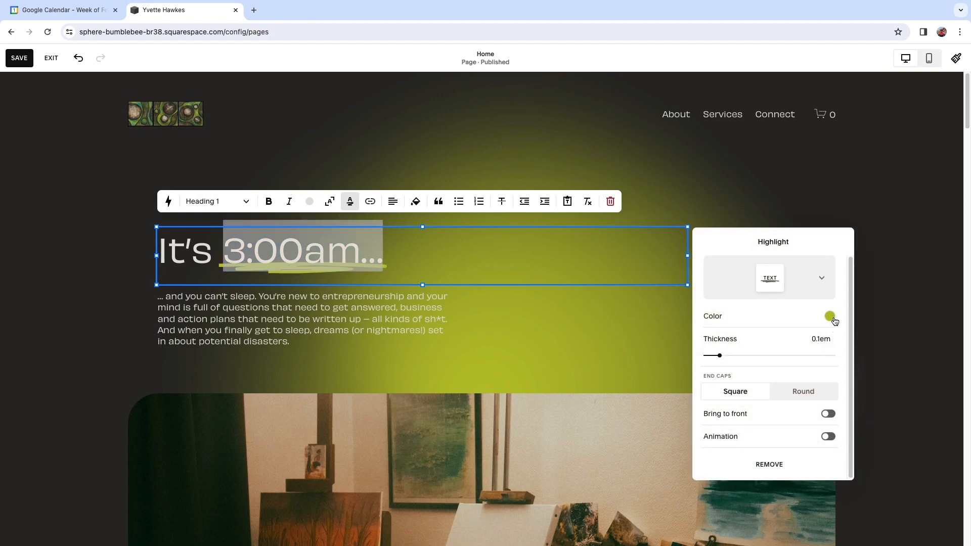
pyautogui.click(827, 281)
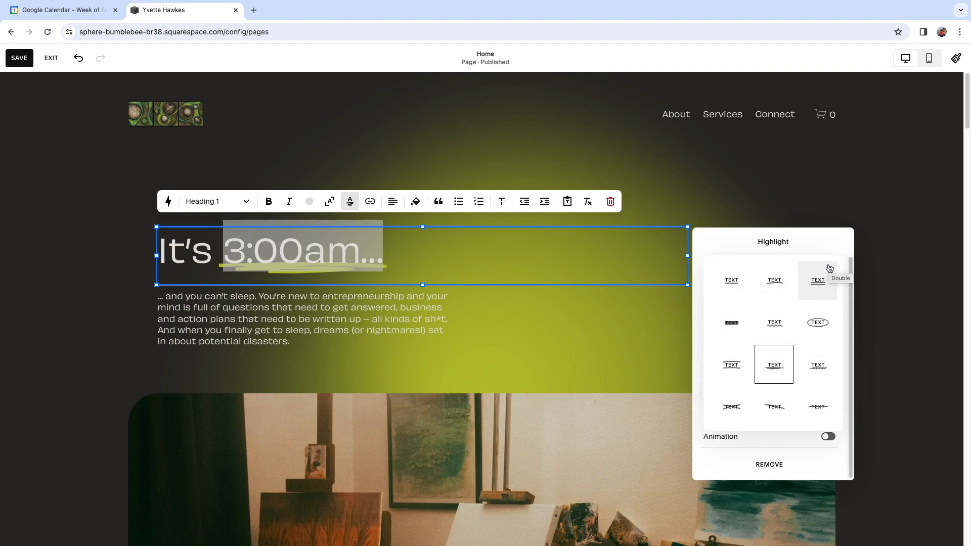
pyautogui.click(791, 337)
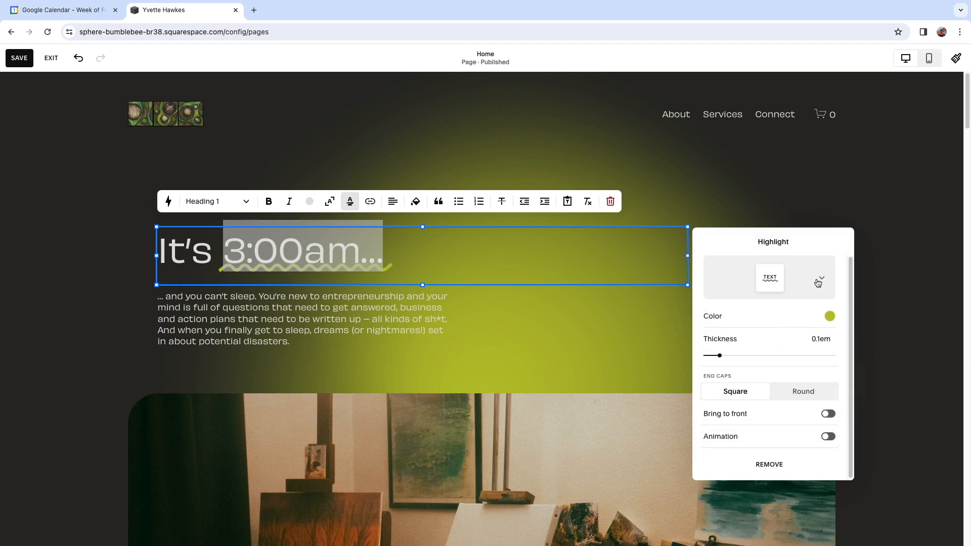
pyautogui.click(817, 282)
pyautogui.click(781, 374)
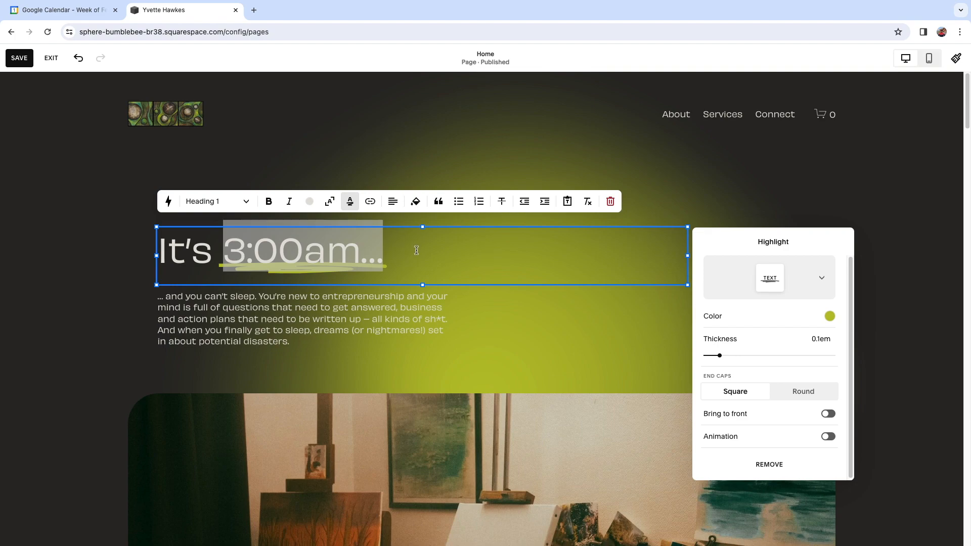
# Try the brown, black and light gray palette colors on the "3:00am..." highlight, and set it back to lime green.
pyautogui.click(829, 317)
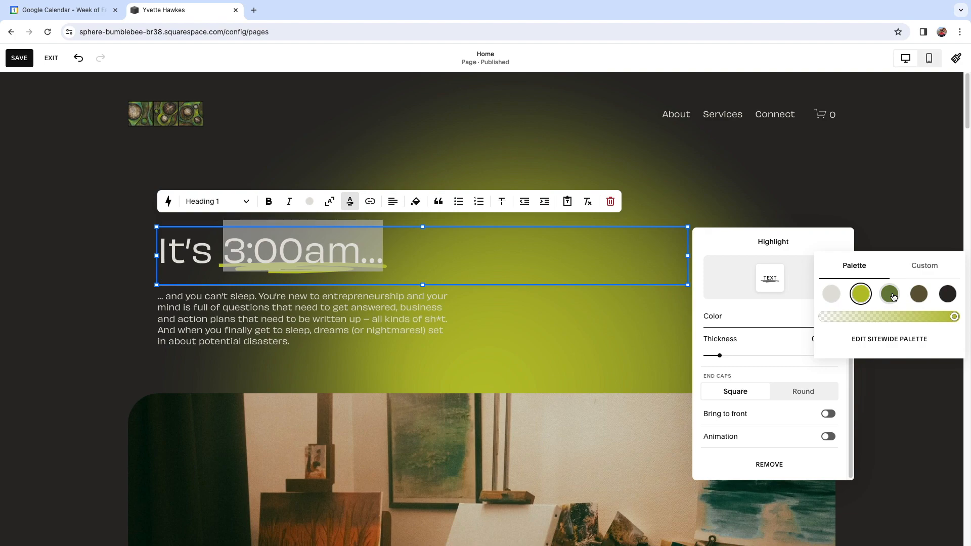
pyautogui.click(921, 297)
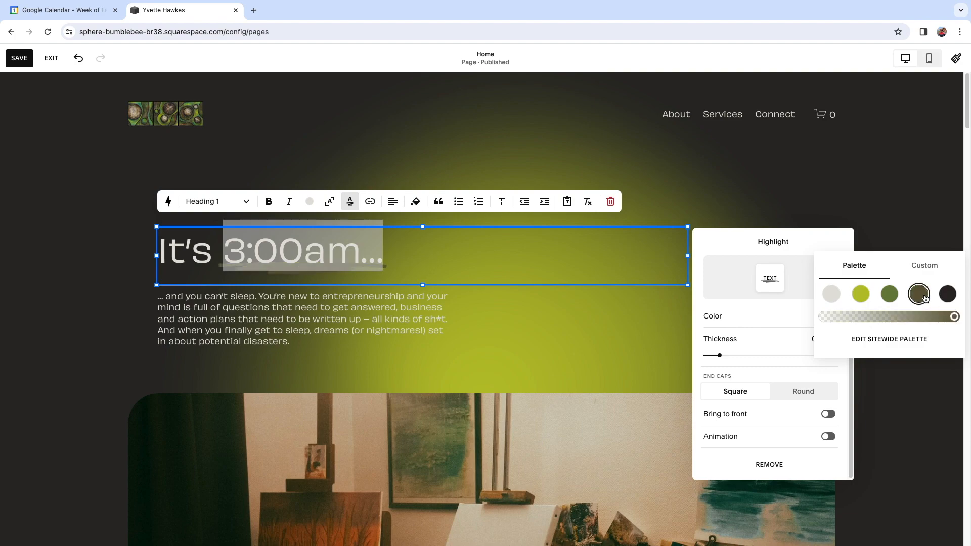
pyautogui.click(947, 294)
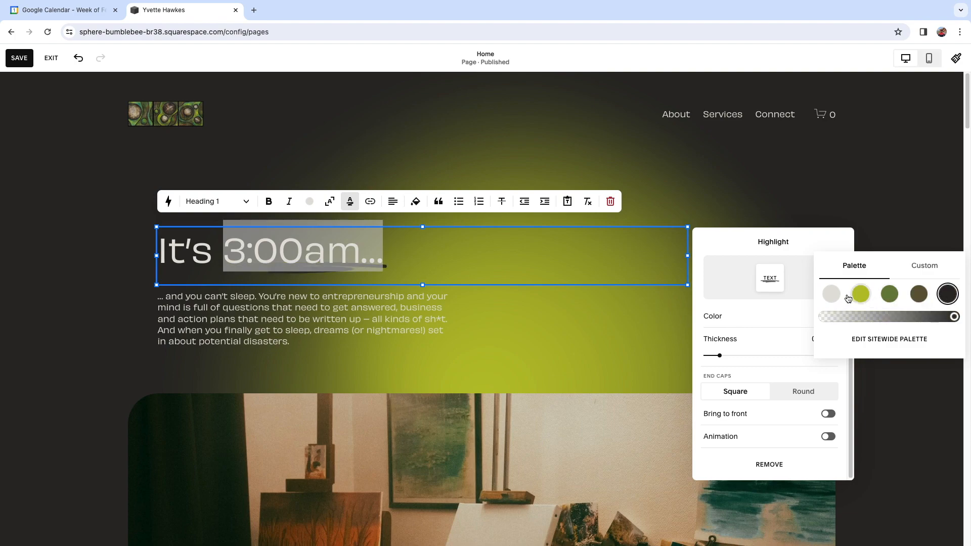
pyautogui.click(832, 296)
pyautogui.click(860, 294)
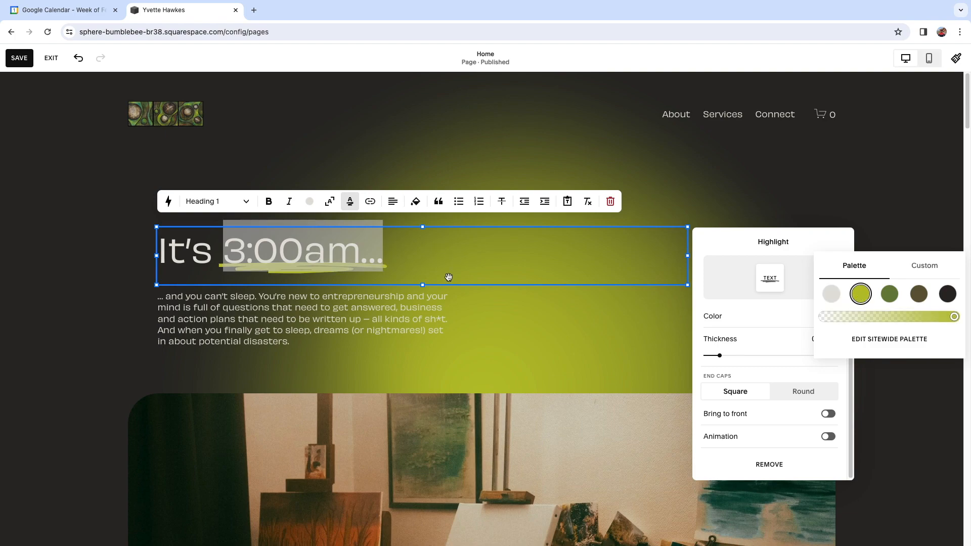
pyautogui.click(512, 324)
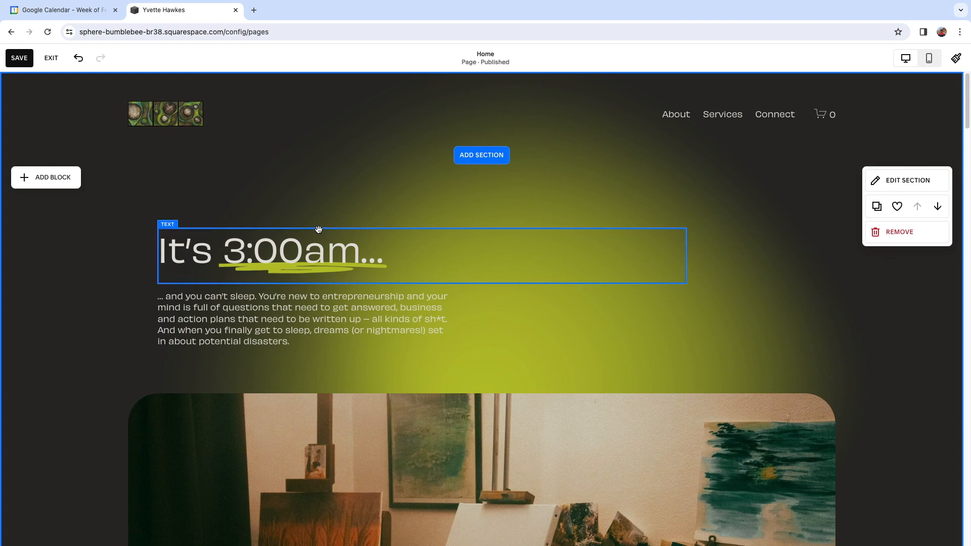
# Try the Paragraph 3 and Monospace styles and bold on the paragraph below the heading, and return it to Paragraph 2 without bold.
pyautogui.click(332, 321)
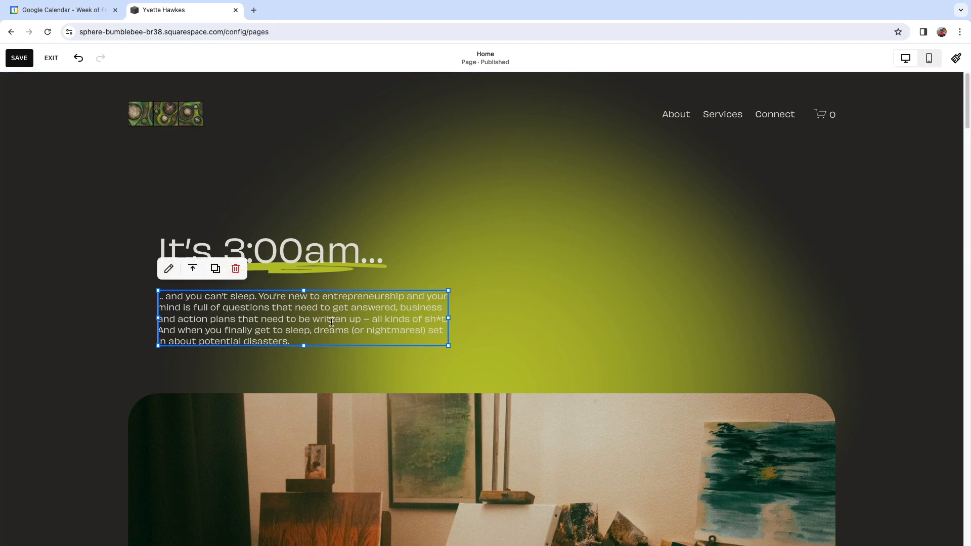
pyautogui.click(168, 268)
pyautogui.moveTo(299, 343)
pyautogui.mouseDown()
pyautogui.moveTo(291, 319)
pyautogui.moveTo(157, 296)
pyautogui.mouseUp()
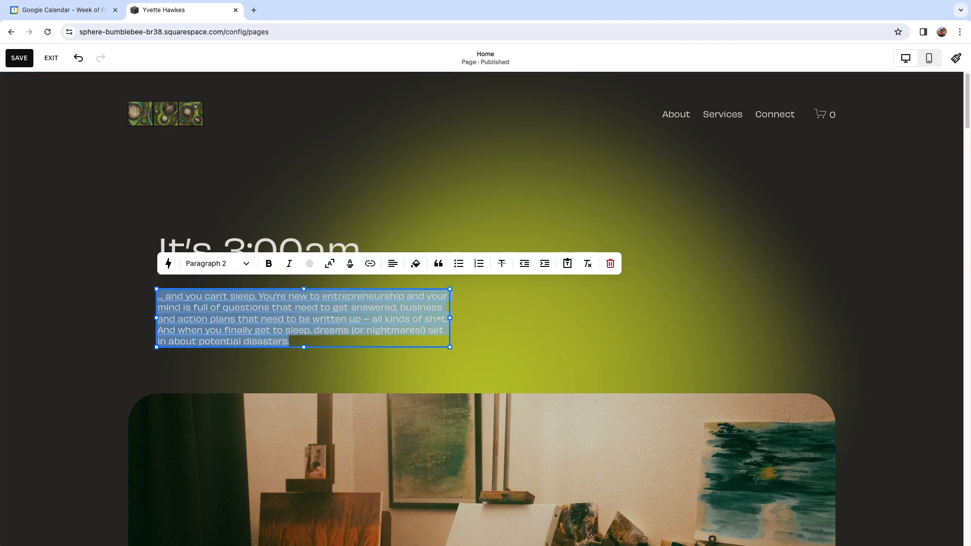
pyautogui.click(246, 264)
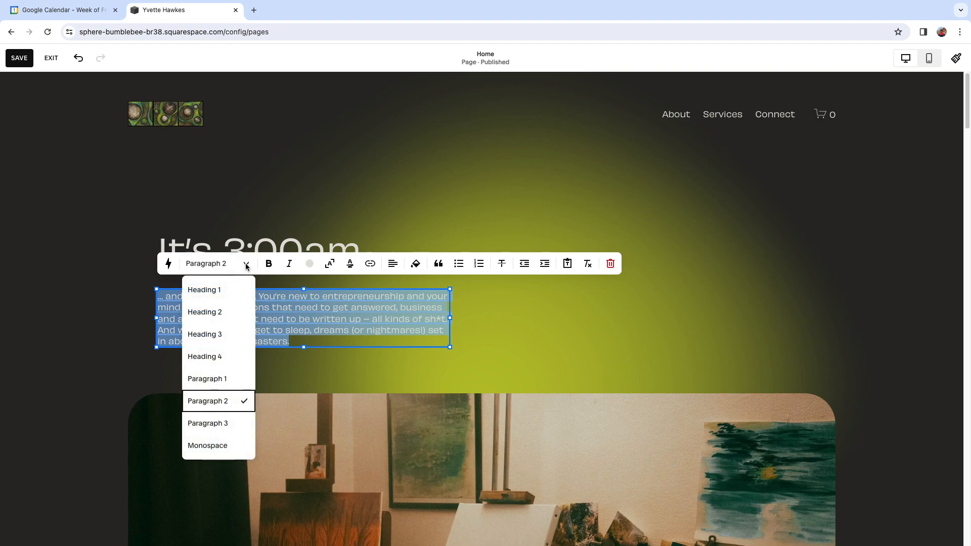
pyautogui.click(229, 424)
pyautogui.click(245, 267)
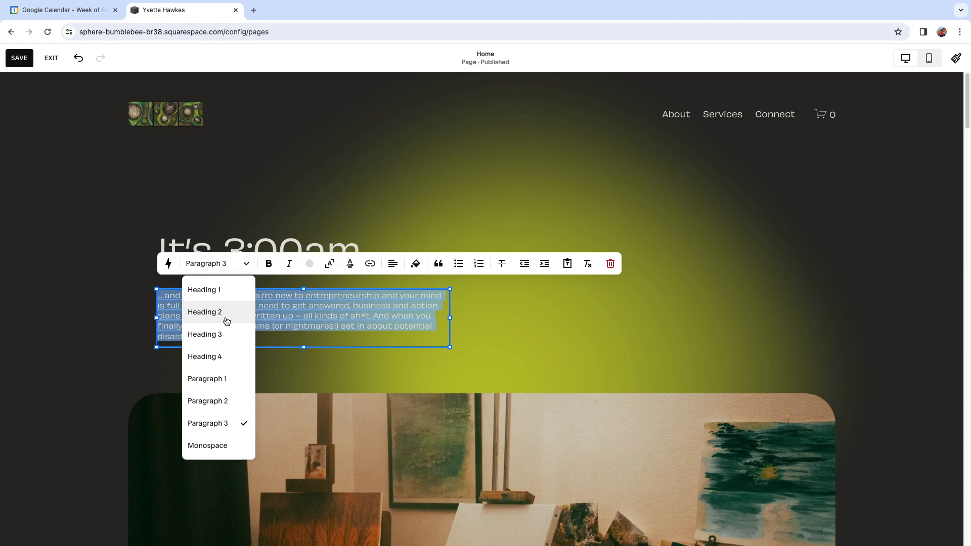
pyautogui.click(229, 446)
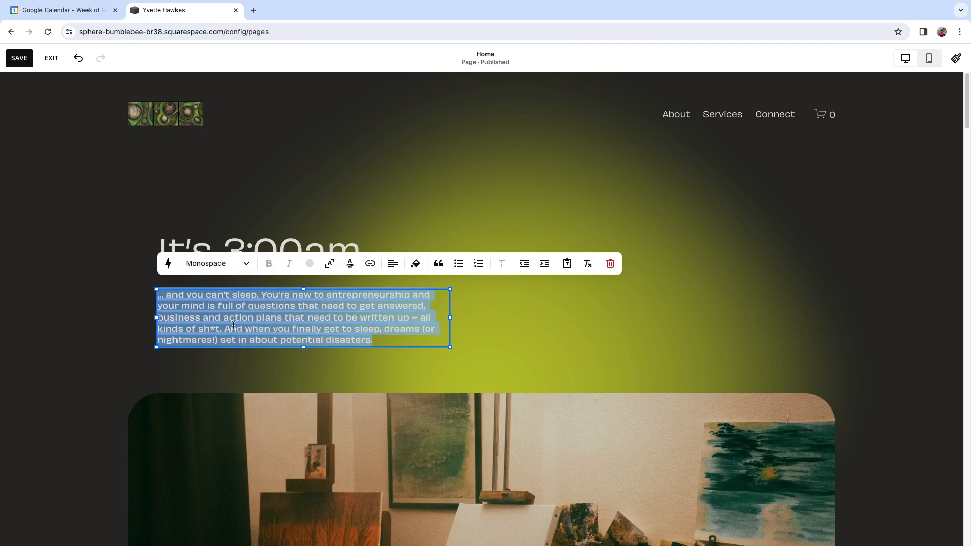
pyautogui.click(251, 265)
pyautogui.click(242, 396)
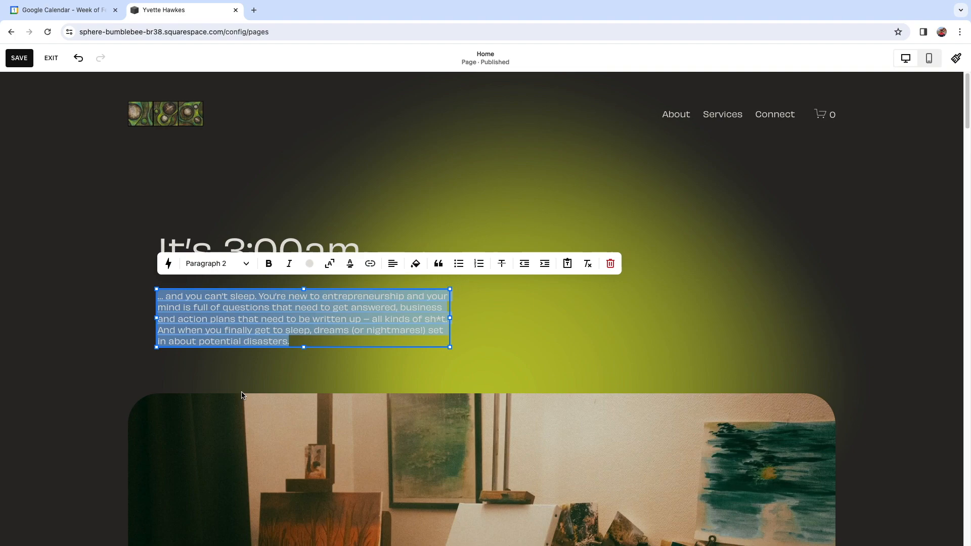
pyautogui.click(270, 264)
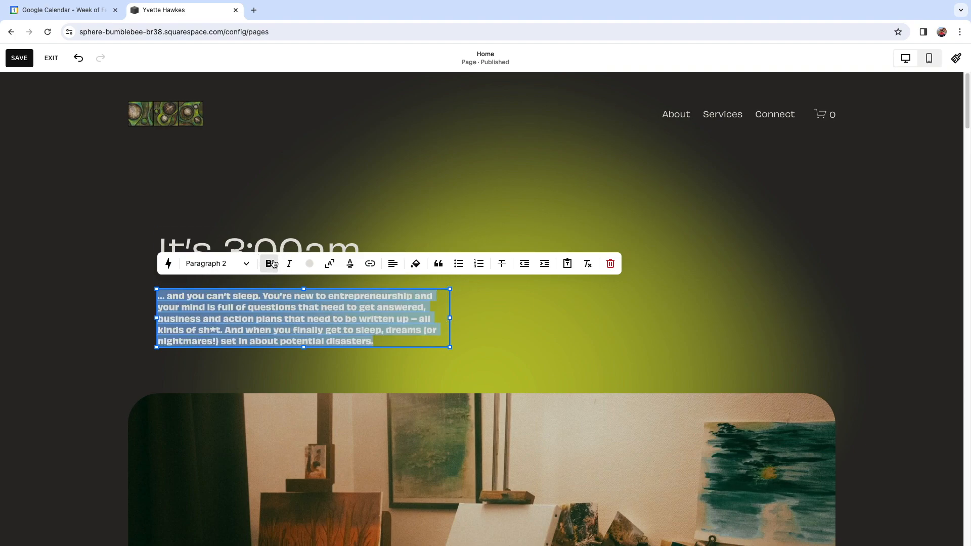
pyautogui.click(272, 264)
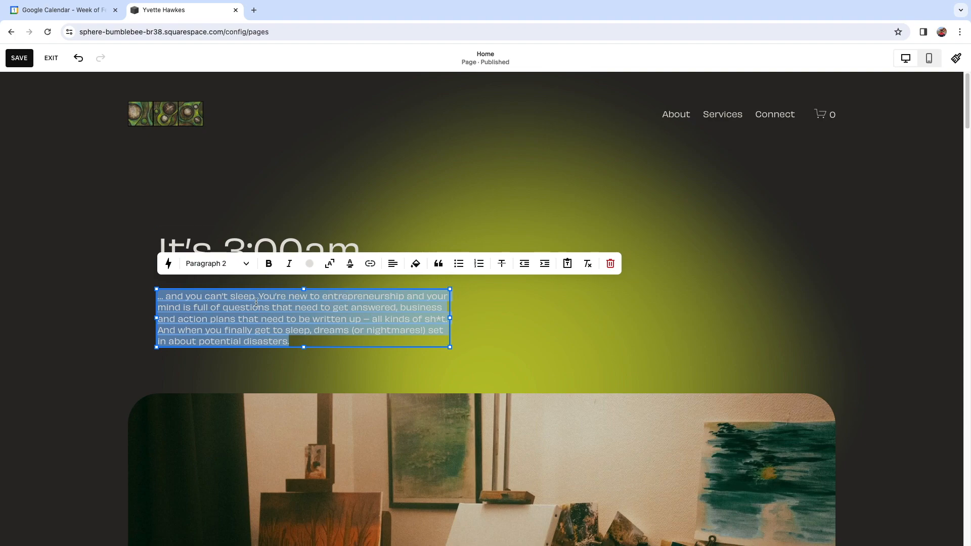
# Rewrite the paragraph below the heading with the AI writing tool, using the prompt "Welcoming message".
pyautogui.click(169, 264)
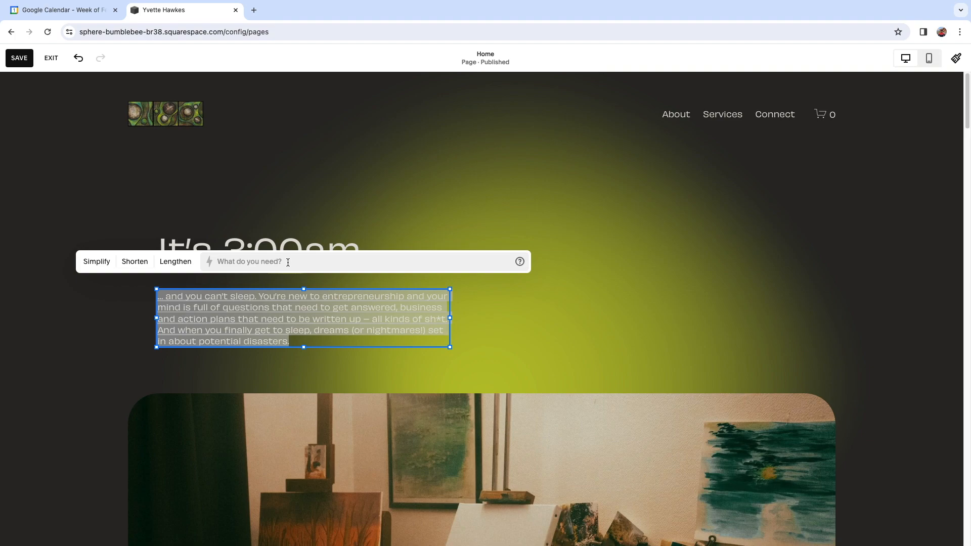
pyautogui.write('Welcomin')
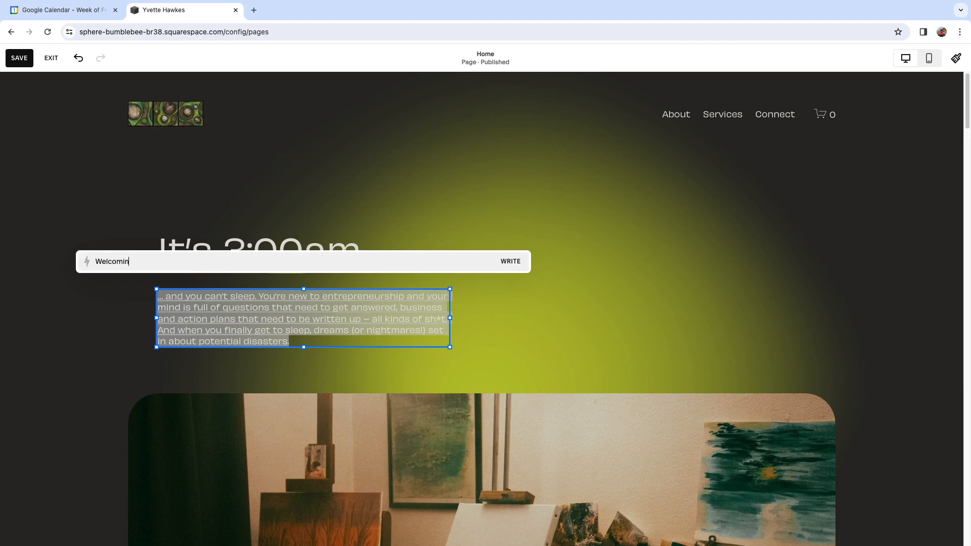
pyautogui.write('g message')
pyautogui.click(512, 262)
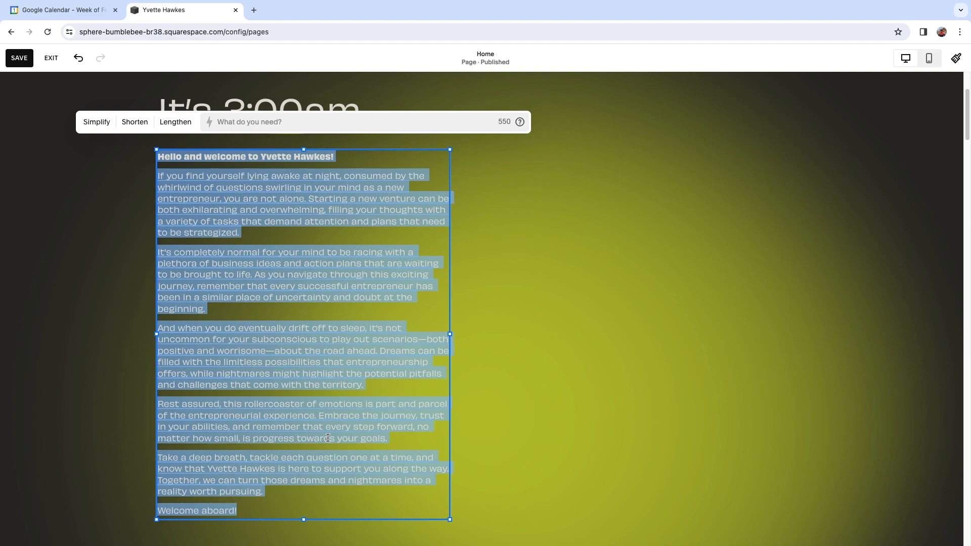
pyautogui.click(217, 232)
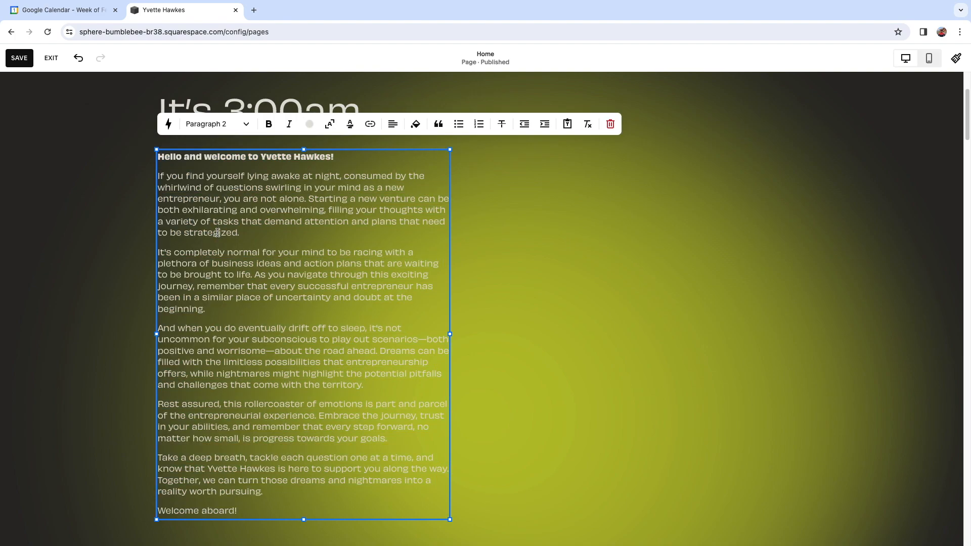
pyautogui.click(574, 293)
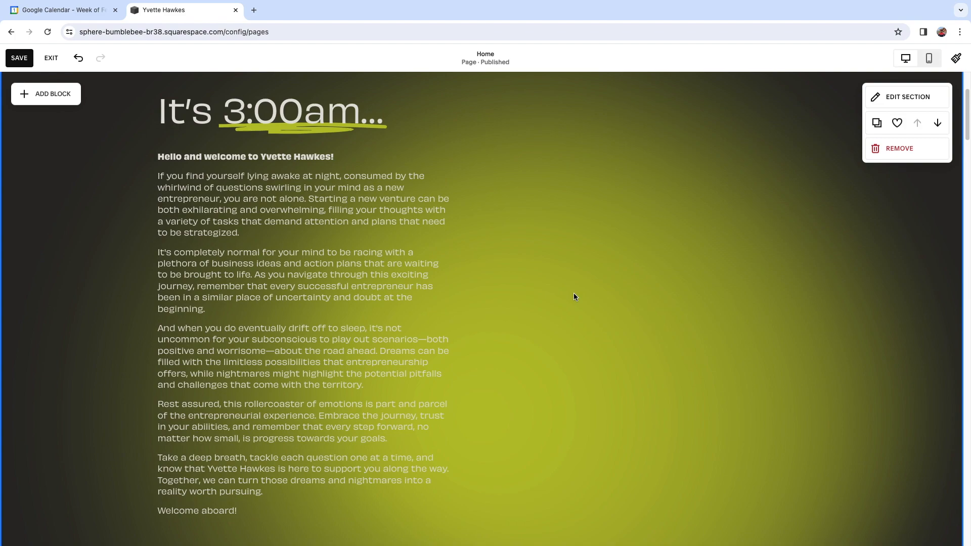
# Undo the AI rewrite of the opening section's paragraph.
pyautogui.scroll(3, 574, 294)
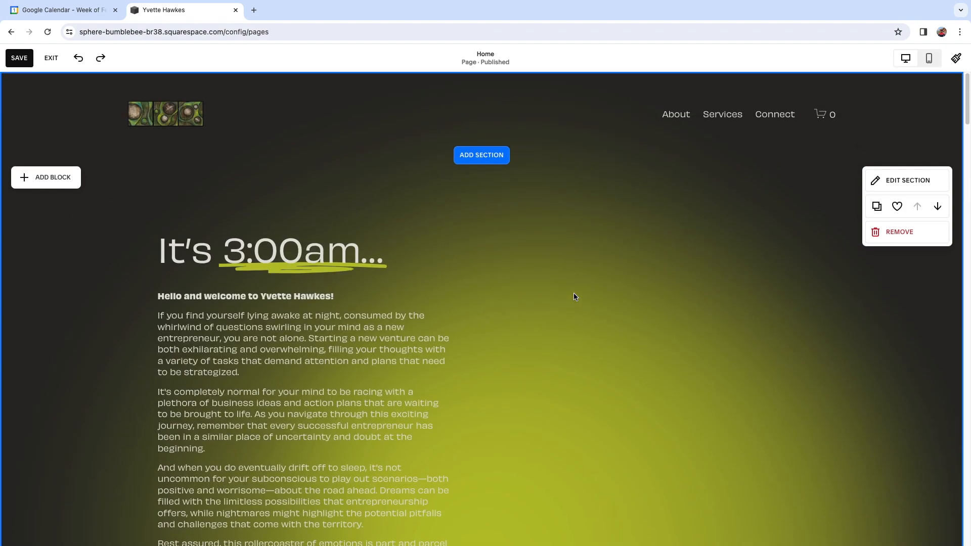
pyautogui.hotkey('ctrl', 'z')
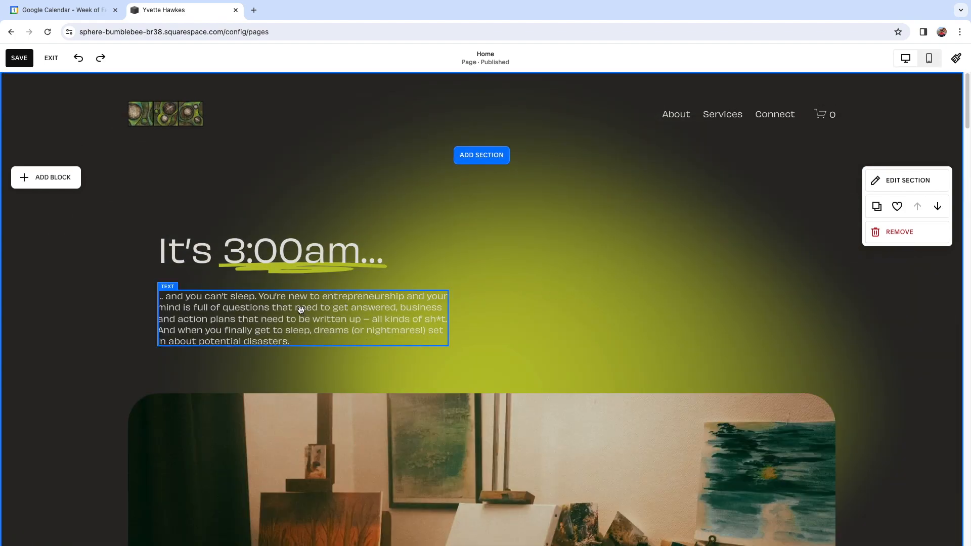
pyautogui.scroll(-4, 531, 264)
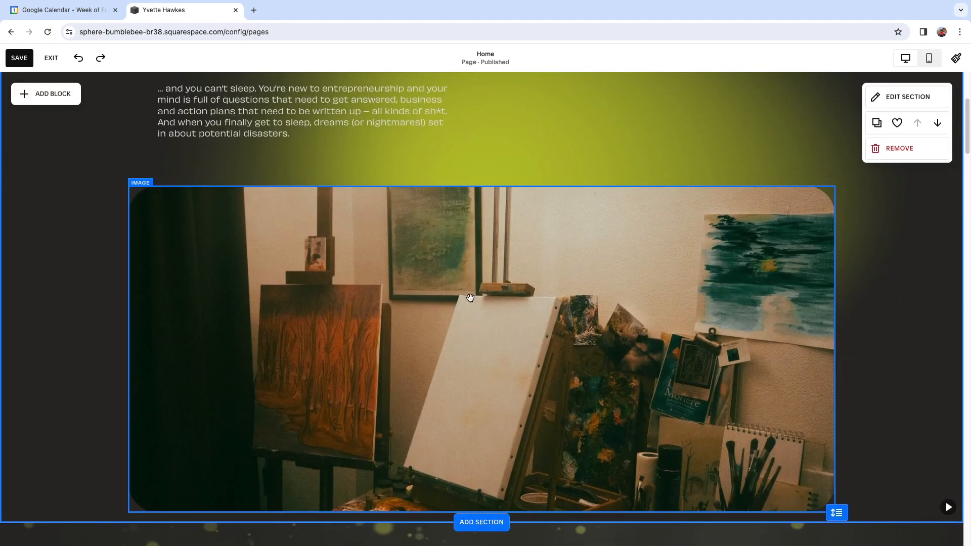
# Add alt text to the art studio image describing a blank canvas close to the wall in a packed workshop.
pyautogui.click(475, 298)
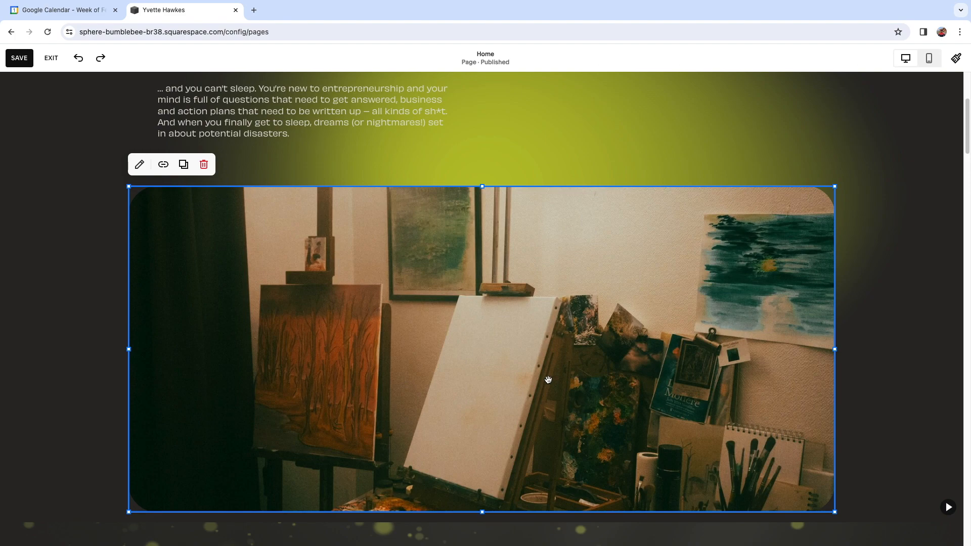
pyautogui.click(139, 164)
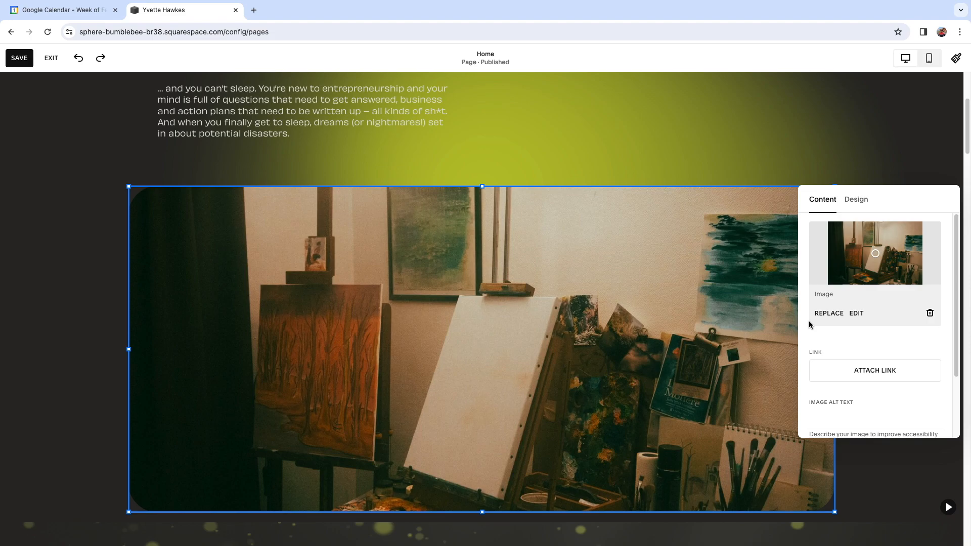
pyautogui.scroll(-3, 869, 333)
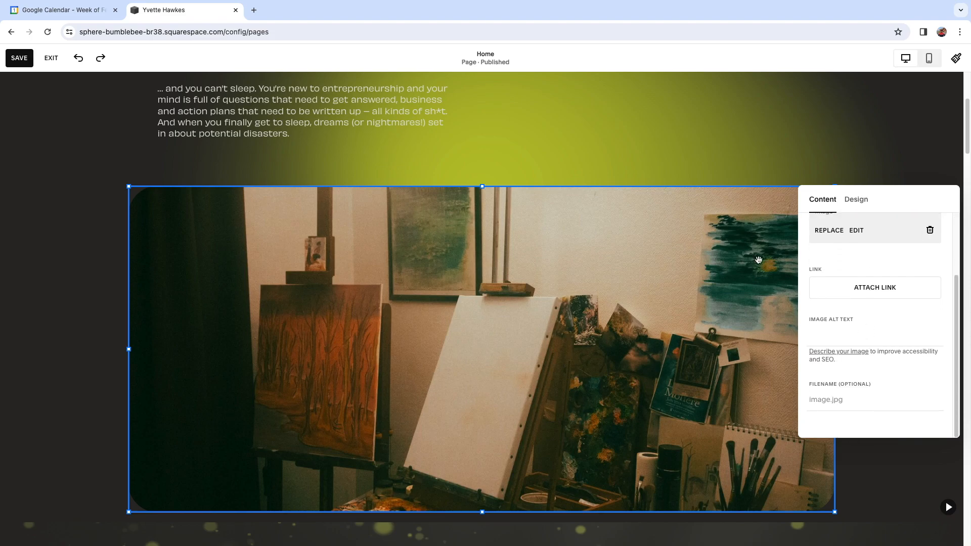
pyautogui.click(829, 336)
pyautogui.click(829, 336)
pyautogui.write('A')
pyautogui.press('BackSpace')
pyautogui.write('Blan')
pyautogui.write('nk')
pyautogui.write(' canvas in')
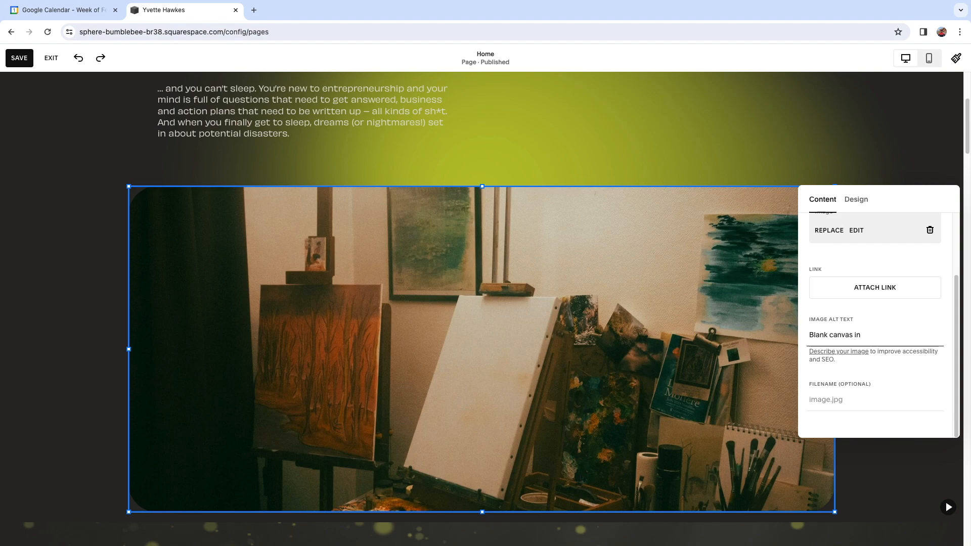
pyautogui.write(' centered on th')
pyautogui.press('BackSpace')
pyautogui.press('BackSpace')
pyautogui.press('BackSpace')
pyautogui.press('BackSpace')
pyautogui.press('BackSpace')
pyautogui.write('in')
pyautogui.write('ure ')
pyautogui.write('close to the wall in a packed workshop')
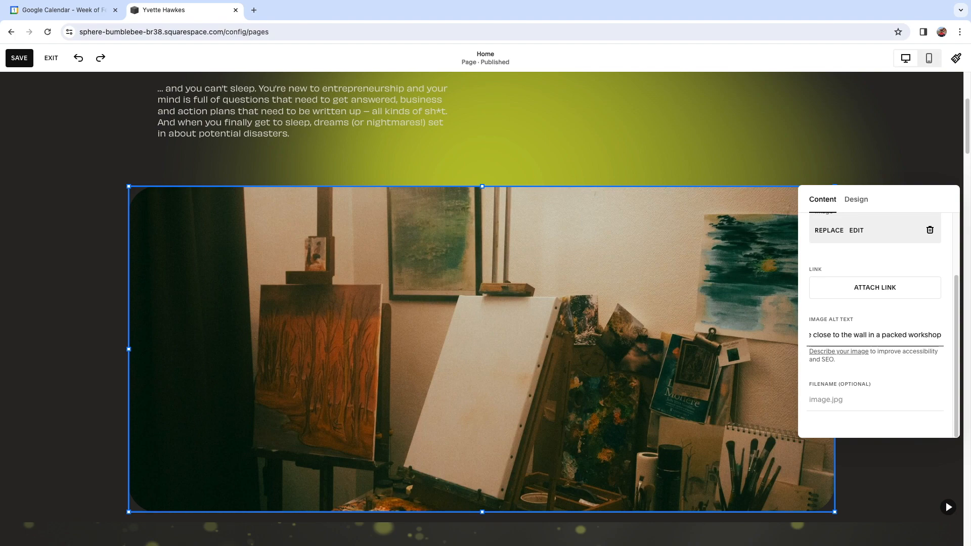
pyautogui.click(798, 160)
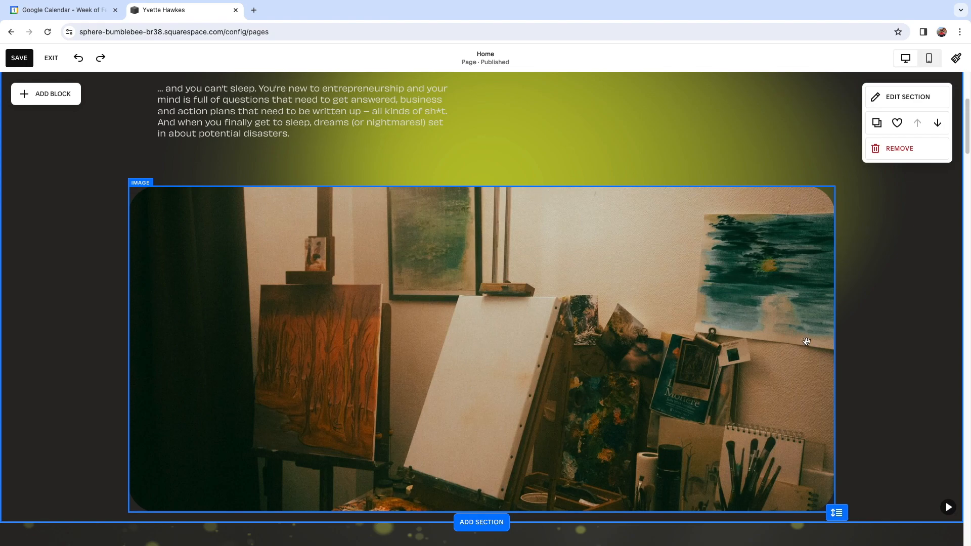
# Examine the opening section's background art settings, including the custom end color, and try inverting the colors.
pyautogui.scroll(-6, 876, 357)
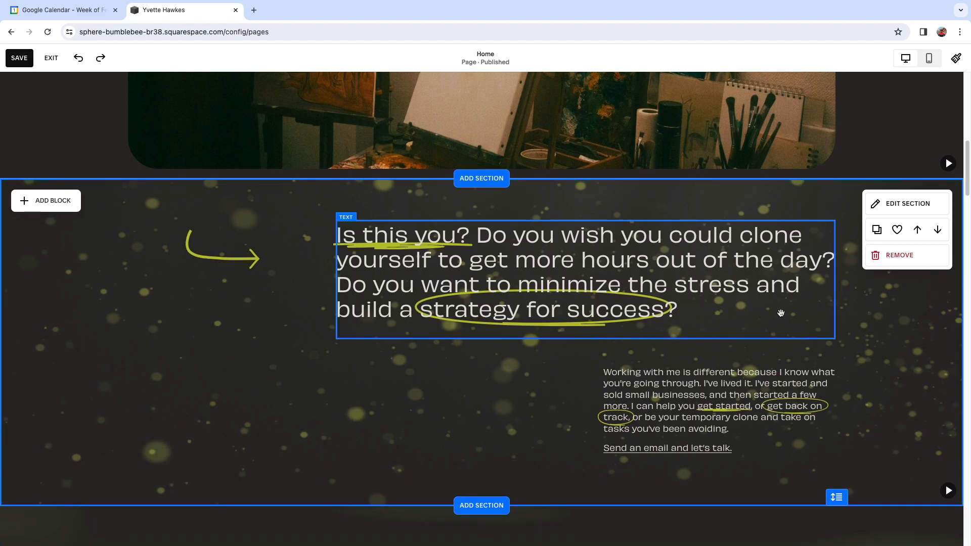
pyautogui.scroll(7, 840, 225)
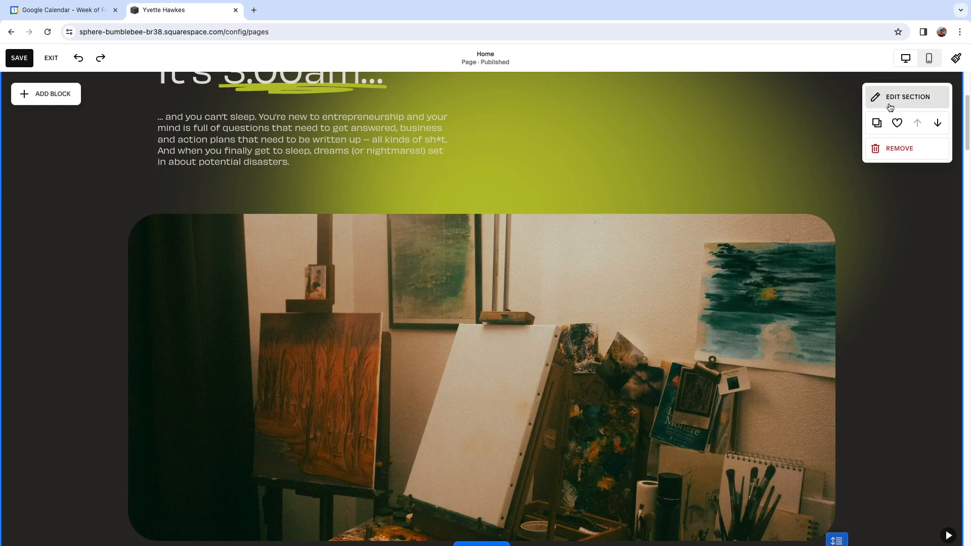
pyautogui.click(891, 104)
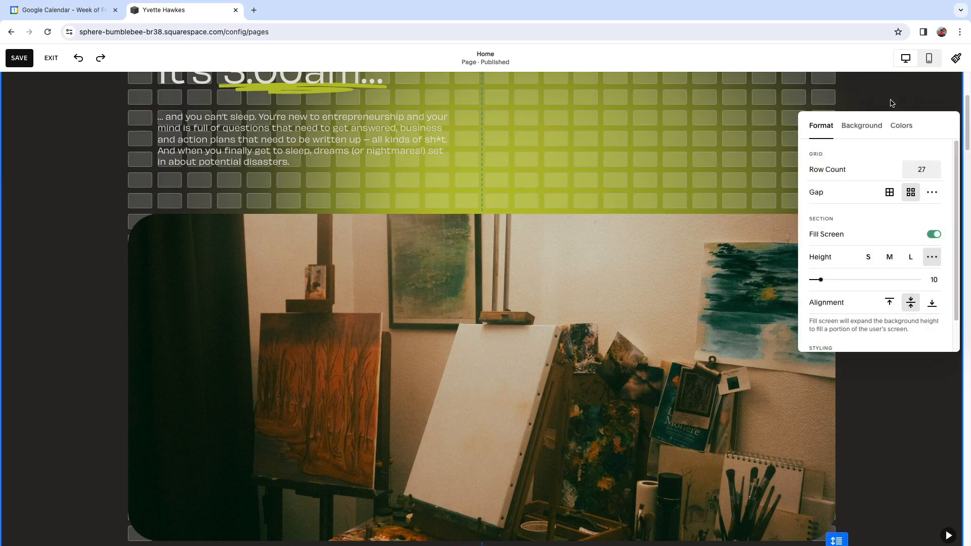
pyautogui.click(863, 127)
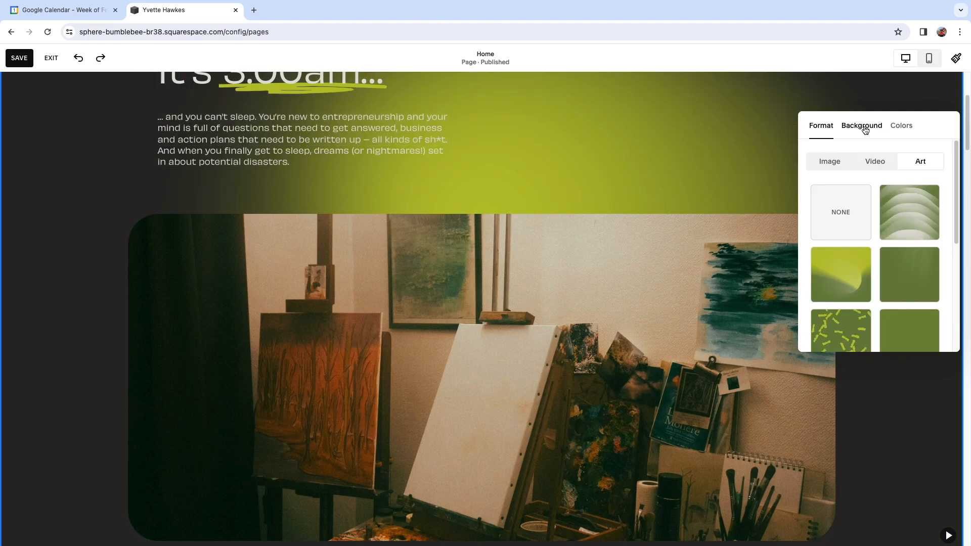
pyautogui.scroll(-5, 949, 232)
pyautogui.scroll(-1, 949, 231)
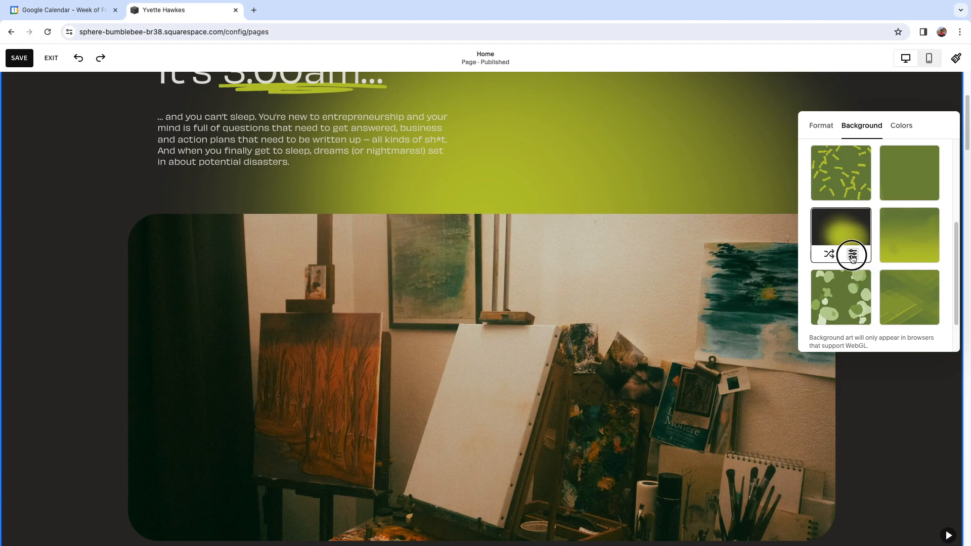
pyautogui.click(853, 254)
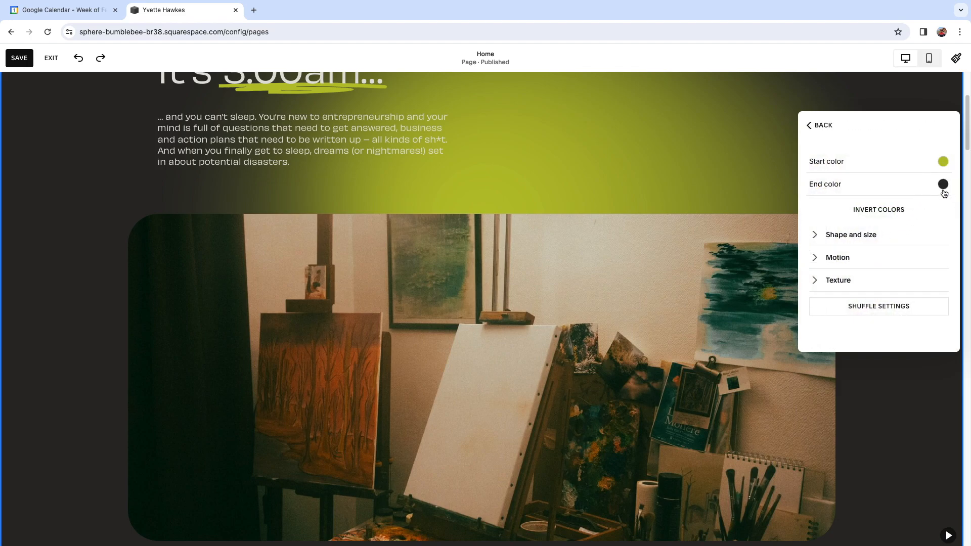
pyautogui.click(943, 185)
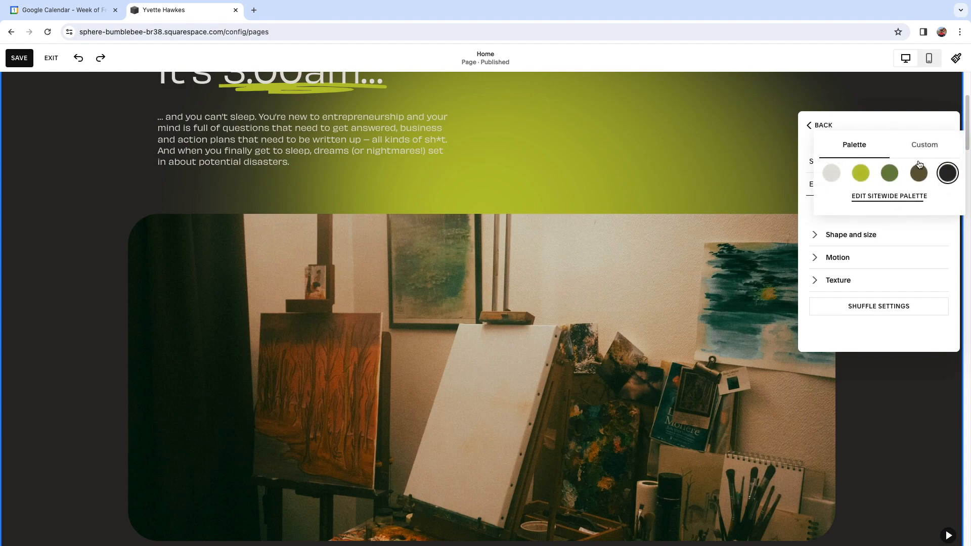
pyautogui.click(923, 147)
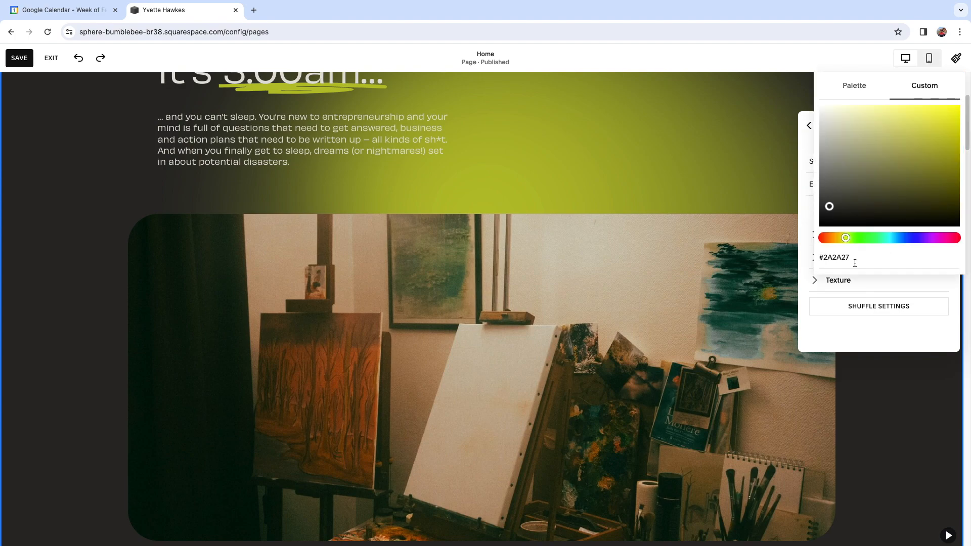
pyautogui.click(811, 220)
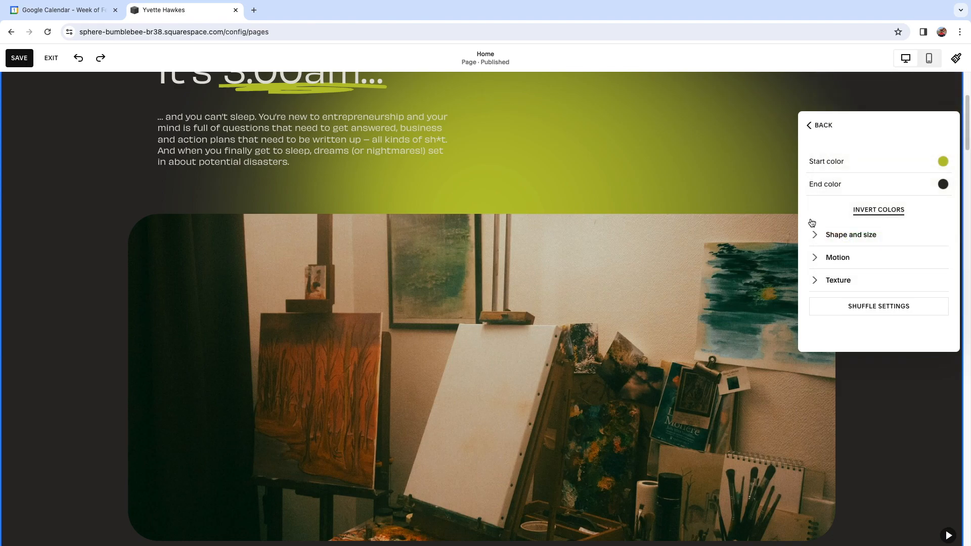
pyautogui.click(863, 208)
pyautogui.click(819, 125)
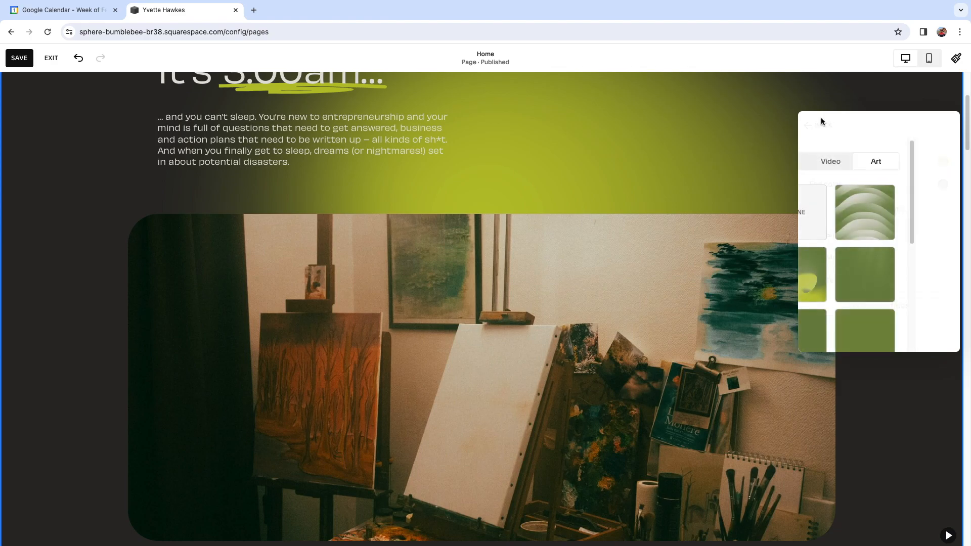
pyautogui.click(750, 162)
# Examine the content settings of the curved arrow image beside the "Is this you?" heading, including its alt text and filename.
pyautogui.scroll(-9, 511, 380)
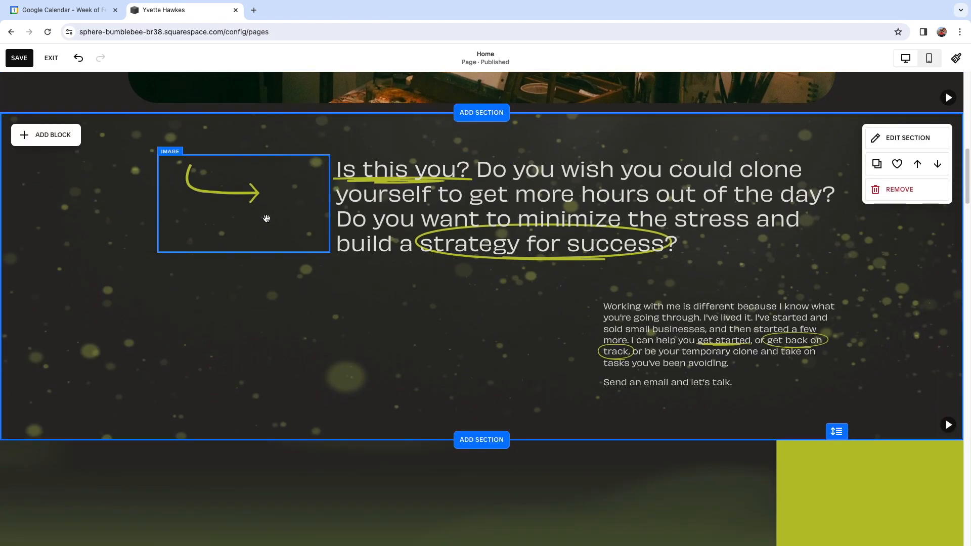
pyautogui.click(266, 218)
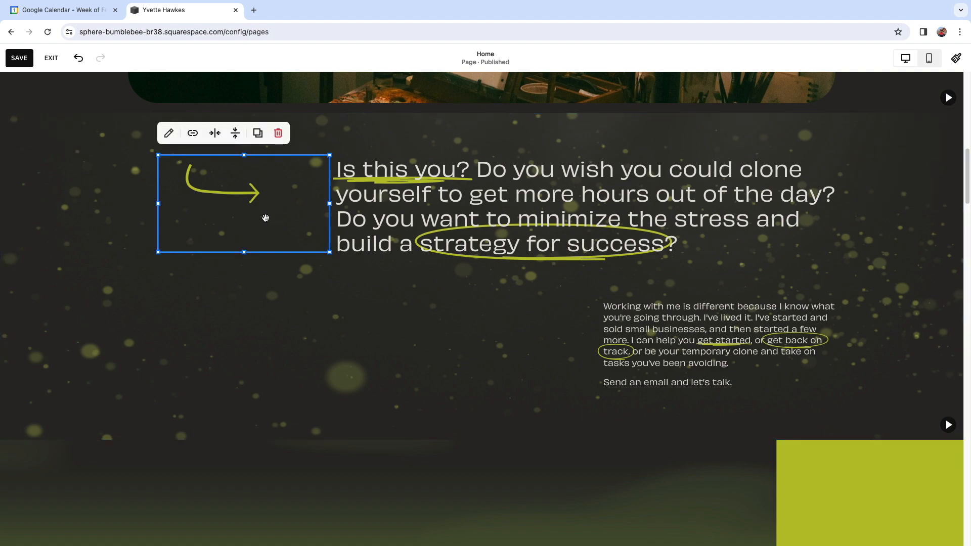
pyautogui.click(169, 133)
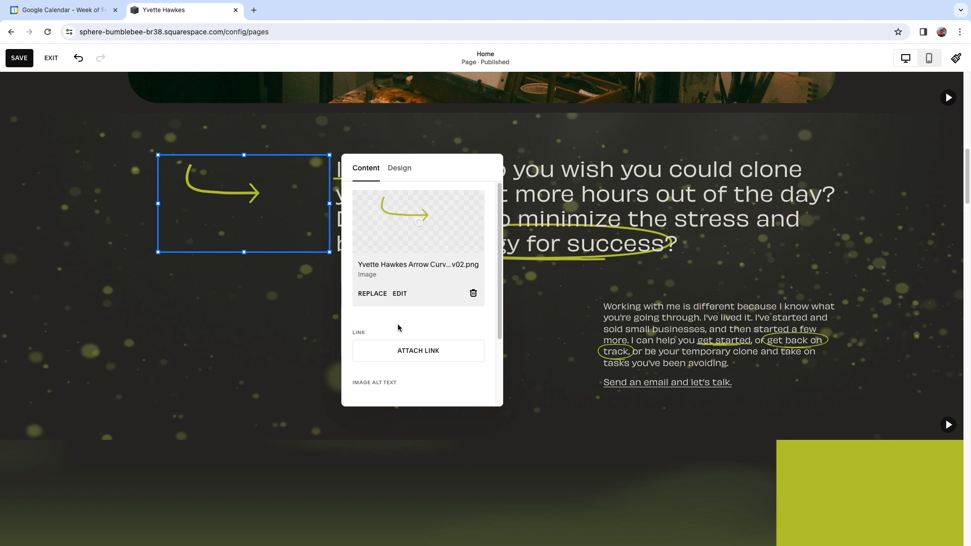
pyautogui.scroll(-1, 409, 286)
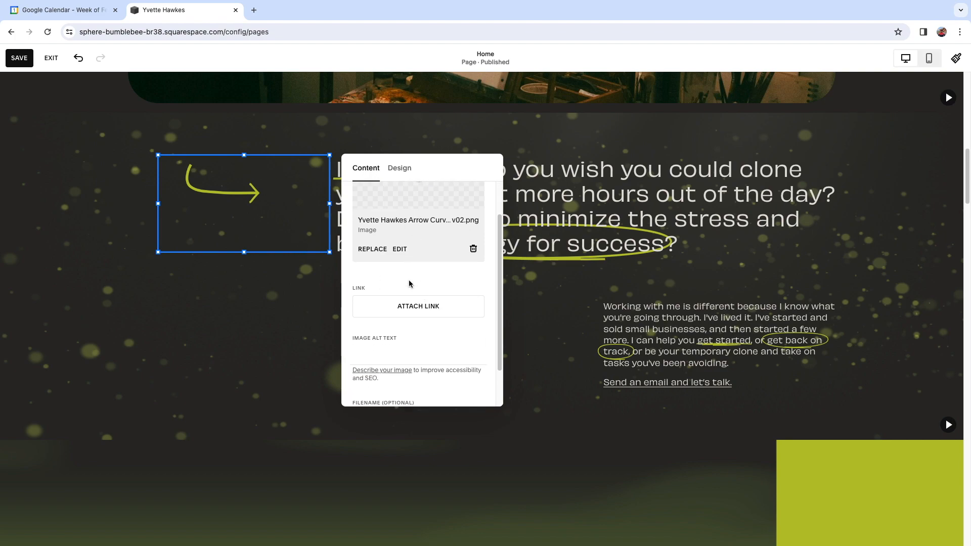
pyautogui.scroll(-1, 410, 284)
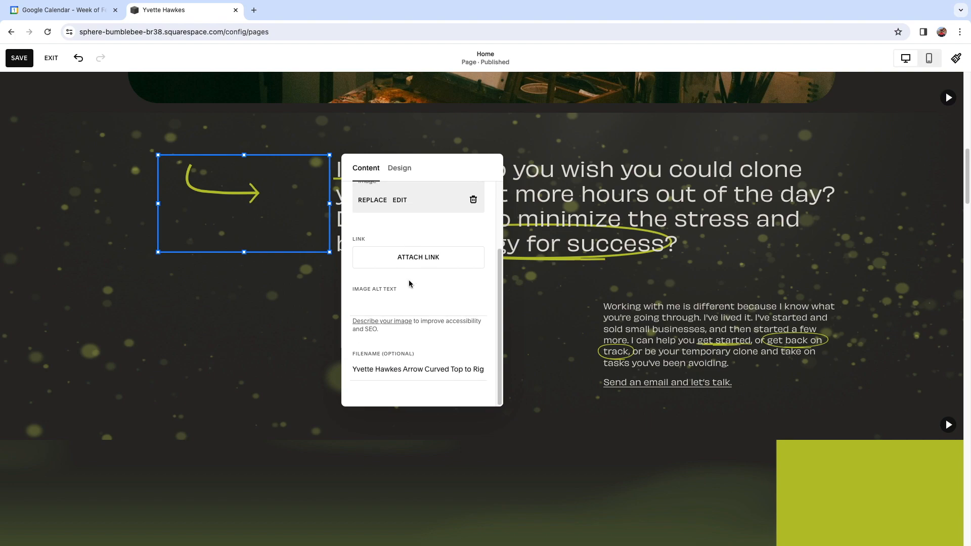
pyautogui.click(260, 315)
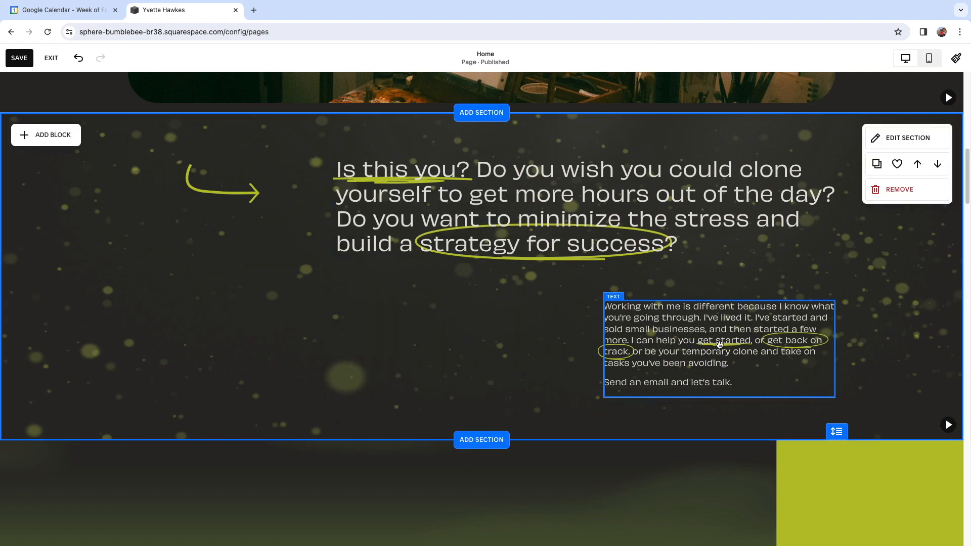
# Open the "Send an email and let's talk." link for editing and view the available link types.
pyautogui.click(678, 350)
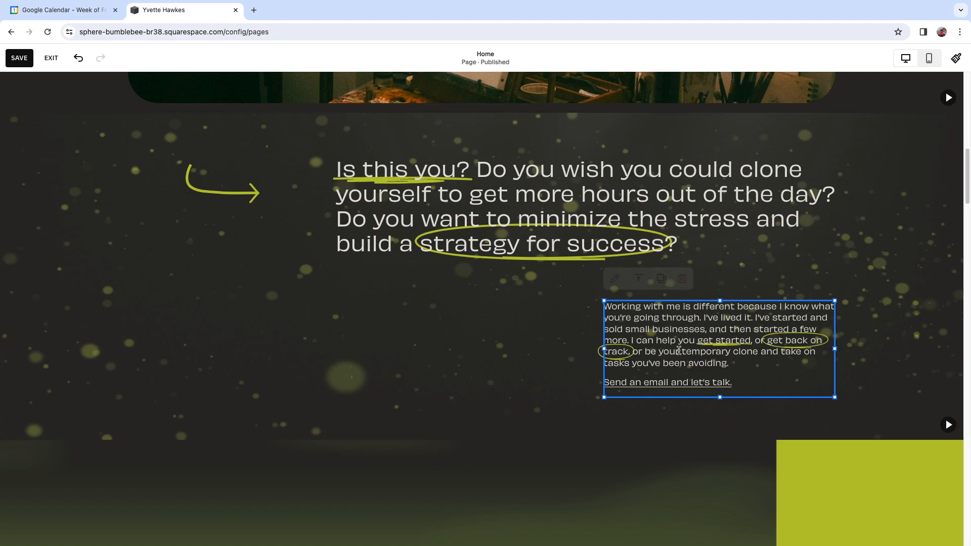
pyautogui.moveTo(732, 383); pyautogui.dragTo(603, 383)
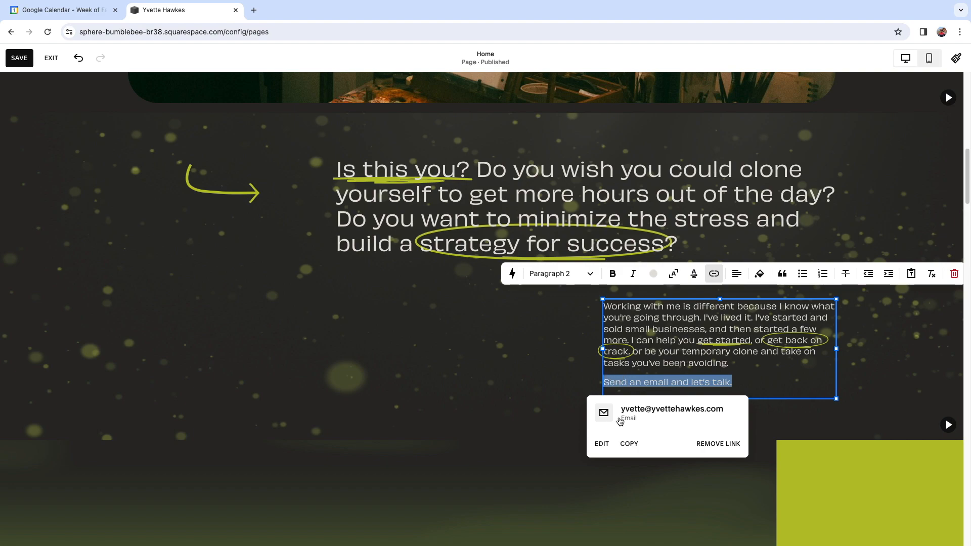
pyautogui.click(601, 444)
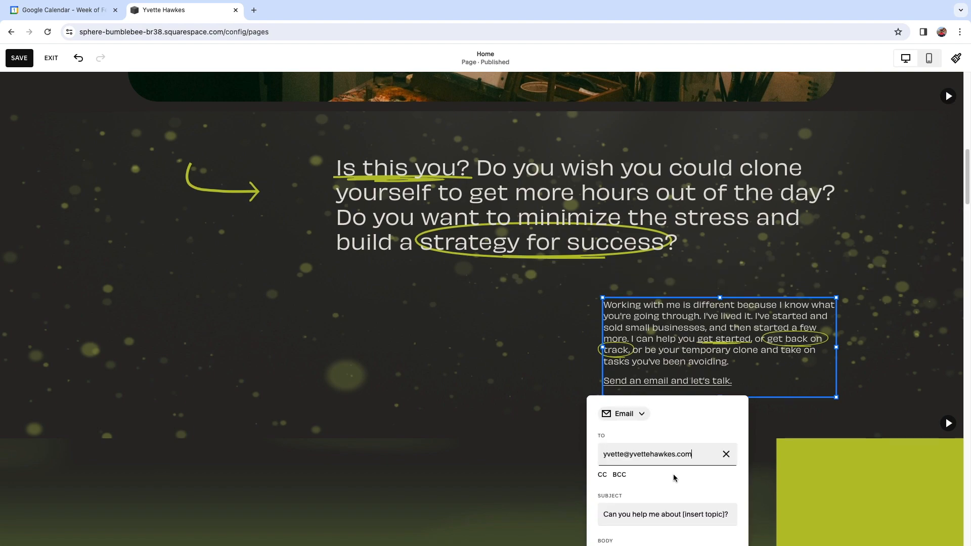
pyautogui.scroll(-1, 672, 475)
pyautogui.click(643, 369)
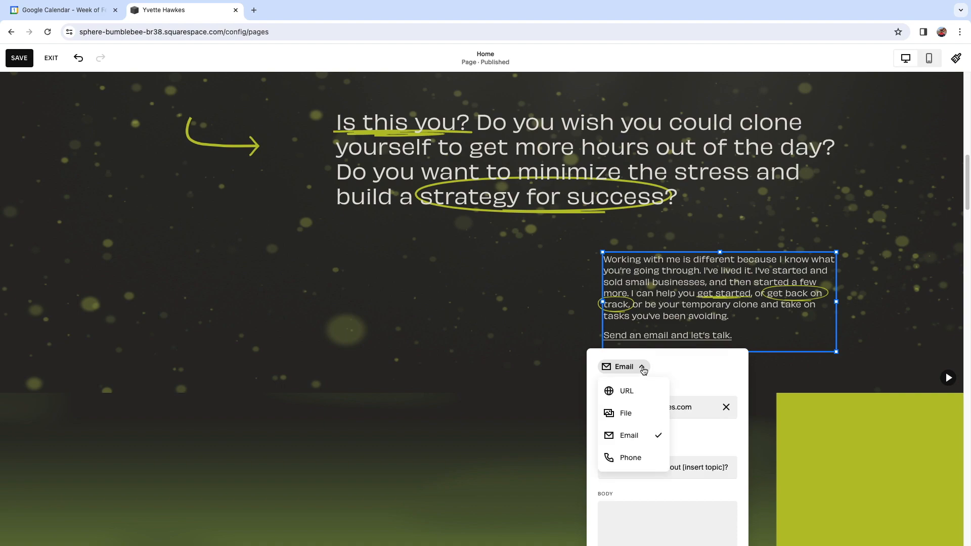
pyautogui.click(643, 369)
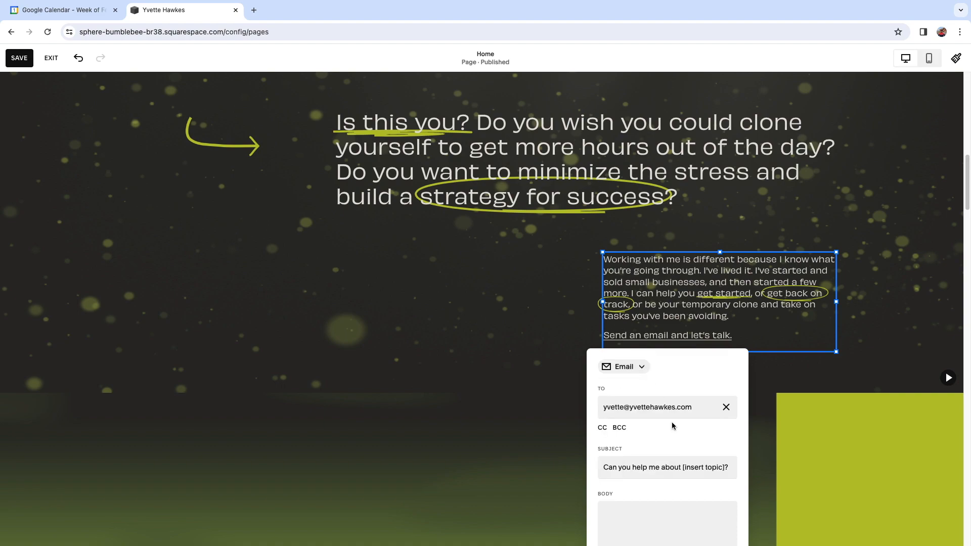
# Review the email link's preset subject and enter a greeting with the recipient's first name as the message body.
pyautogui.scroll(-1, 659, 421)
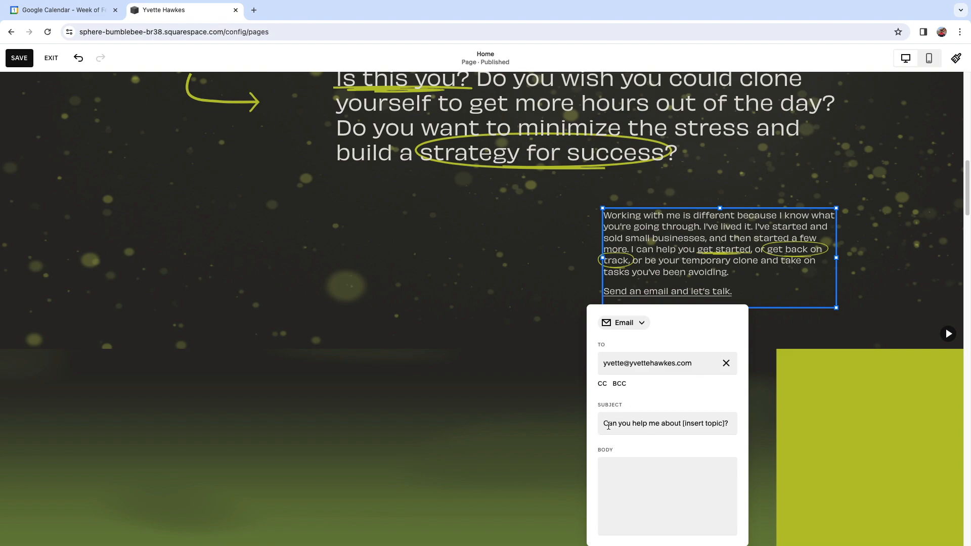
pyautogui.moveTo(607, 425); pyautogui.dragTo(730, 425)
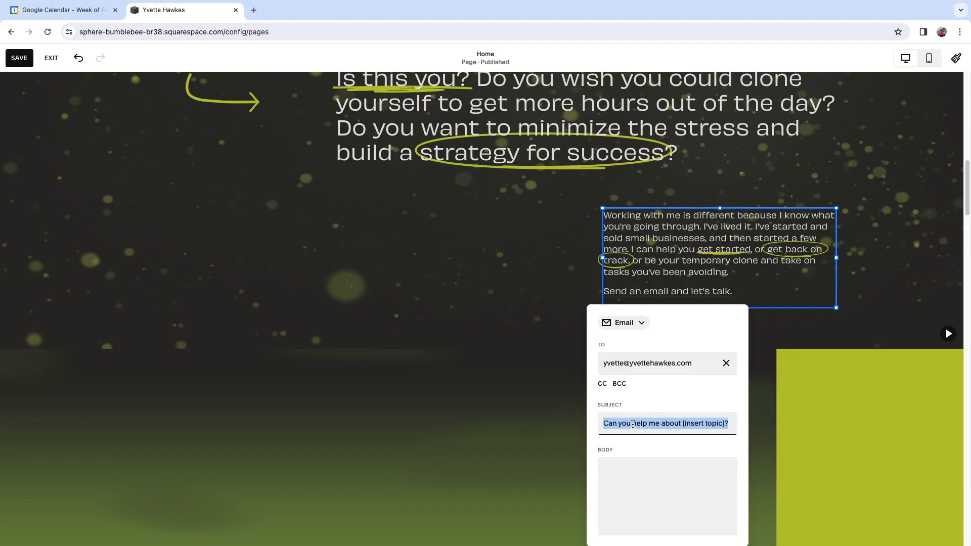
pyautogui.click(712, 423)
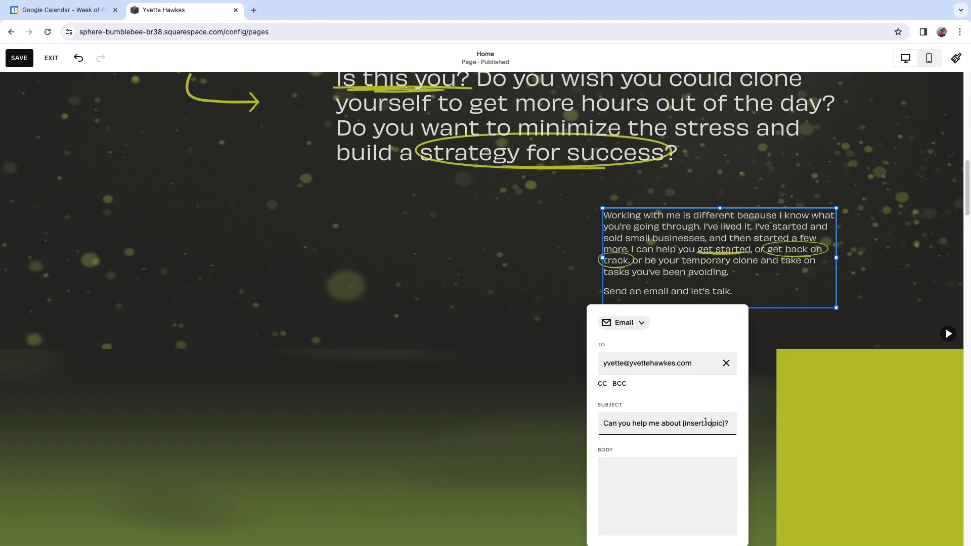
pyautogui.scroll(-1, 640, 491)
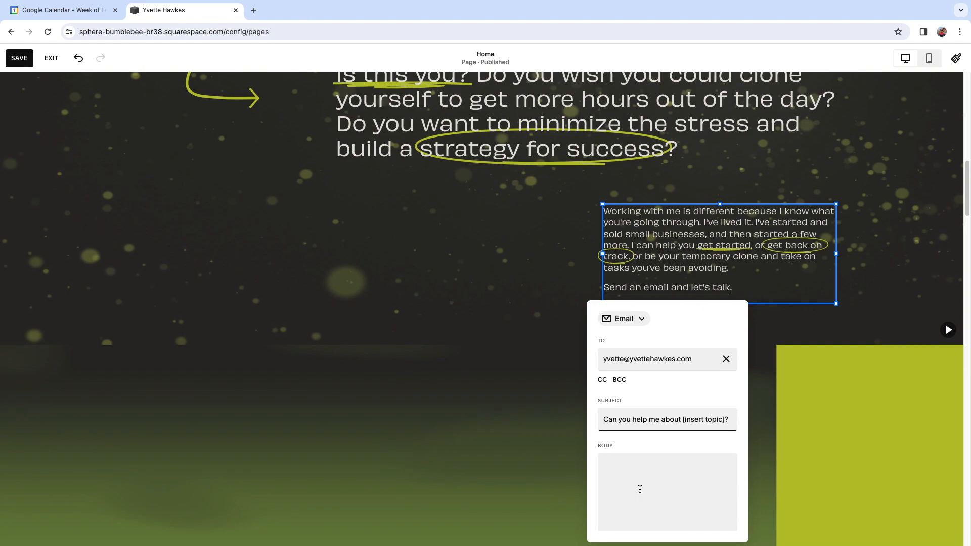
pyautogui.click(636, 479)
pyautogui.write('Hello Yvette!')
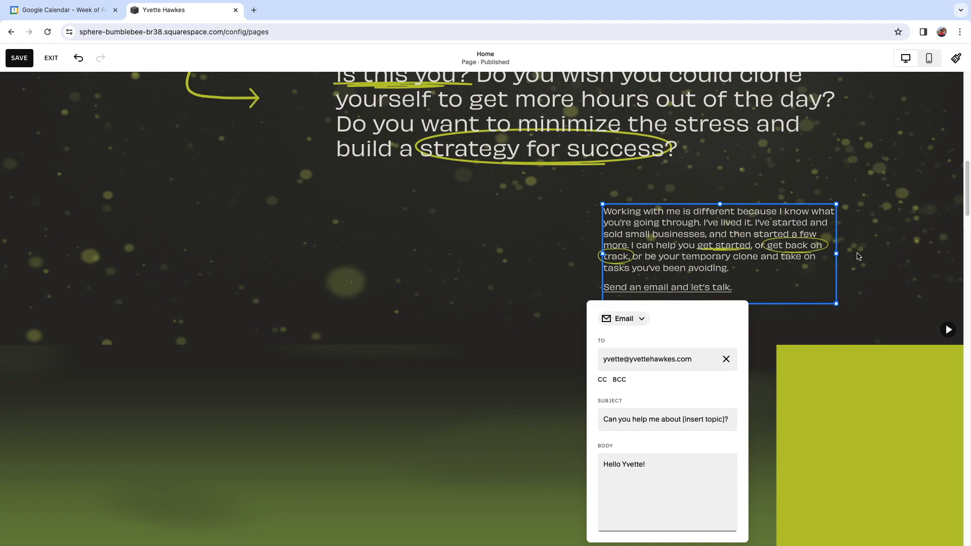
pyautogui.click(884, 265)
pyautogui.click(883, 266)
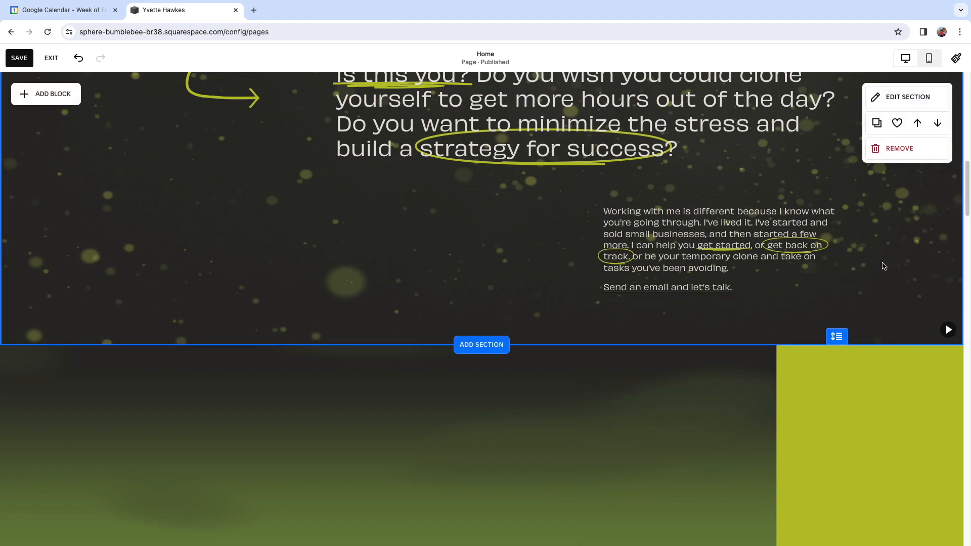
# Play the background animation of the "Is this you?" section.
pyautogui.scroll(2, 945, 410)
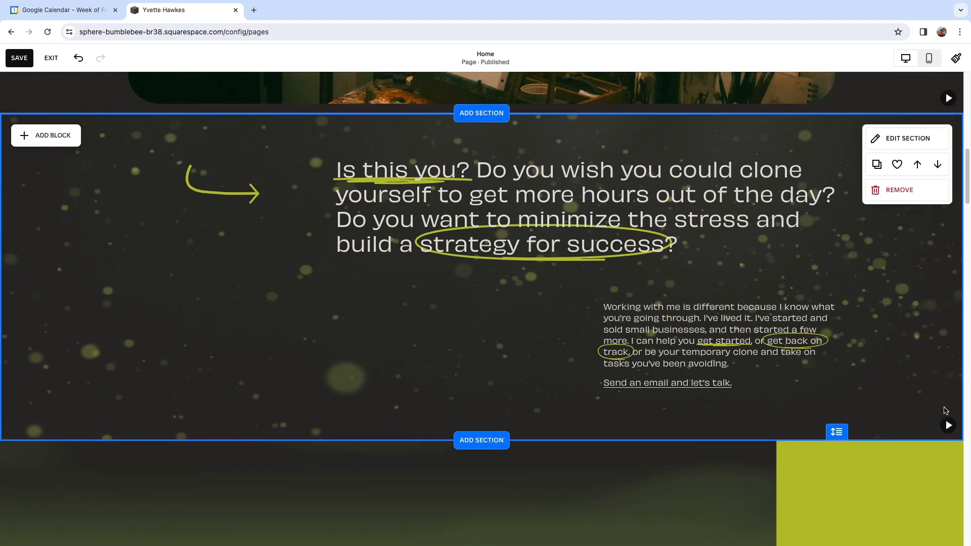
pyautogui.click(948, 427)
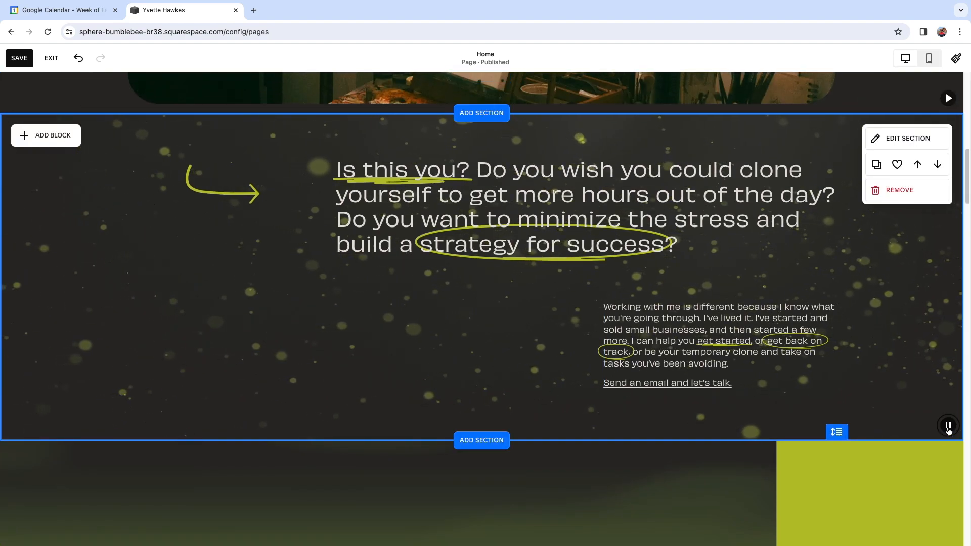
# Pause the background animation of the "Is this you?" section and briefly play the opening section's animation.
pyautogui.click(948, 427)
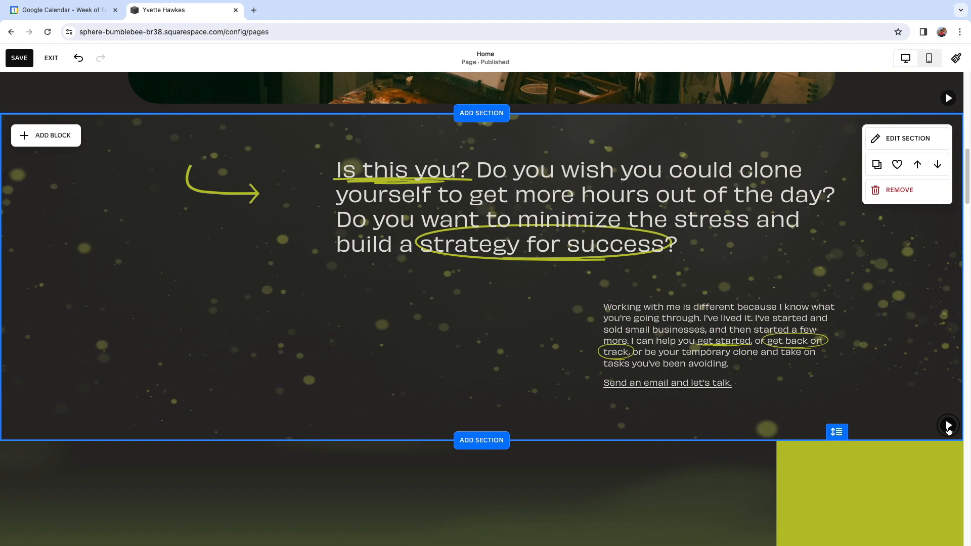
pyautogui.scroll(8, 910, 366)
pyautogui.click(948, 477)
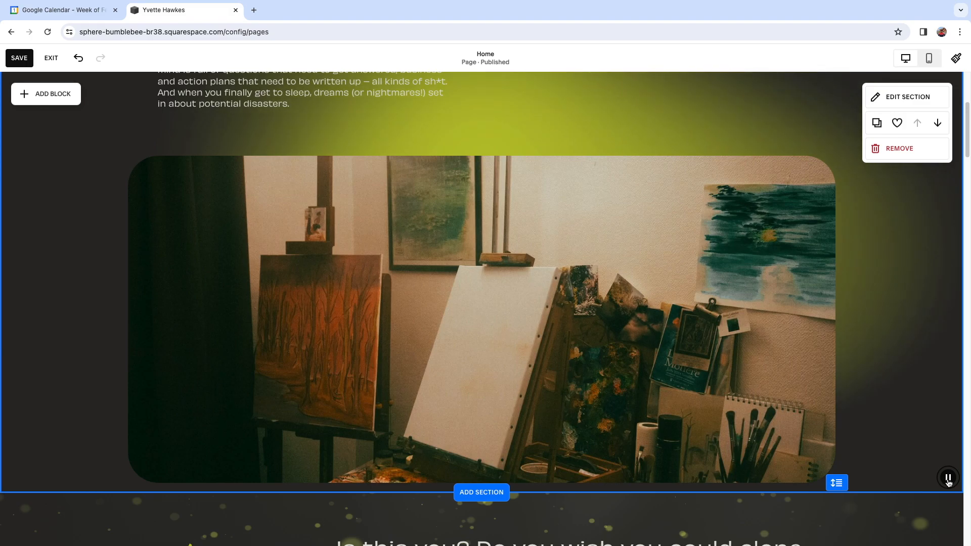
# Examine how the section backgrounds blend into one another from the "It's 3:00am..." section down to the green "About Me" section.
pyautogui.scroll(-10, 911, 430)
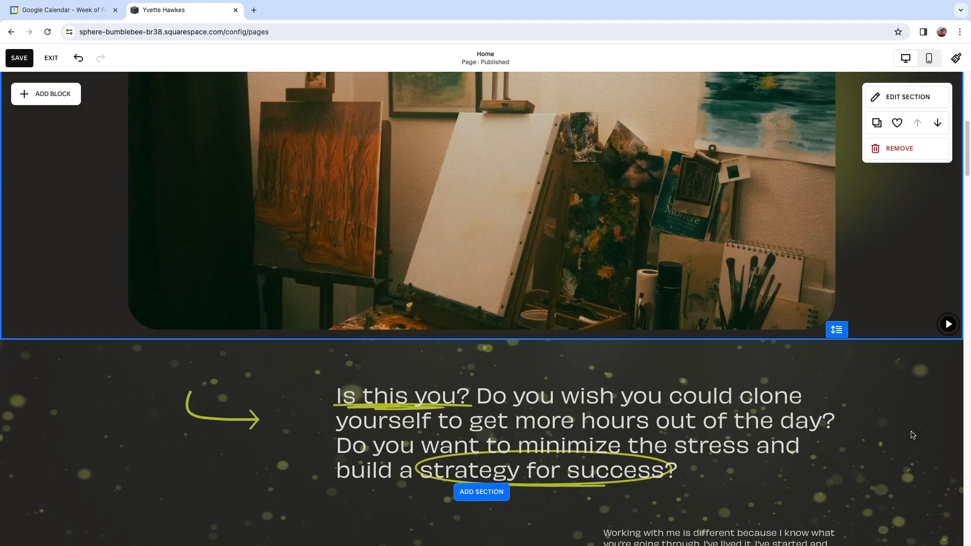
pyautogui.scroll(-4, 758, 354)
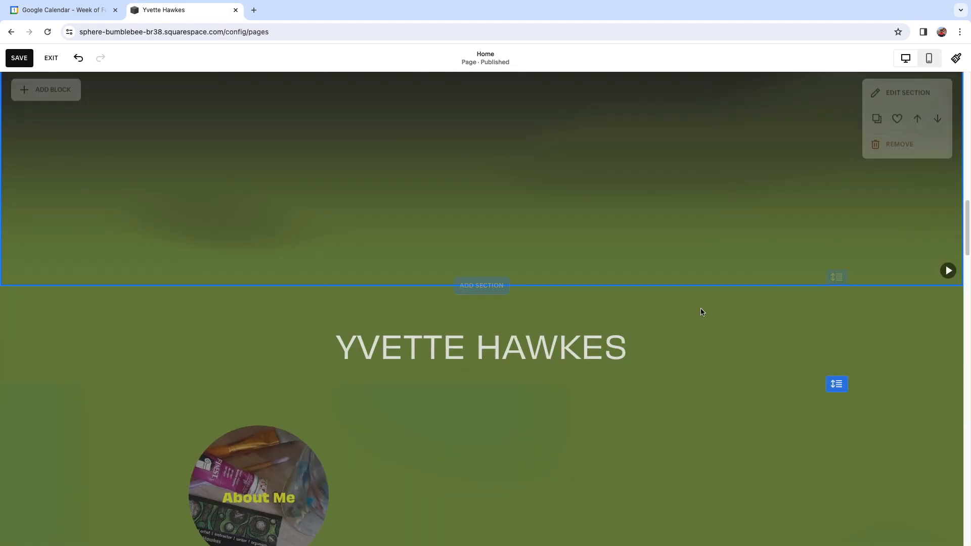
pyautogui.scroll(2, 587, 208)
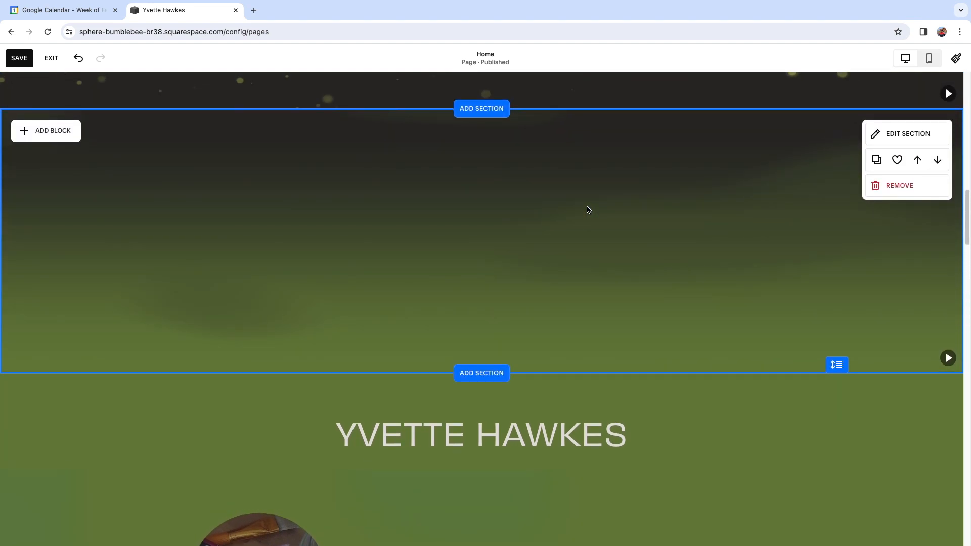
pyautogui.scroll(2, 588, 209)
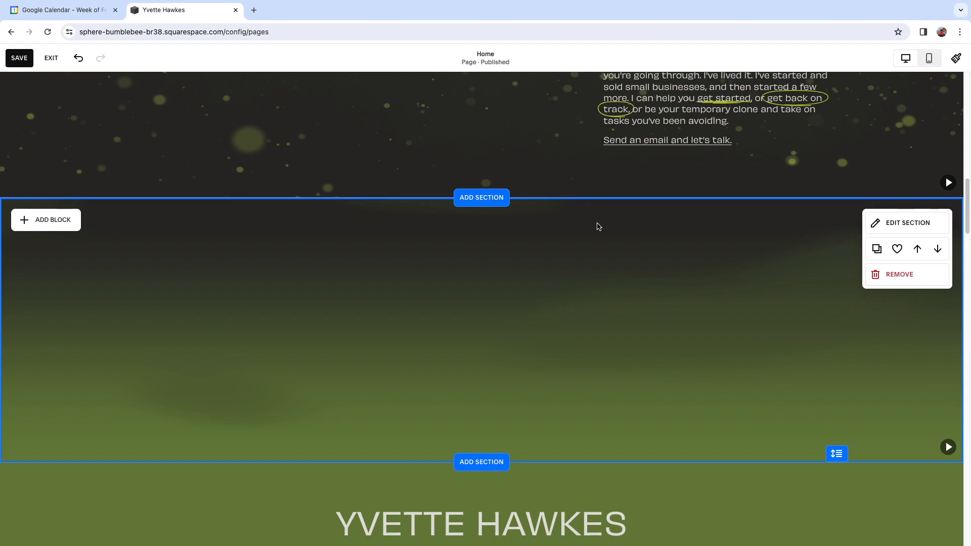
pyautogui.scroll(15, 609, 258)
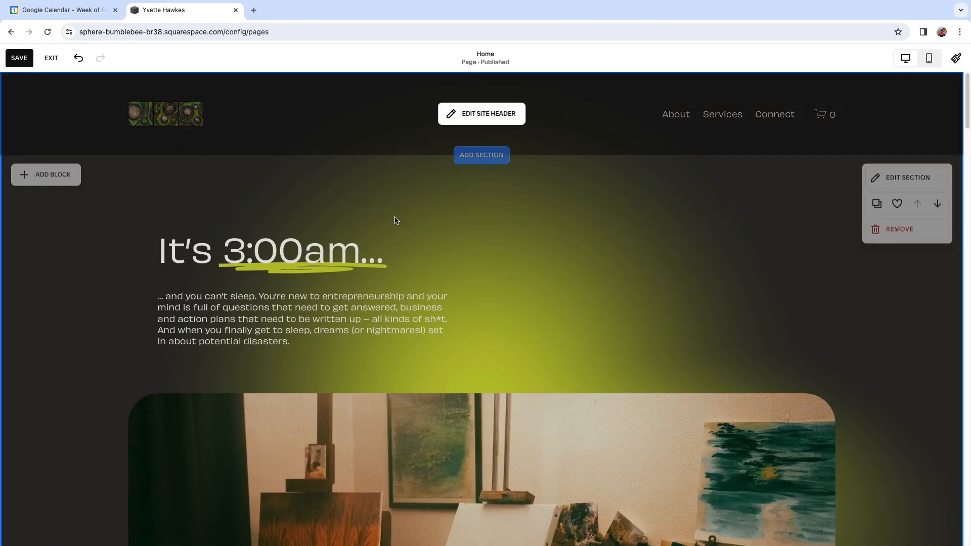
pyautogui.scroll(-6, 383, 197)
pyautogui.scroll(4, 577, 113)
pyautogui.scroll(-3, 538, 281)
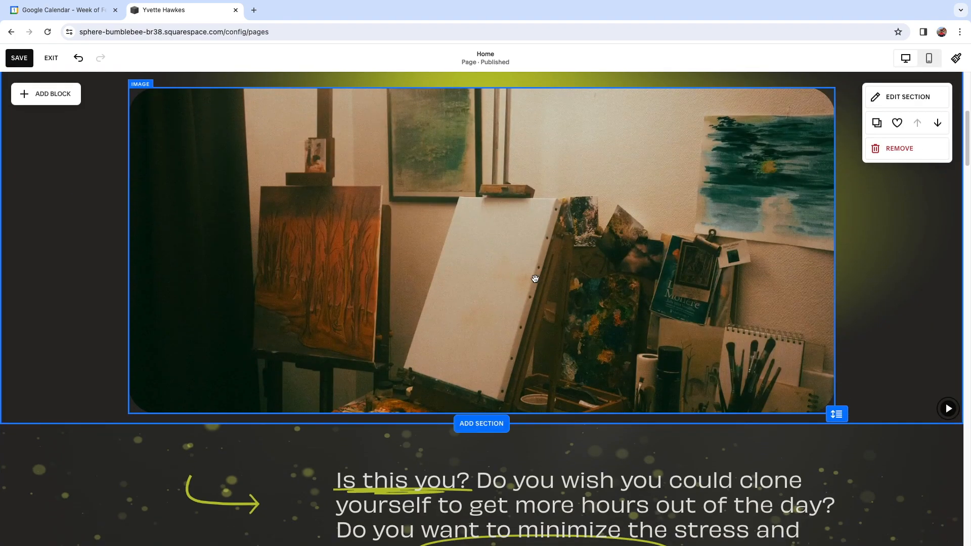
pyautogui.scroll(-15, 537, 281)
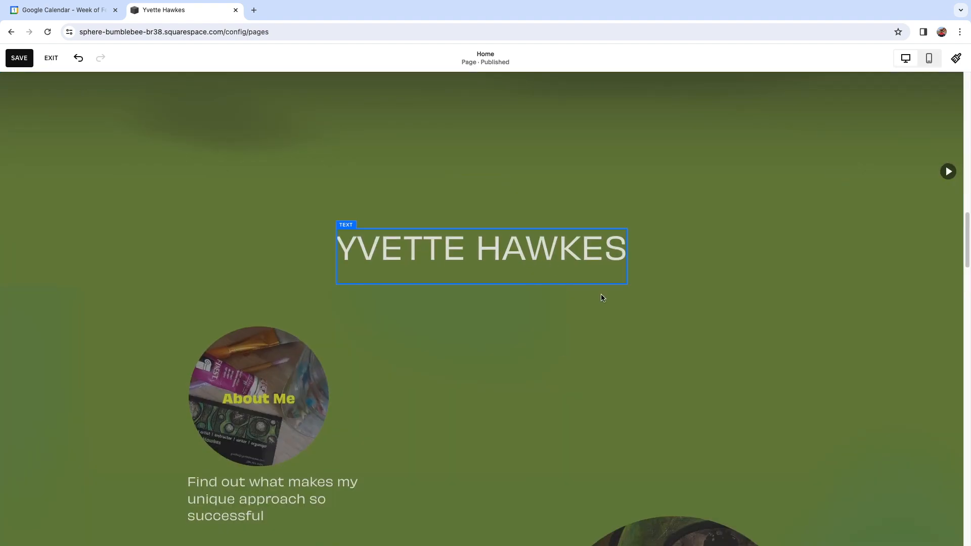
pyautogui.scroll(-4, 606, 283)
pyautogui.scroll(2, 609, 232)
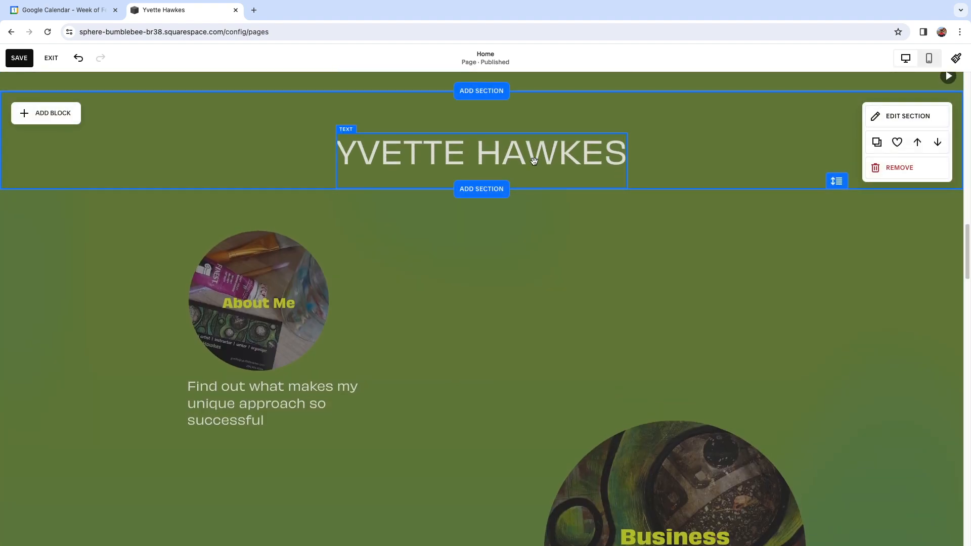
pyautogui.scroll(2, 703, 236)
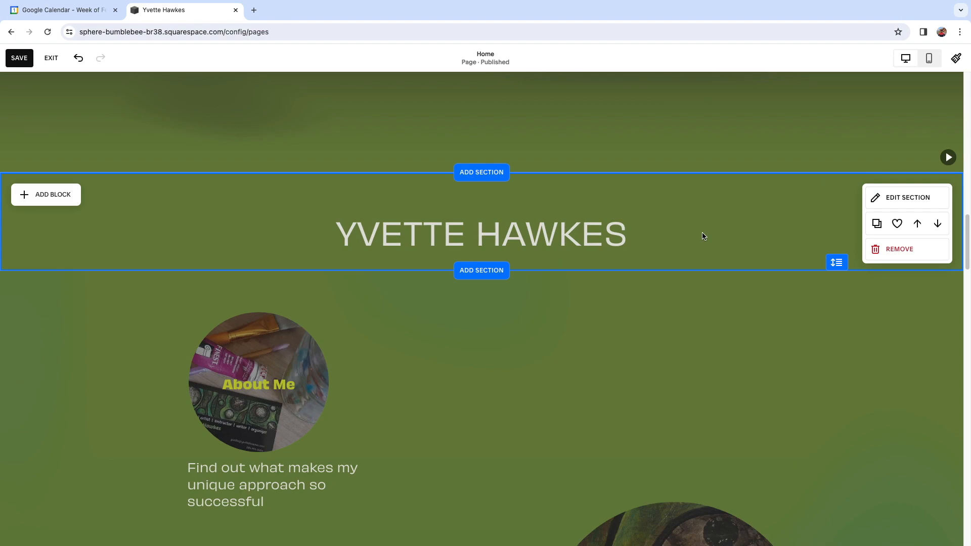
pyautogui.scroll(-5, 652, 394)
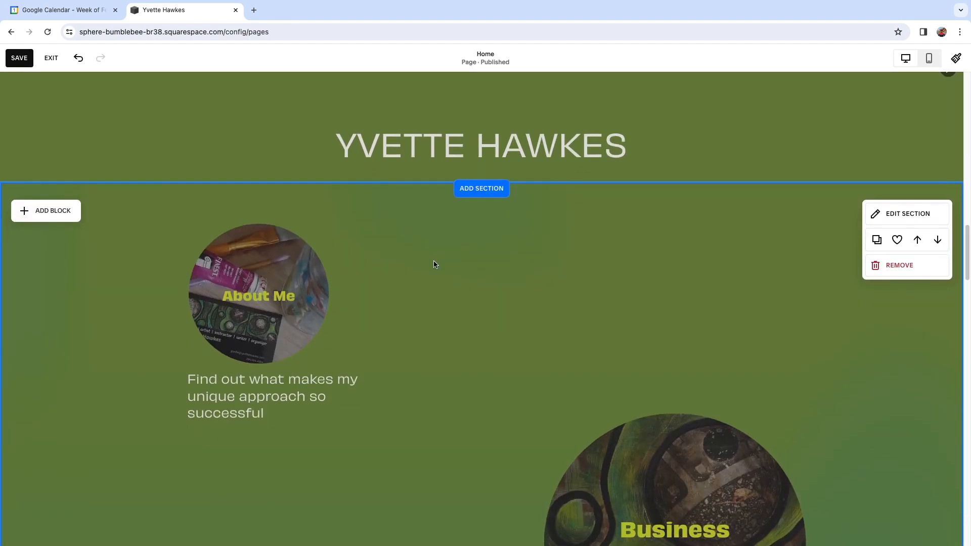
pyautogui.scroll(-5, 688, 397)
pyautogui.scroll(12, 686, 396)
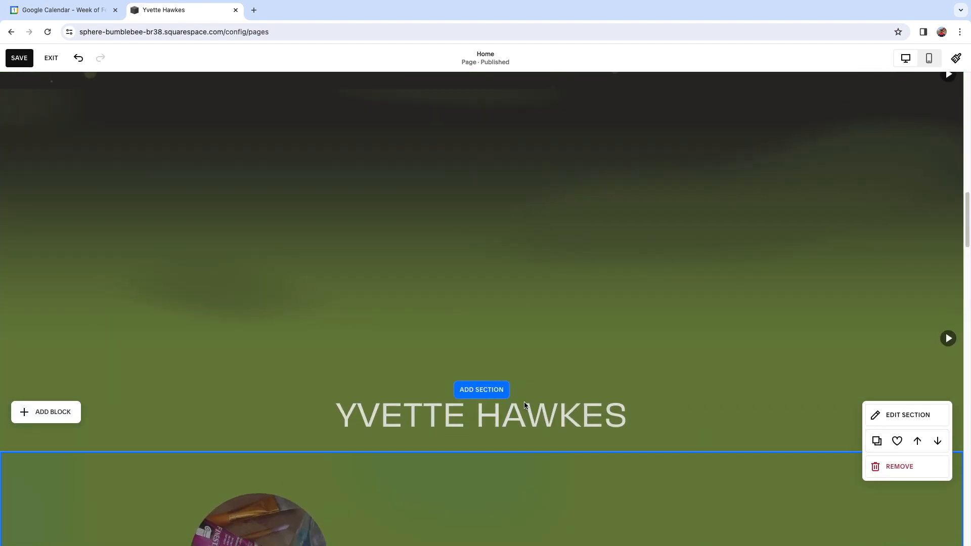
# Open the design settings of the "About Me" image and view its available 1:1 shapes.
pyautogui.scroll(-4, 412, 426)
pyautogui.scroll(-1, 412, 427)
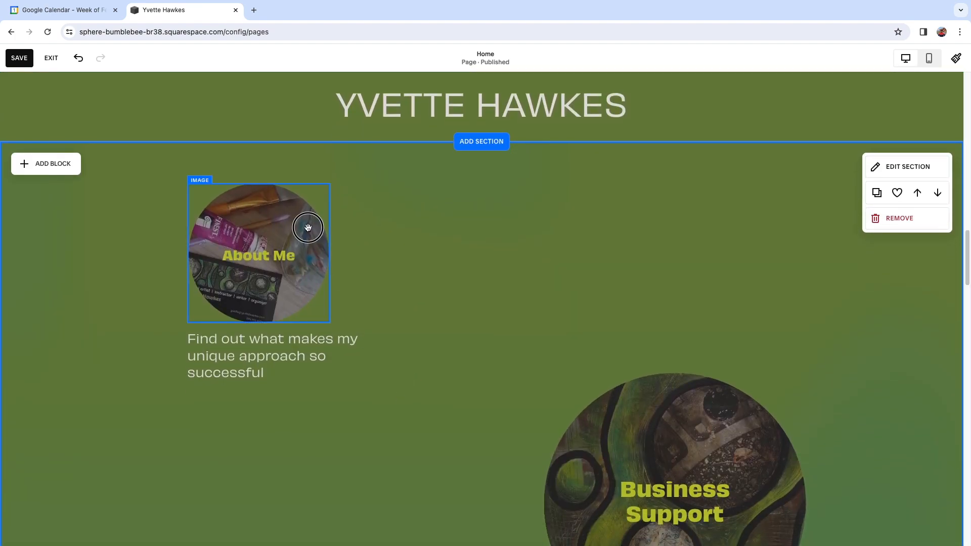
pyautogui.click(307, 228)
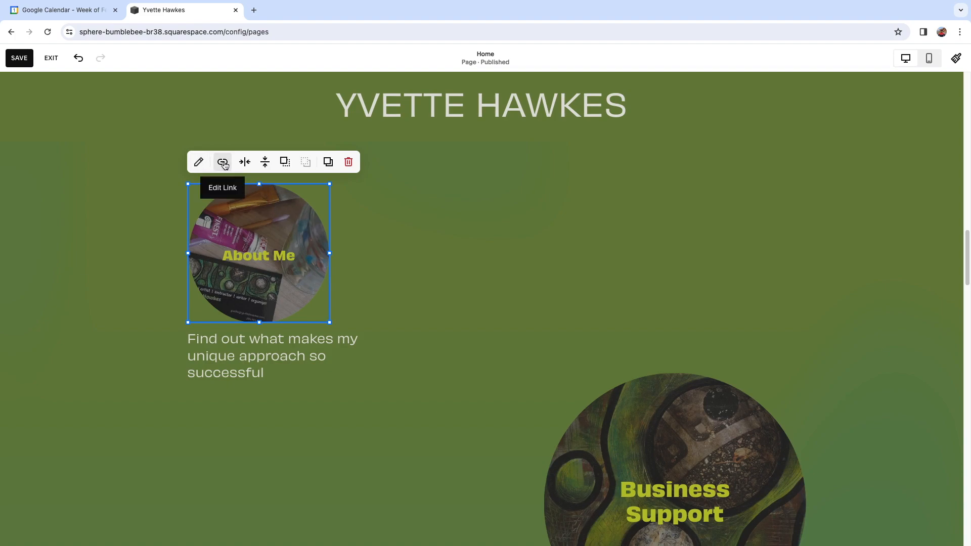
pyautogui.click(201, 163)
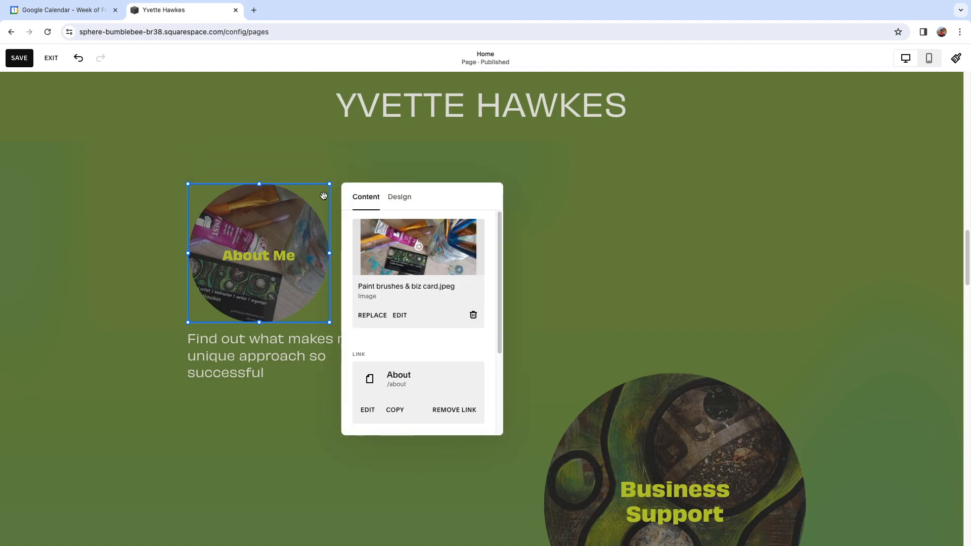
pyautogui.click(400, 199)
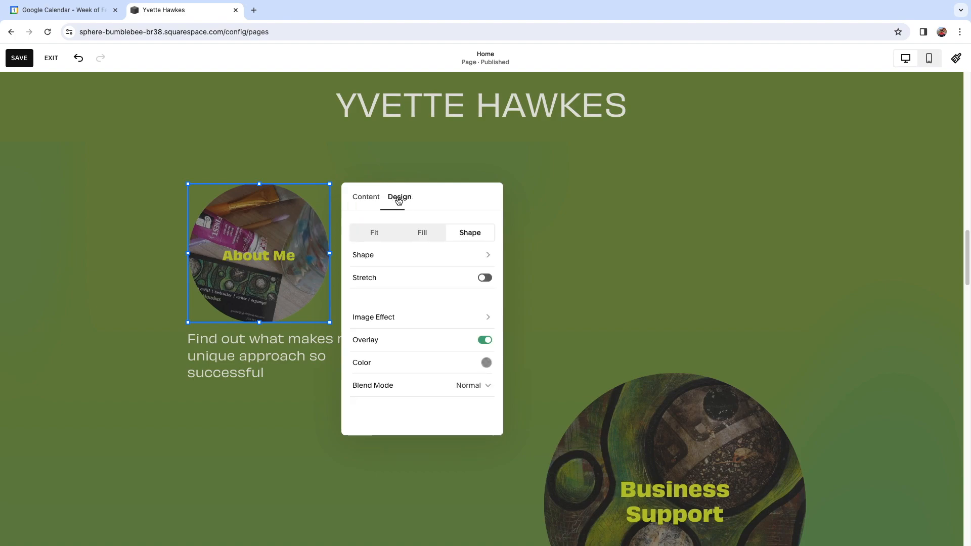
pyautogui.click(487, 255)
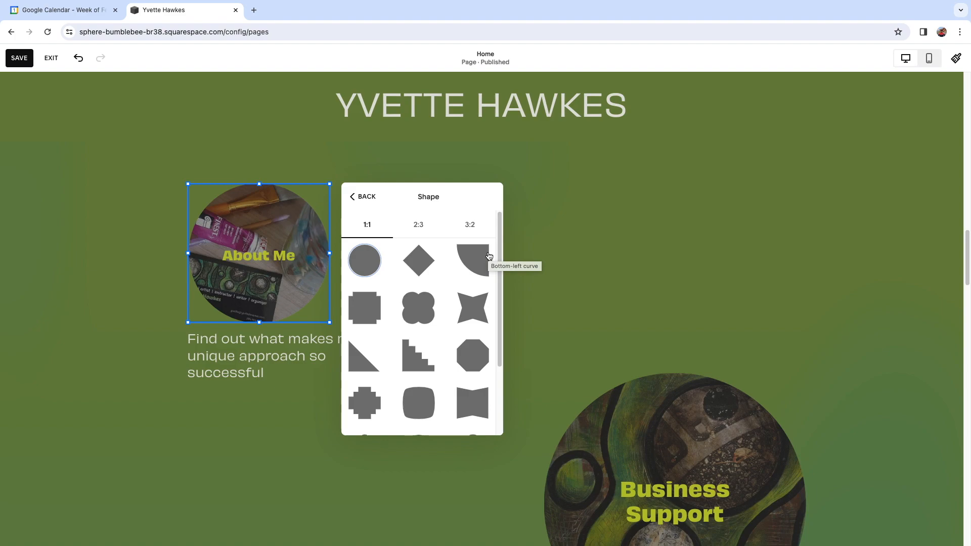
# Try the four-lobed shape on the "About Me" image, restore the circle and browse the remaining 1:1 shapes.
pyautogui.click(424, 316)
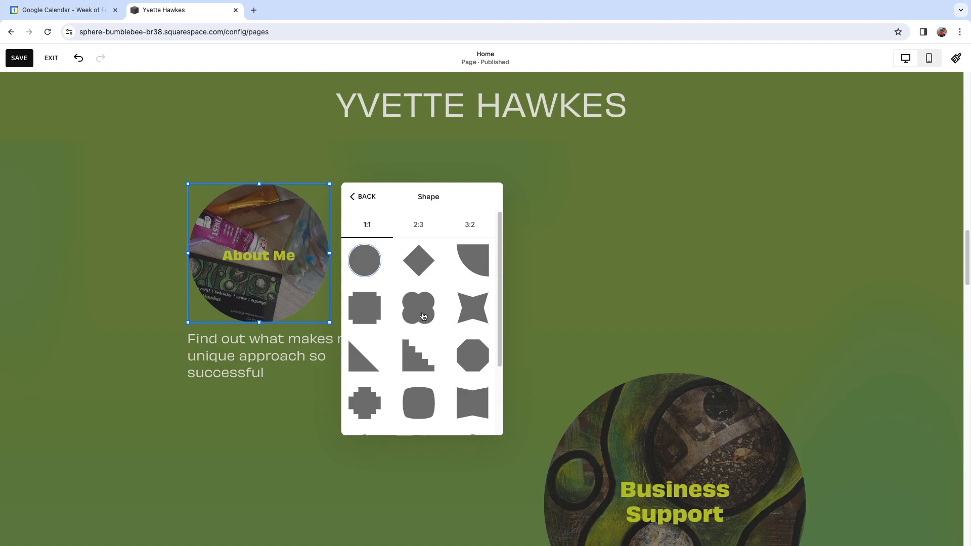
pyautogui.click(370, 269)
pyautogui.click(425, 317)
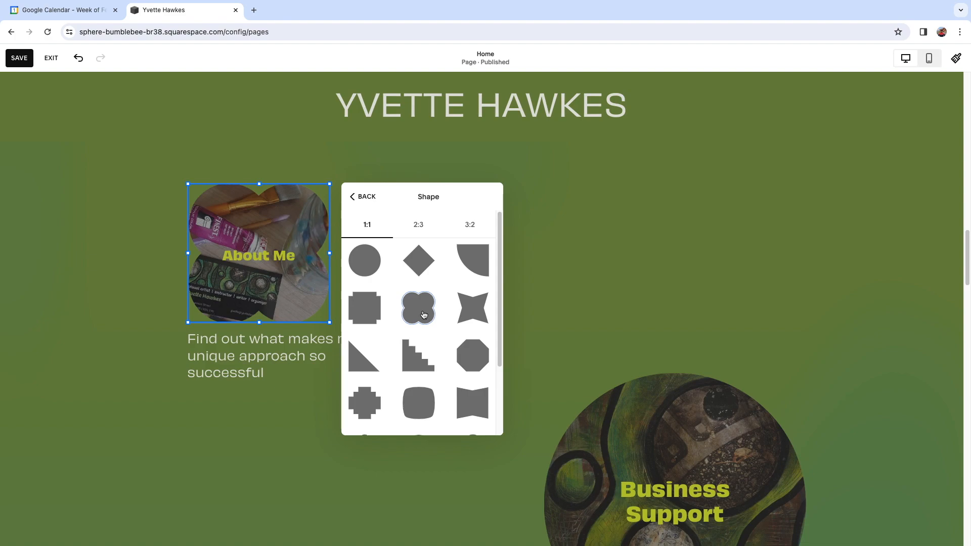
pyautogui.click(369, 271)
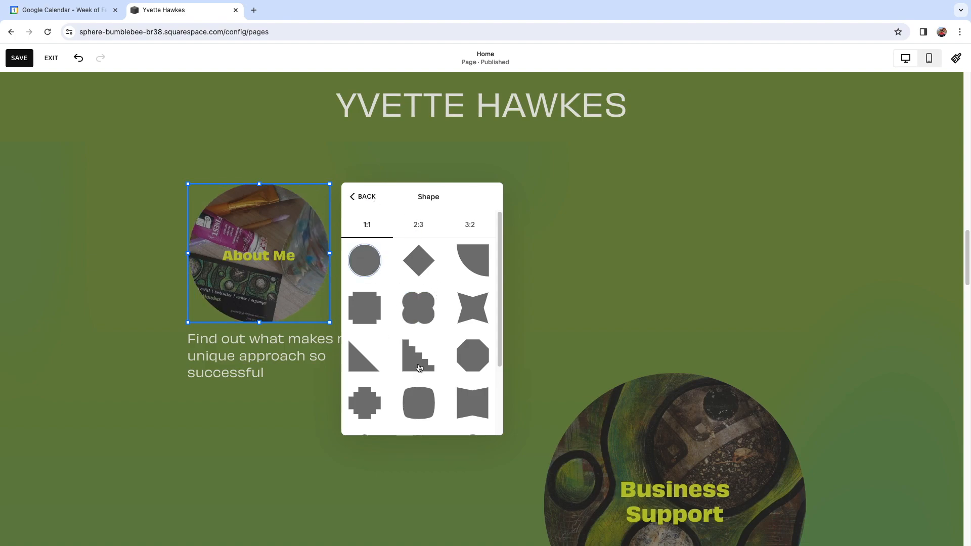
pyautogui.scroll(-2, 418, 374)
pyautogui.scroll(2, 421, 352)
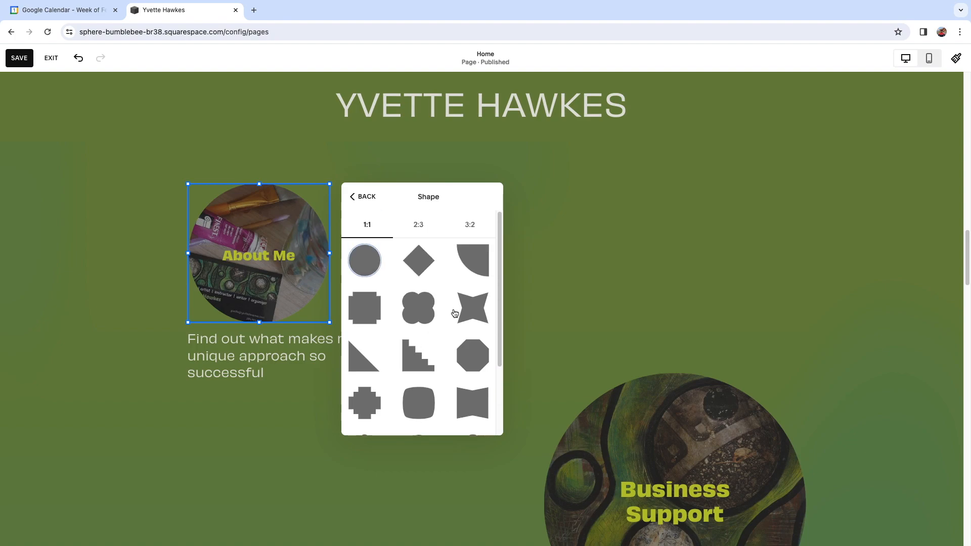
# Try the 2:3 oval shape on the "About Me" image and return it to the 1:1 circle.
pyautogui.click(418, 225)
pyautogui.click(370, 260)
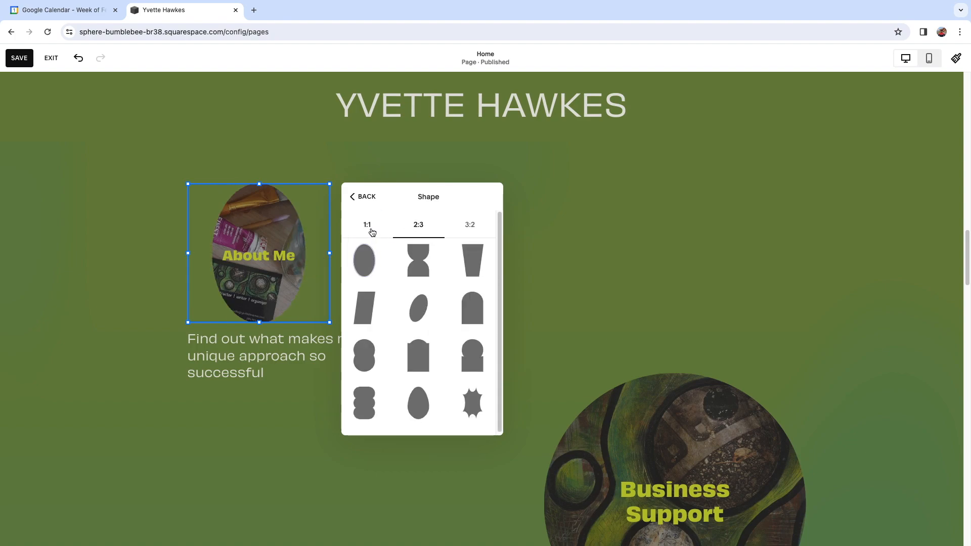
pyautogui.click(368, 225)
pyautogui.click(363, 260)
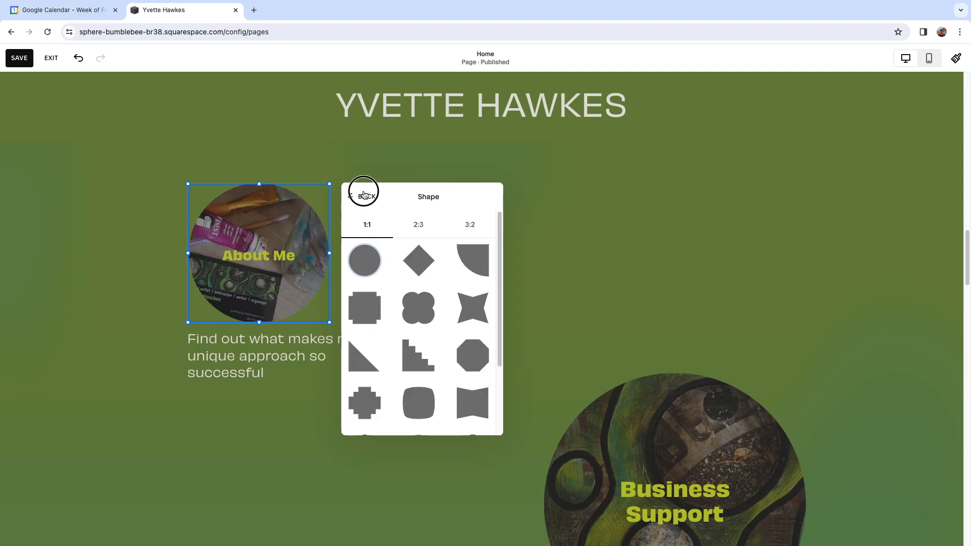
# Try the Fill and Fit display modes on the "About Me" image and return it to Shape.
pyautogui.click(364, 196)
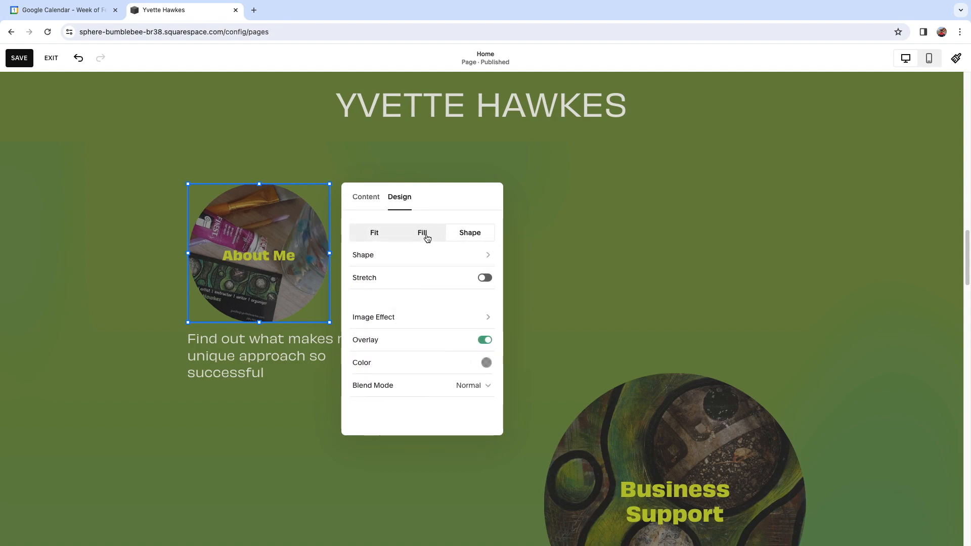
pyautogui.click(424, 233)
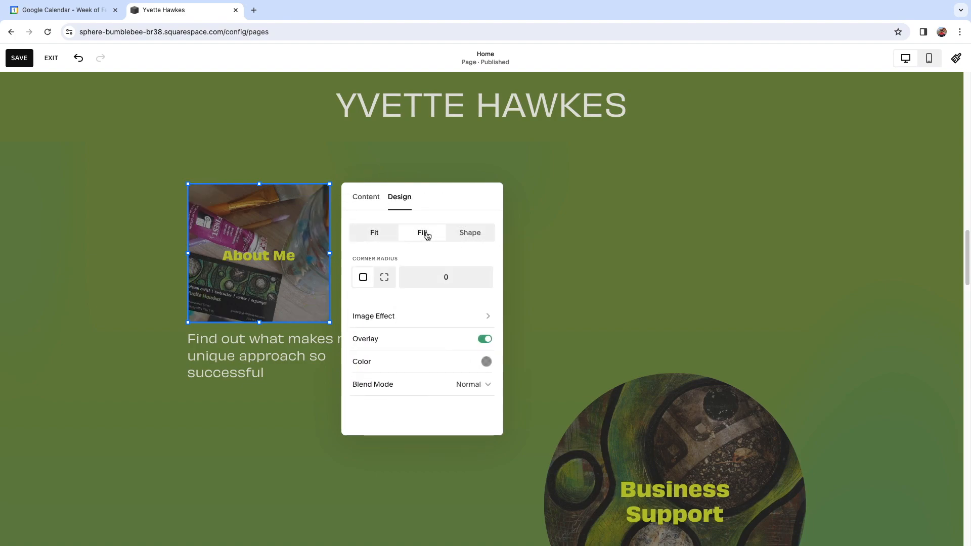
pyautogui.click(375, 233)
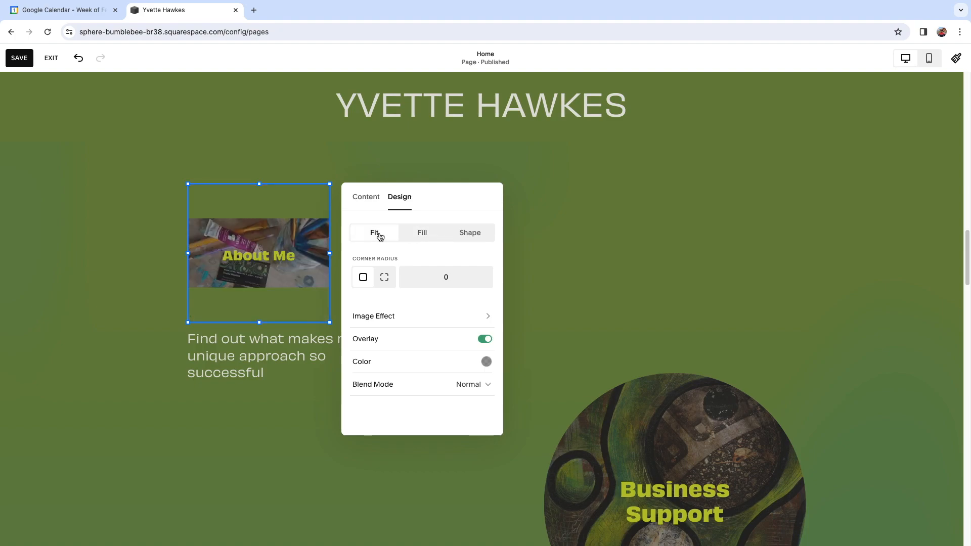
pyautogui.click(423, 236)
pyautogui.click(480, 235)
# Review the "About Me" image's content settings and open its About page link for viewing without changing it.
pyautogui.click(365, 198)
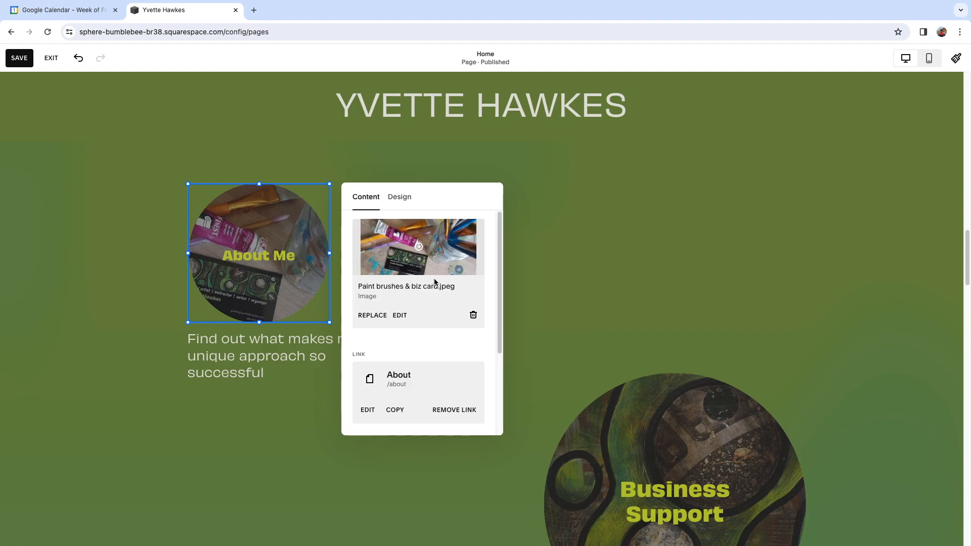
pyautogui.scroll(-3, 419, 346)
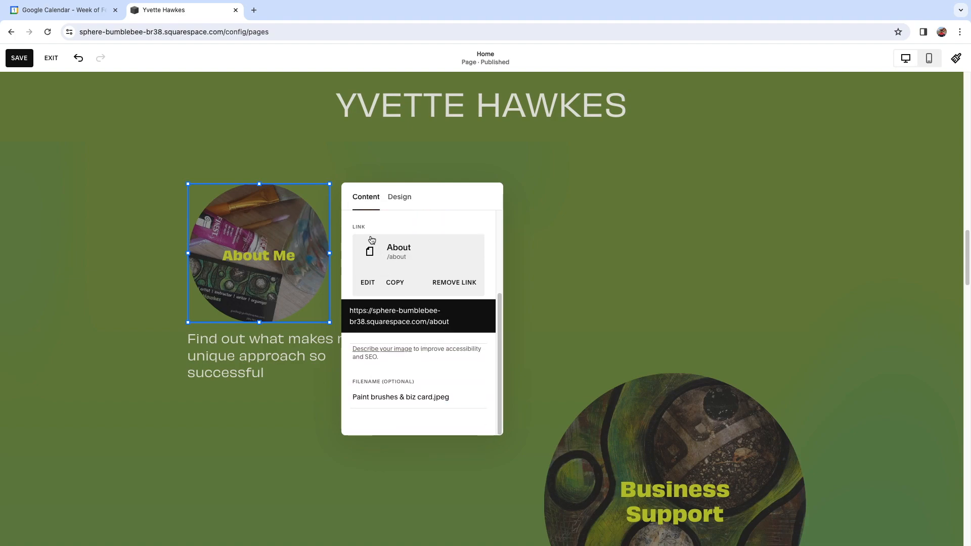
pyautogui.click(368, 282)
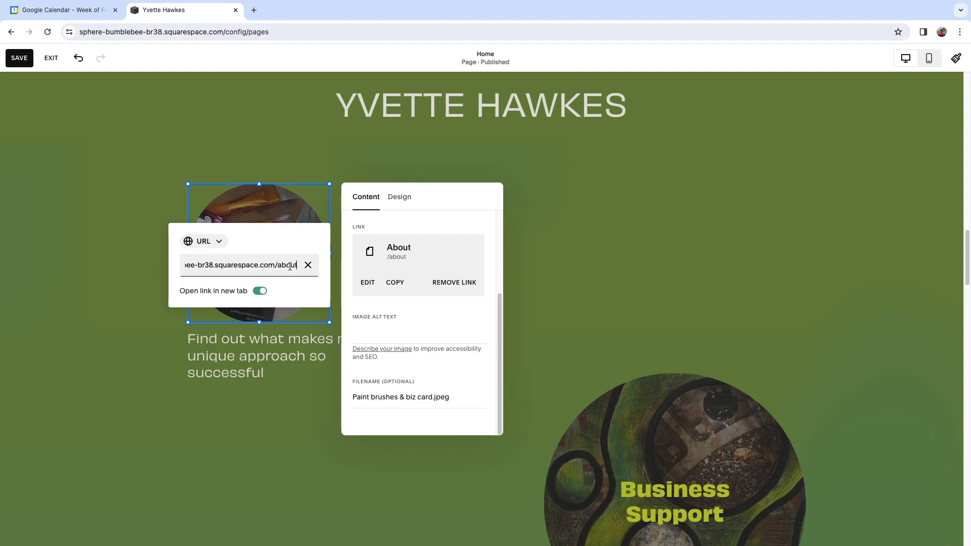
pyautogui.click(429, 309)
# Paste the copied image description ending in "Bird eye's view. Artsy close-up." as the "About Me" image's alt text.
pyautogui.click(398, 333)
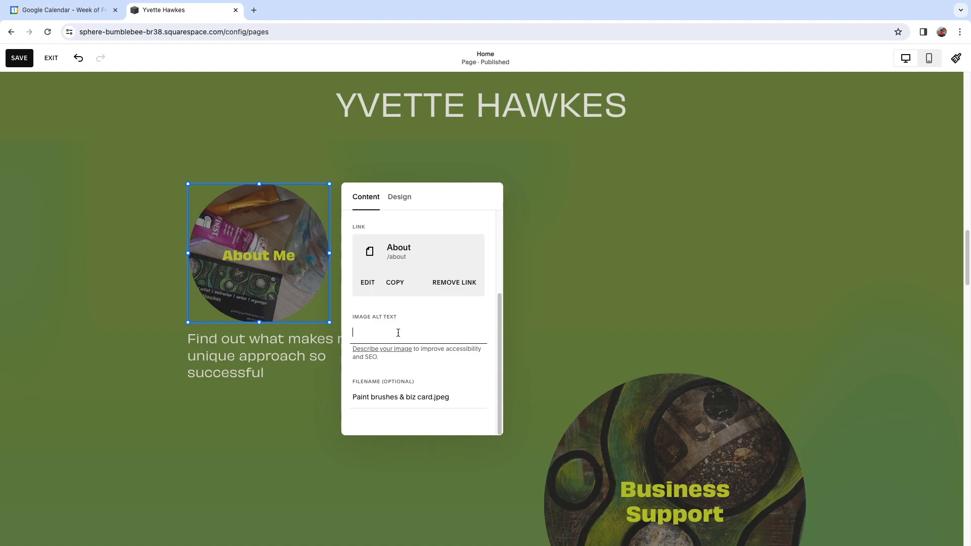
pyautogui.hotkey('ctrl', 'v')
pyautogui.moveTo(465, 333); pyautogui.dragTo(489, 334)
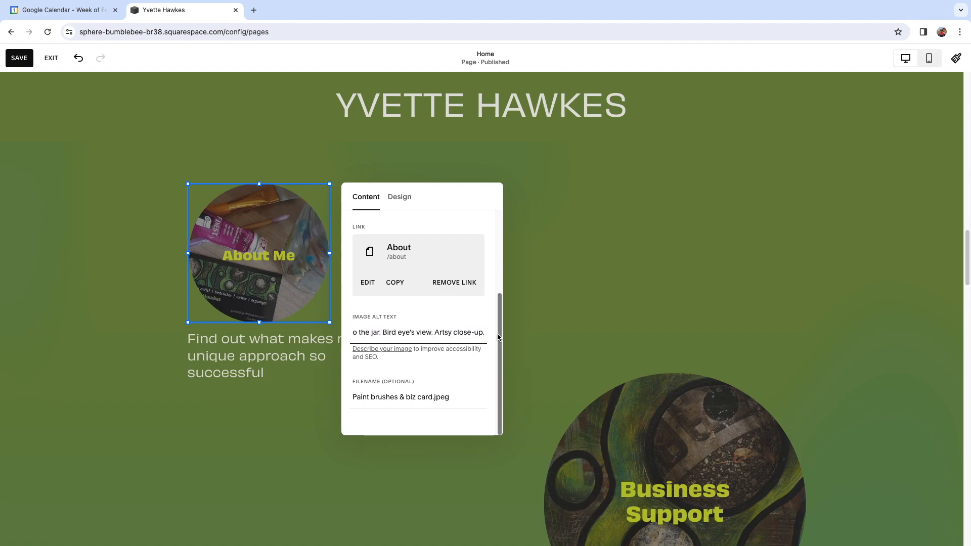
# Append a sentence beginning "Image shape is a ro" to the end of the "About Me" image's alt text.
pyautogui.write('Imag')
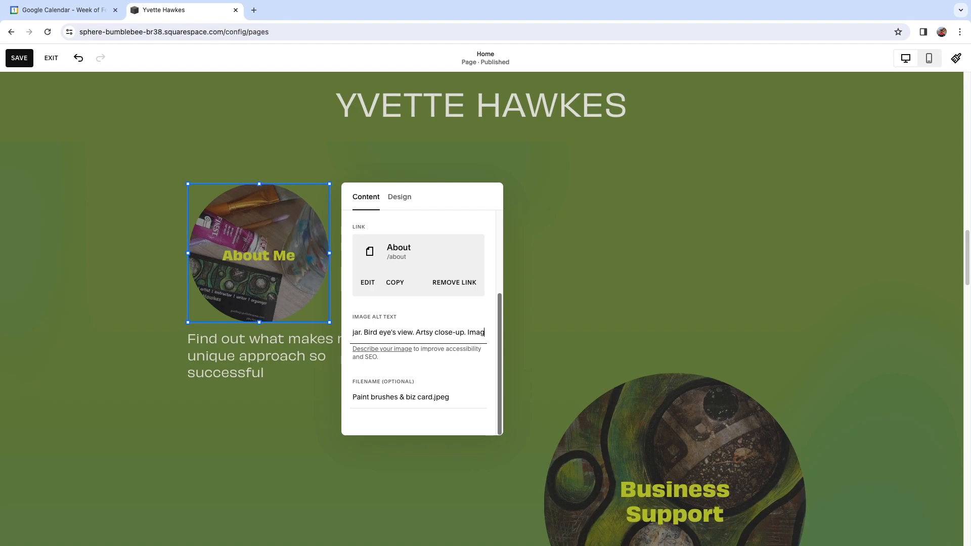
pyautogui.write('e shape is a')
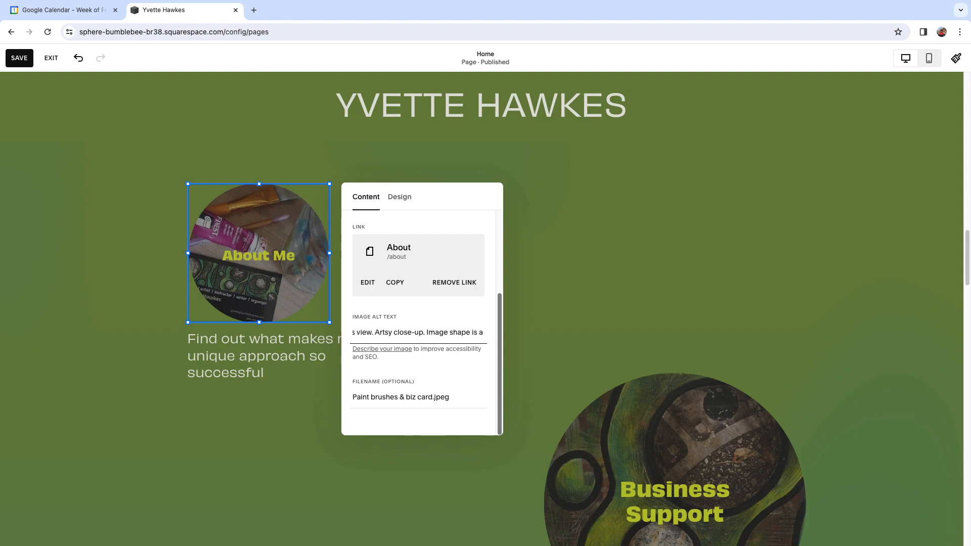
pyautogui.write(' bubble')
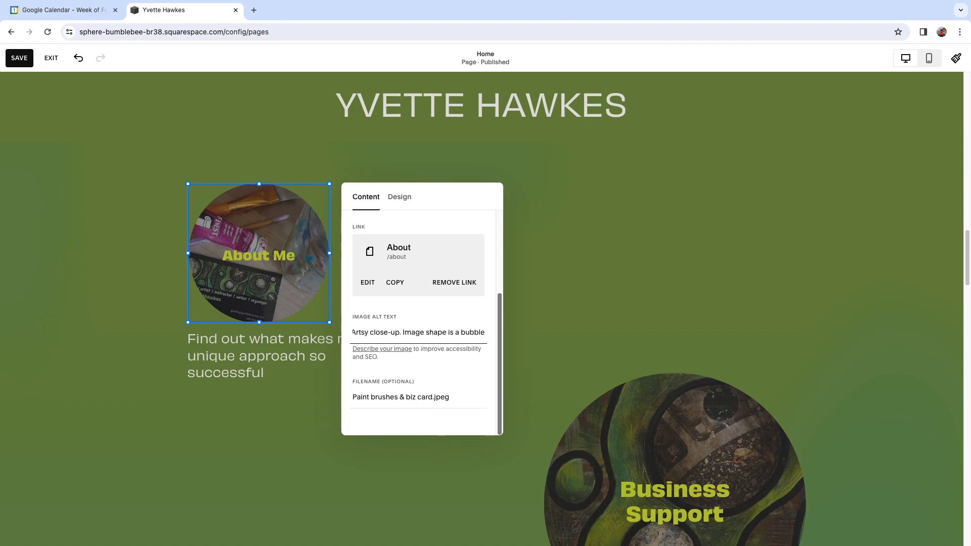
pyautogui.press('BackSpace')
pyautogui.press('BackSpace')
pyautogui.press('BackSpace')
pyautogui.press('BackSpace')
pyautogui.press('BackSpace')
pyautogui.press('BackSpace')
pyautogui.press('BackSpace')
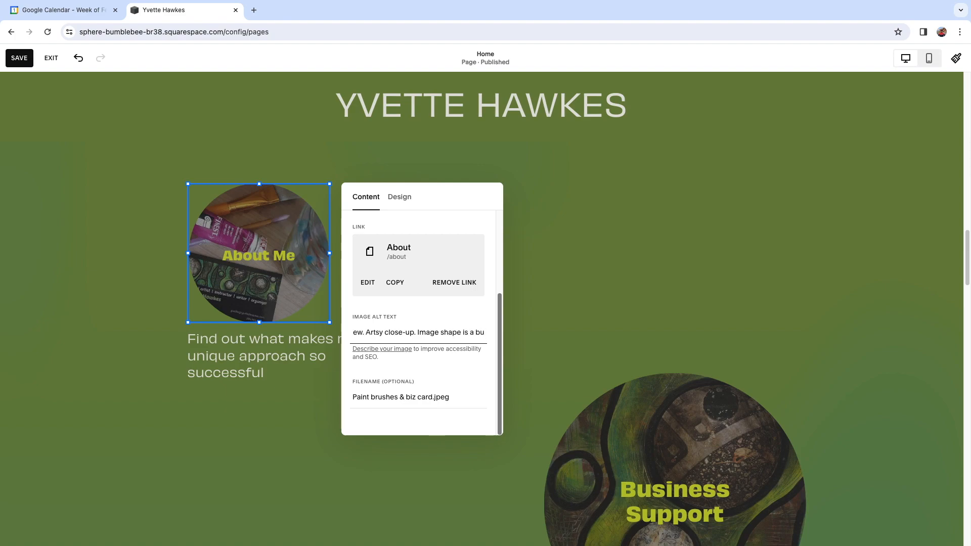
pyautogui.write('ro')
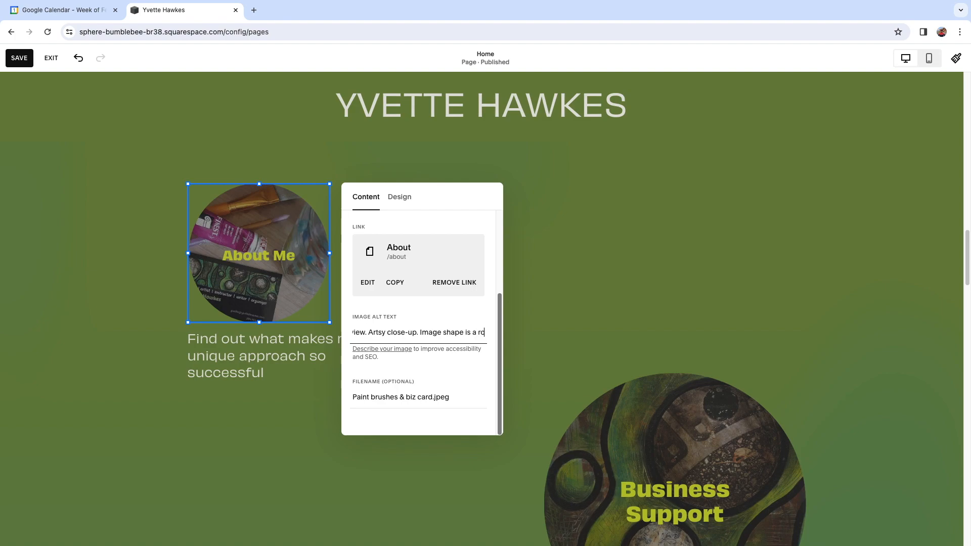
# Complete the About Me image's alt text so it ends with "Image shape is a round circle." and close its editor.
pyautogui.write('und circle')
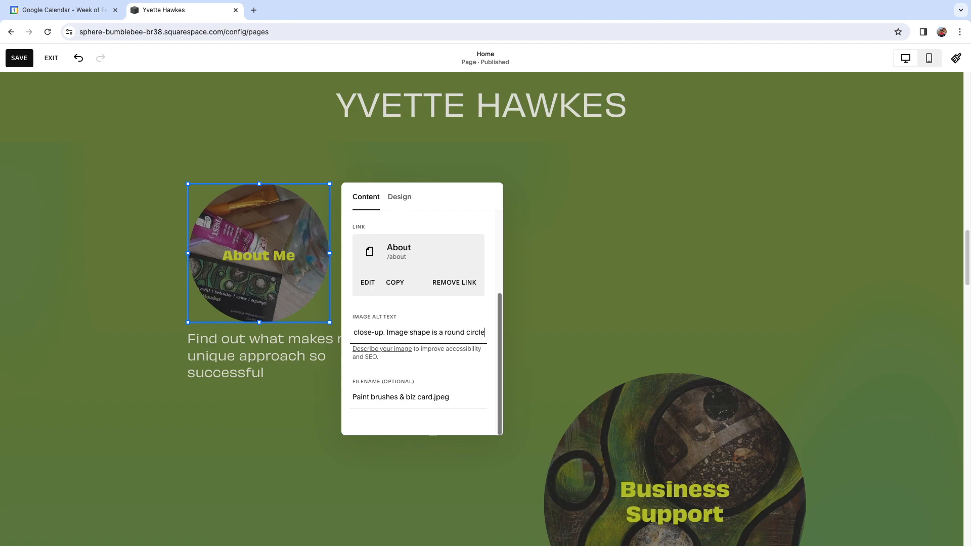
pyautogui.write('.')
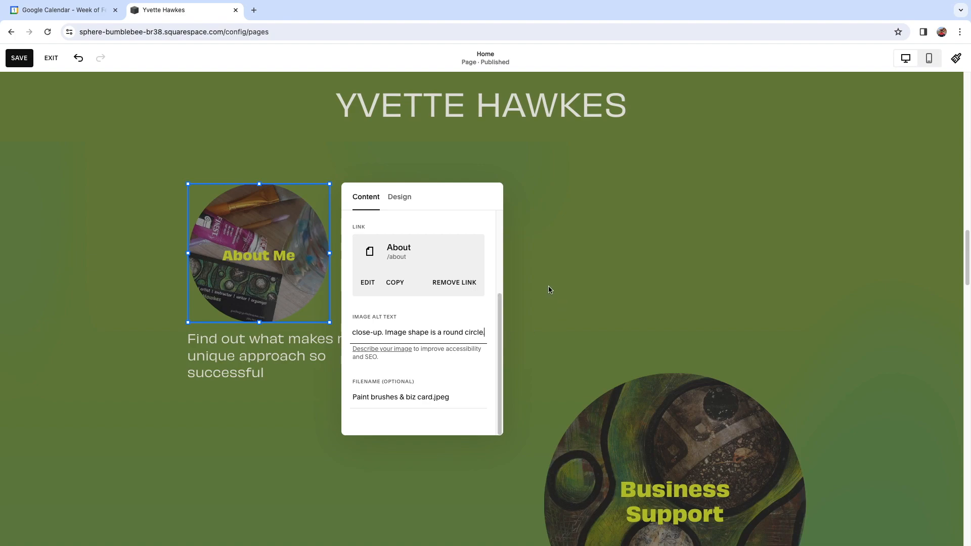
pyautogui.moveTo(498, 319); pyautogui.dragTo(503, 229)
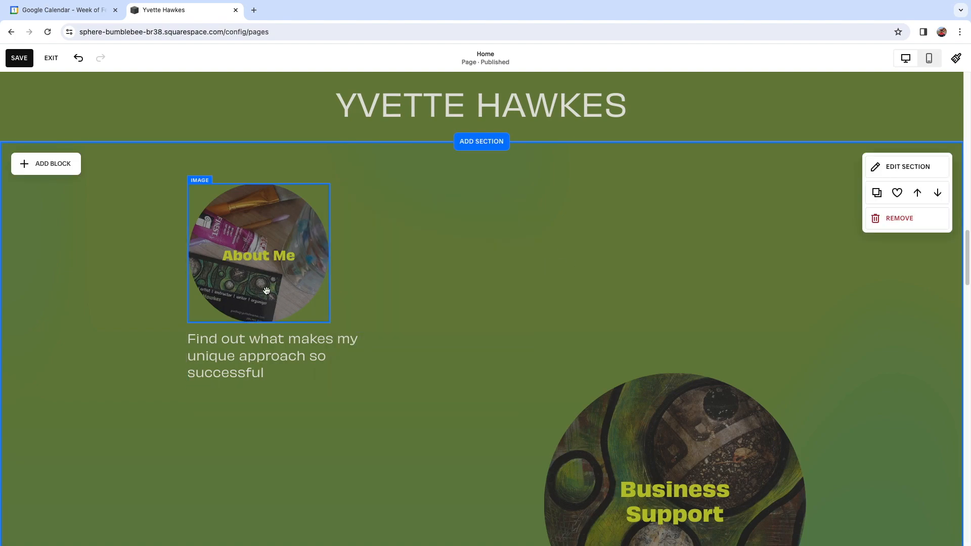
# Turn the About Me image's overlay off and back on to compare its effect on the heading's legibility.
pyautogui.click(270, 265)
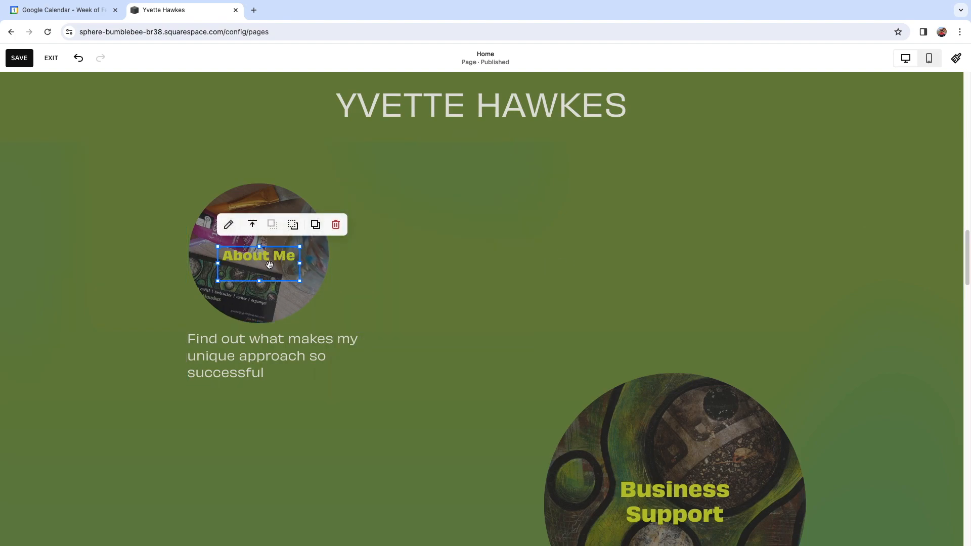
pyautogui.click(322, 287)
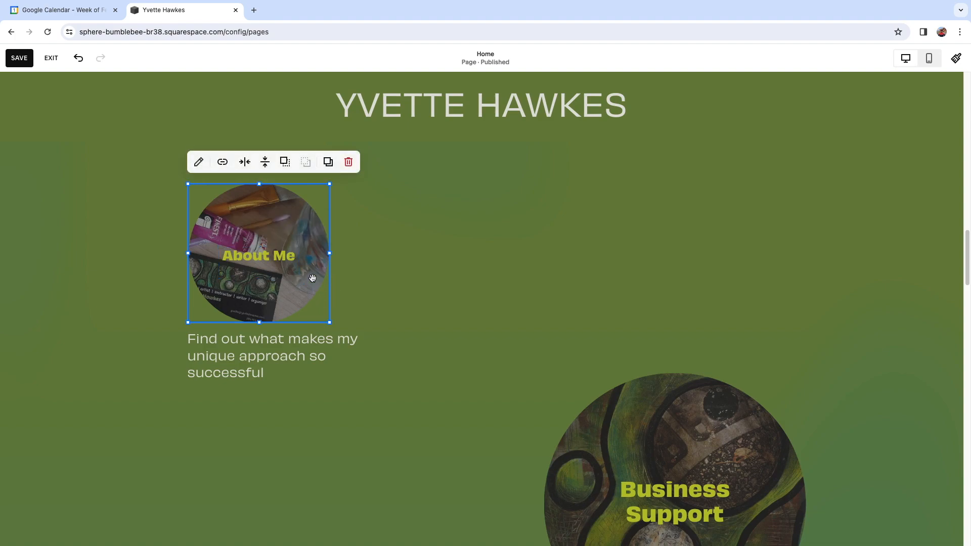
pyautogui.click(199, 162)
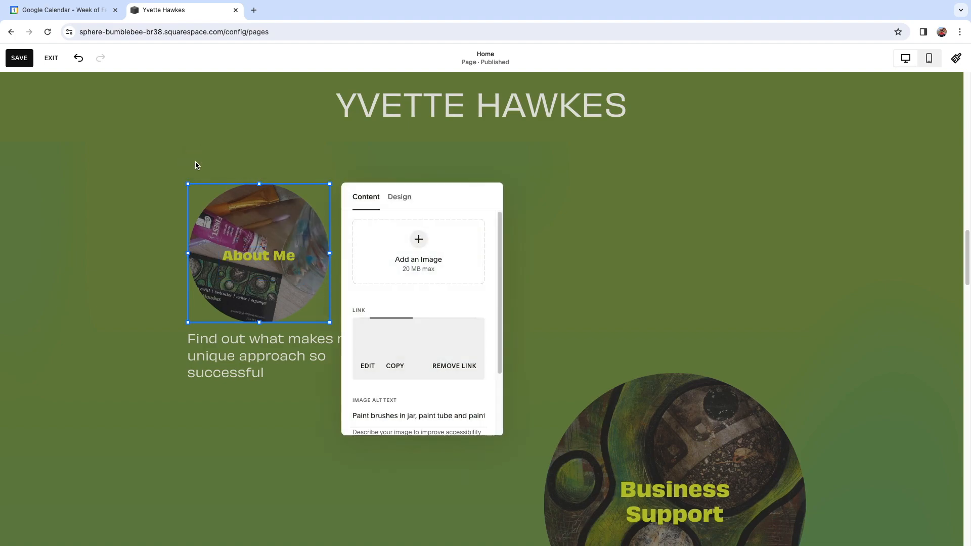
pyautogui.click(402, 200)
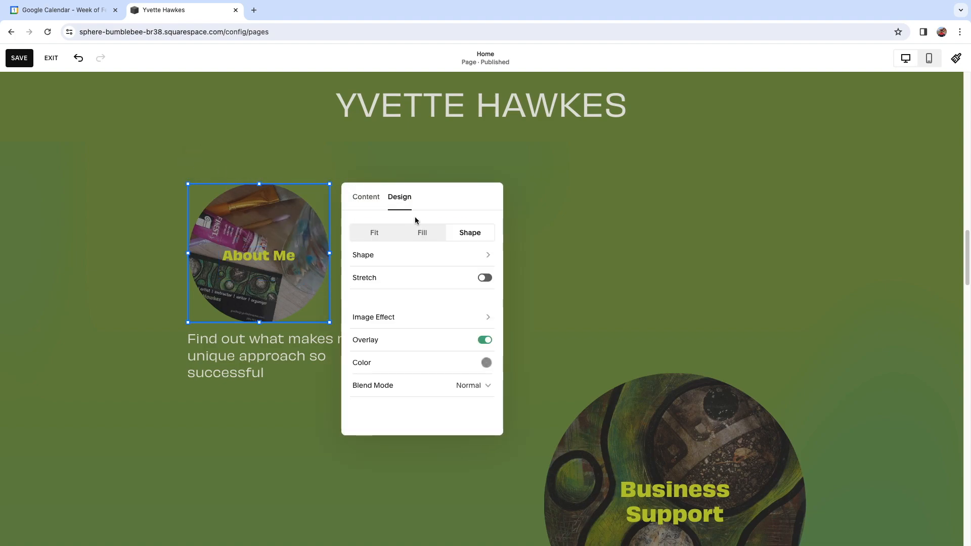
pyautogui.click(485, 341)
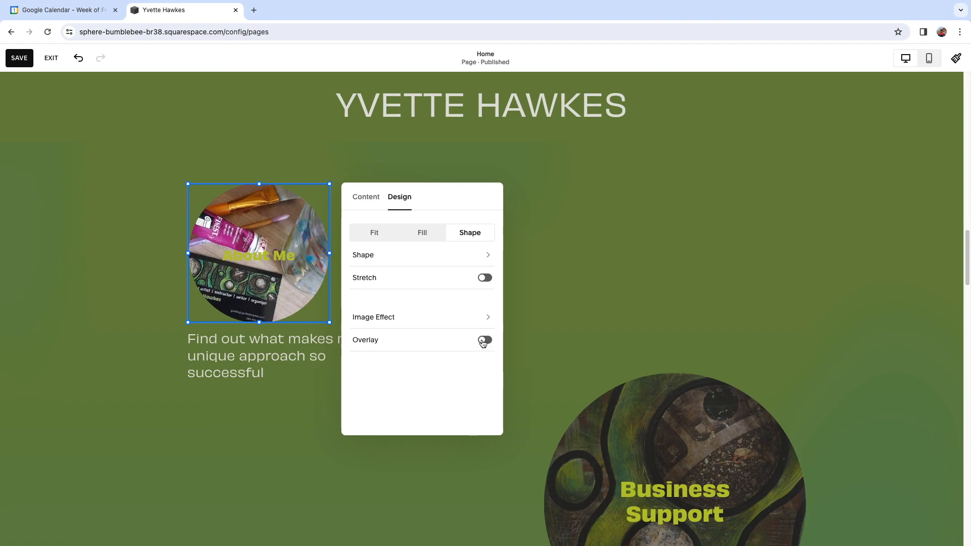
pyautogui.click(482, 341)
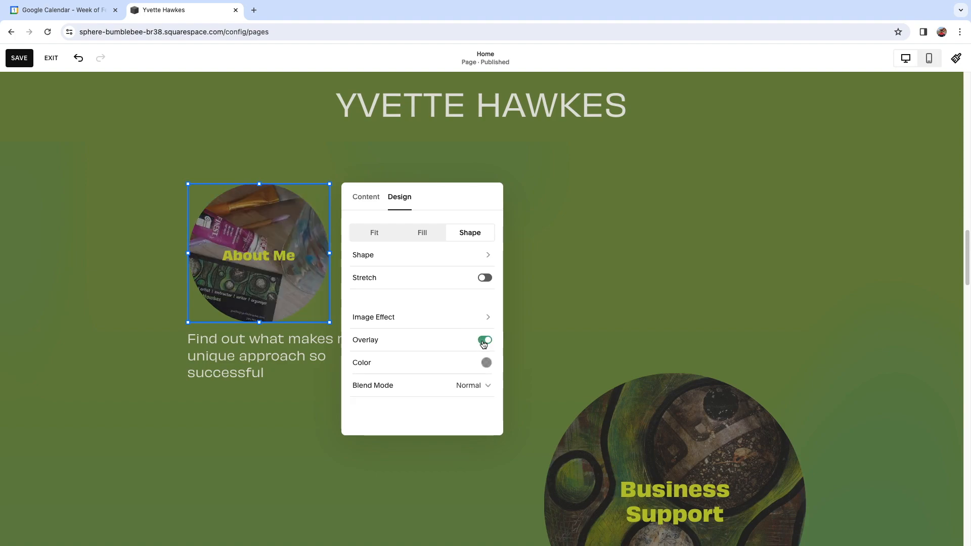
pyautogui.click(538, 295)
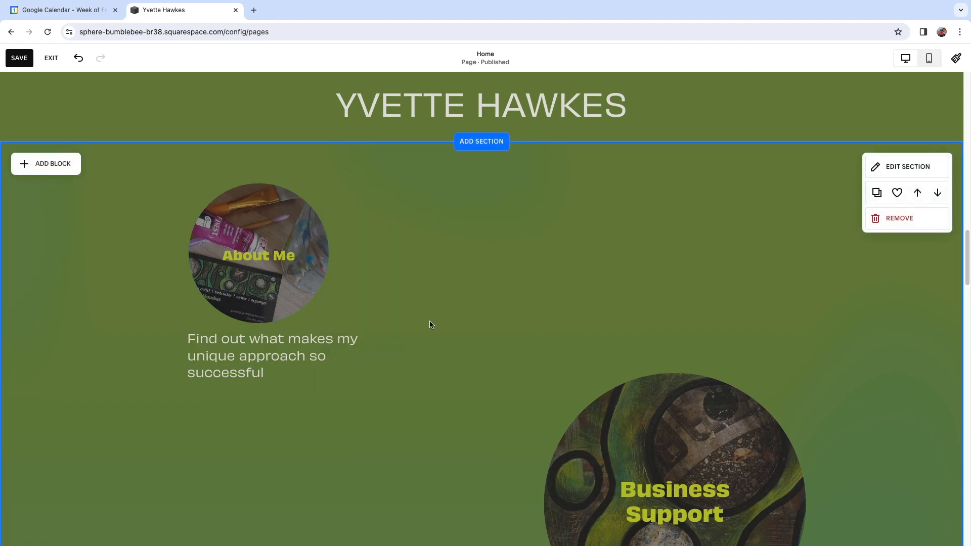
pyautogui.click(259, 342)
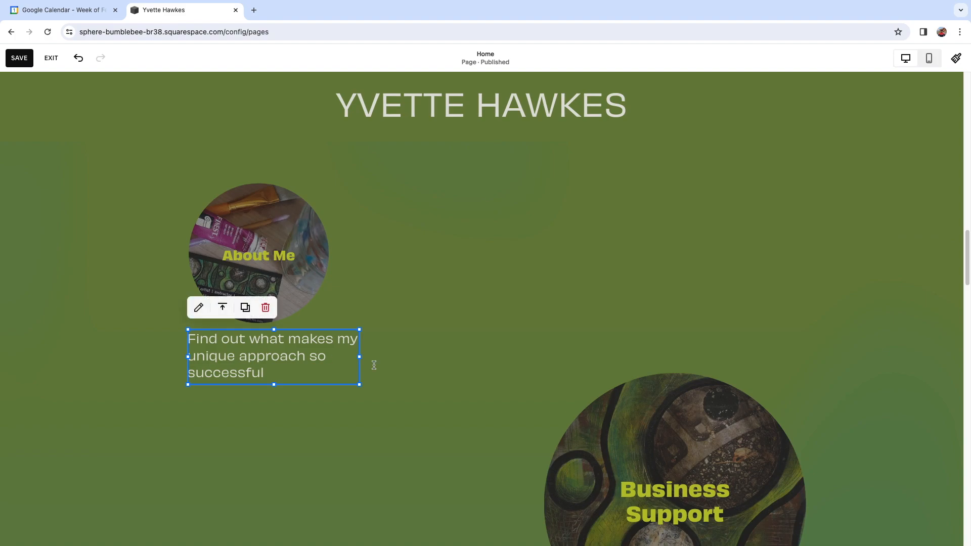
pyautogui.click(435, 363)
# Change the Business Support image's link path to store/business-services/business-support and stop it from opening in a new tab.
pyautogui.scroll(-7, 436, 363)
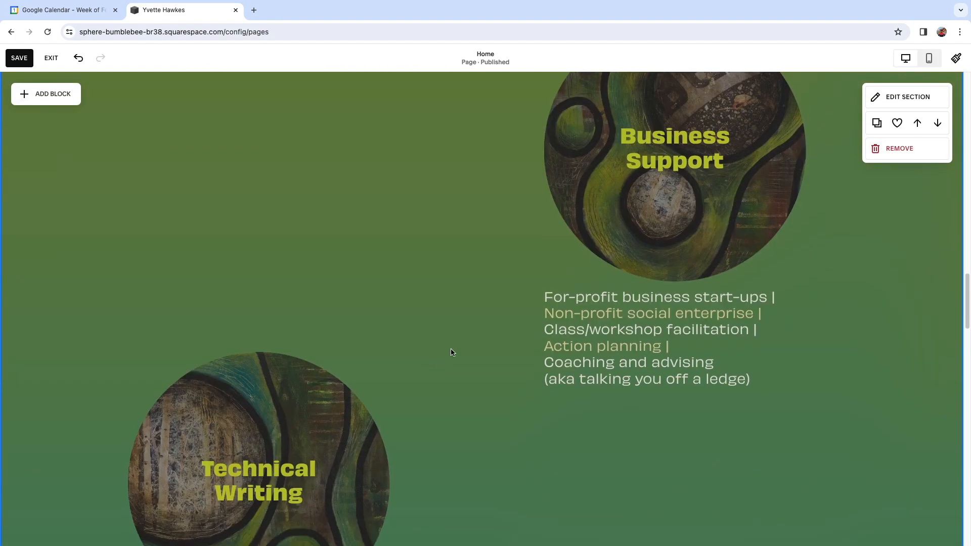
pyautogui.click(631, 190)
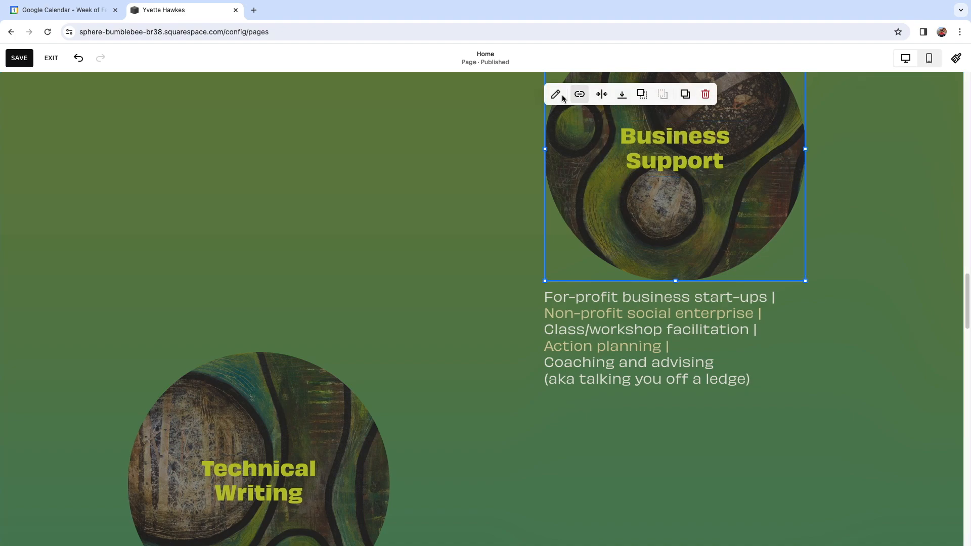
pyautogui.click(556, 96)
pyautogui.scroll(-1, 885, 203)
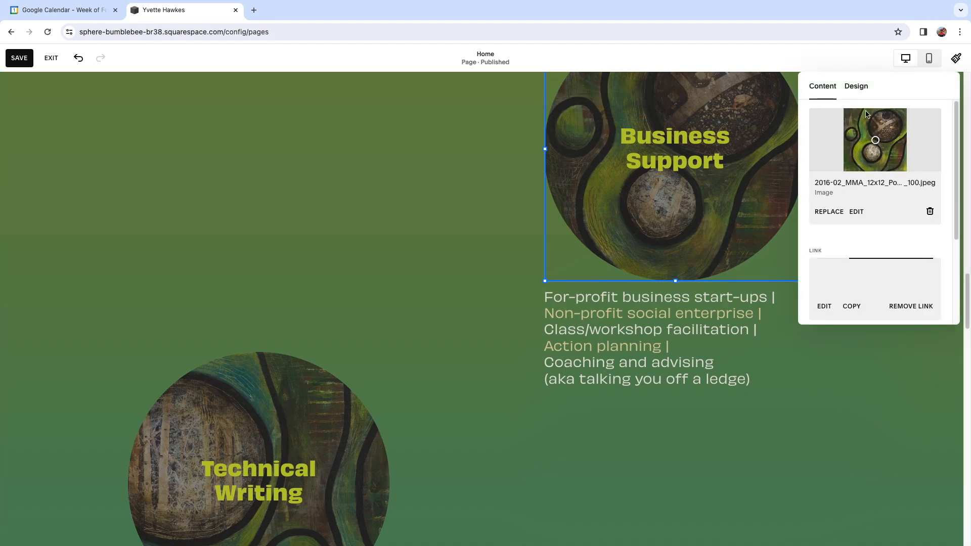
pyautogui.click(827, 305)
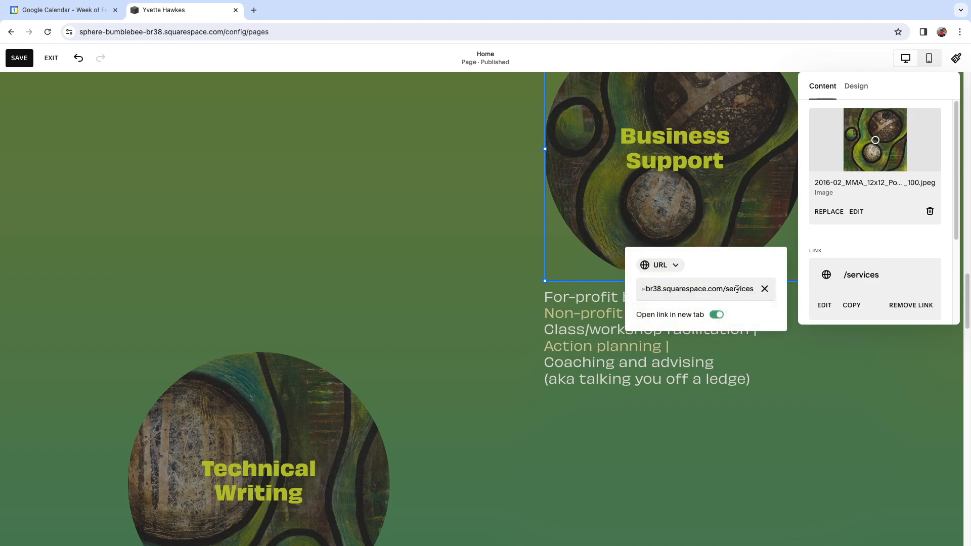
pyautogui.write('store/bu')
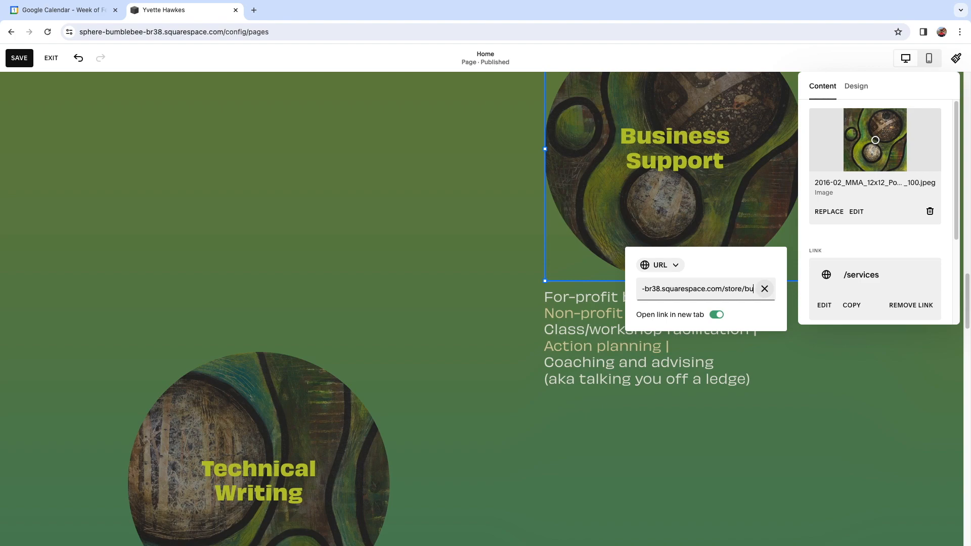
pyautogui.write('siness-services/business-support')
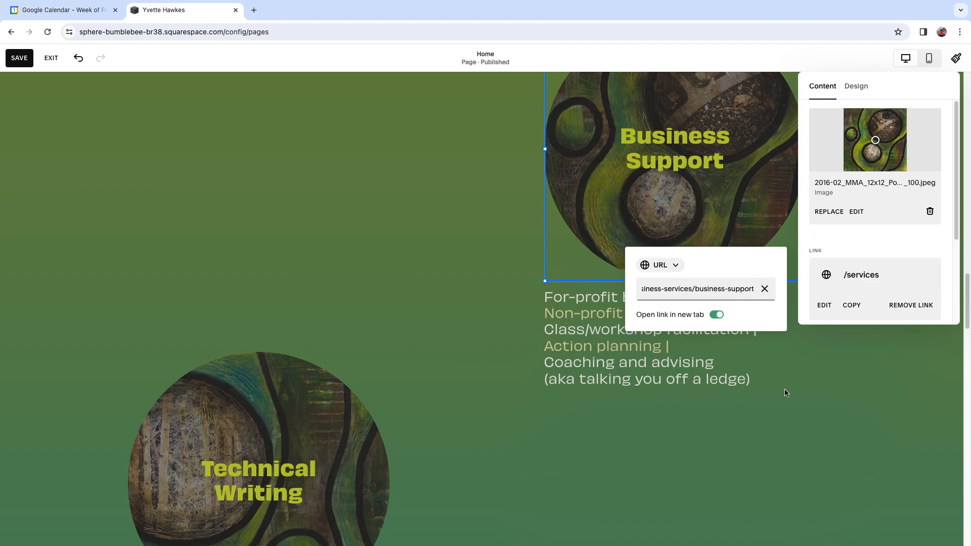
pyautogui.click(716, 315)
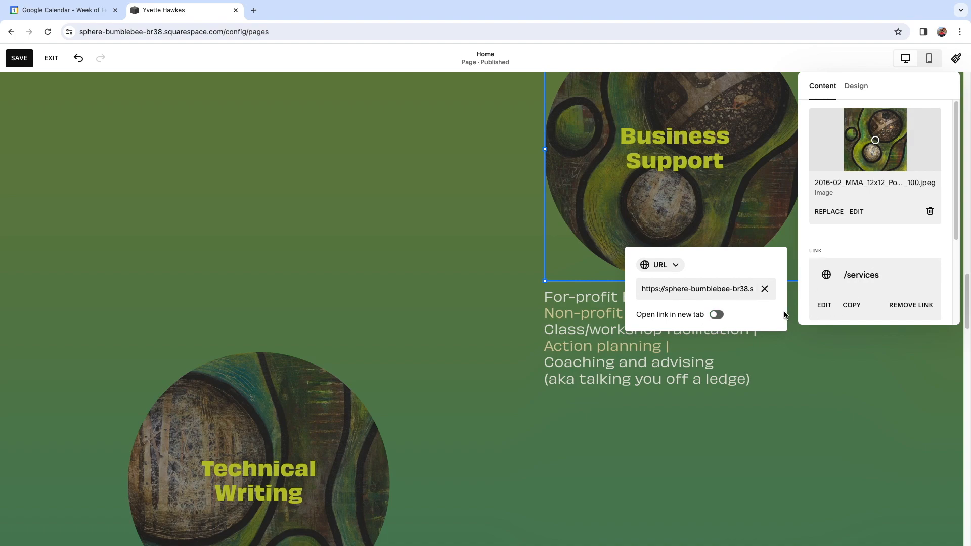
pyautogui.click(867, 246)
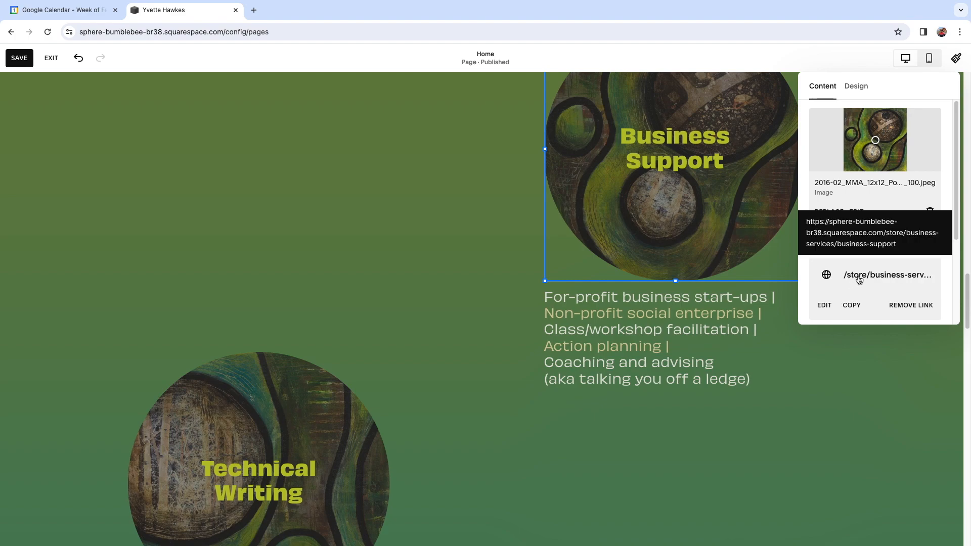
# Test the Business Support link, and open the Business Support product from the store's Business Services category in full-page preview.
pyautogui.click(858, 280)
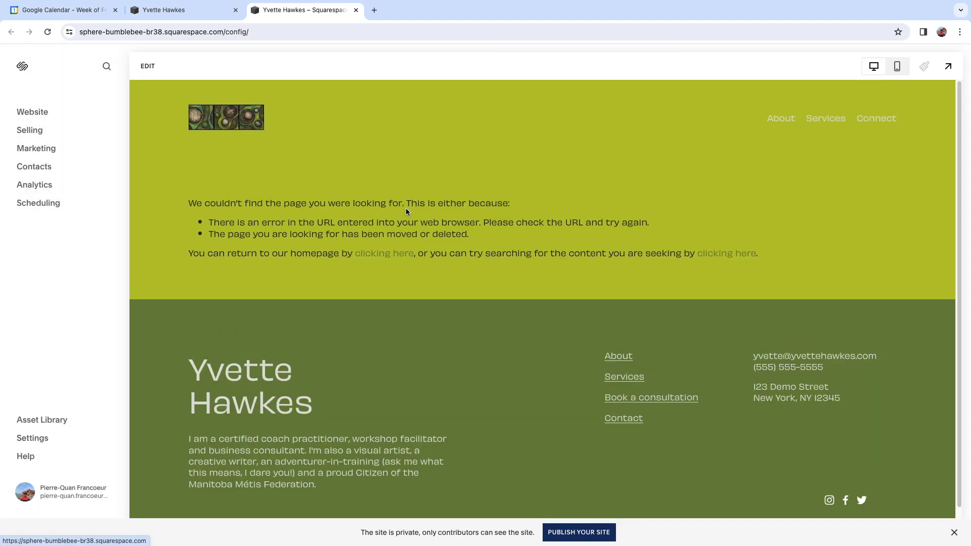
pyautogui.click(31, 113)
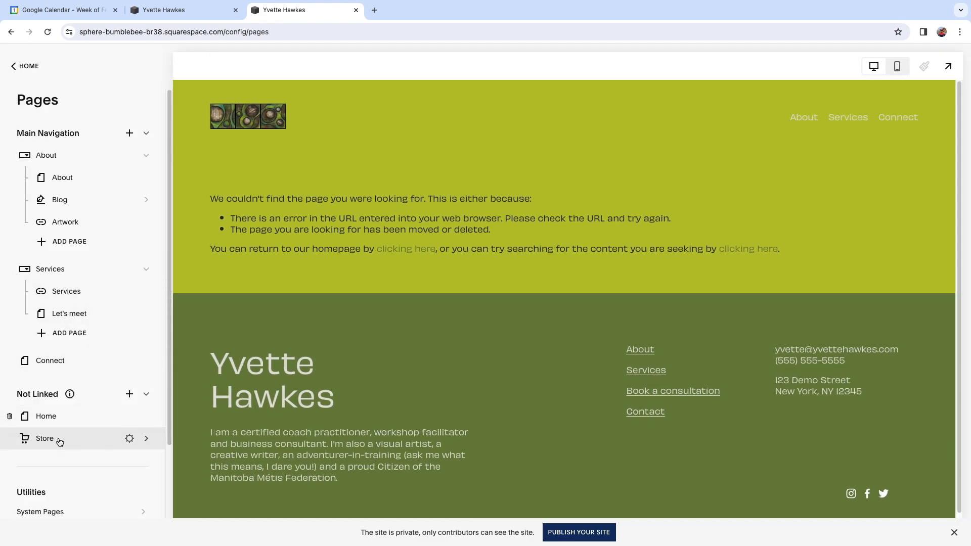
pyautogui.click(59, 442)
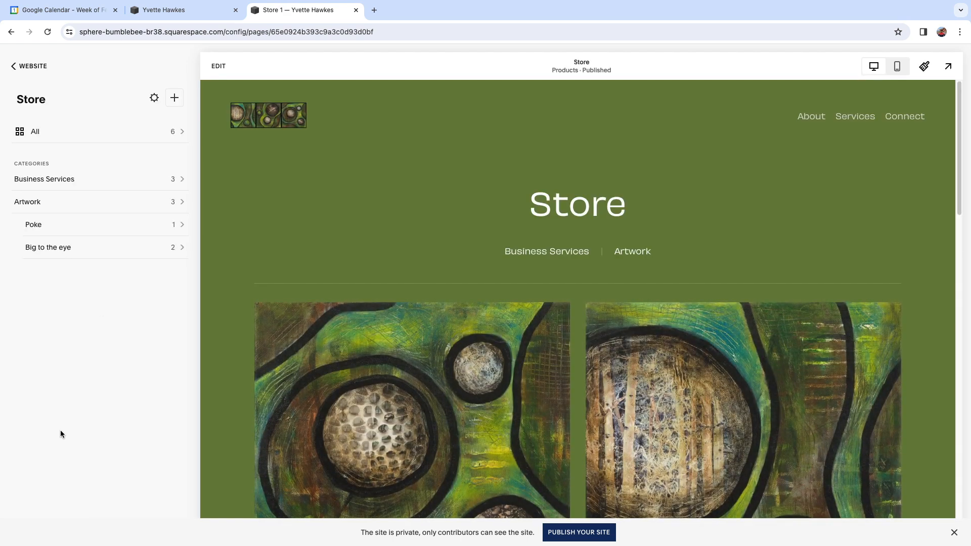
pyautogui.click(552, 251)
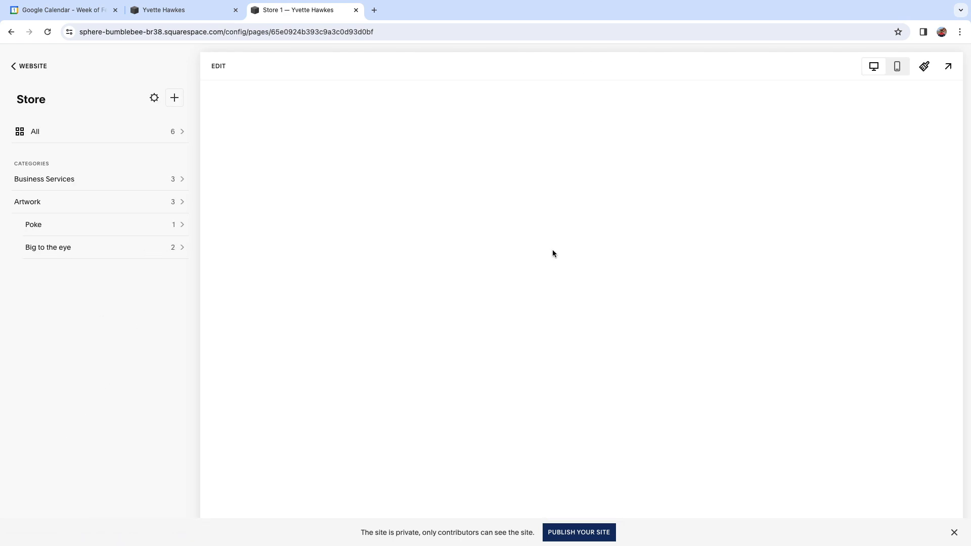
pyautogui.scroll(-5, 574, 321)
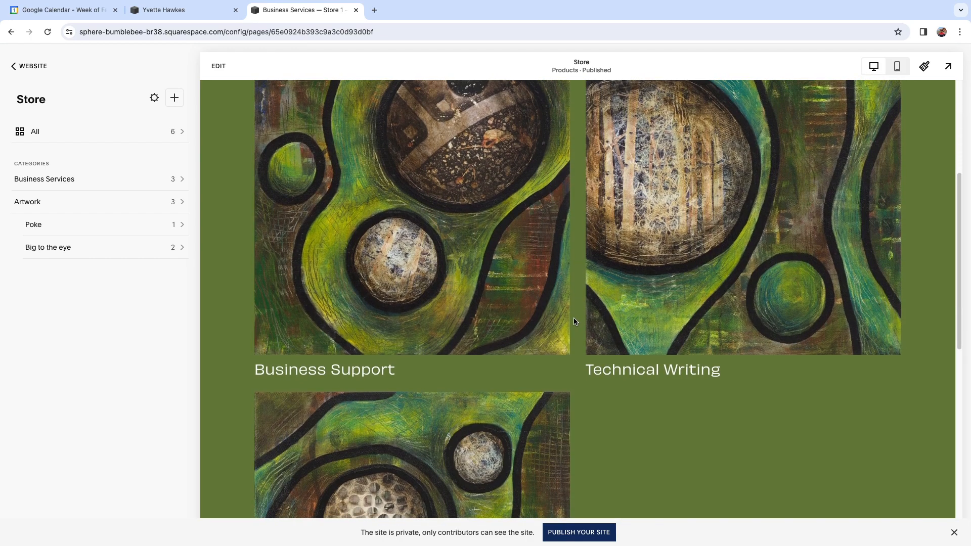
pyautogui.scroll(-1, 505, 294)
pyautogui.click(489, 283)
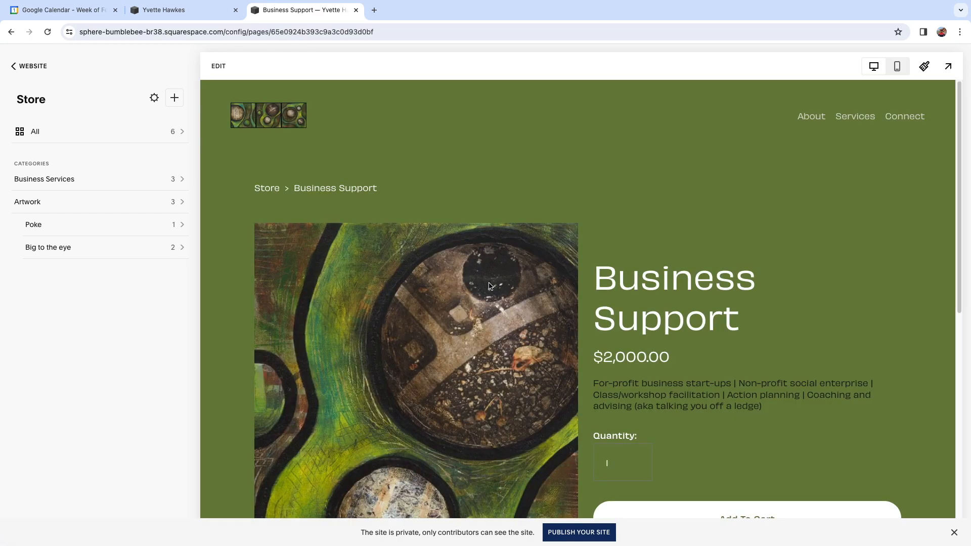
pyautogui.click(944, 71)
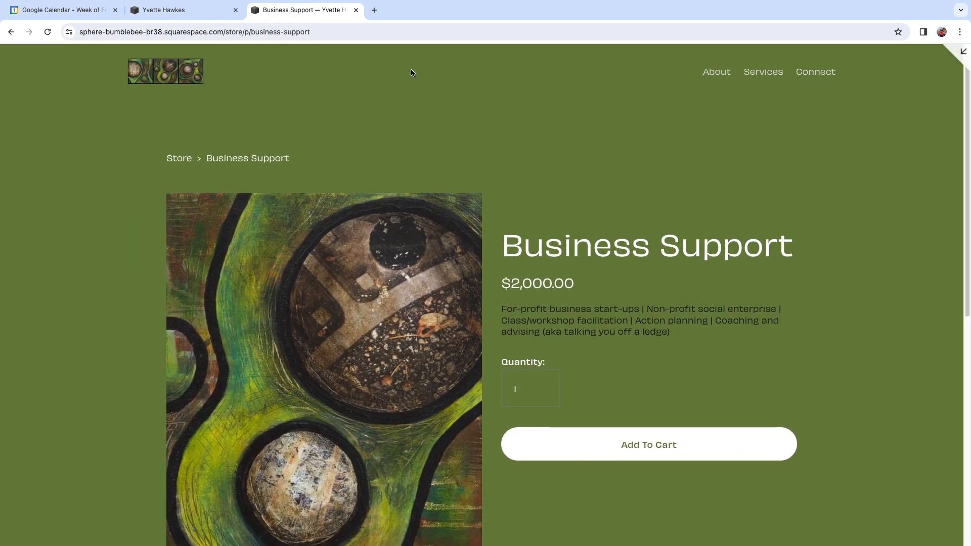
# Copy the path store/p/business-support from the product page's web address.
pyautogui.click(277, 32)
pyautogui.click(269, 32)
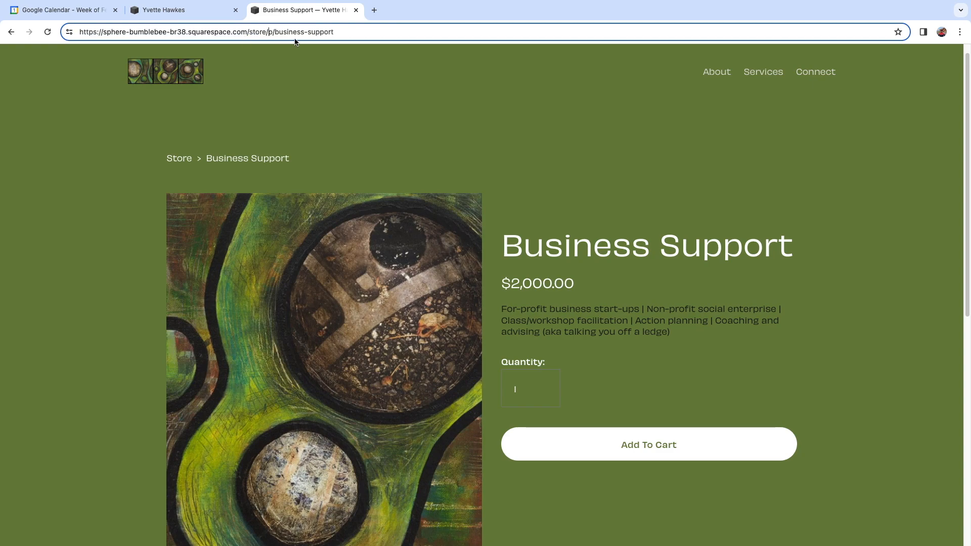
pyautogui.moveTo(345, 31); pyautogui.dragTo(72, 32)
pyautogui.click(259, 32)
pyautogui.moveTo(249, 32); pyautogui.dragTo(362, 39)
pyautogui.hotkey('ctrl', 'c')
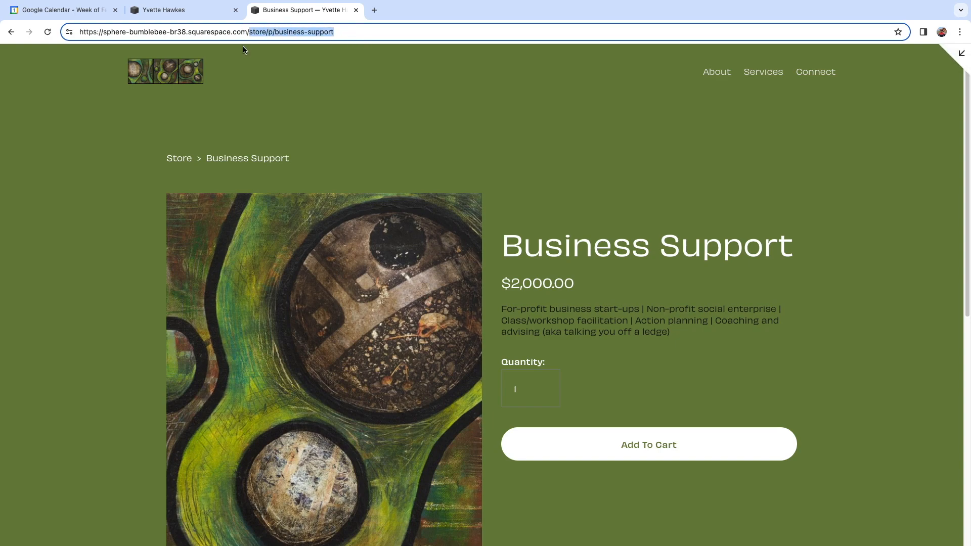
# Return to the Home page editor and replace the Business Support image's link path with the copied store/p/business-support.
pyautogui.click(184, 11)
pyautogui.click(854, 276)
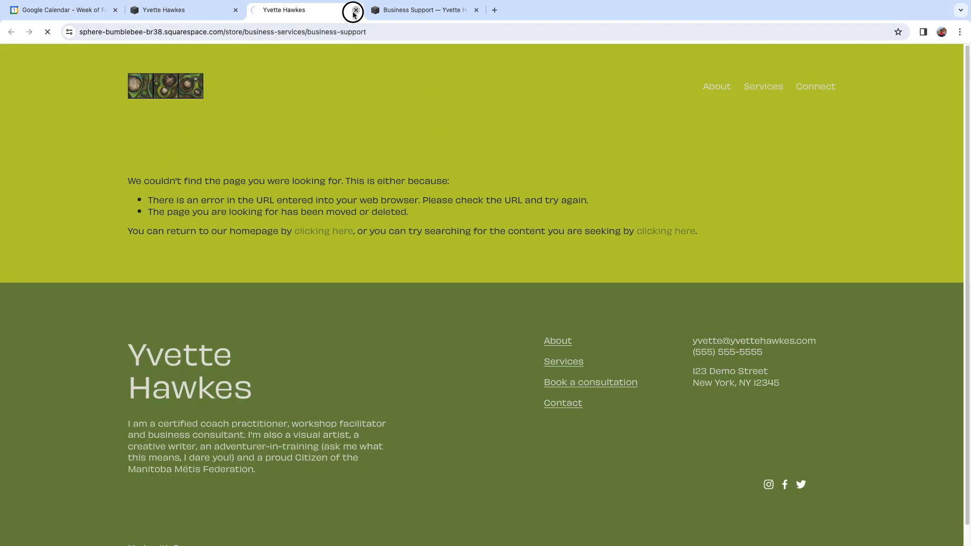
pyautogui.click(356, 10)
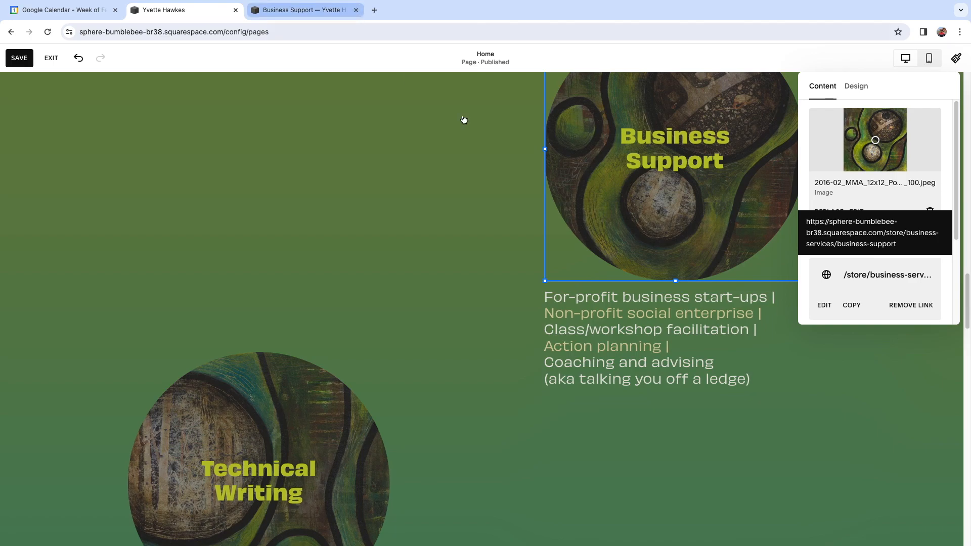
pyautogui.click(824, 305)
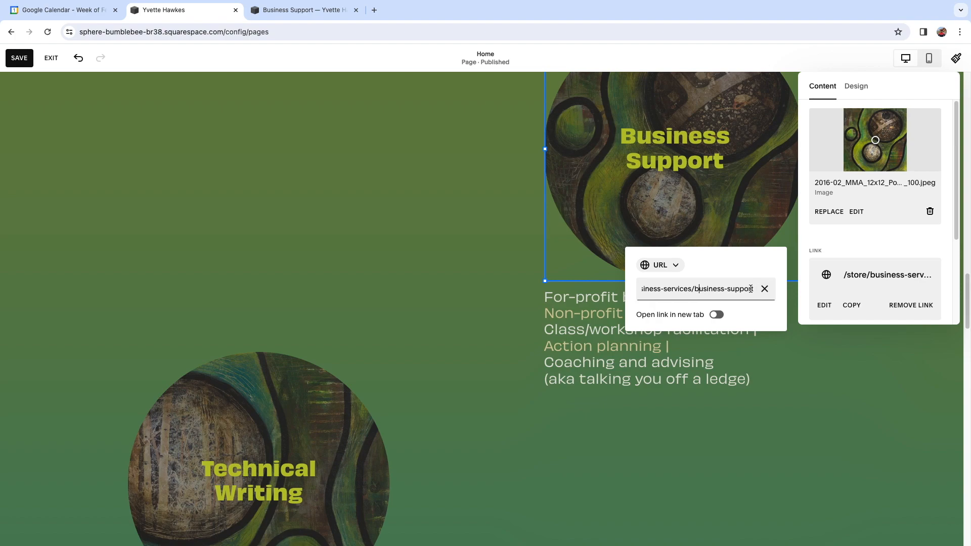
pyautogui.moveTo(752, 287); pyautogui.dragTo(725, 291)
pyautogui.hotkey('ctrl', 'v')
pyautogui.click(869, 243)
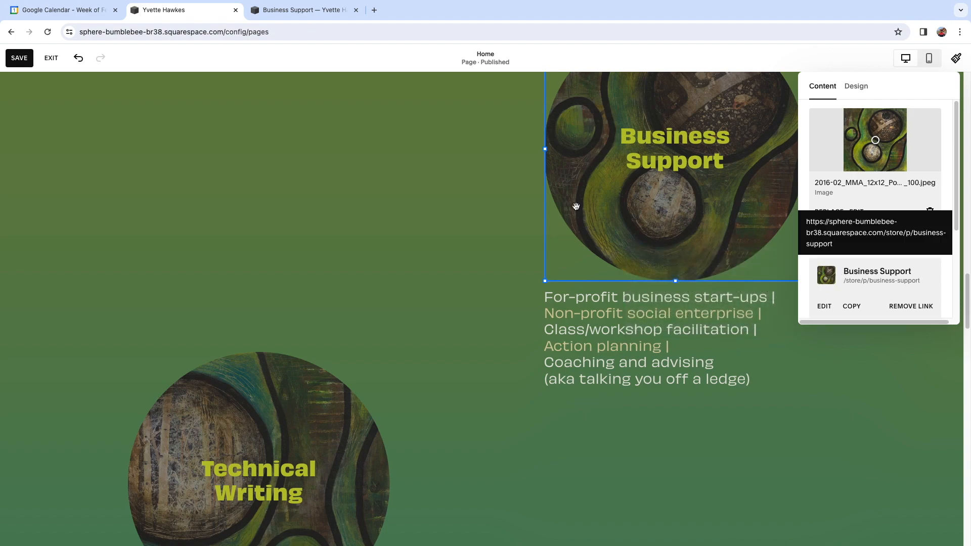
# Close the product page preview and check where the updated Business Support image link leads.
pyautogui.click(356, 11)
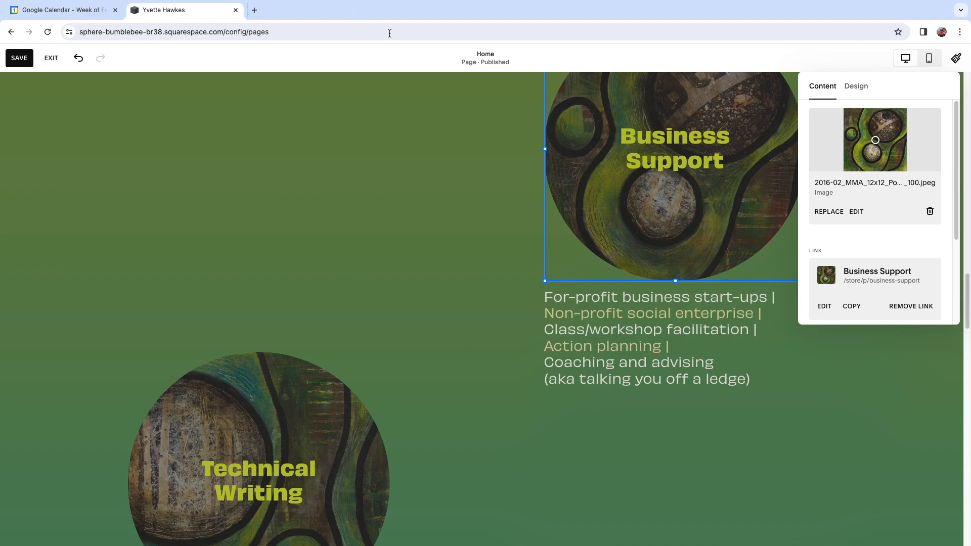
pyautogui.click(848, 277)
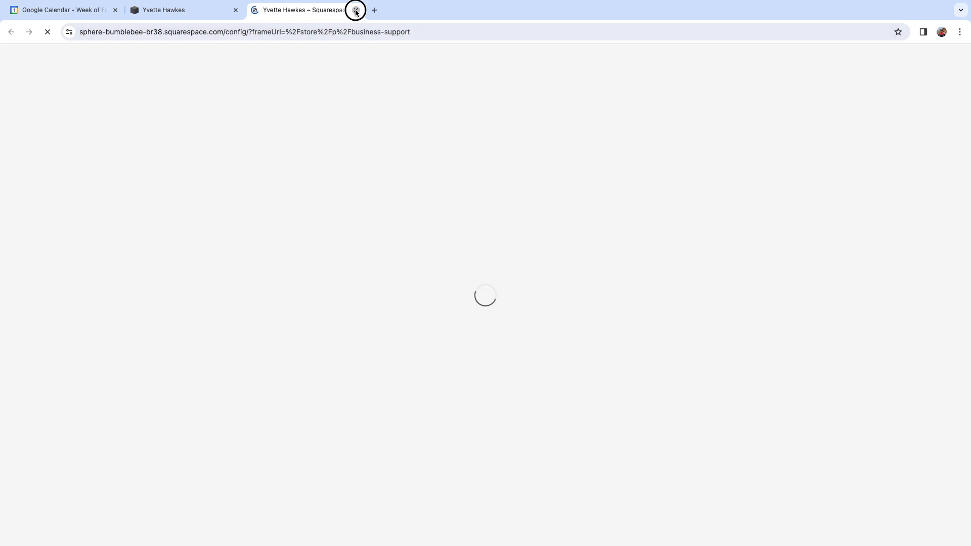
pyautogui.click(356, 10)
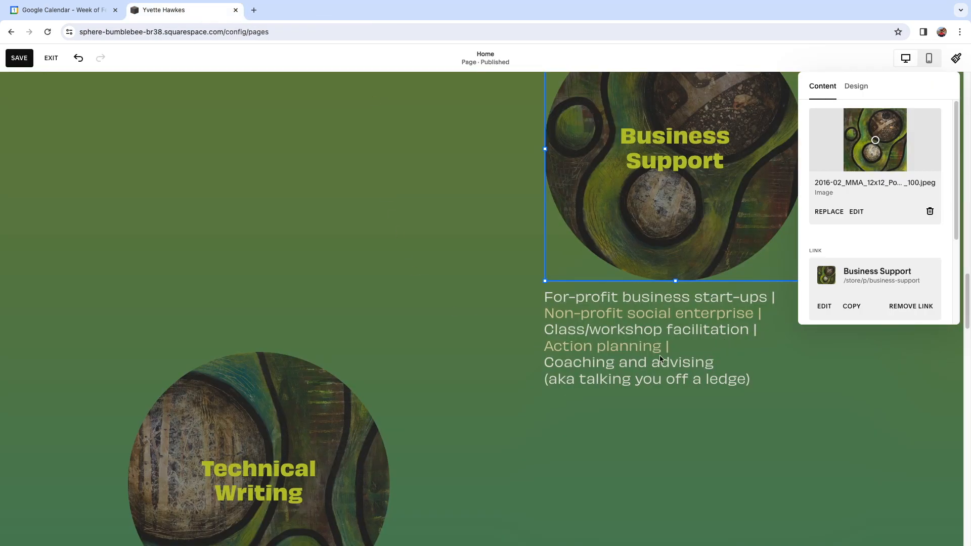
# Replace the services path in the Technical Writing image's link with store/p/technical-writing and check where the link leads.
pyautogui.click(510, 279)
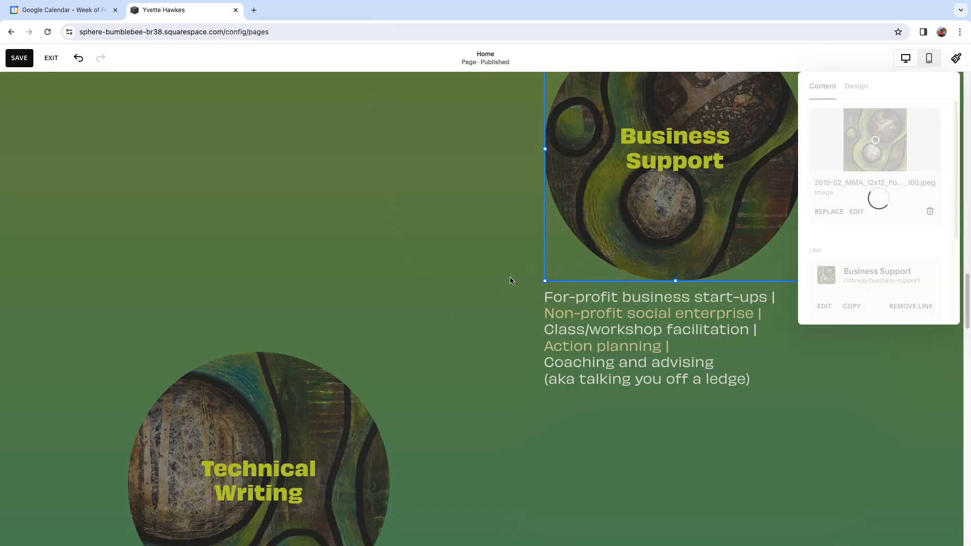
pyautogui.click(349, 420)
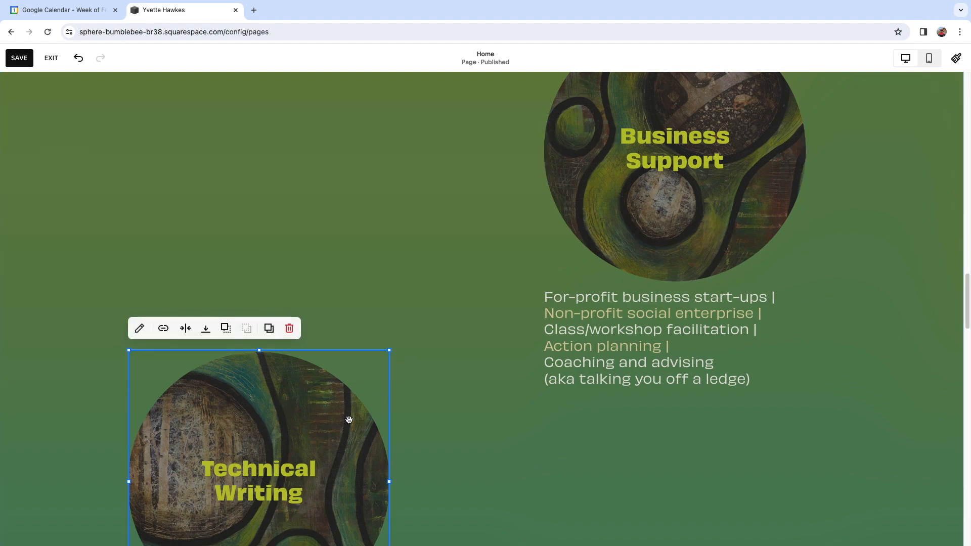
pyautogui.click(162, 329)
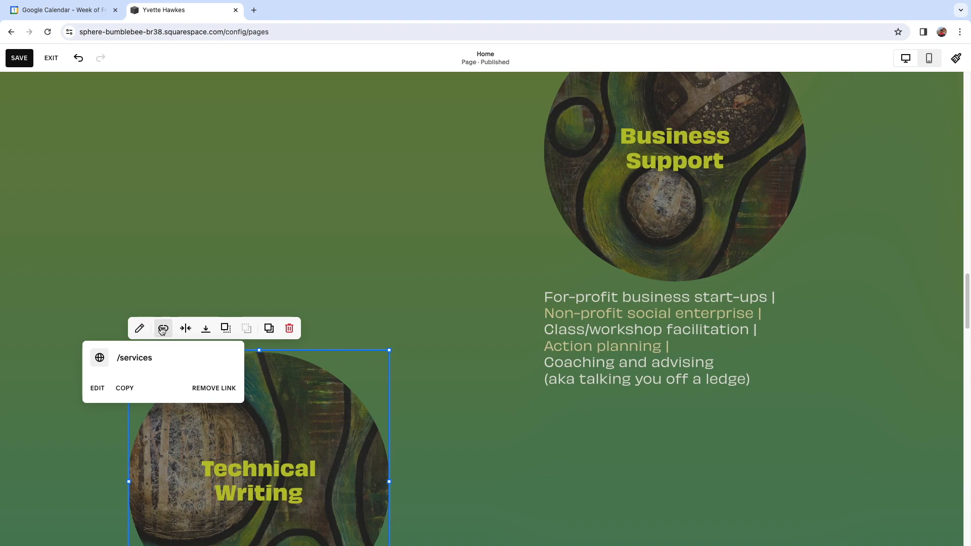
pyautogui.click(95, 389)
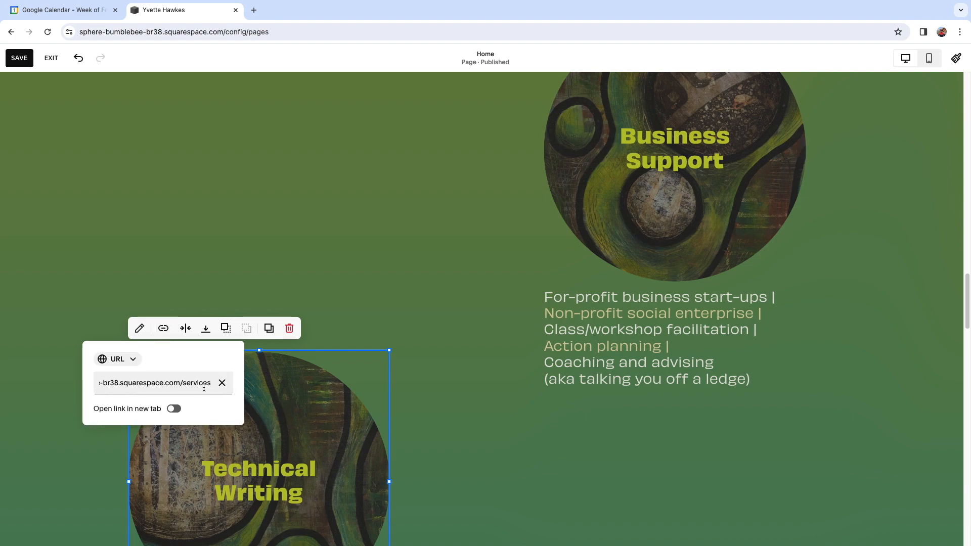
pyautogui.press('BackSpace')
pyautogui.press('BackSpace')
pyautogui.press('BackSpace')
pyautogui.press('BackSpace')
pyautogui.press('BackSpace')
pyautogui.press('BackSpace')
pyautogui.press('BackSpace')
pyautogui.press('BackSpace')
pyautogui.write('store/p/te')
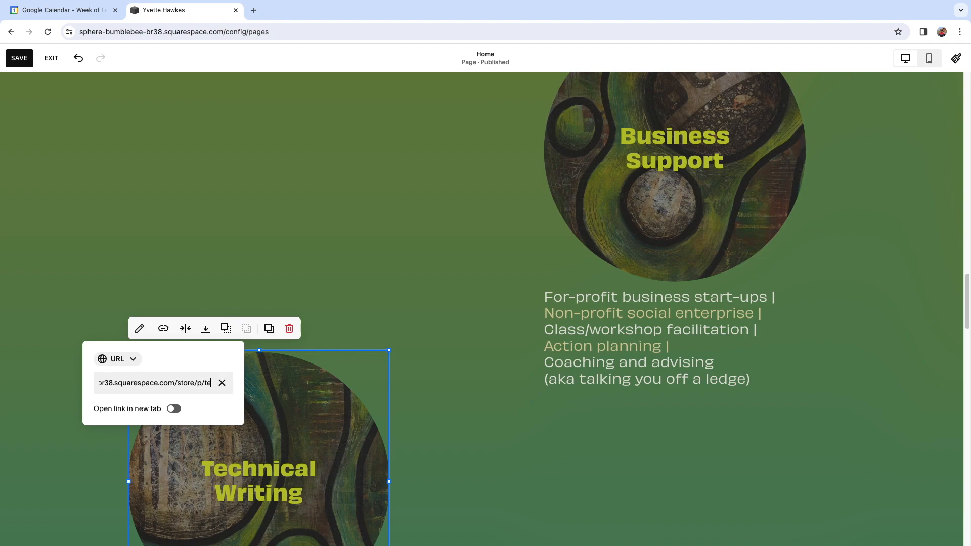
pyautogui.write('chnical-w')
pyautogui.write('ing')
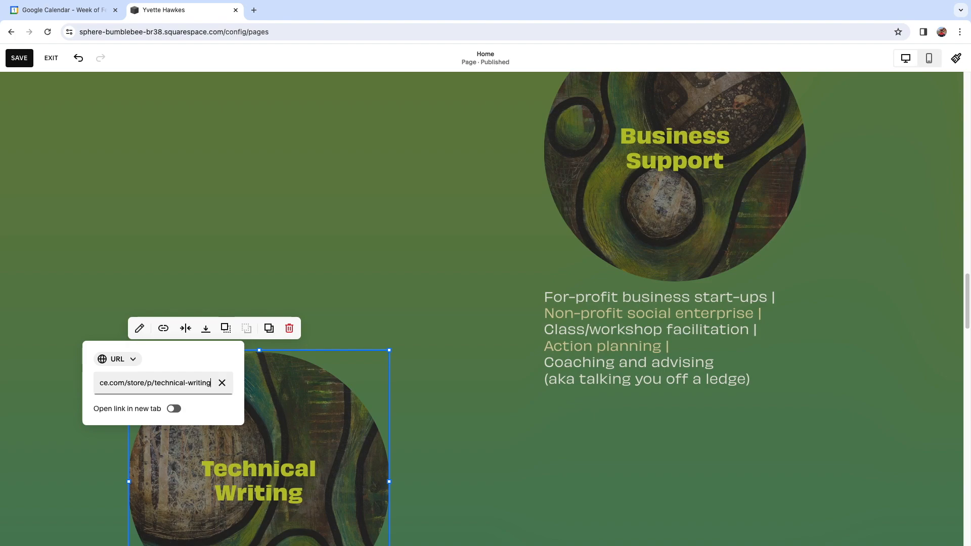
pyautogui.click(139, 328)
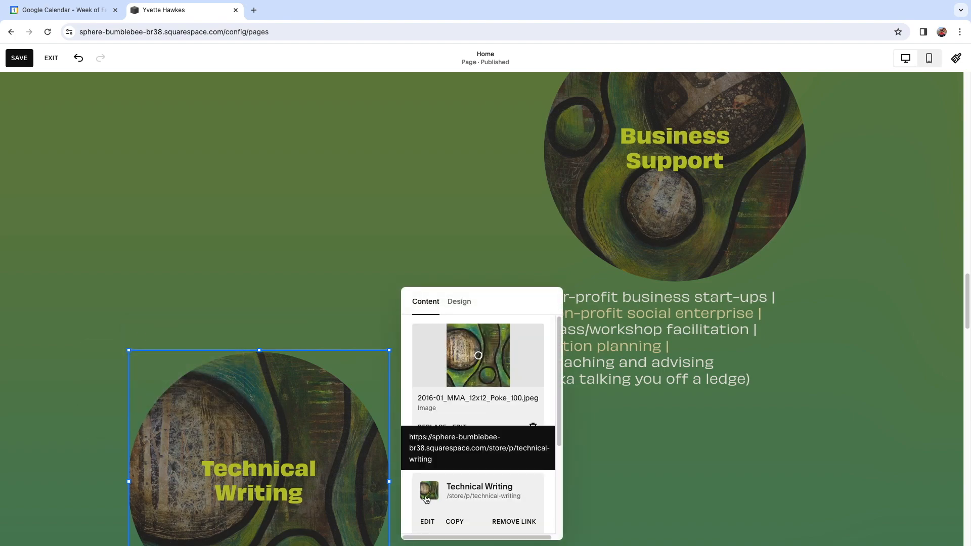
pyautogui.click(602, 462)
# Examine the custom and palette text colours for the "Non-profit social enterprise" line below the Business Support image.
pyautogui.scroll(-9, 408, 453)
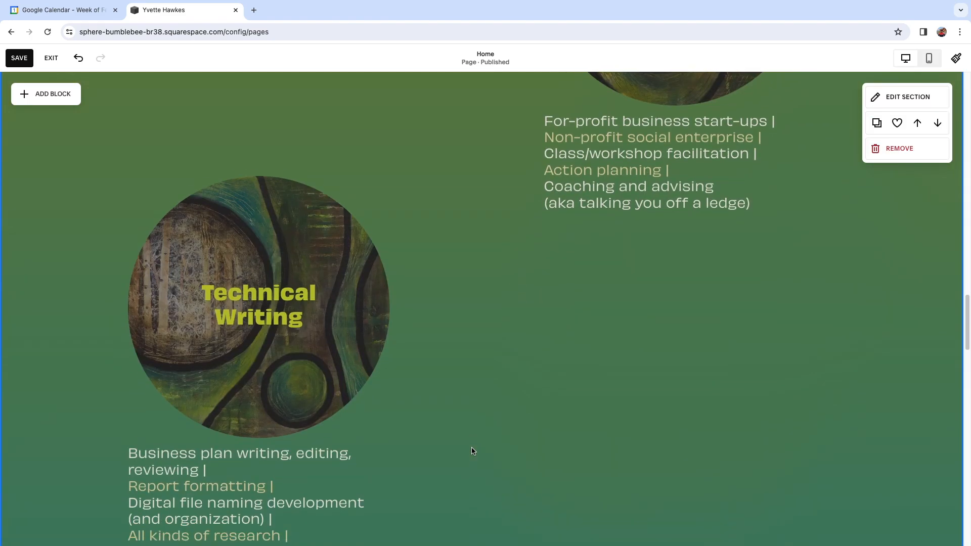
pyautogui.scroll(8, 472, 448)
pyautogui.click(583, 277)
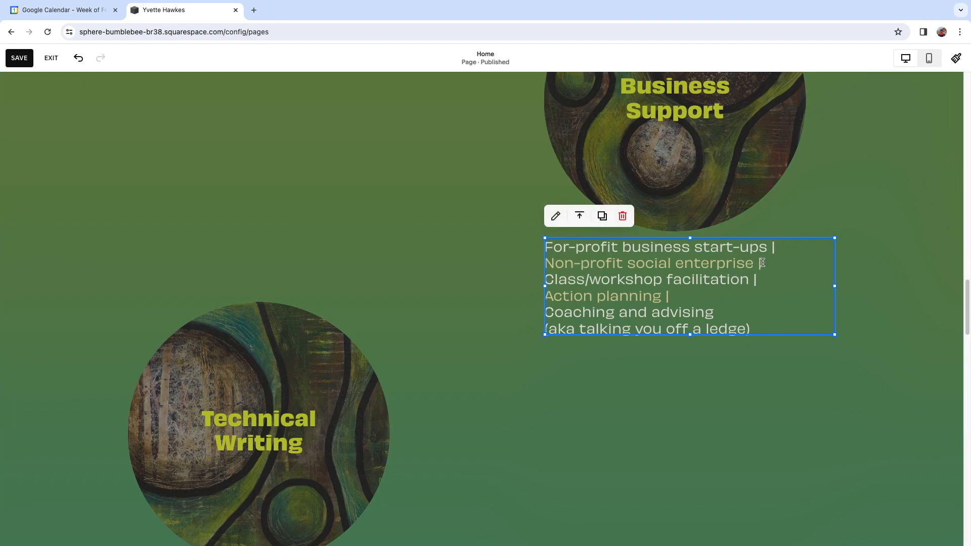
pyautogui.click(762, 262)
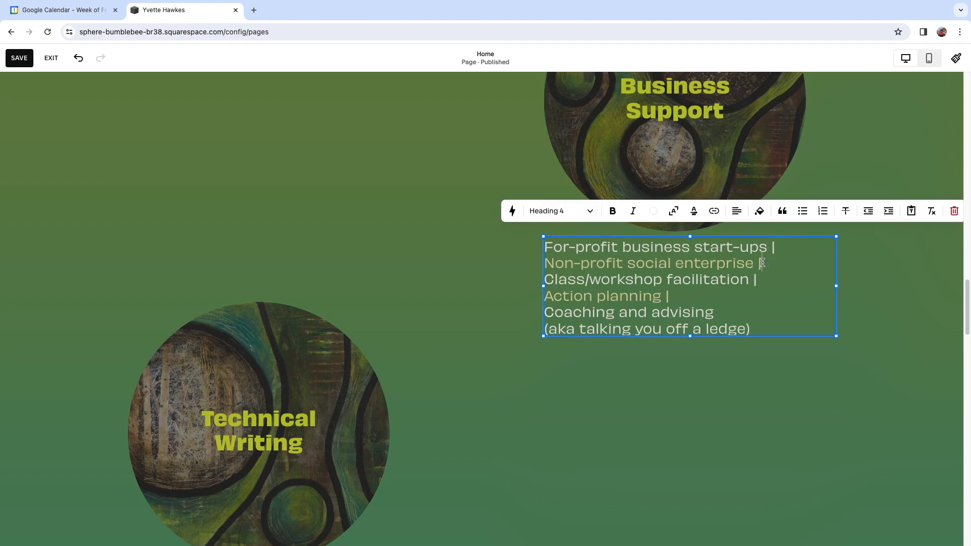
pyautogui.moveTo(759, 262); pyautogui.dragTo(542, 263)
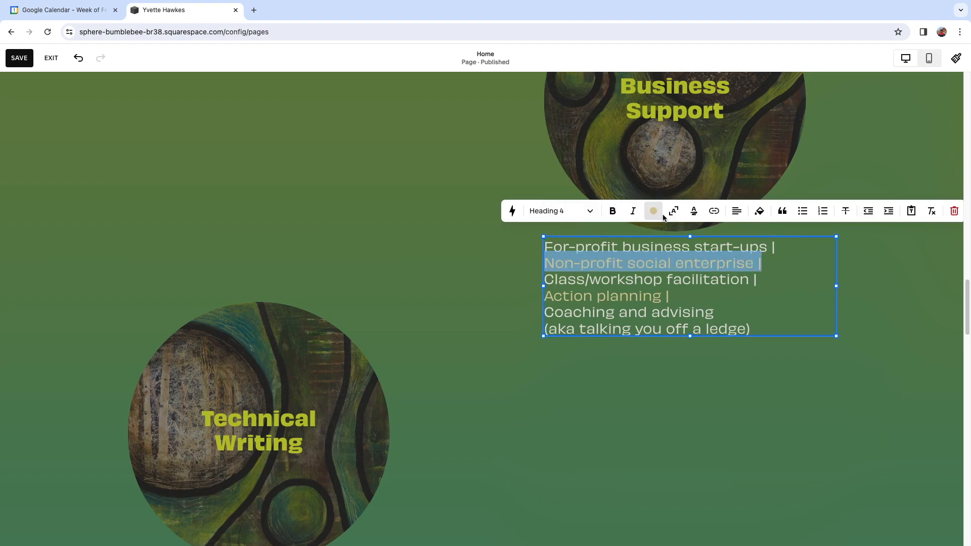
pyautogui.click(654, 211)
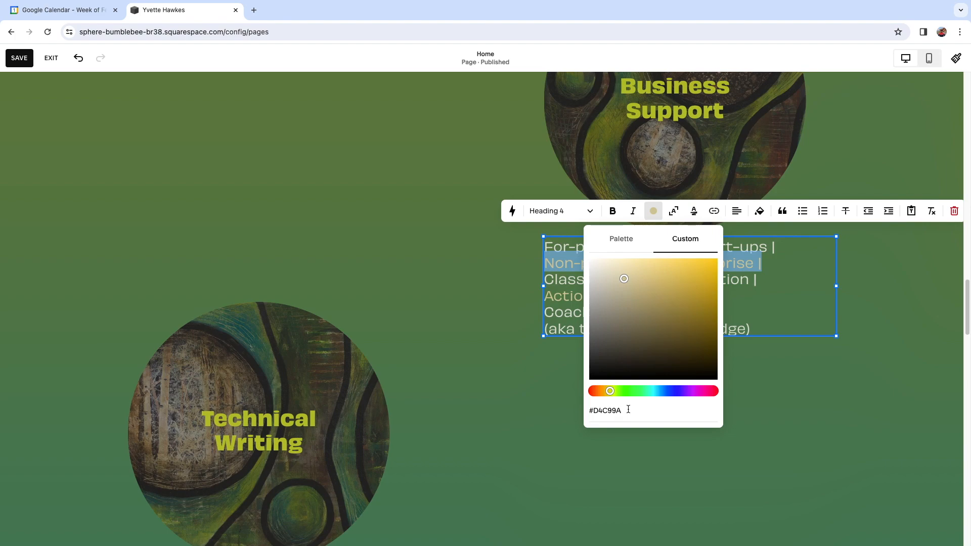
pyautogui.click(622, 240)
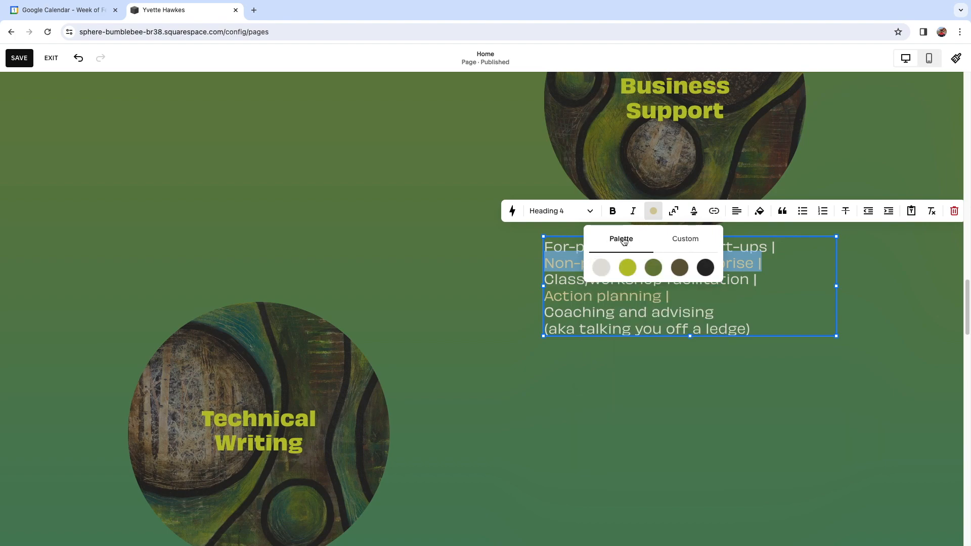
pyautogui.click(688, 240)
pyautogui.click(755, 292)
pyautogui.click(650, 374)
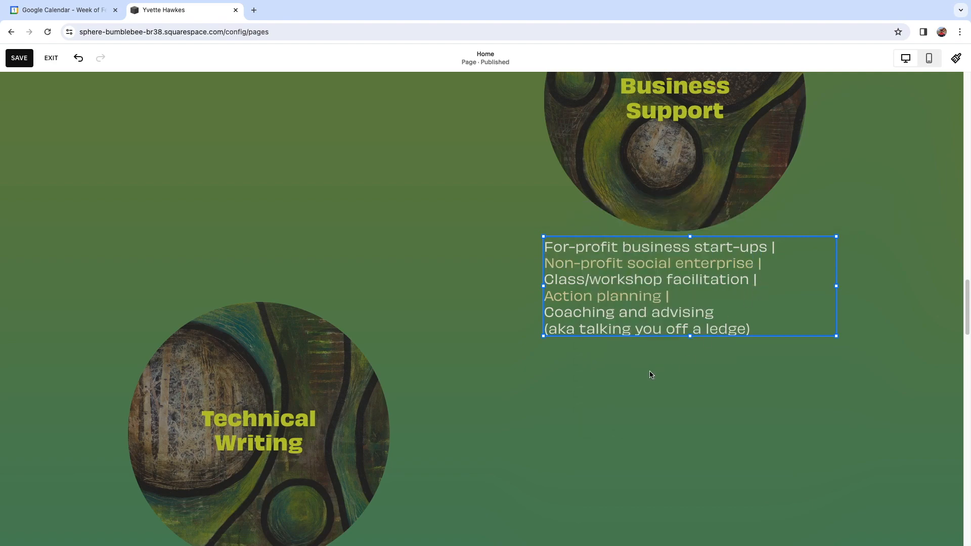
# Look over the Technical Writing and Other Services blocks and the "Make it stand out." testimonials section.
pyautogui.scroll(-4, 499, 398)
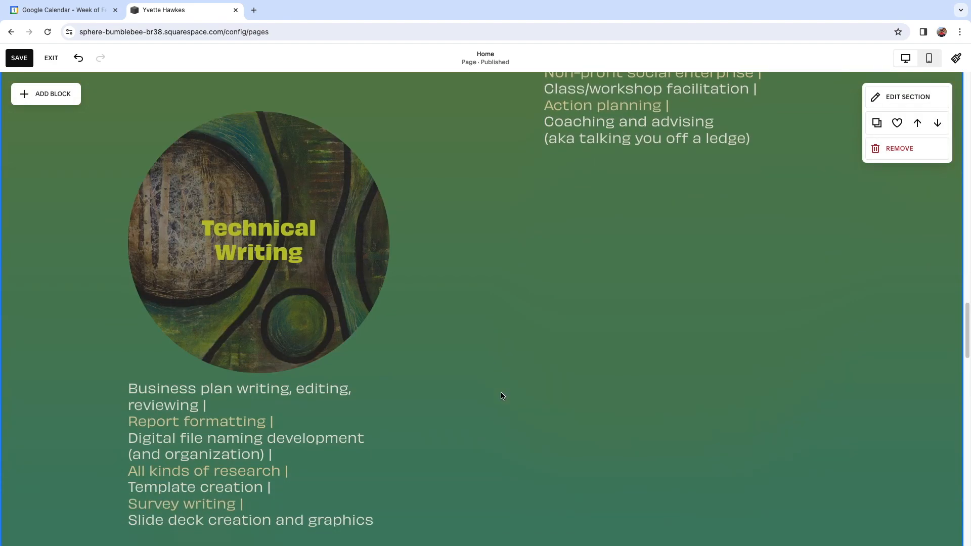
pyautogui.scroll(-2, 359, 371)
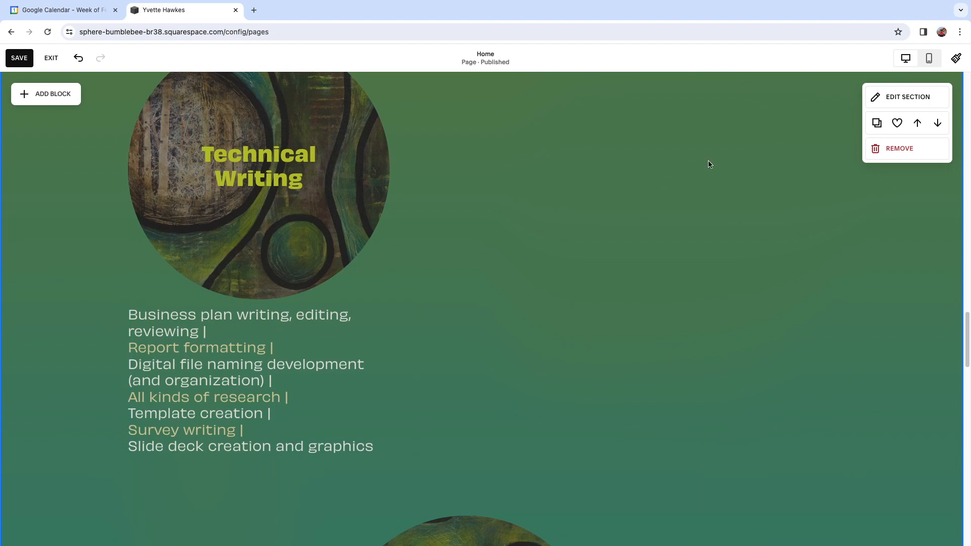
pyautogui.scroll(-4, 546, 372)
pyautogui.scroll(-2, 510, 321)
pyautogui.scroll(6, 511, 323)
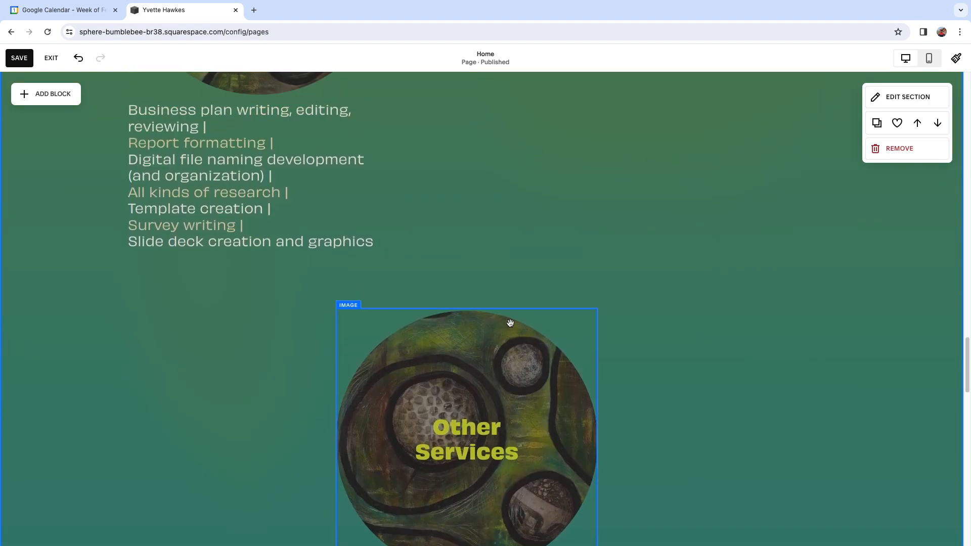
pyautogui.scroll(-6, 511, 325)
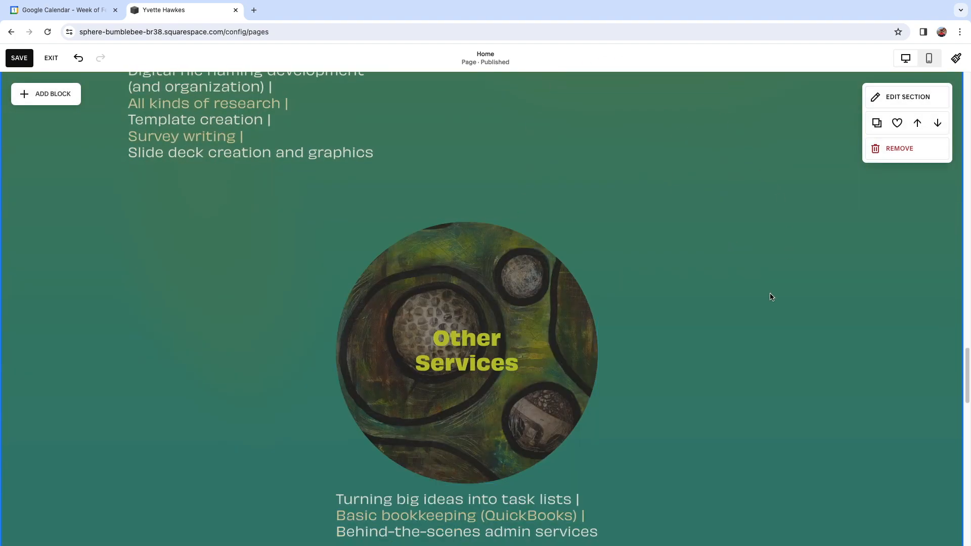
pyautogui.scroll(-6, 722, 342)
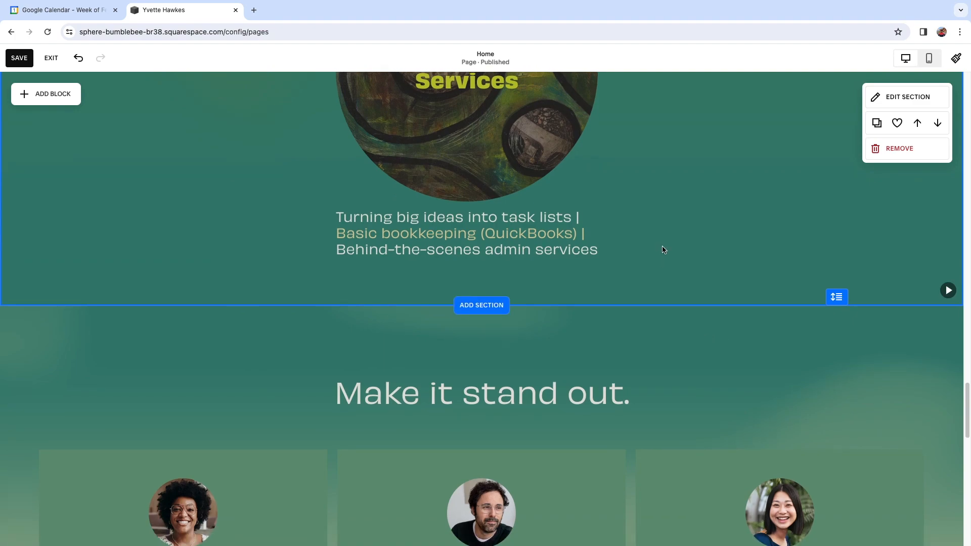
pyautogui.scroll(6, 625, 229)
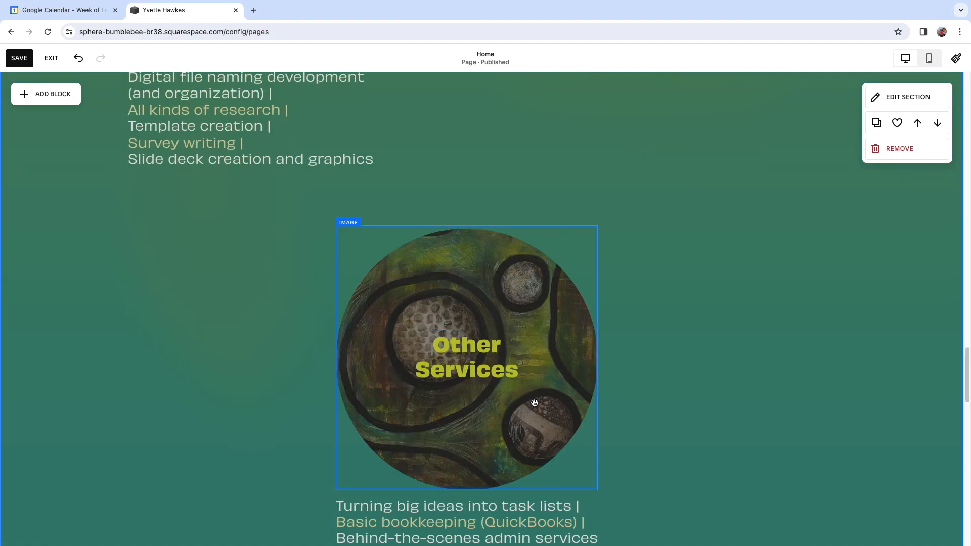
pyautogui.scroll(-9, 669, 390)
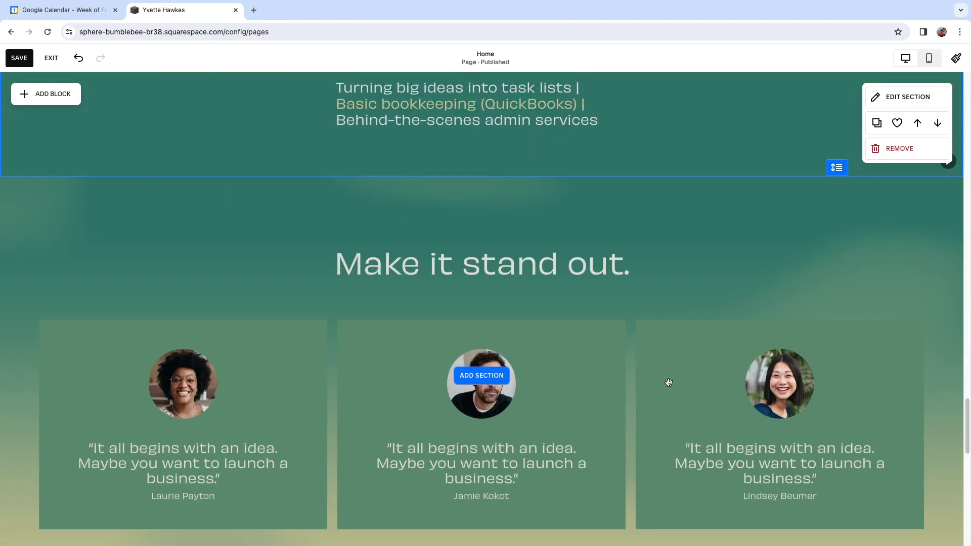
pyautogui.scroll(10, 668, 383)
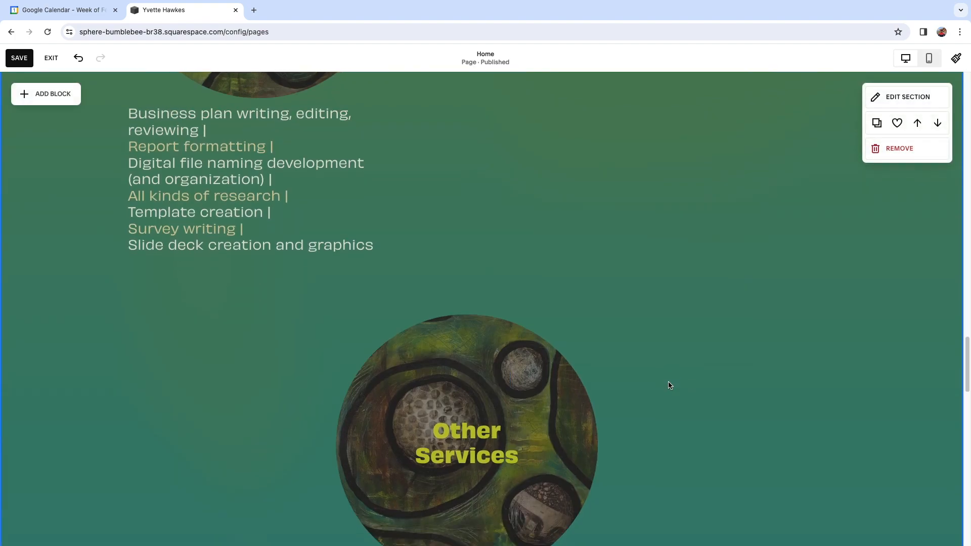
# Set the path in the Other Services image's link to "store/p/other services" and check where the link leads.
pyautogui.click(559, 371)
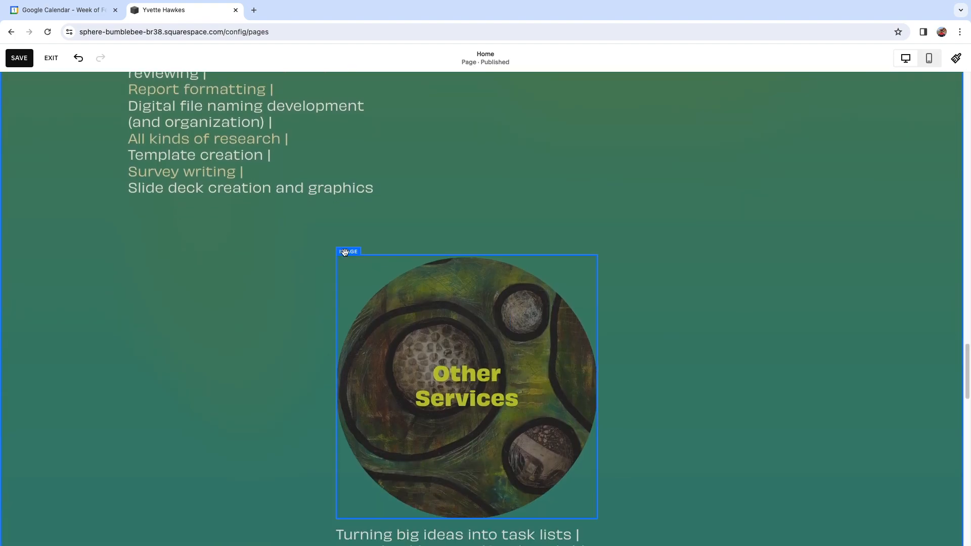
pyautogui.click(371, 233)
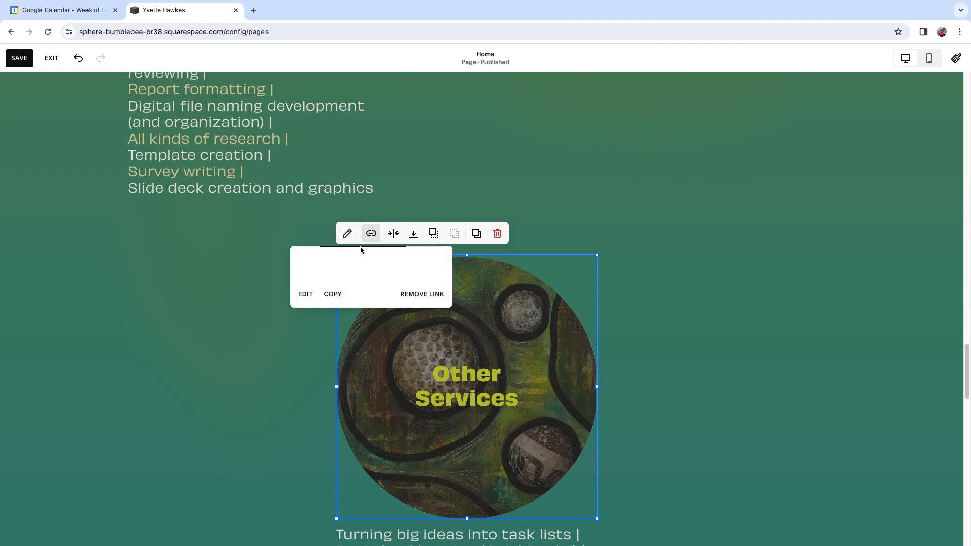
pyautogui.click(305, 294)
pyautogui.moveTo(391, 287); pyautogui.dragTo(428, 292)
pyautogui.write('store')
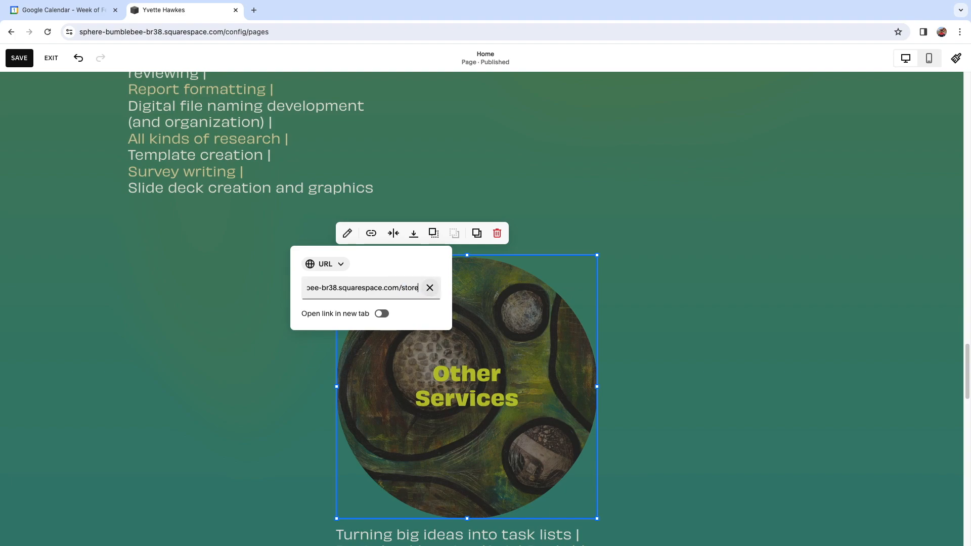
pyautogui.write('/')
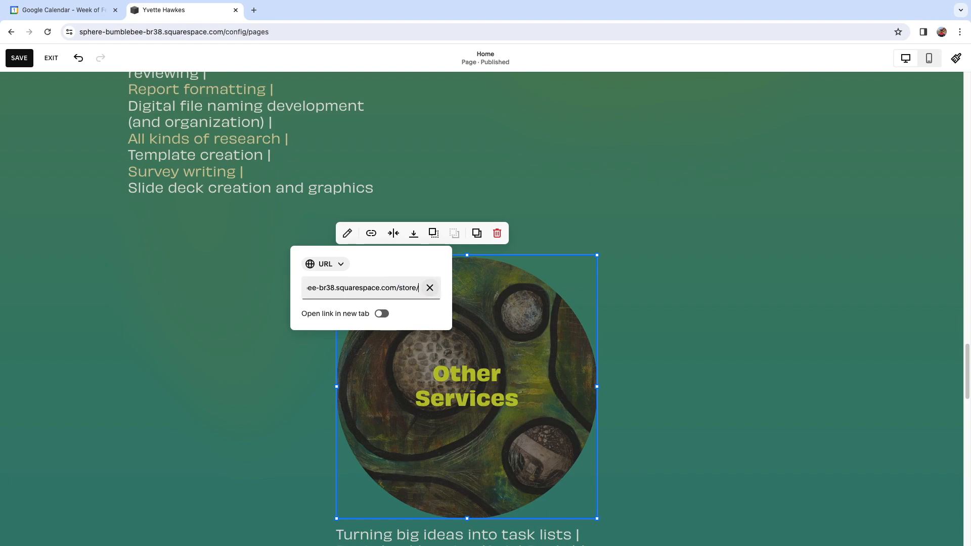
pyautogui.write('p/ot')
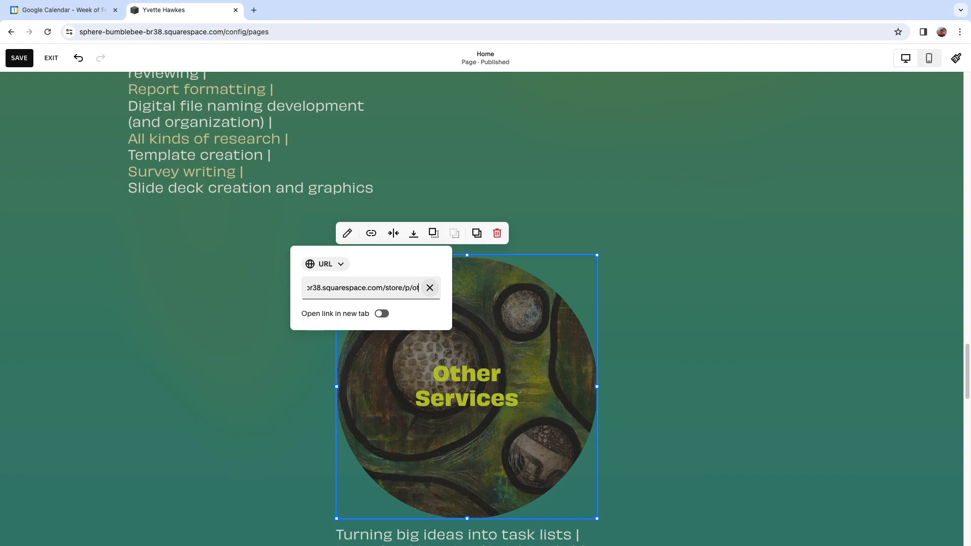
pyautogui.write('her services')
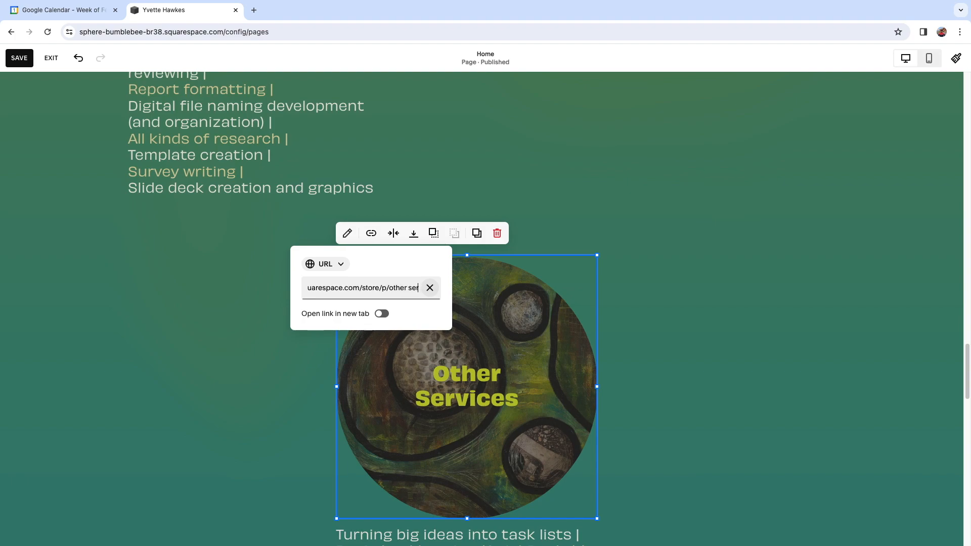
pyautogui.click(348, 234)
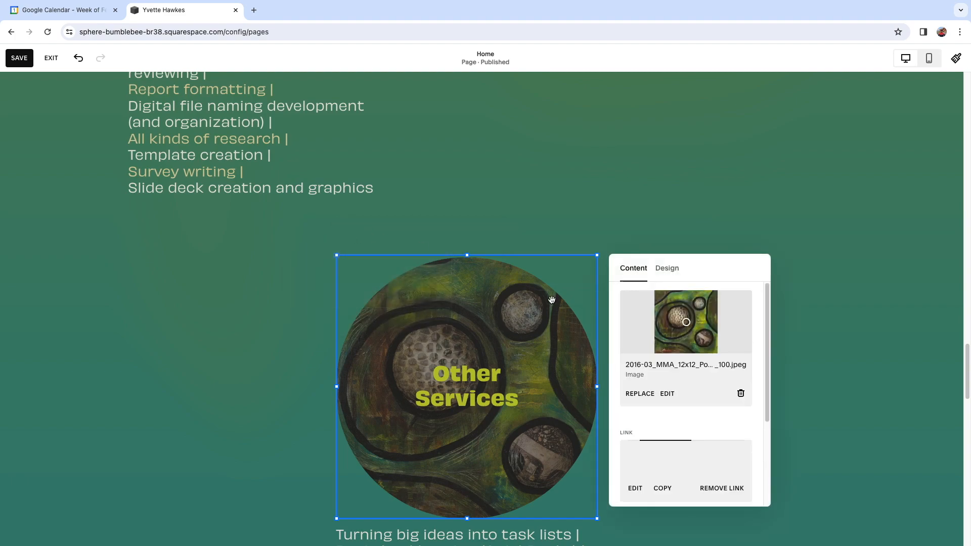
pyautogui.scroll(-1, 707, 445)
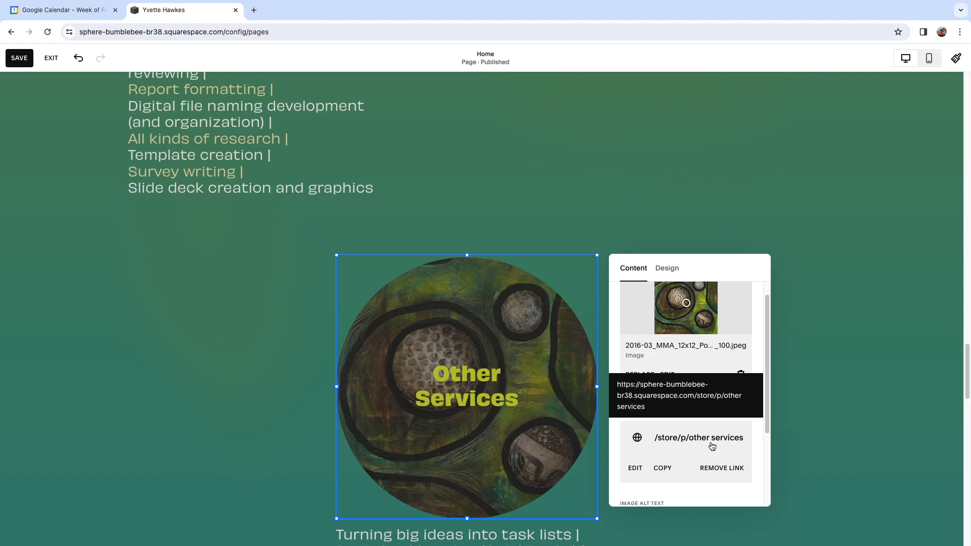
# Correct the Other Services image's link path to store/p/other-services and review its image settings before closing them.
pyautogui.click(636, 468)
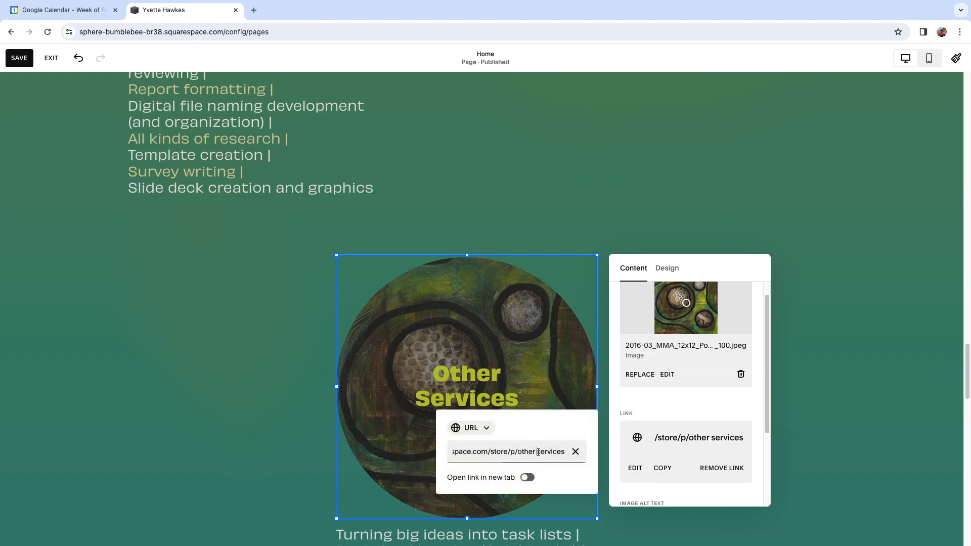
pyautogui.press('BackSpace')
pyautogui.write('-')
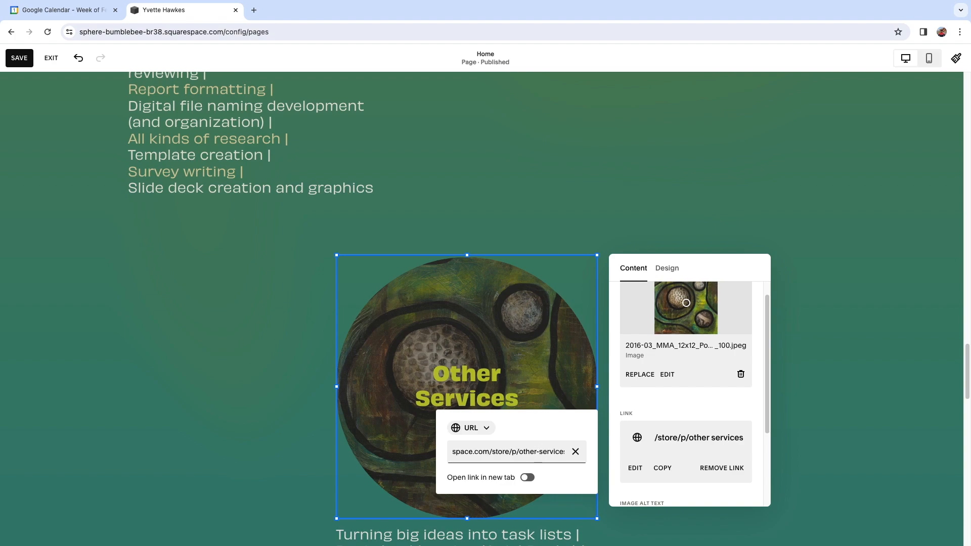
pyautogui.click(657, 409)
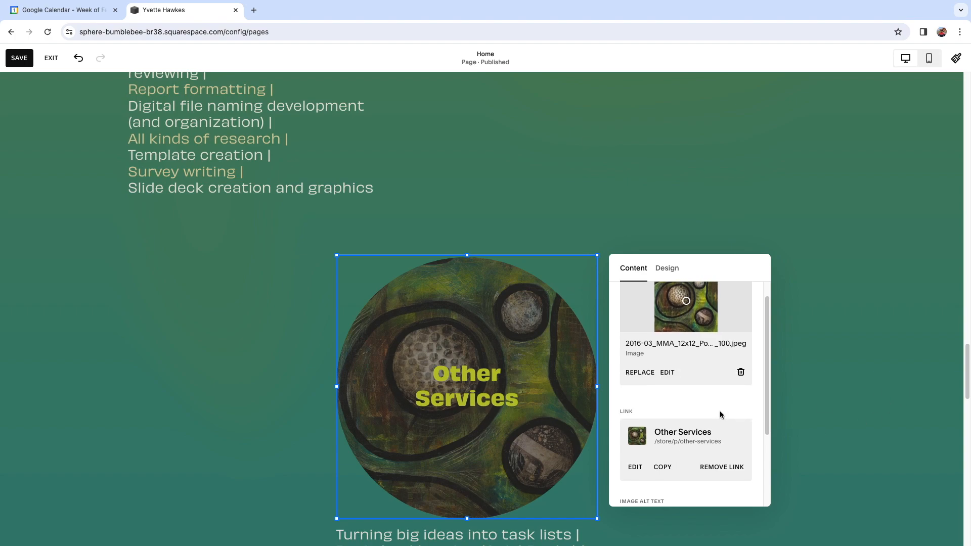
pyautogui.scroll(-3, 720, 411)
pyautogui.click(822, 453)
# Replace the "Make it stand out." title of the testimonials section with "Testimonials".
pyautogui.scroll(-10, 639, 398)
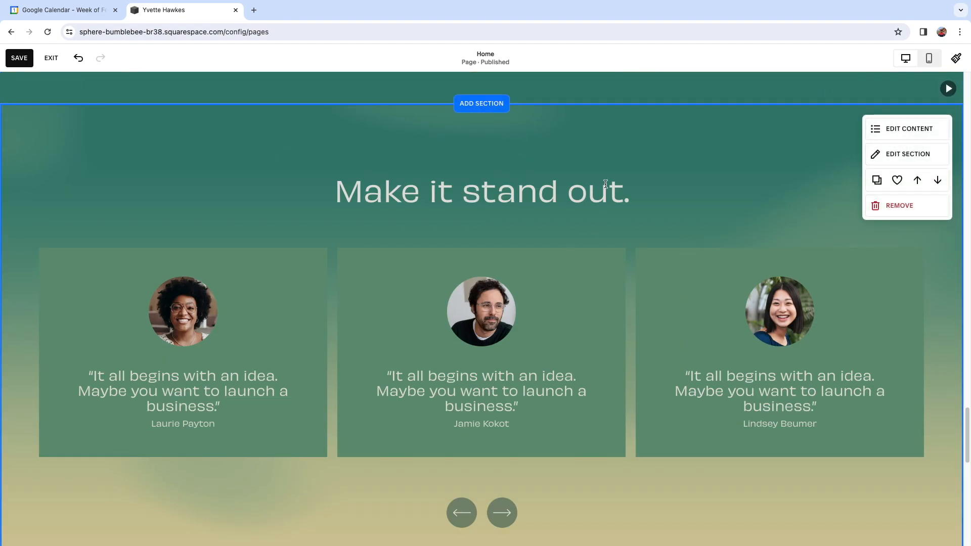
pyautogui.scroll(-2, 626, 405)
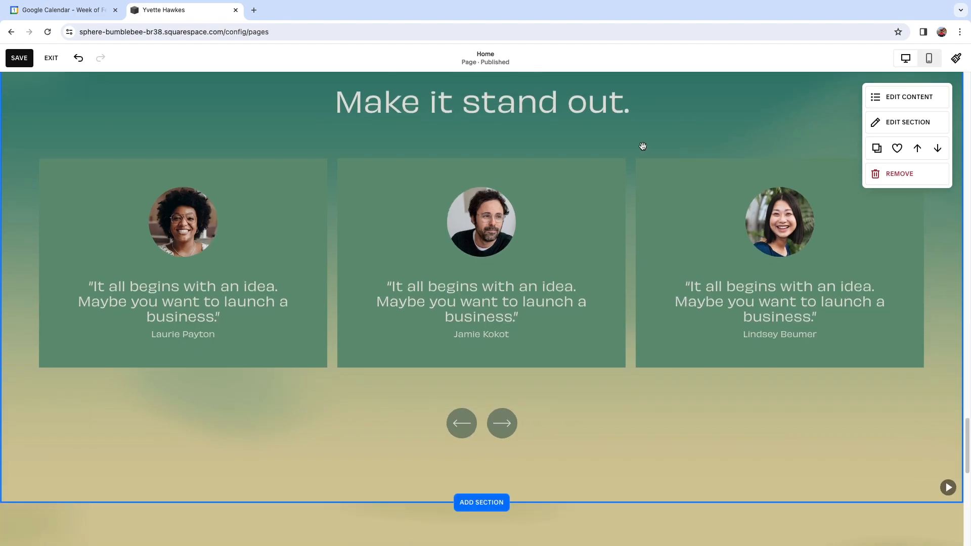
pyautogui.scroll(2, 657, 208)
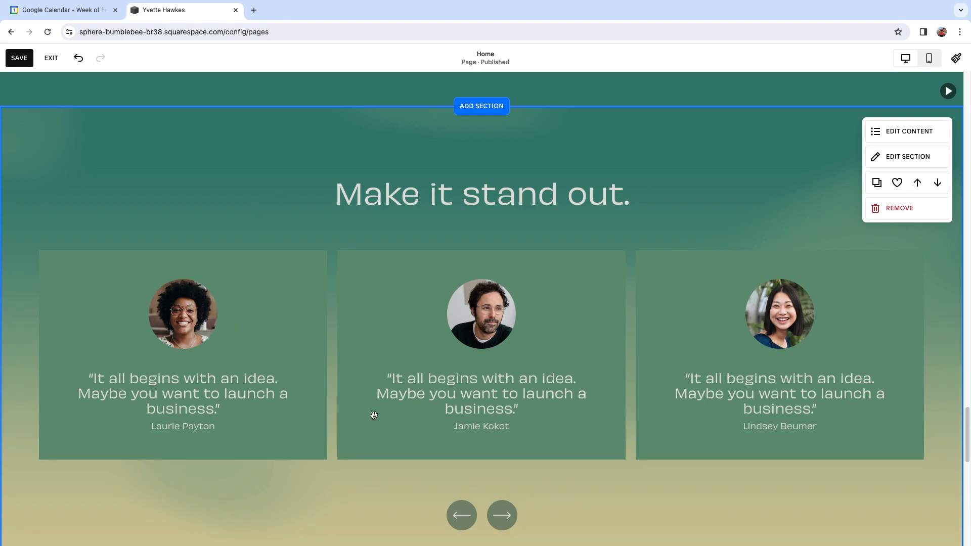
pyautogui.click(896, 137)
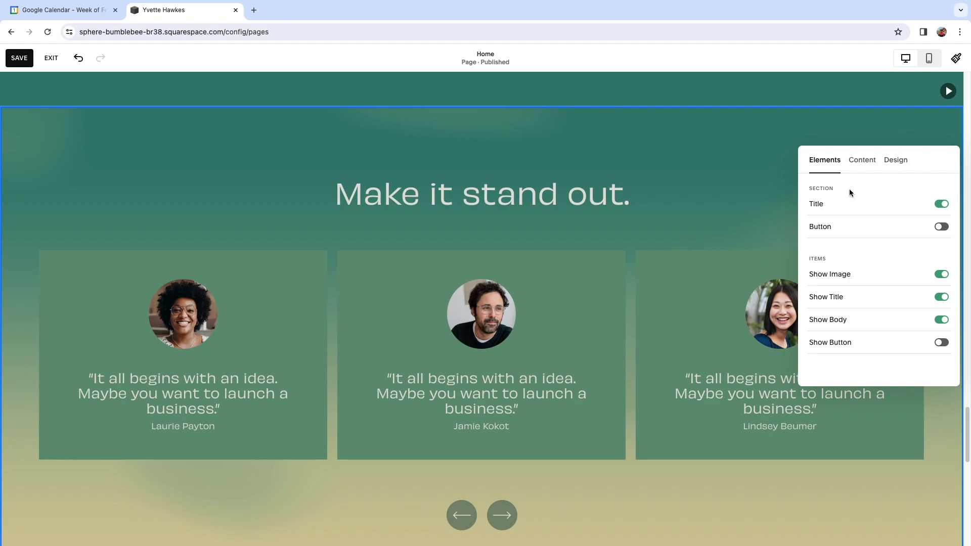
pyautogui.click(867, 163)
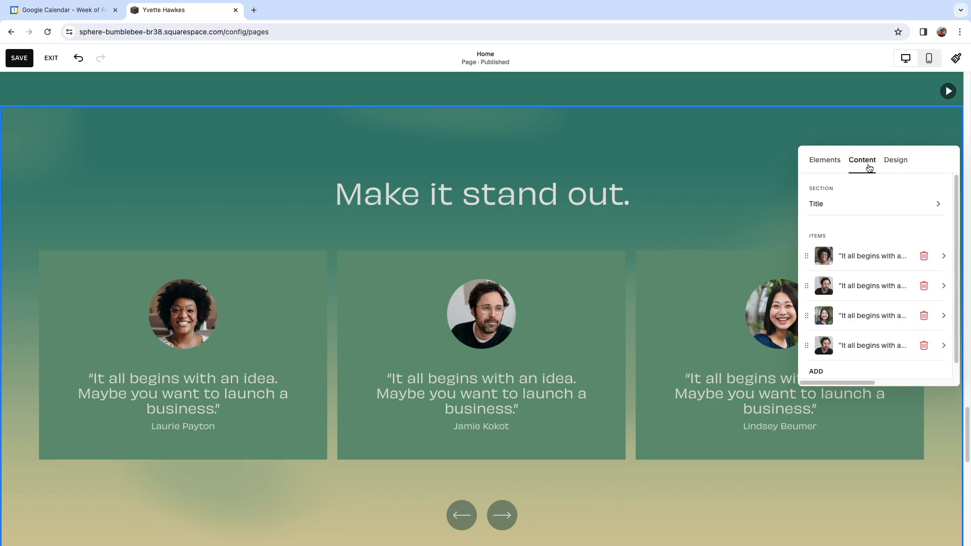
pyautogui.click(934, 204)
pyautogui.click(827, 246)
pyautogui.moveTo(863, 249); pyautogui.dragTo(797, 244)
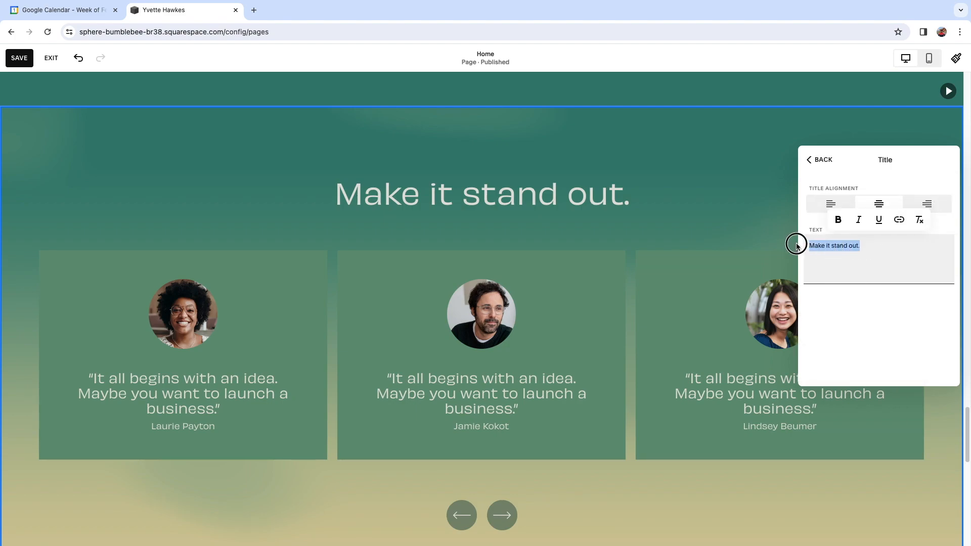
pyautogui.write('Testim')
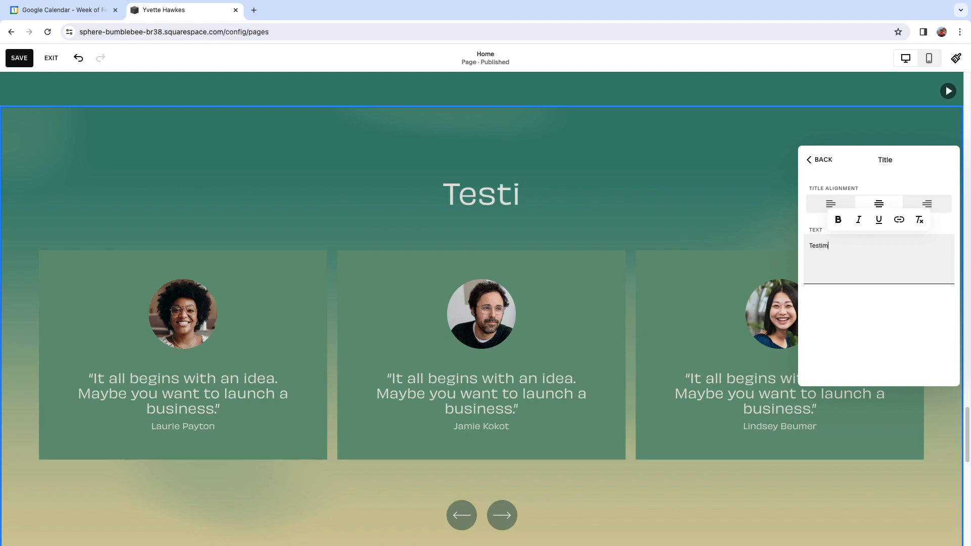
pyautogui.write('onialsa')
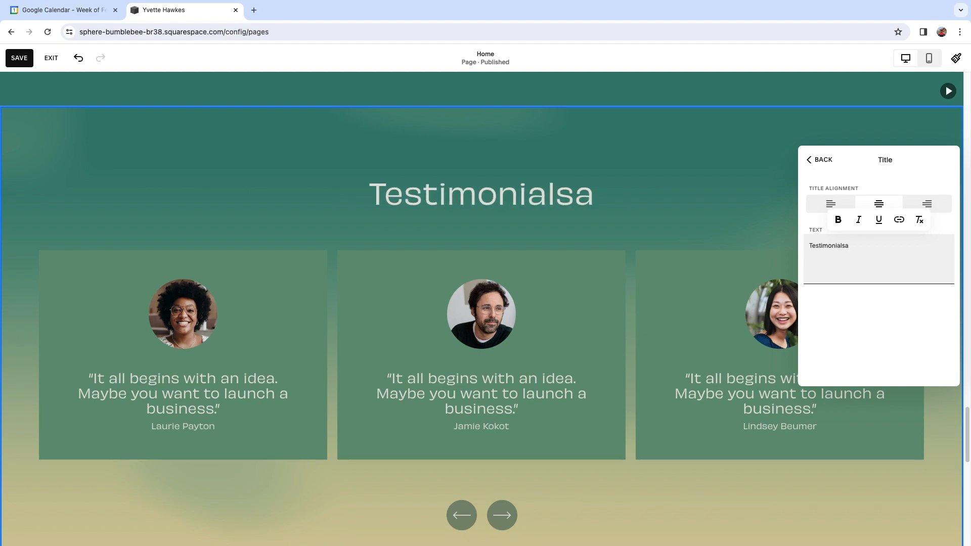
pyautogui.press('BackSpace')
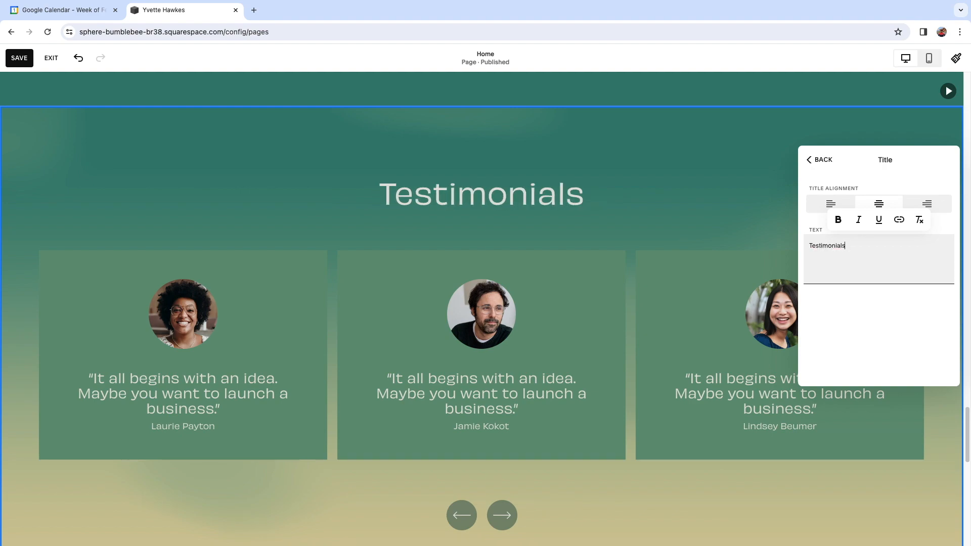
# Change the testimonials section's title text to "Make it stan out." and close the content settings.
pyautogui.moveTo(869, 245); pyautogui.dragTo(795, 245)
pyautogui.write('Mak')
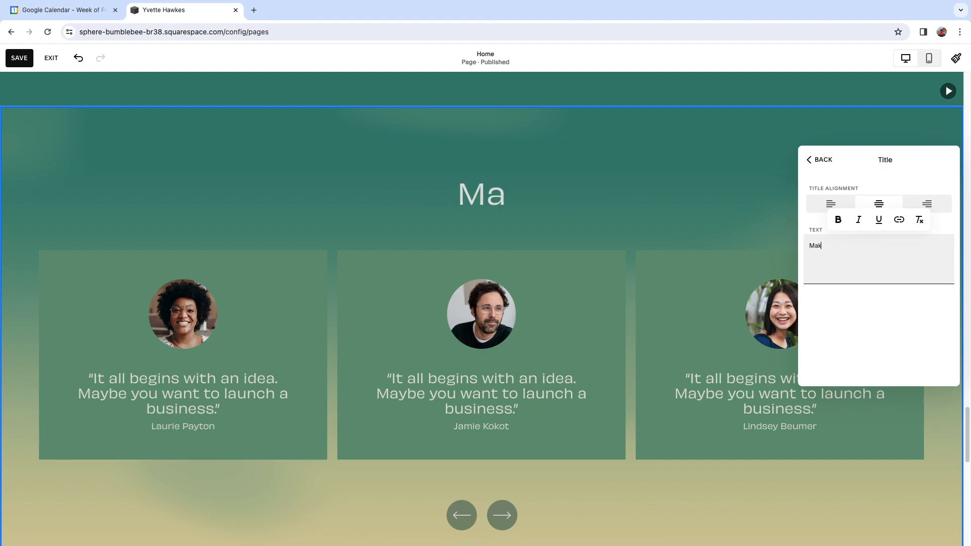
pyautogui.write('e it stan out.')
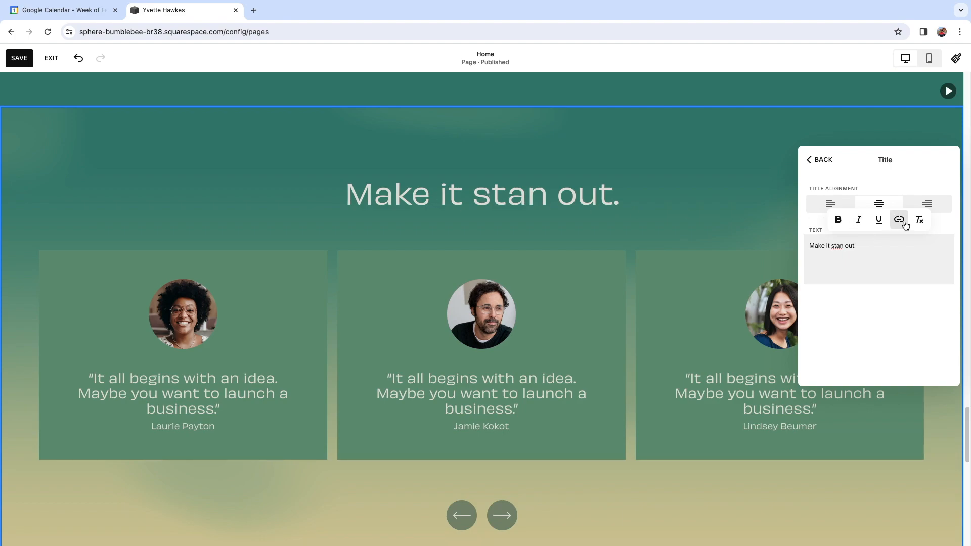
pyautogui.click(739, 199)
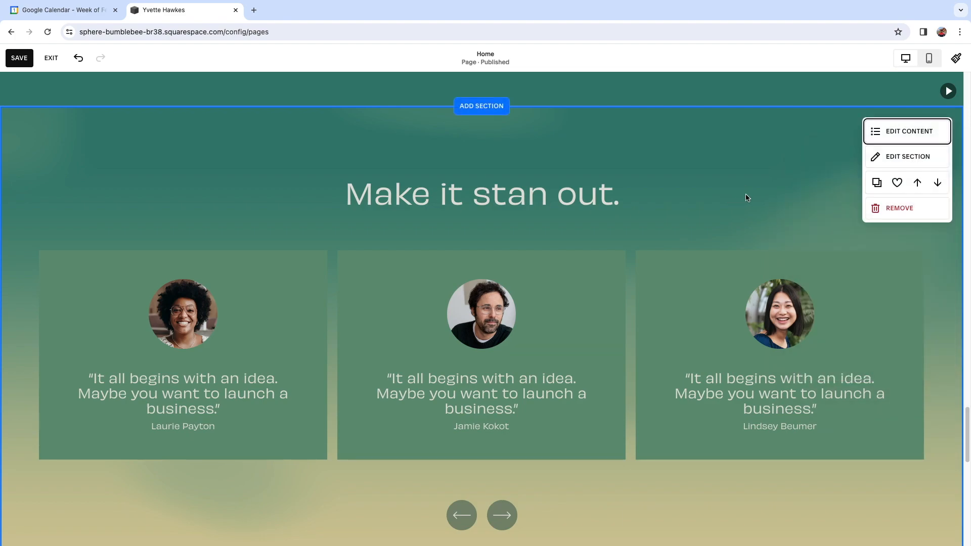
# Examine the Lightest 1 theme's List Section: Carousel colours for the testimonials section, and advance the testimonial carousel.
pyautogui.scroll(-2, 748, 200)
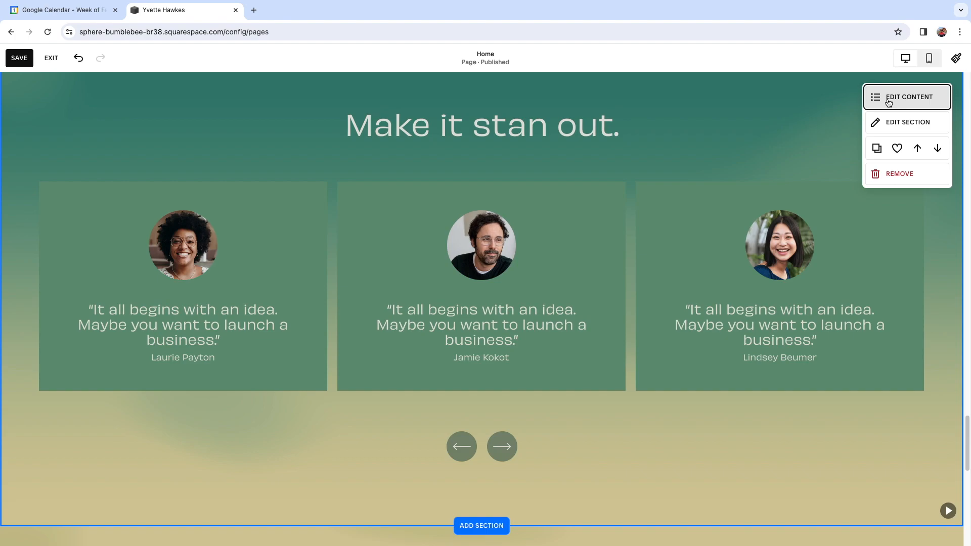
pyautogui.click(883, 120)
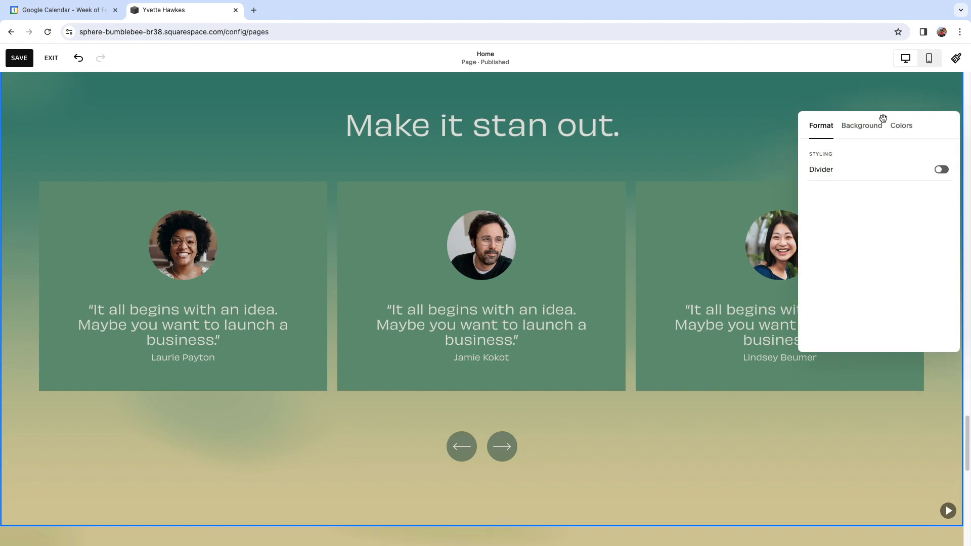
pyautogui.click(907, 133)
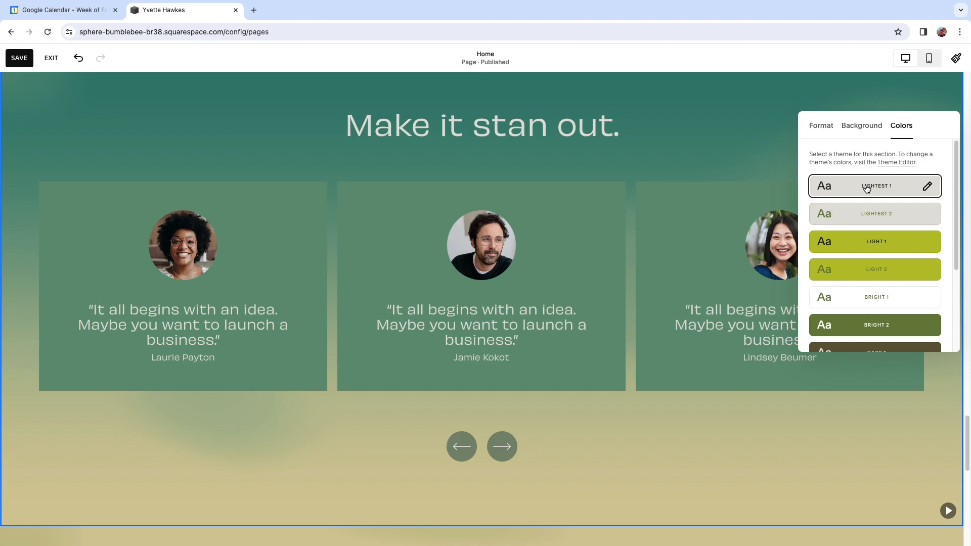
pyautogui.click(928, 187)
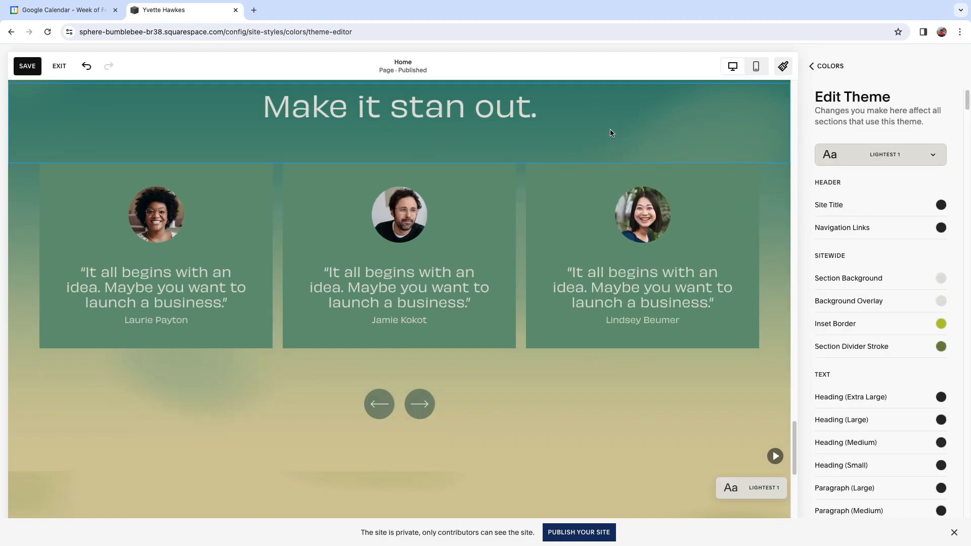
pyautogui.scroll(-8, 858, 316)
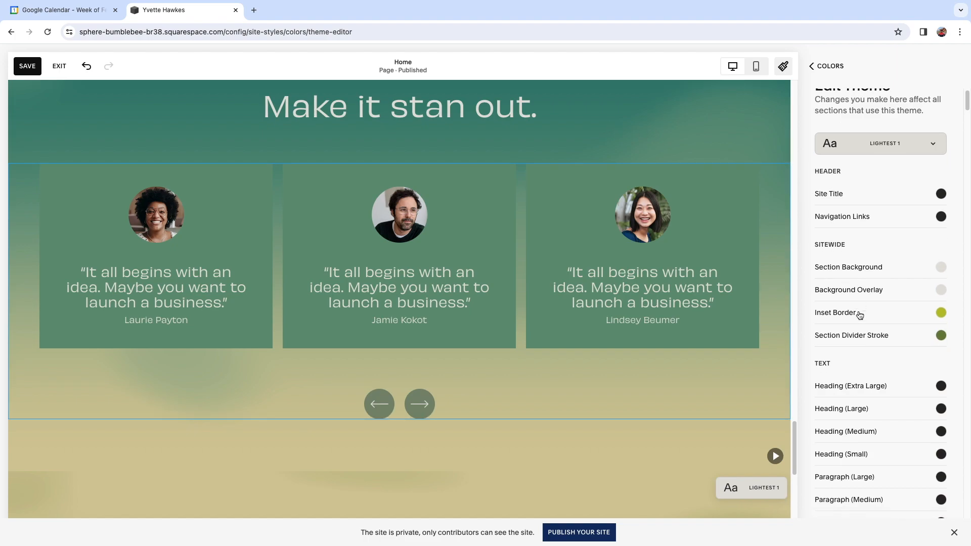
pyautogui.scroll(-10, 886, 301)
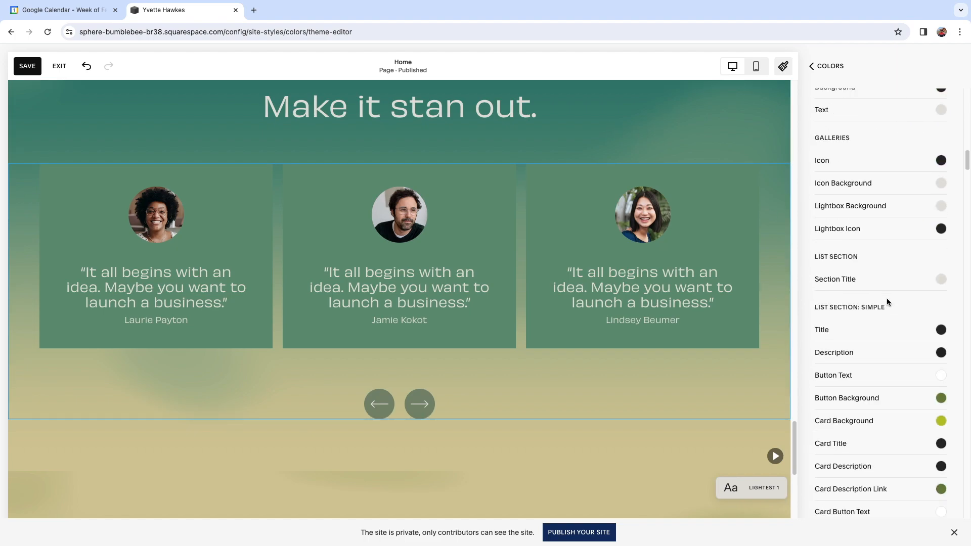
pyautogui.scroll(-4, 886, 298)
pyautogui.scroll(4, 885, 288)
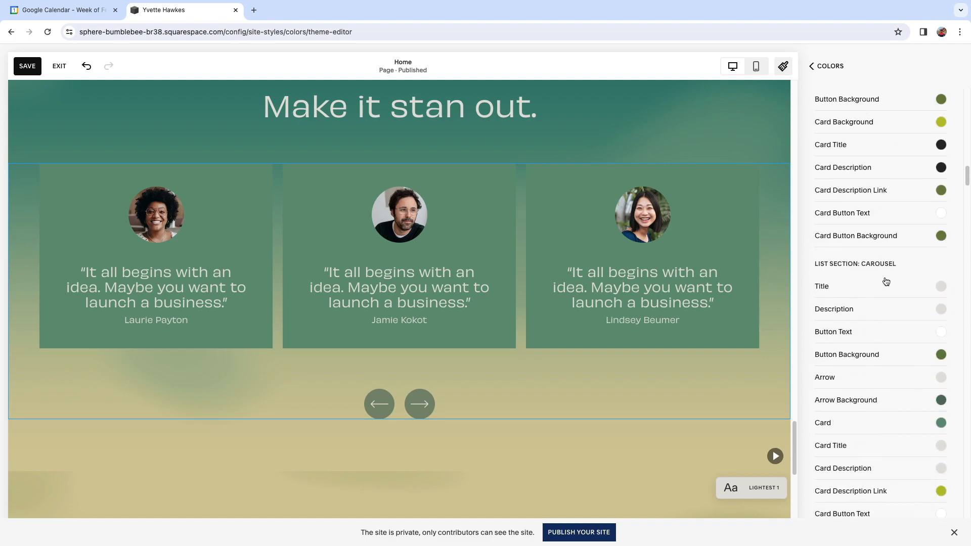
pyautogui.scroll(-3, 881, 275)
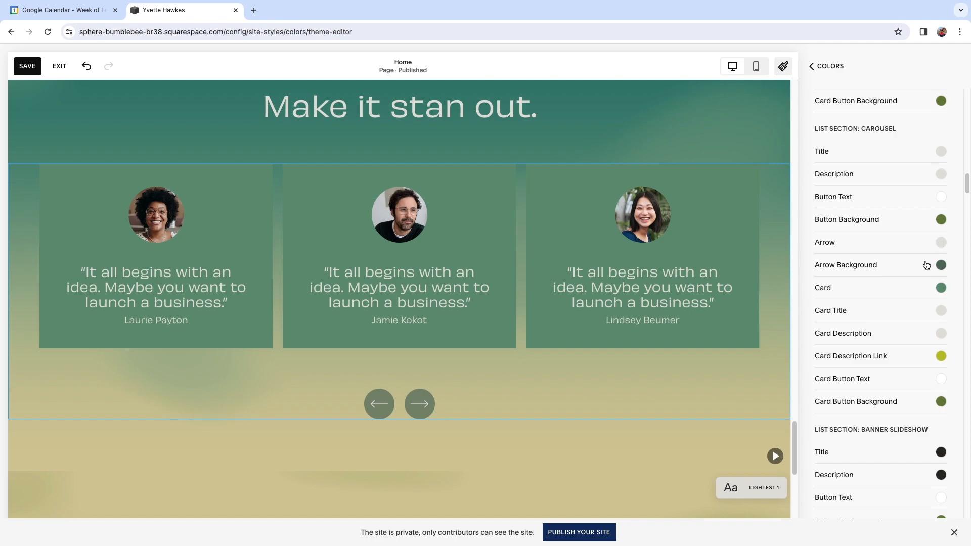
pyautogui.click(419, 403)
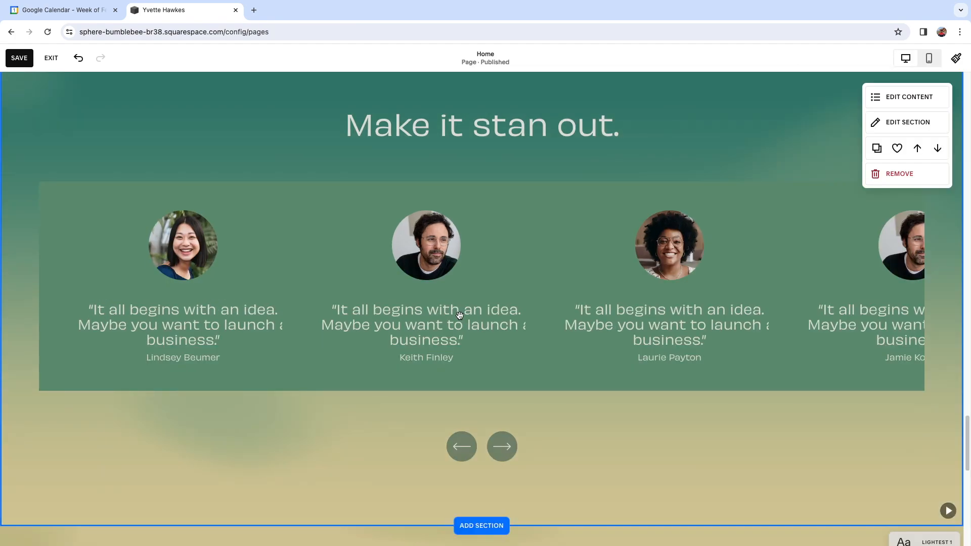
# Try the Primary and Tertiary styles on the "Let's connect" button and return it to Secondary.
pyautogui.scroll(-6, 633, 432)
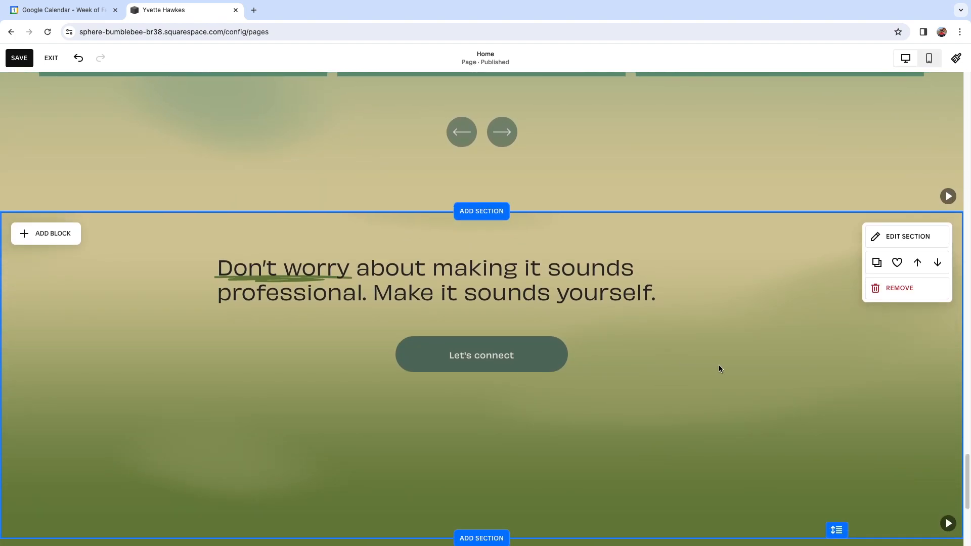
pyautogui.scroll(-2, 720, 368)
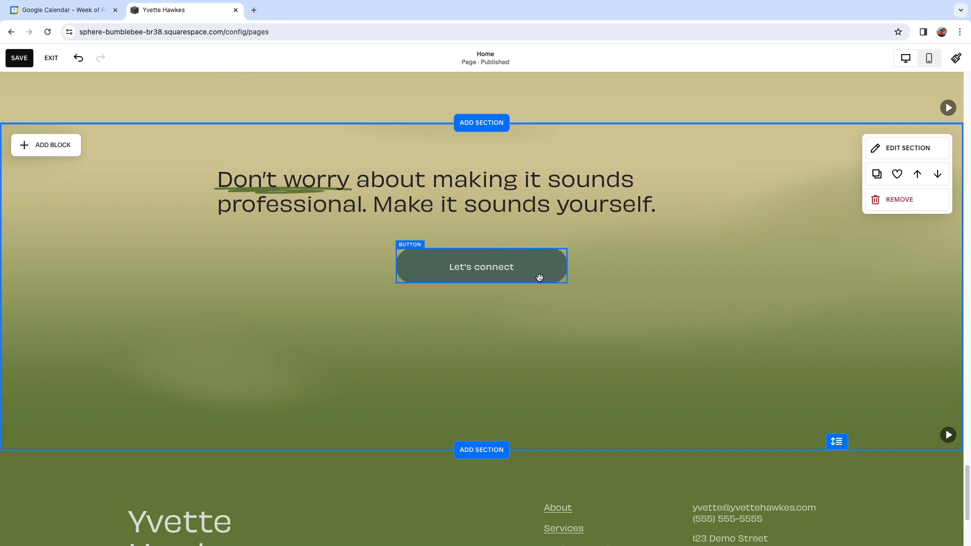
pyautogui.click(539, 277)
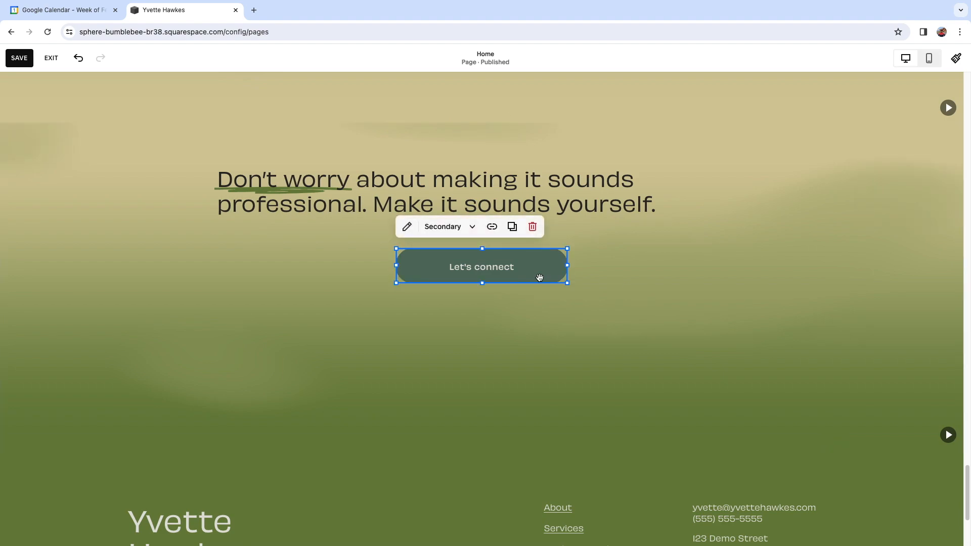
pyautogui.click(471, 229)
pyautogui.click(454, 255)
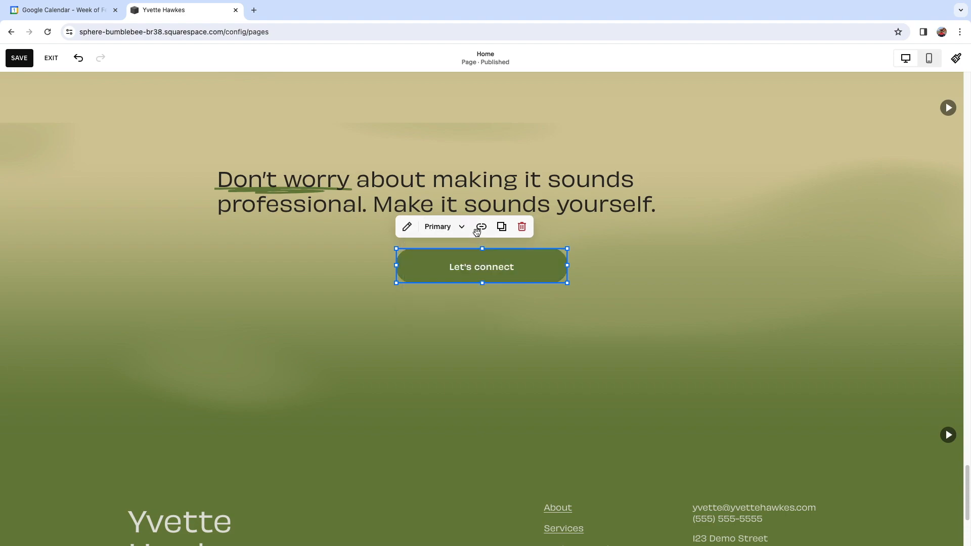
pyautogui.click(462, 227)
pyautogui.click(454, 311)
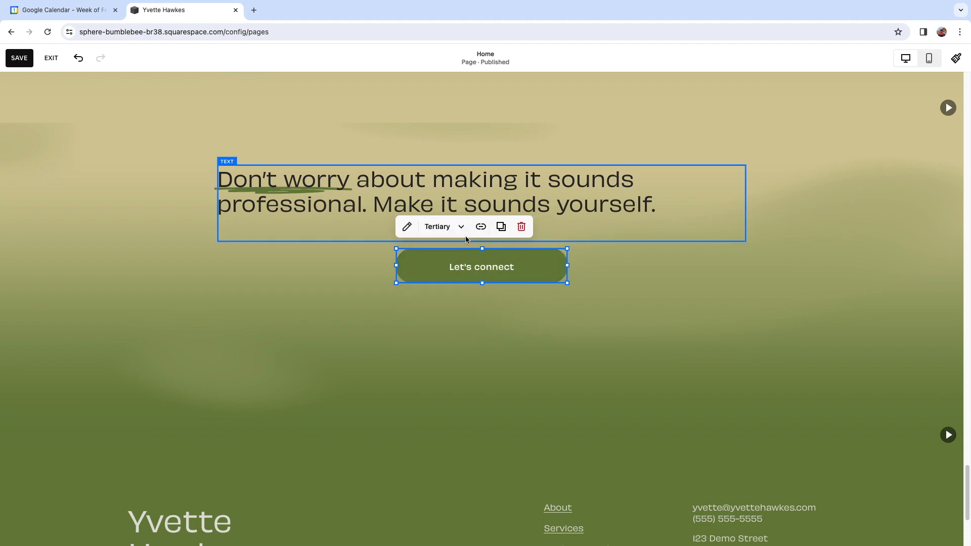
pyautogui.click(461, 226)
pyautogui.click(448, 279)
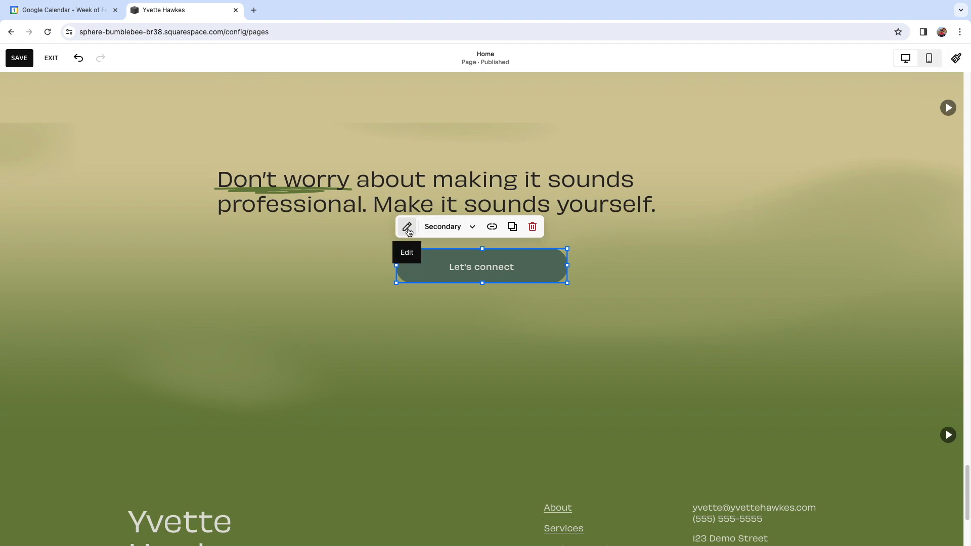
# Change the "Let's connect" button's link to the Connect page at /connect and deselect the button.
pyautogui.click(491, 226)
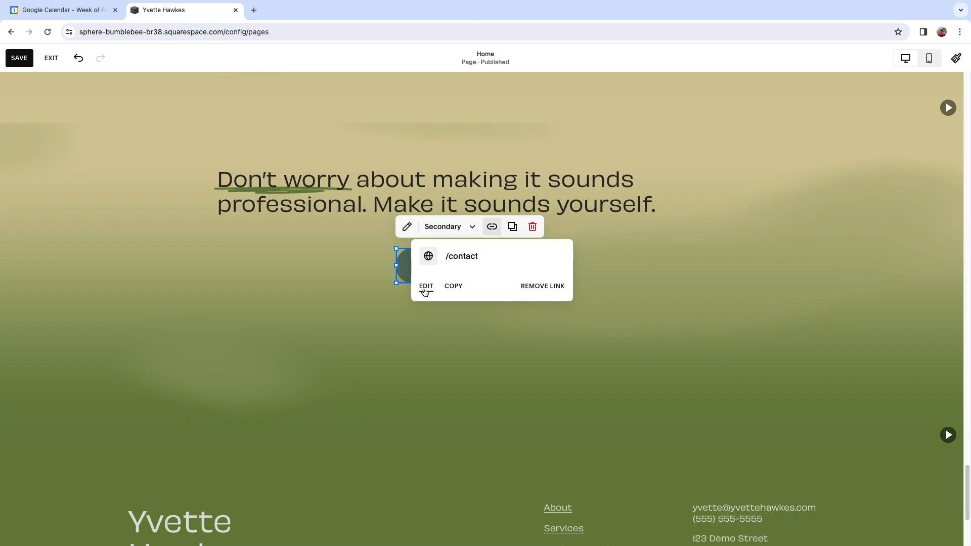
pyautogui.click(425, 287)
pyautogui.click(464, 278)
pyautogui.moveTo(465, 278); pyautogui.dragTo(434, 279)
pyautogui.write('onnect')
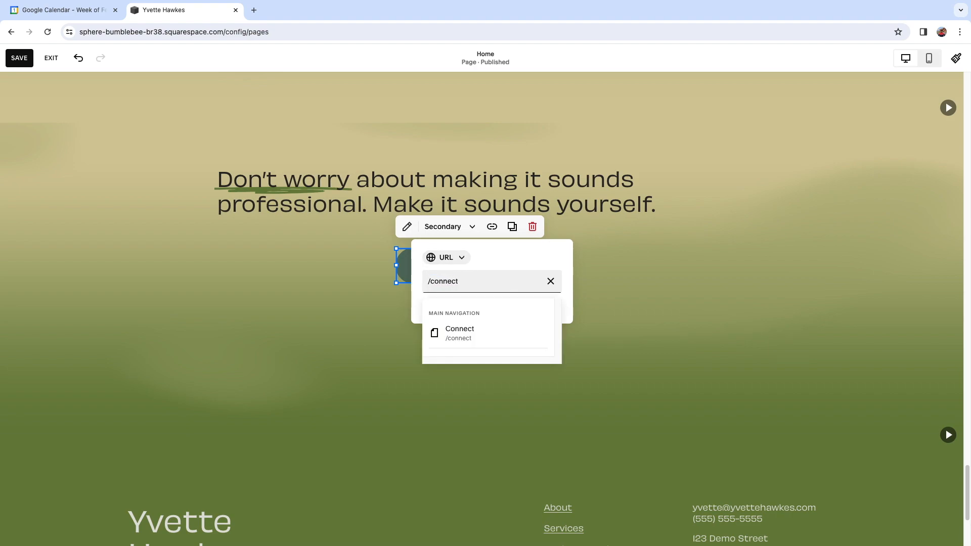
pyautogui.click(481, 340)
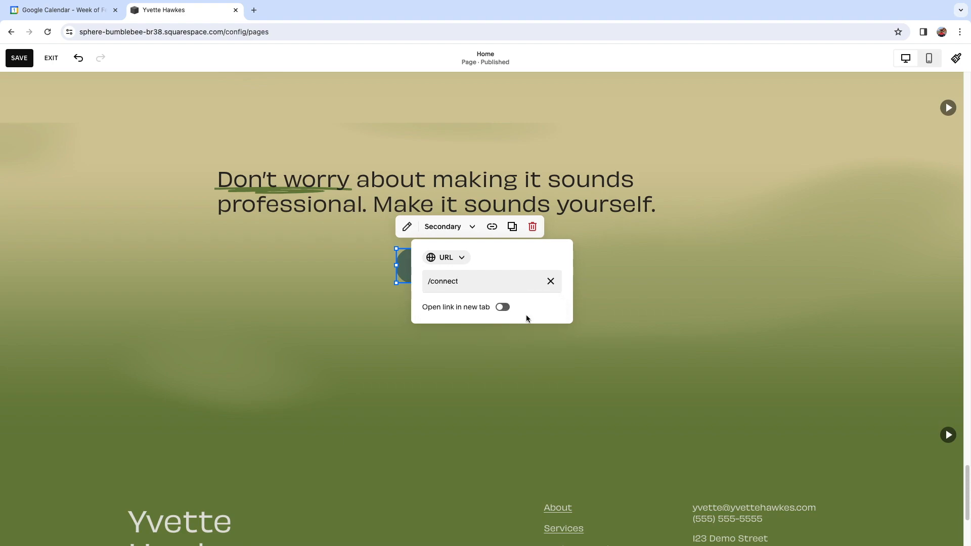
pyautogui.click(630, 273)
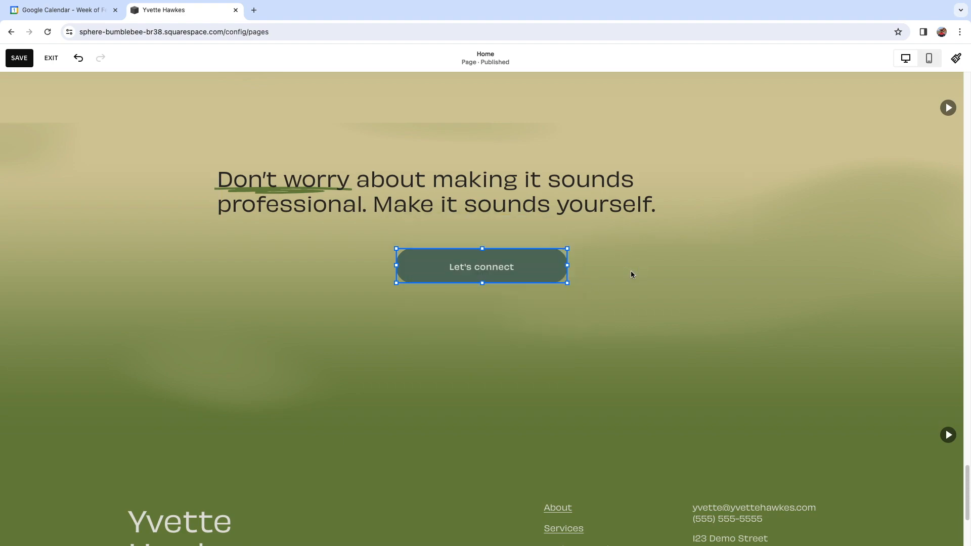
pyautogui.click(630, 276)
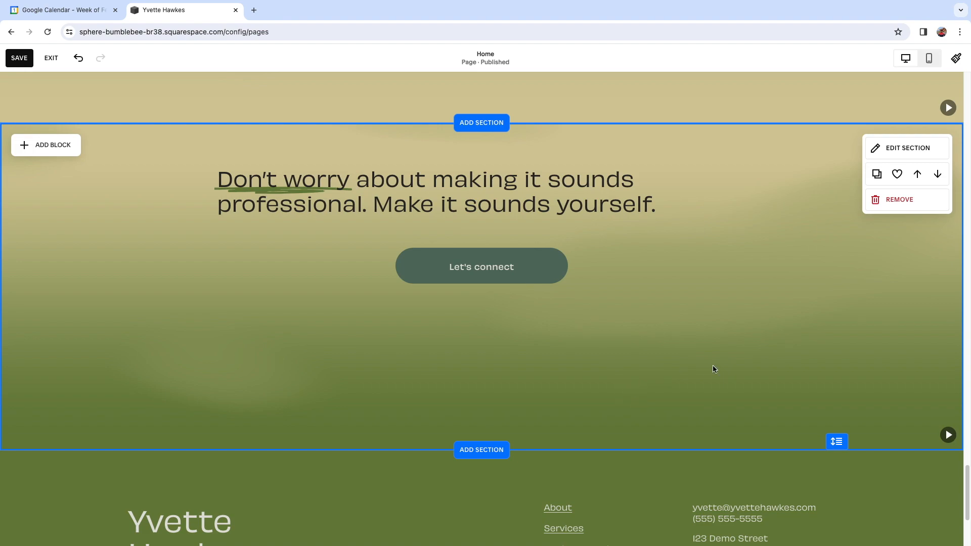
# Open the site footer for editing and change the "Book a consultation" link text to "Let's meet".
pyautogui.scroll(-4, 712, 368)
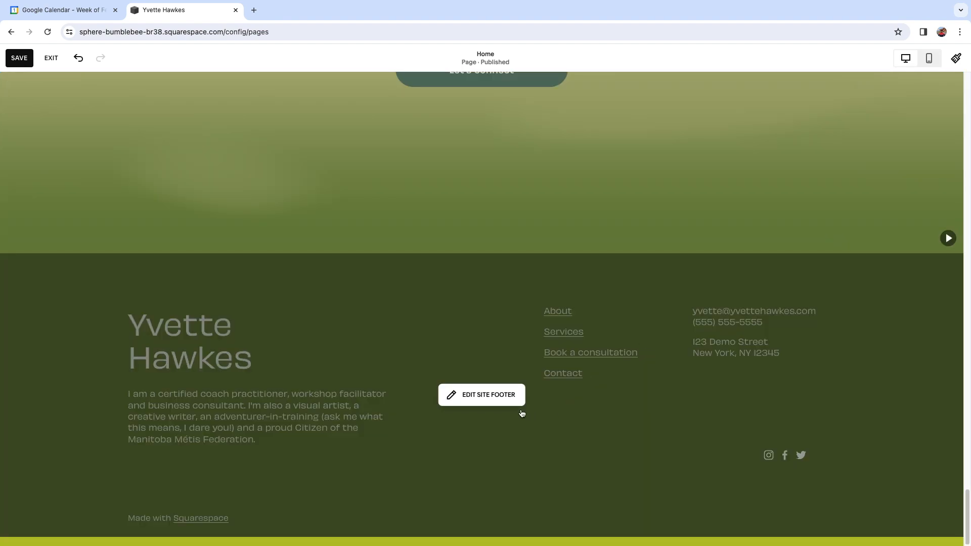
pyautogui.click(506, 397)
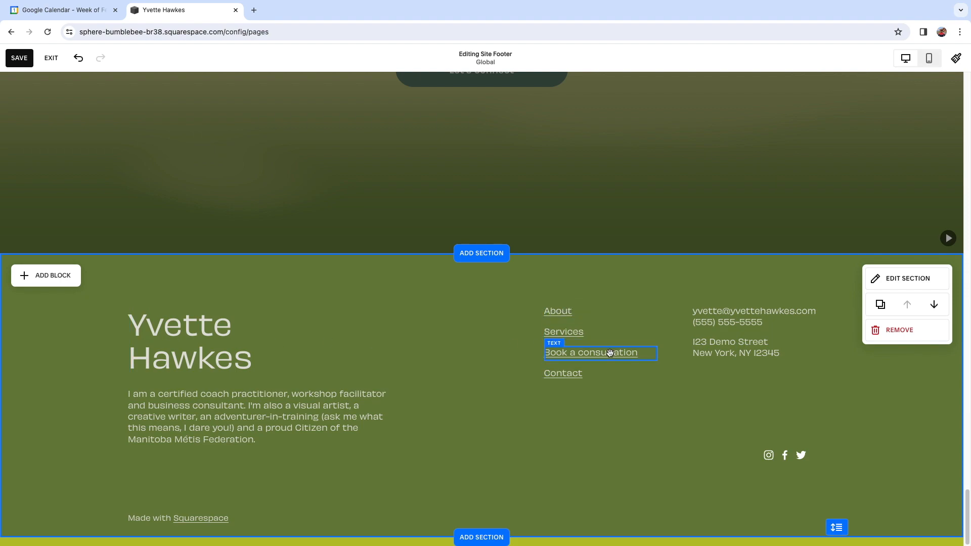
pyautogui.click(647, 357)
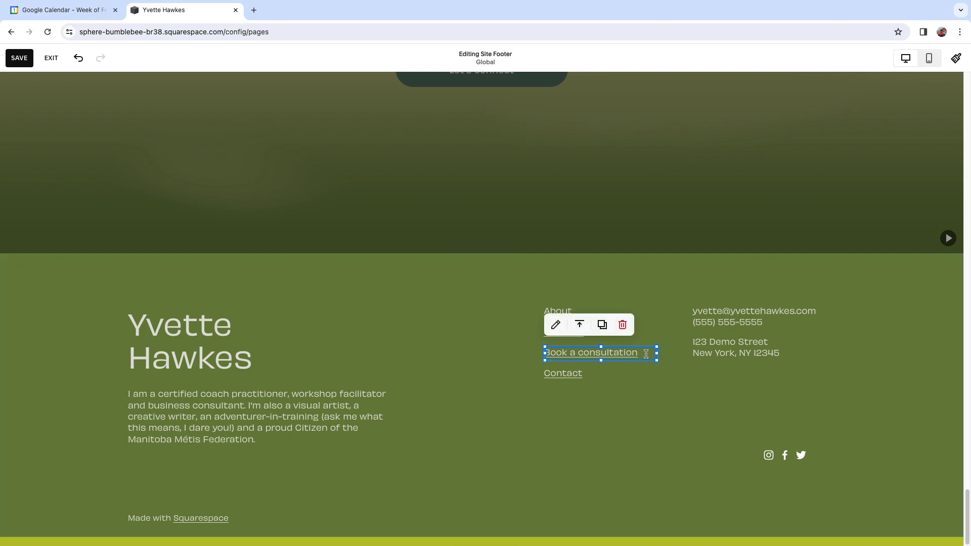
pyautogui.click(646, 354)
pyautogui.moveTo(644, 354); pyautogui.dragTo(551, 355)
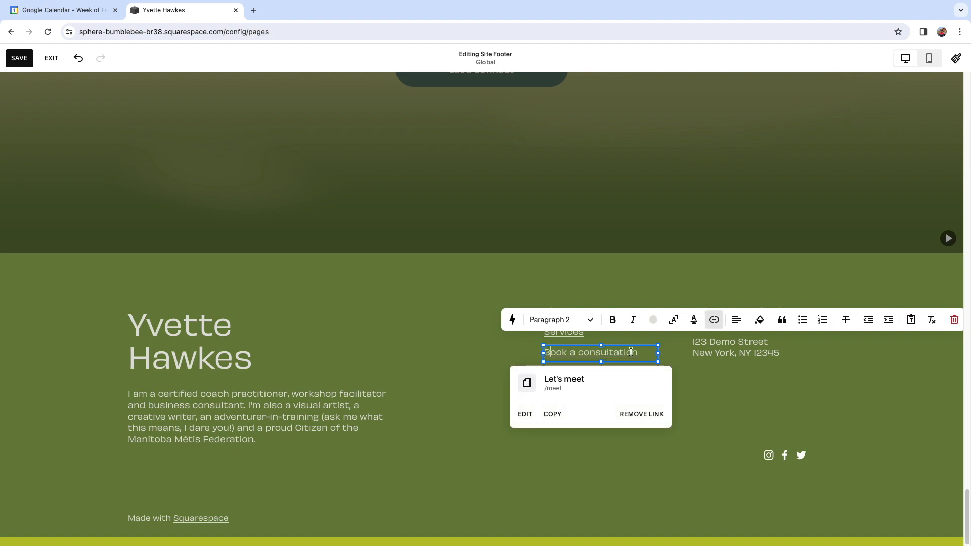
pyautogui.write('L')
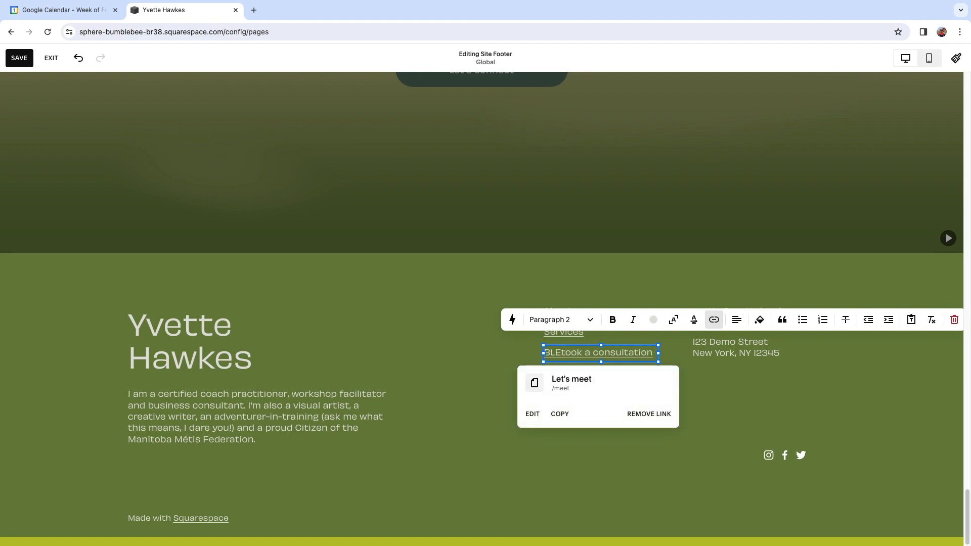
pyautogui.write("et's")
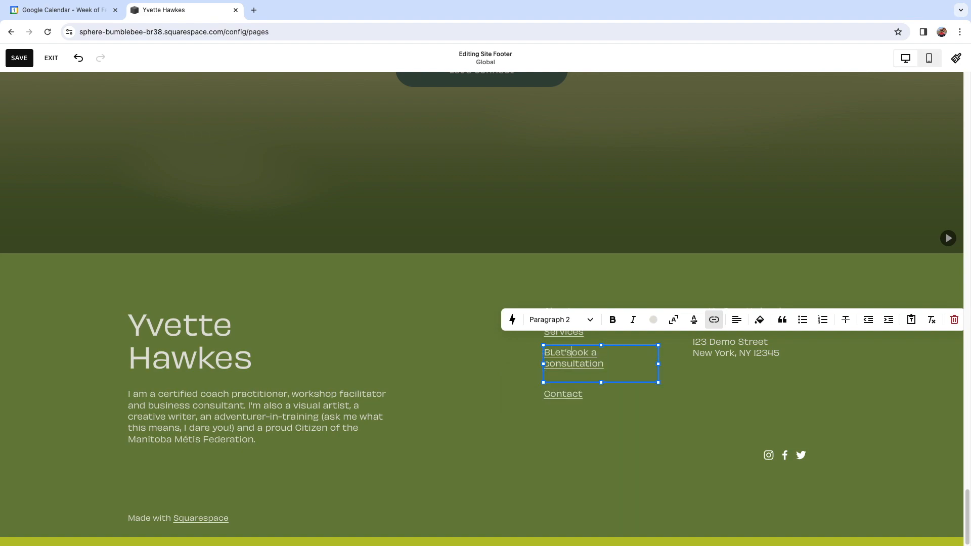
pyautogui.write(' meet')
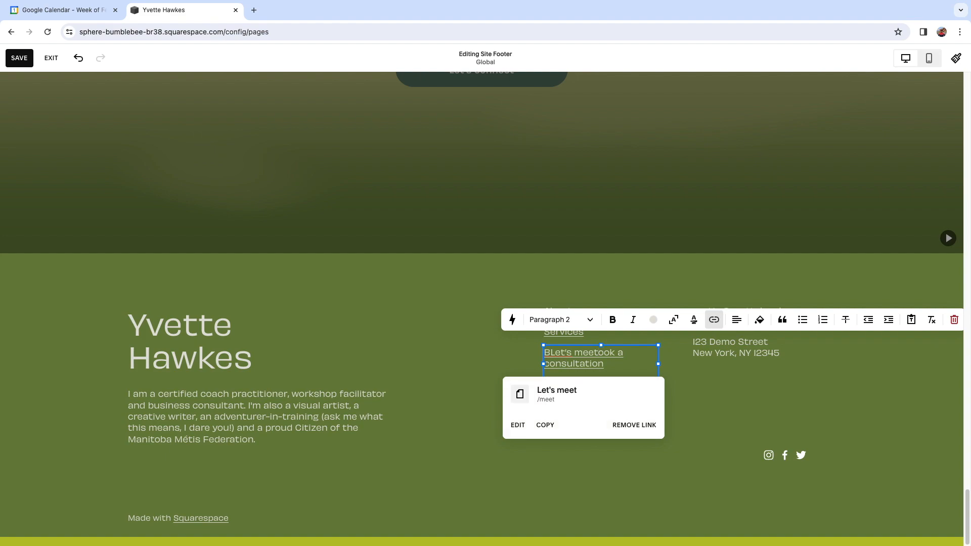
pyautogui.hotkey('shift', 'Right')
pyautogui.hotkey('shift', 'Right')
pyautogui.hotkey('shift', 'Right')
pyautogui.hotkey('shift', 'Right')
pyautogui.hotkey('shift', 'Right')
pyautogui.hotkey('shift', 'Right')
pyautogui.hotkey('shift', 'Right')
pyautogui.hotkey('shift', 'Right')
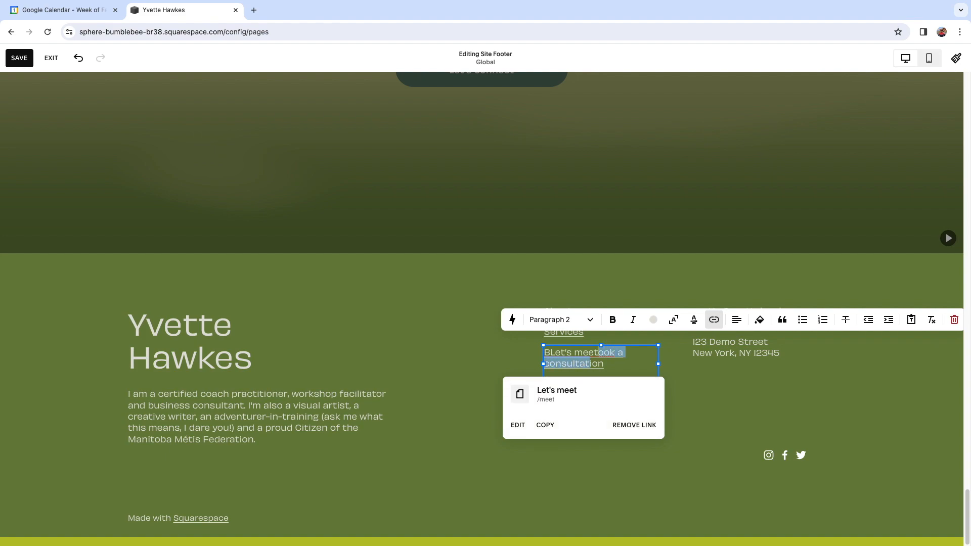
pyautogui.press('BackSpace')
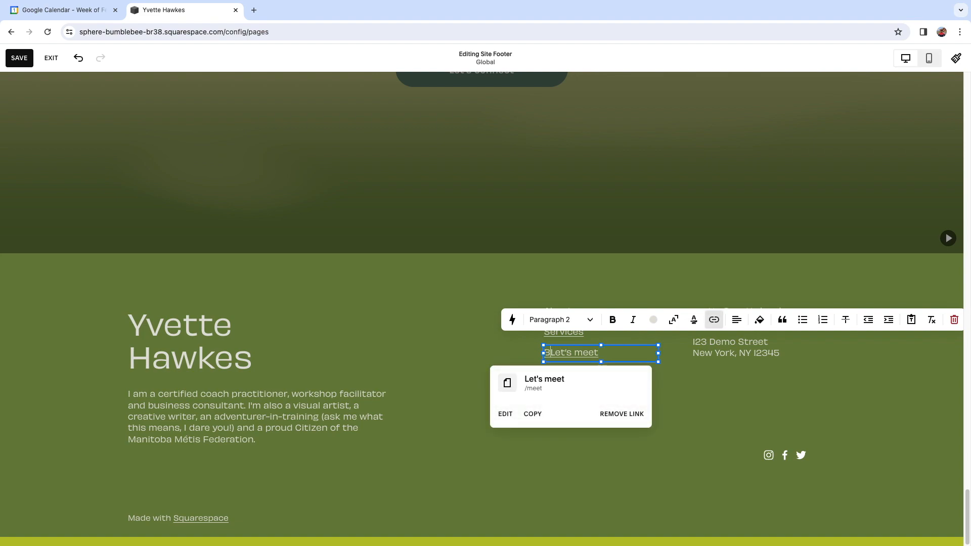
pyautogui.press('BackSpace')
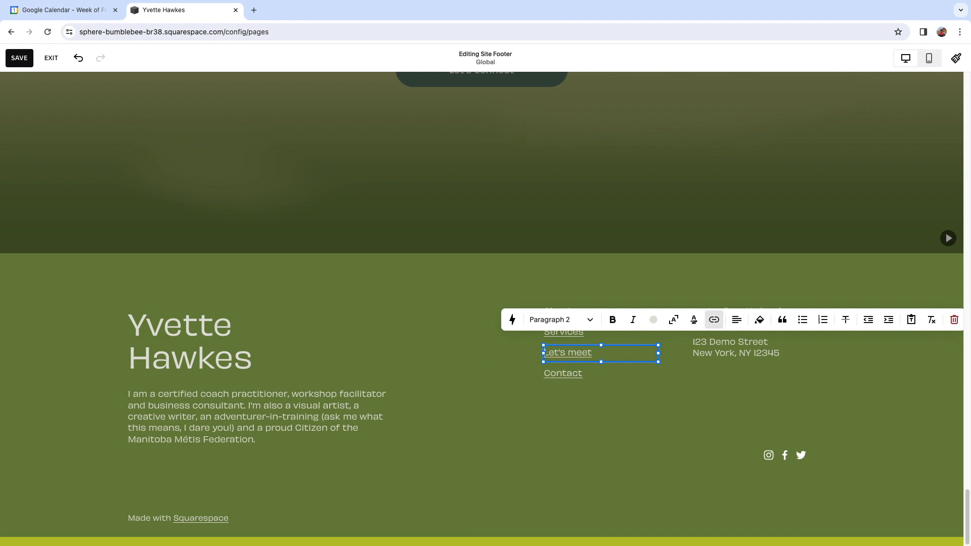
# Change the footer's "Contact" link text to "Connect" and deselect the text block.
pyautogui.click(599, 372)
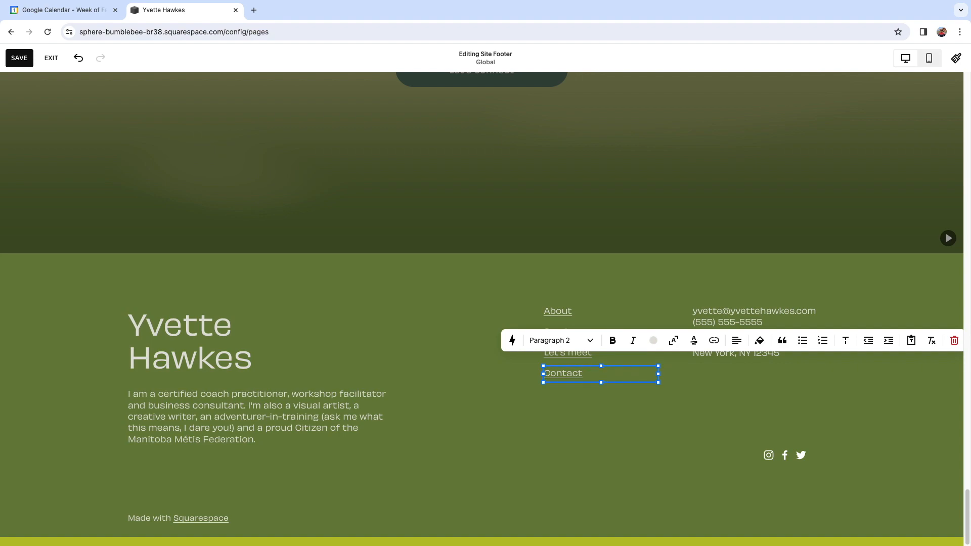
pyautogui.click(566, 373)
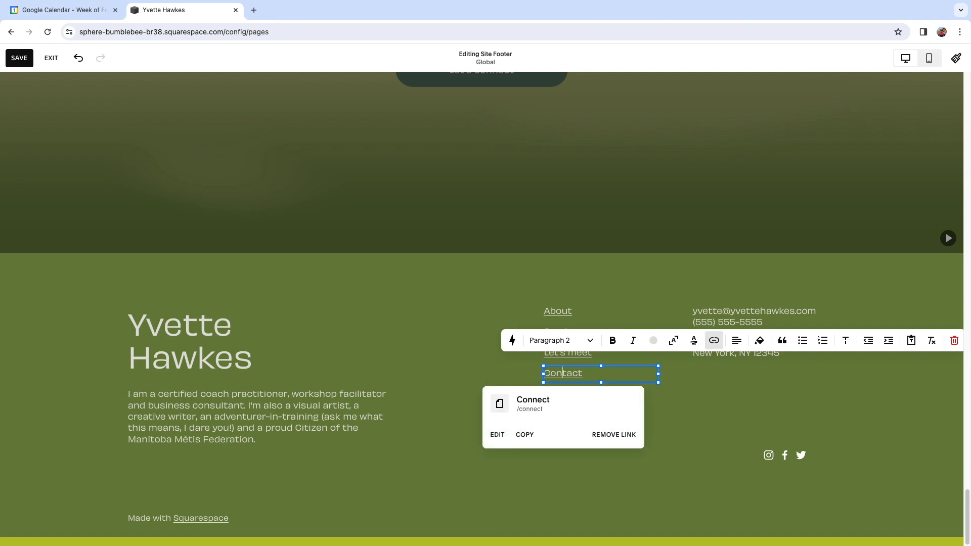
pyautogui.write('nect')
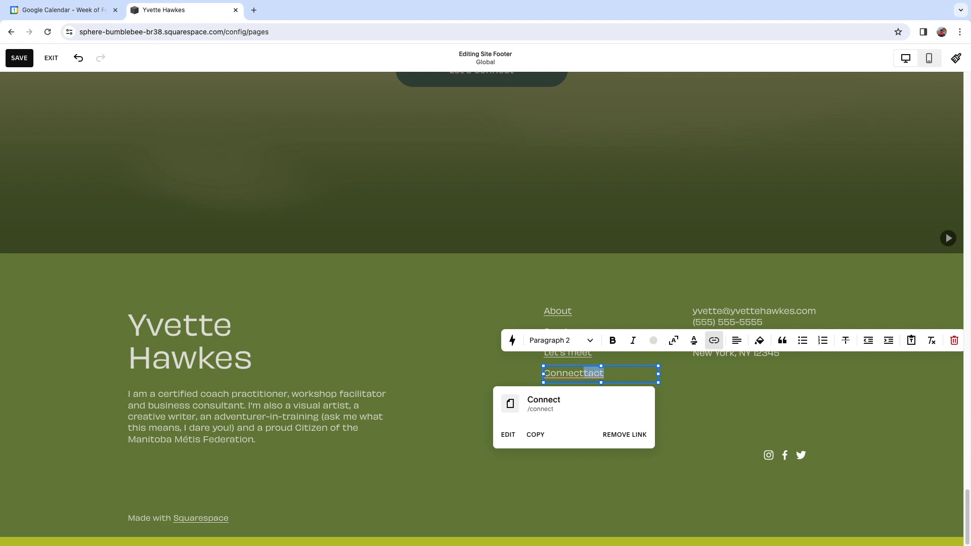
pyautogui.press('BackSpace')
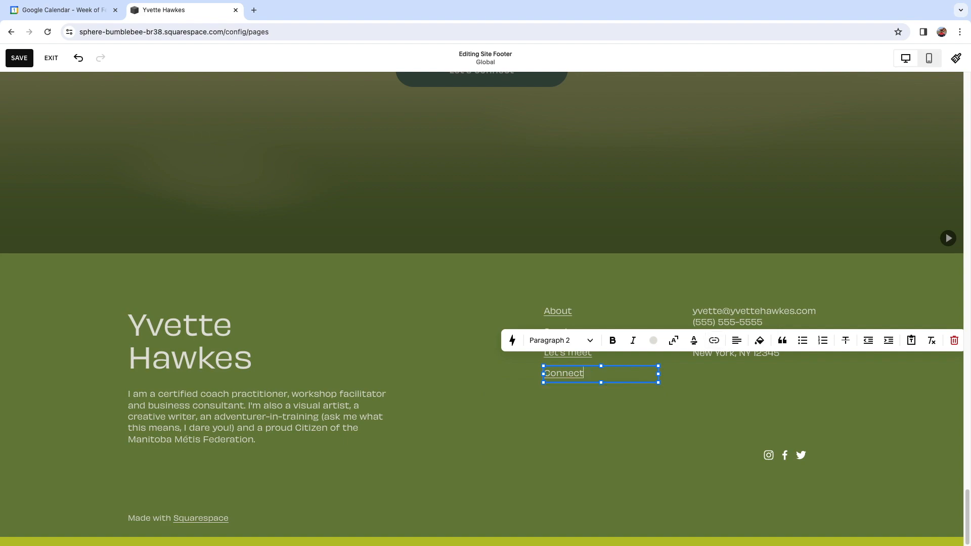
pyautogui.click(604, 402)
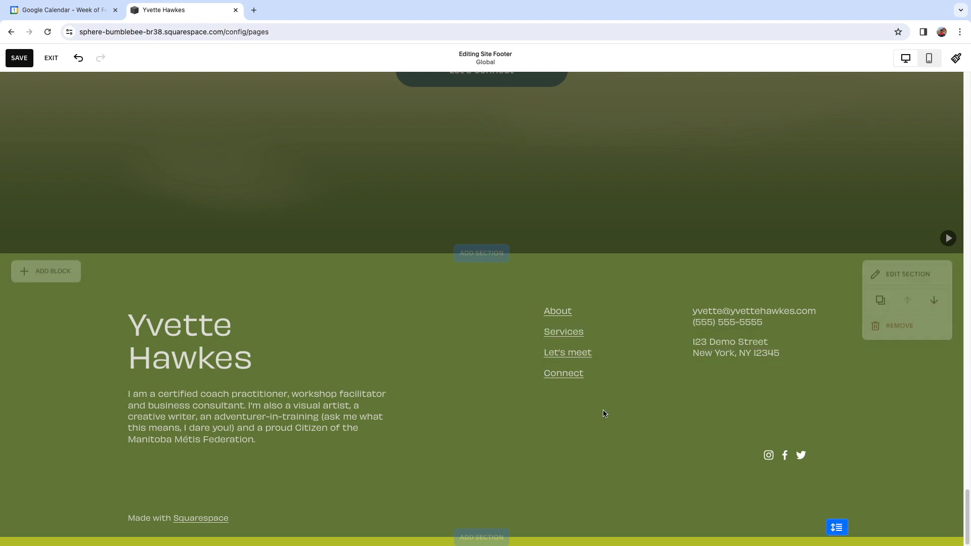
# Link the footer's "Services" text to the Business Services product category at /store/business-services and deselect it.
pyautogui.click(599, 331)
pyautogui.click(553, 307)
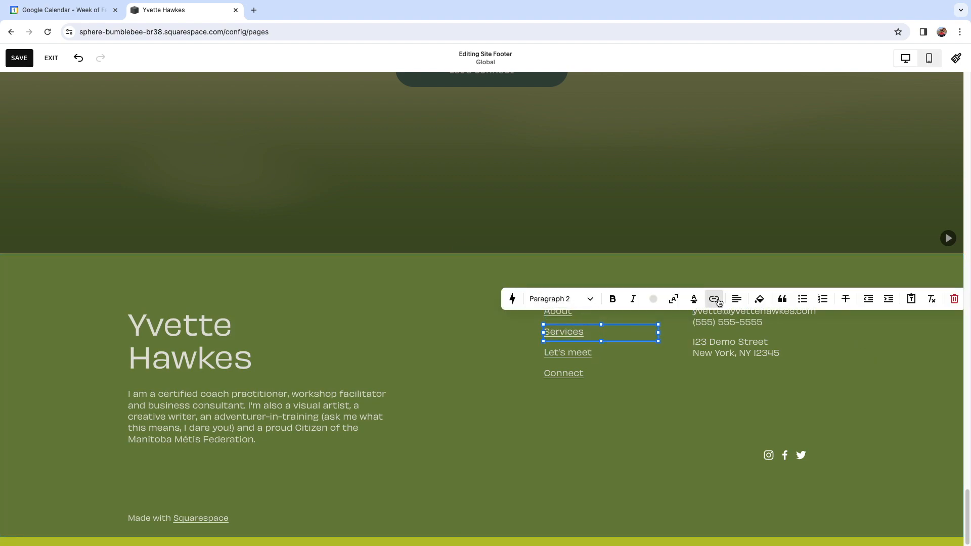
pyautogui.click(714, 298)
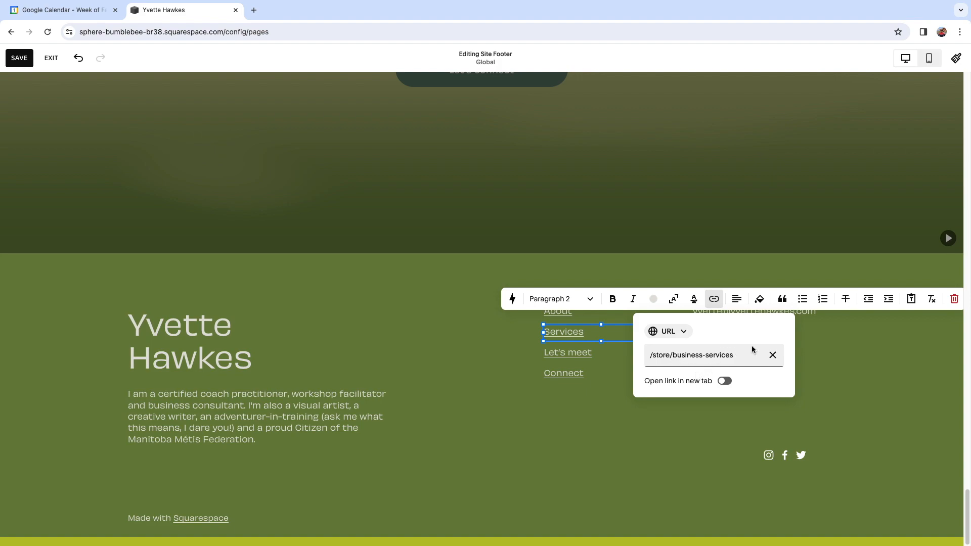
pyautogui.write('p/')
pyautogui.press('BackSpace')
pyautogui.press('BackSpace')
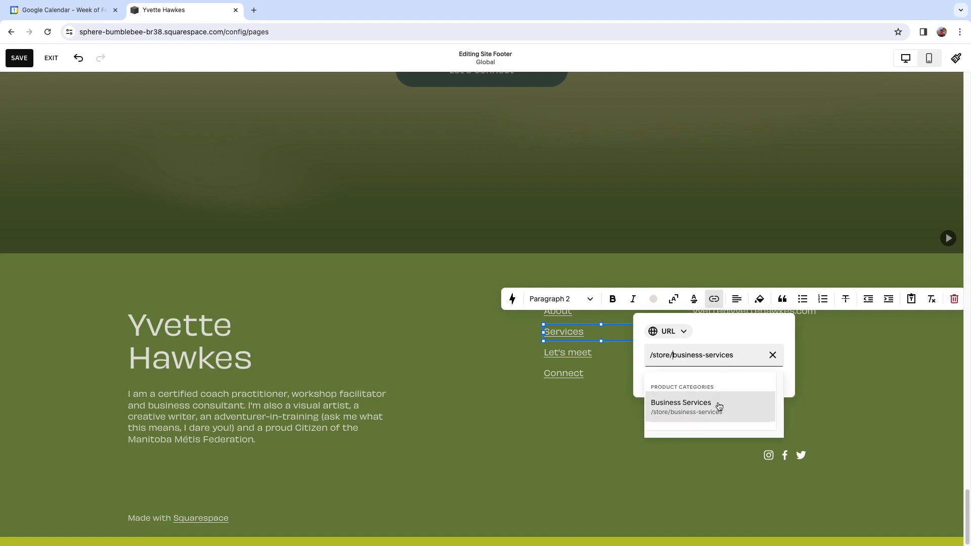
pyautogui.click(719, 406)
pyautogui.click(592, 422)
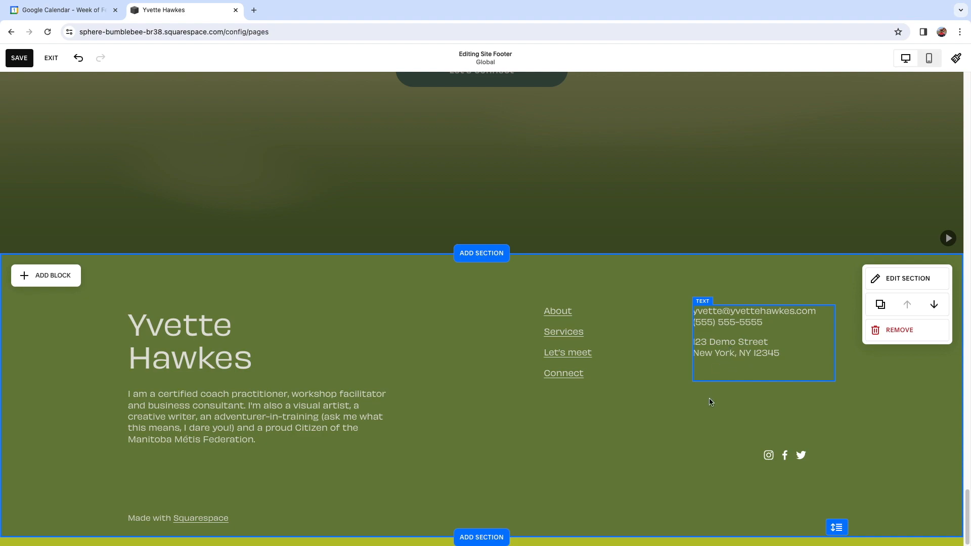
# Examine the Instagram and Twitter profile link settings of the footer's social links block and close them.
pyautogui.click(740, 460)
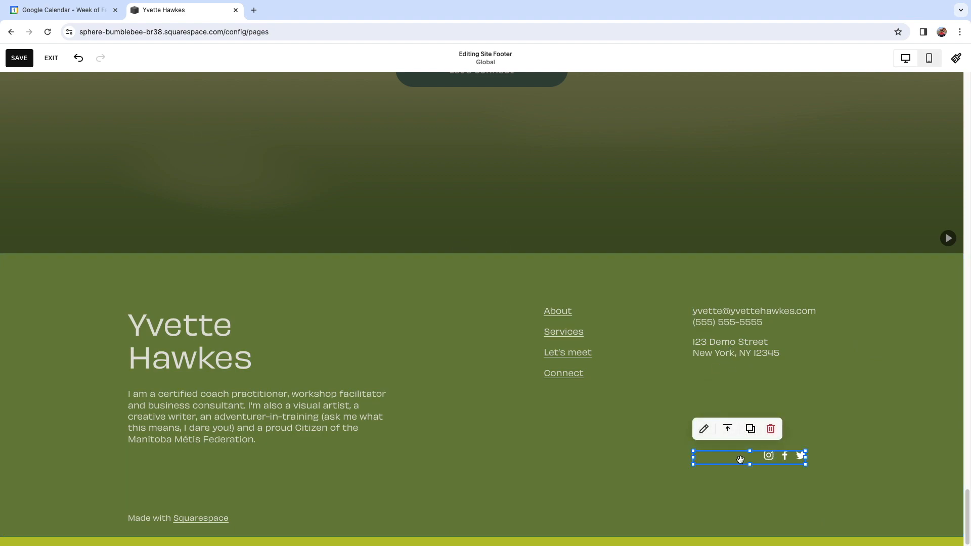
pyautogui.click(704, 430)
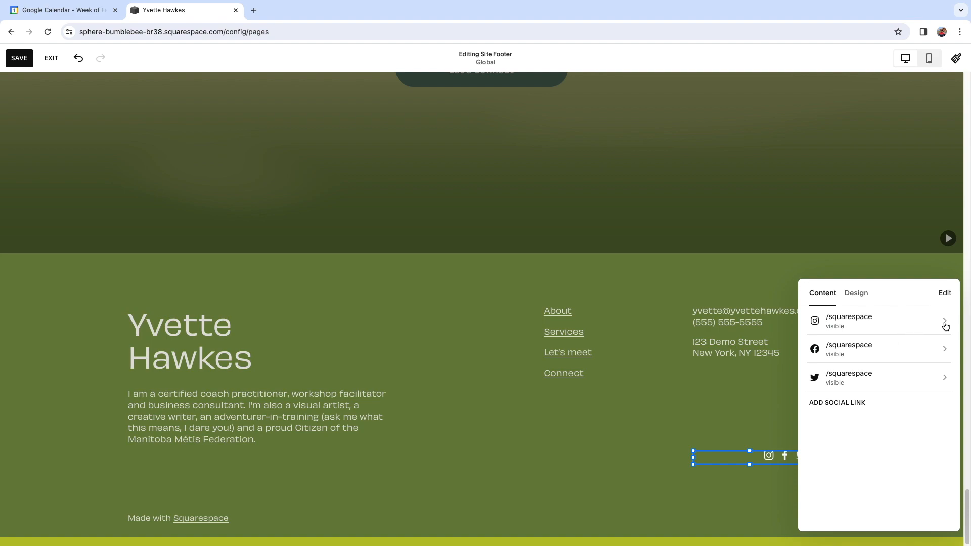
pyautogui.click(945, 325)
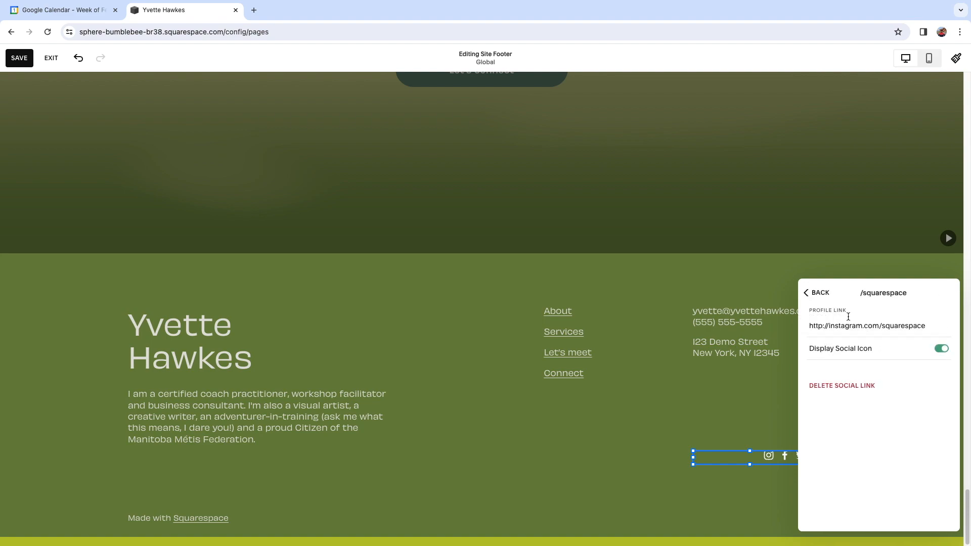
pyautogui.click(827, 297)
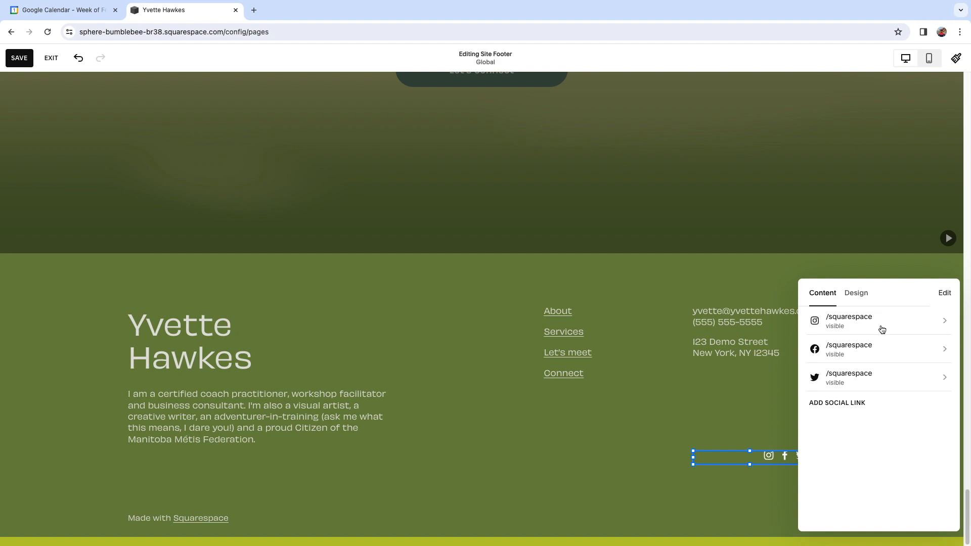
pyautogui.click(902, 386)
pyautogui.click(813, 294)
pyautogui.click(759, 486)
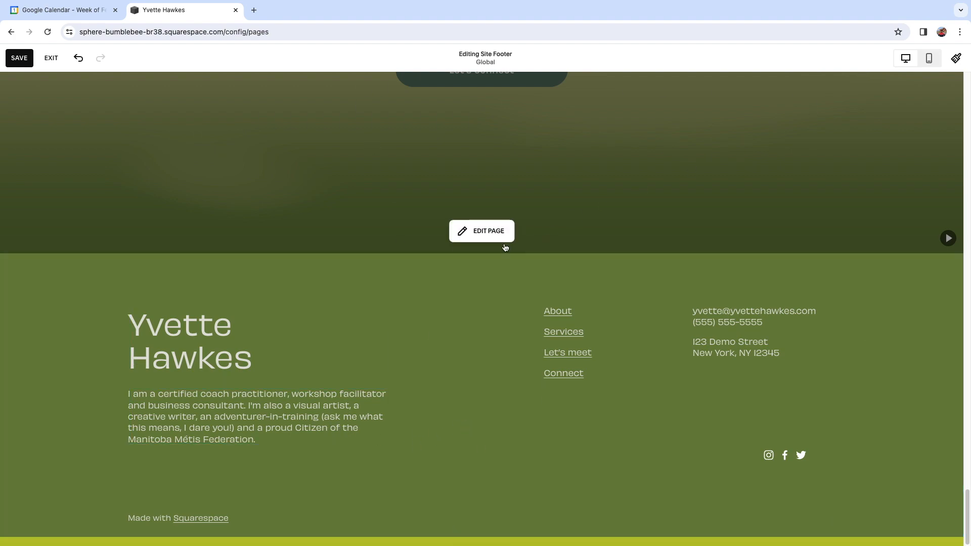
# Save the footer changes and exit the home page editor.
pyautogui.click(26, 60)
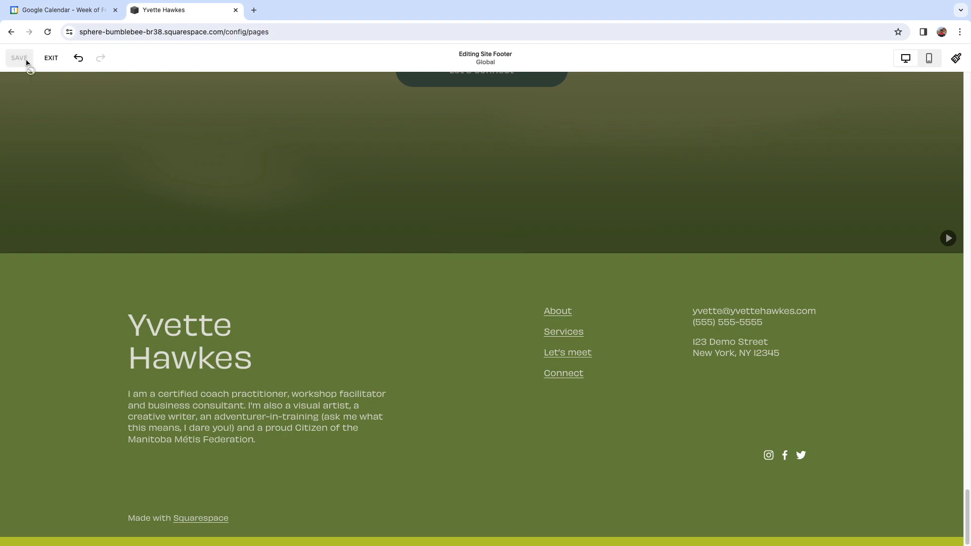
pyautogui.scroll(15, 563, 328)
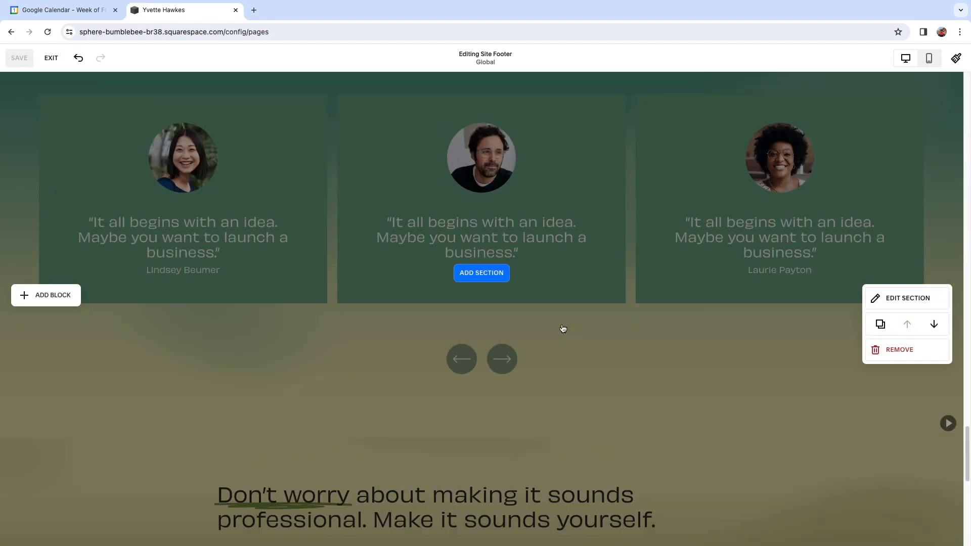
pyautogui.scroll(10, 563, 329)
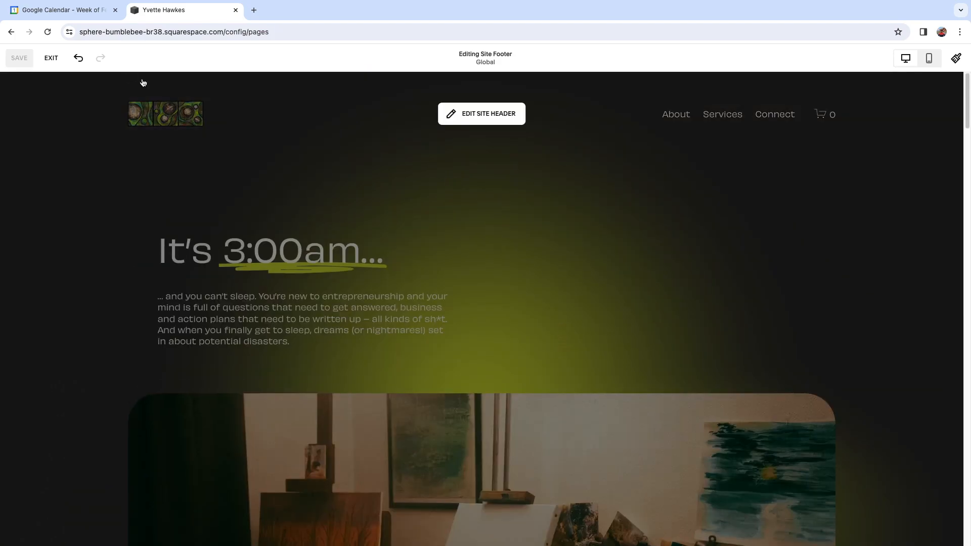
pyautogui.click(55, 58)
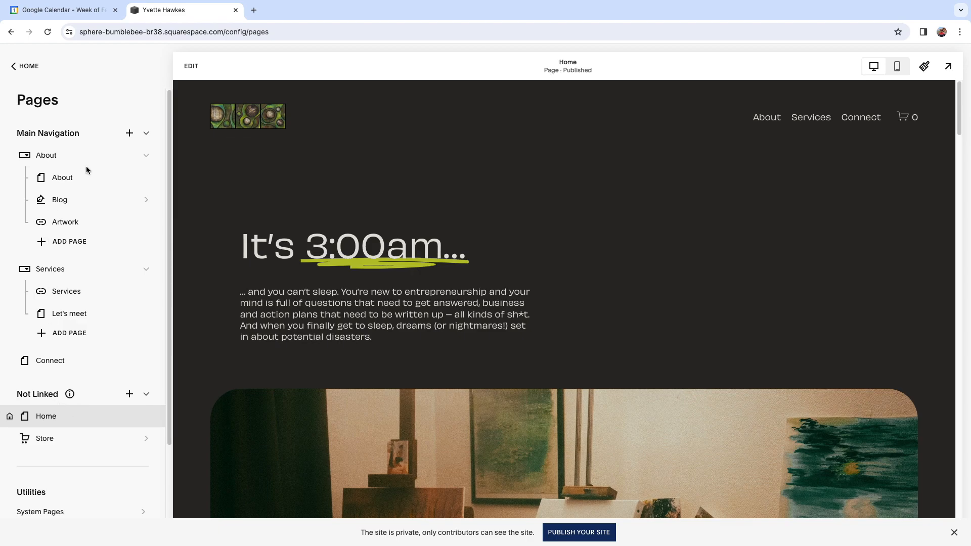
# Open the Store page, look through its product listing, enter the page editor and open item management.
pyautogui.click(71, 438)
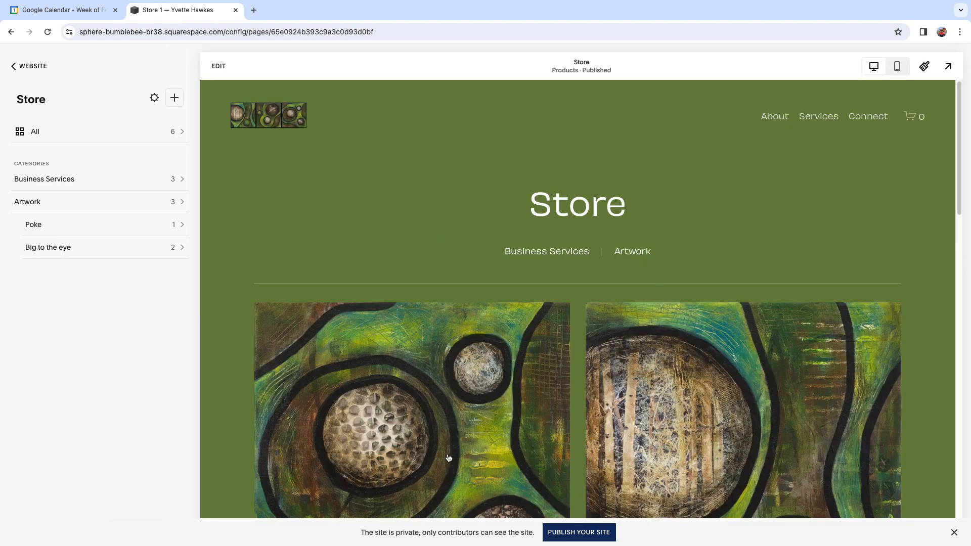
pyautogui.scroll(-6, 686, 350)
pyautogui.scroll(-10, 686, 350)
pyautogui.scroll(17, 685, 352)
pyautogui.click(217, 66)
pyautogui.moveTo(841, 228)
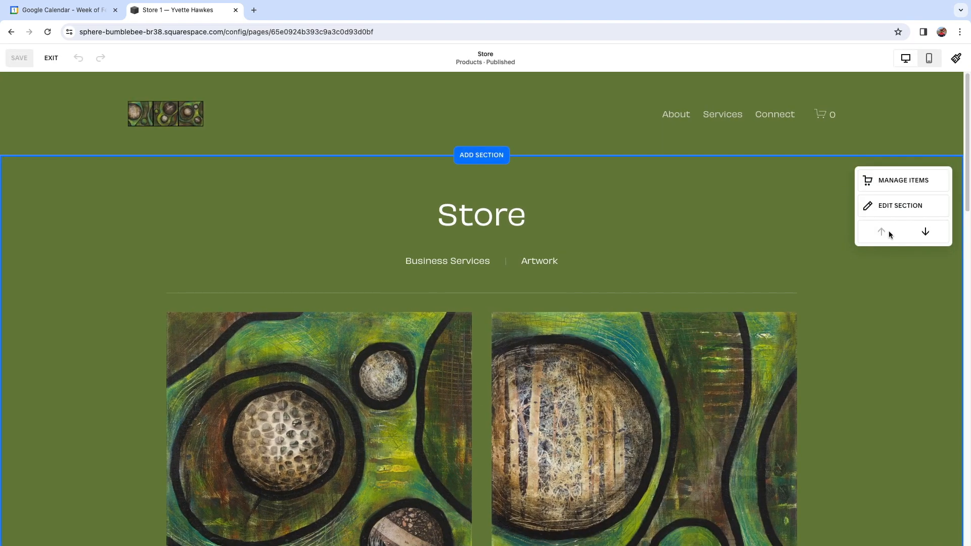
pyautogui.click(891, 181)
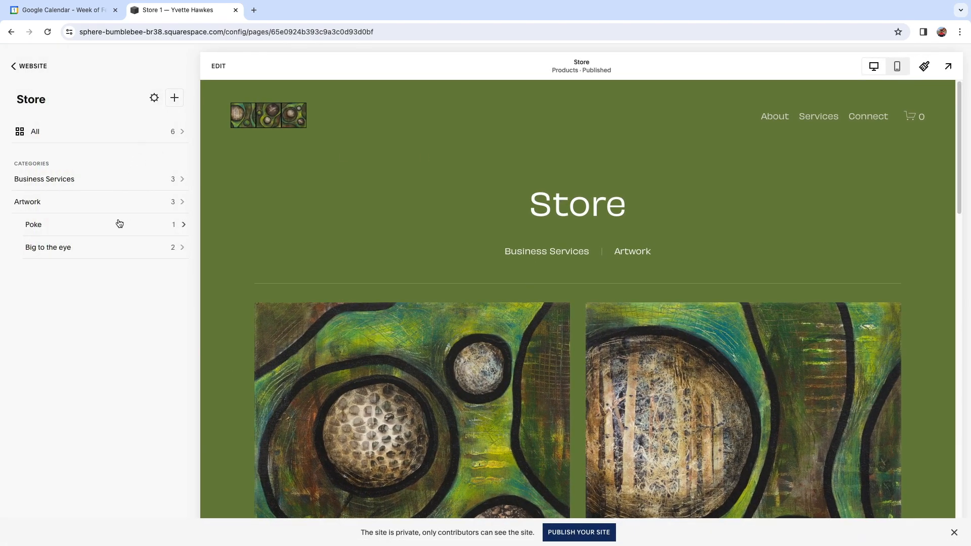
# View the Poke category, show all store items and open the Store page for editing.
pyautogui.moveTo(85, 227); pyautogui.dragTo(83, 201)
pyautogui.click(81, 223)
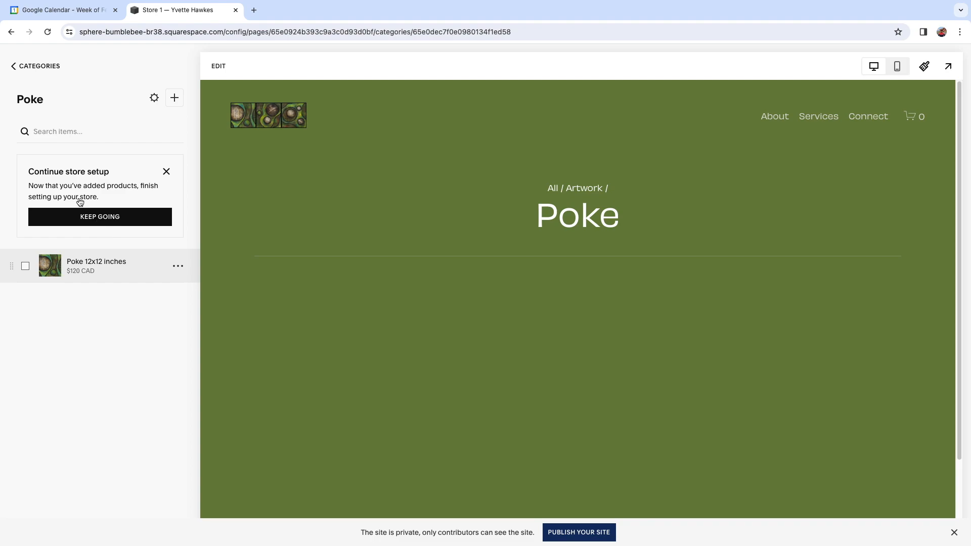
pyautogui.click(38, 67)
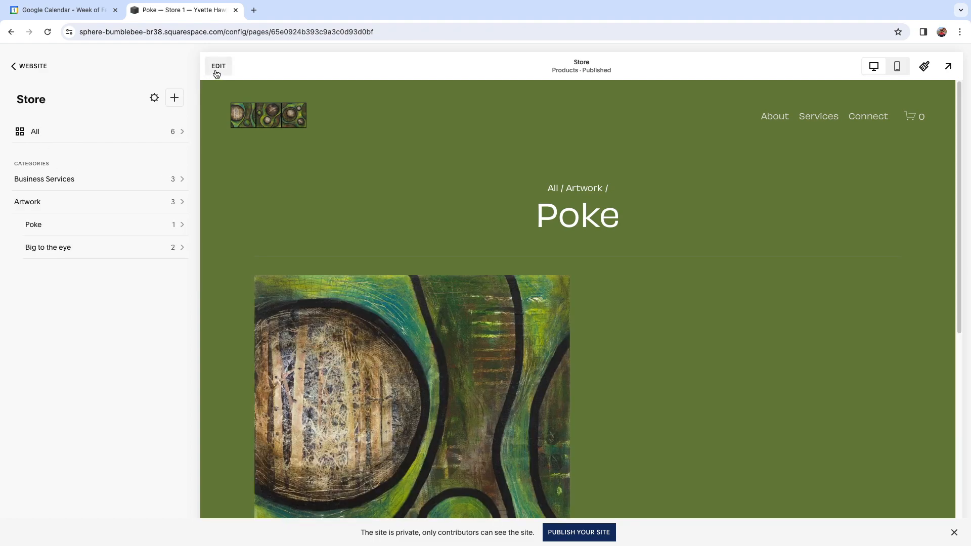
pyautogui.click(47, 140)
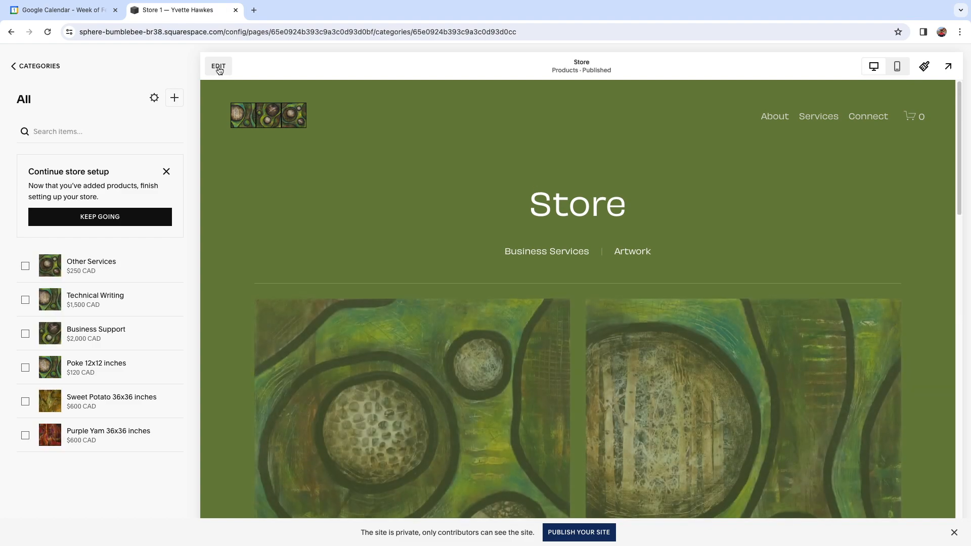
pyautogui.click(218, 66)
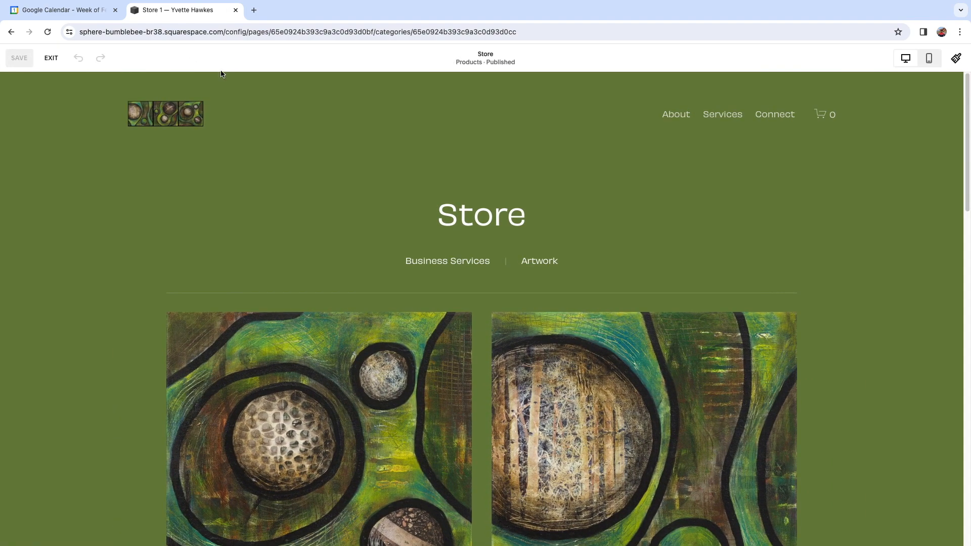
# Try the Dark 1 color theme on the Store page's product section and review the page down to the footer.
pyautogui.moveTo(706, 184)
pyautogui.click(896, 202)
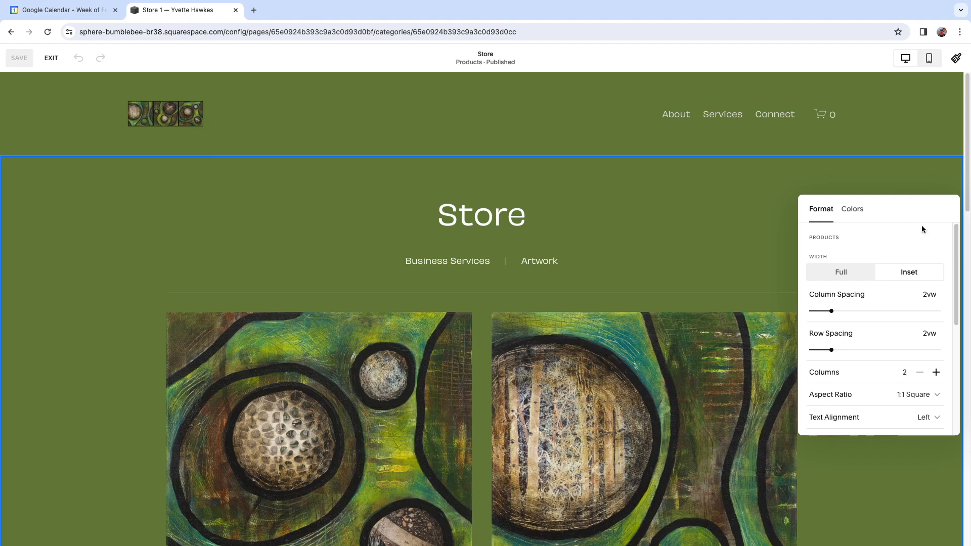
pyautogui.click(855, 209)
pyautogui.scroll(-3, 900, 369)
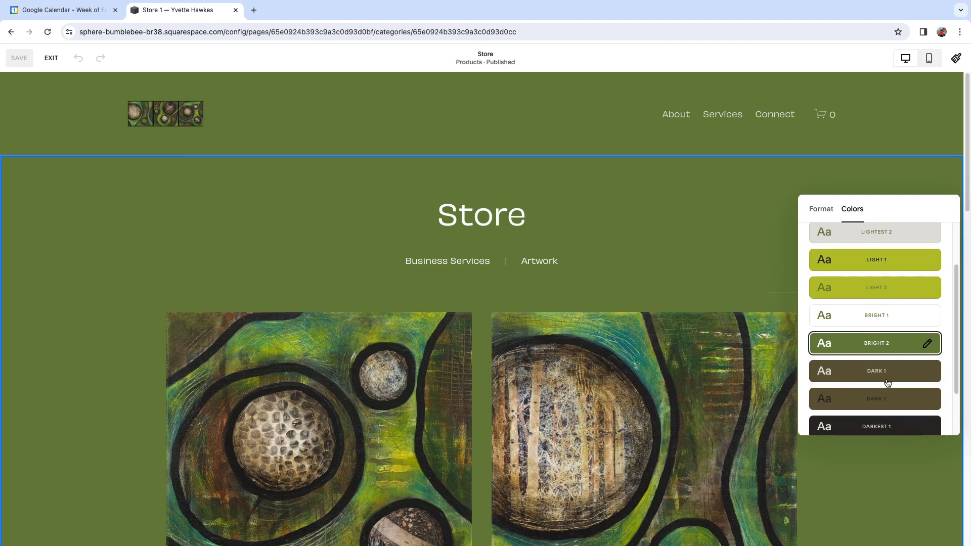
pyautogui.click(886, 380)
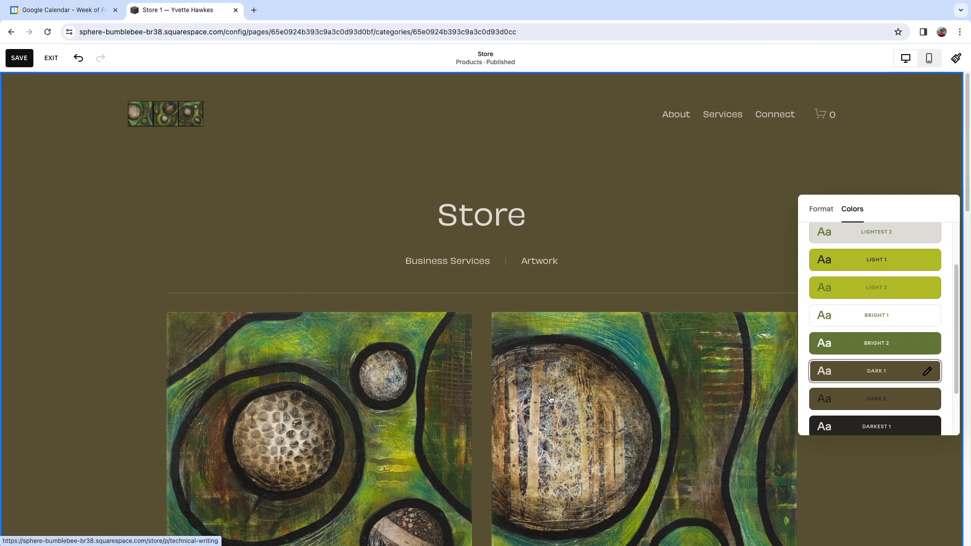
pyautogui.scroll(-15, 551, 398)
pyautogui.scroll(-3, 551, 398)
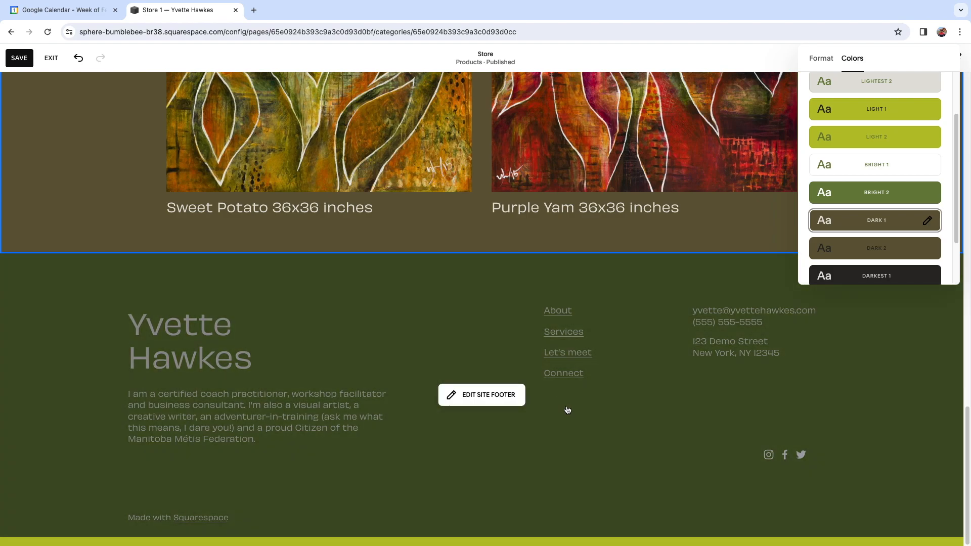
pyautogui.scroll(20, 589, 401)
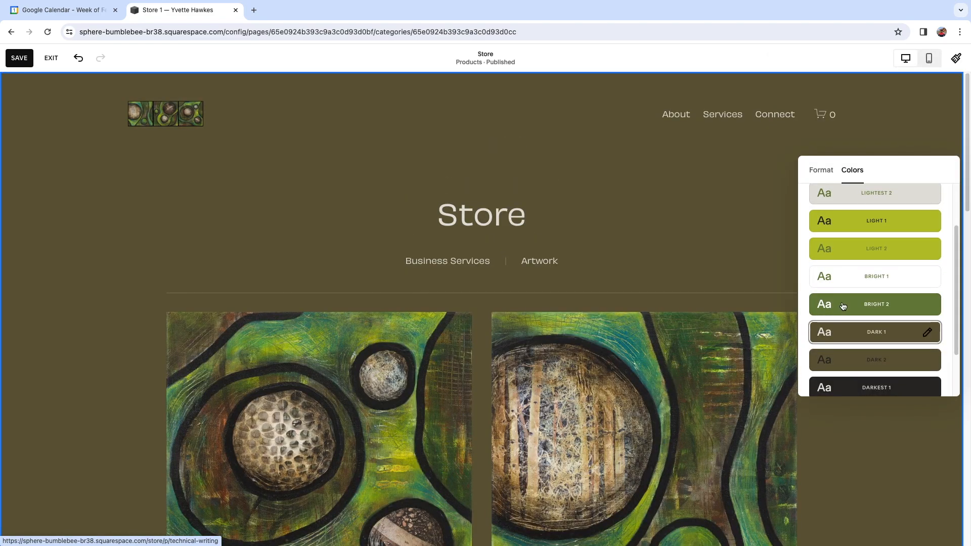
# Set the product section's color theme back to Bright 2 and check it down to the footer.
pyautogui.click(842, 306)
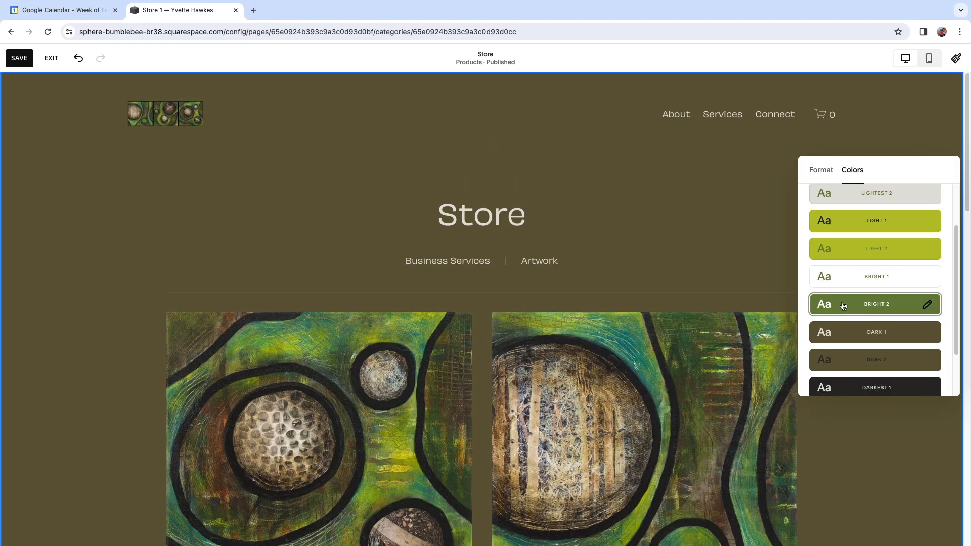
pyautogui.scroll(-10, 442, 349)
pyautogui.scroll(-10, 442, 348)
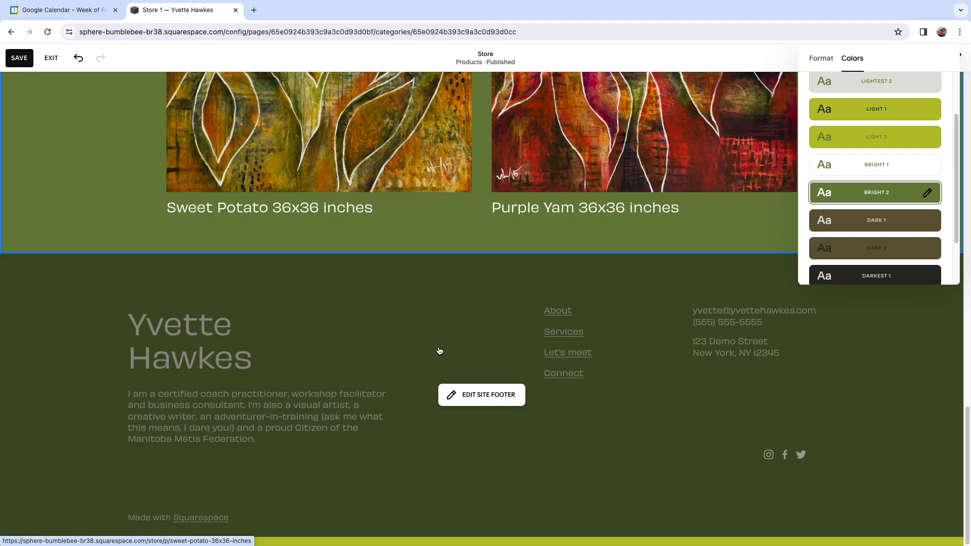
# Open the site footer for editing, compare its color with the product listing and return to editing the Store page.
pyautogui.click(494, 354)
pyautogui.click(494, 354)
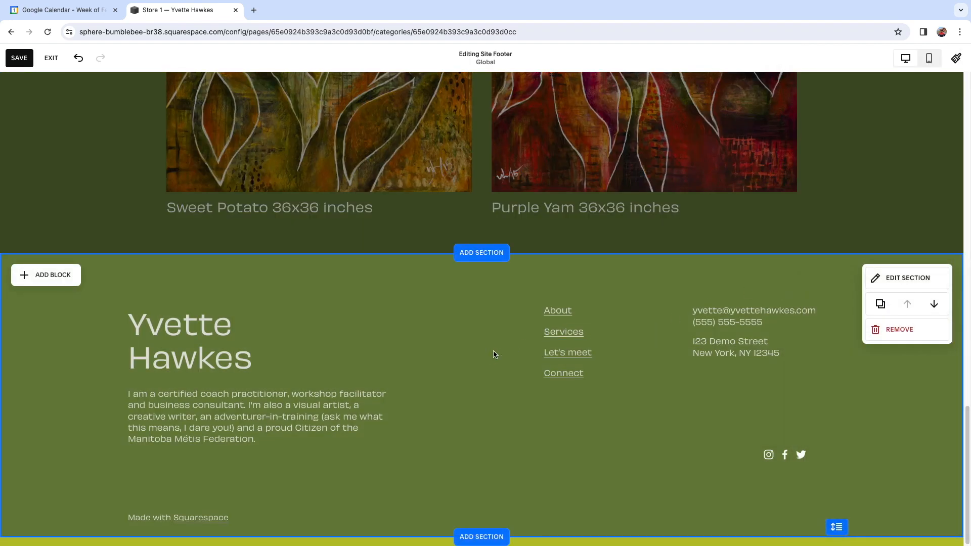
pyautogui.scroll(7, 494, 354)
pyautogui.scroll(-5, 851, 357)
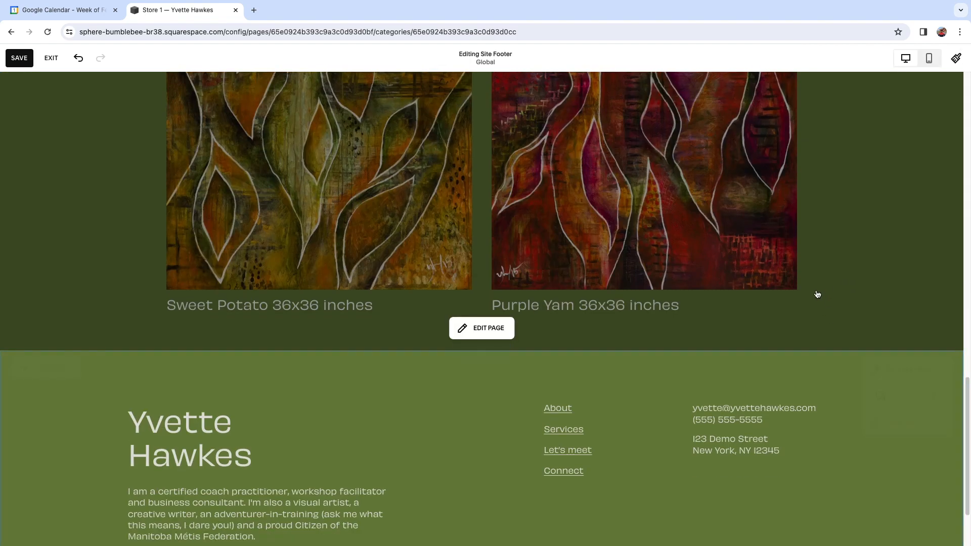
pyautogui.scroll(8, 817, 295)
pyautogui.scroll(5, 817, 295)
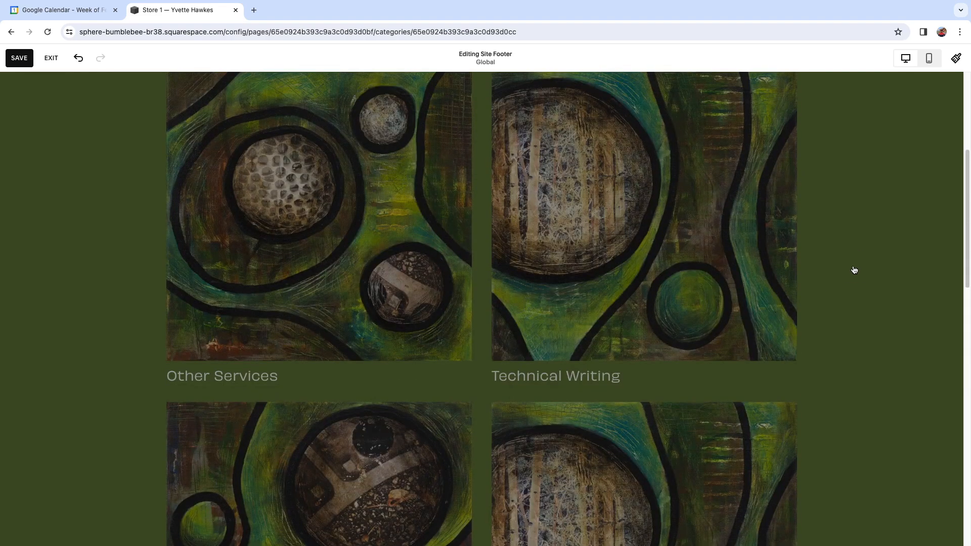
pyautogui.click(852, 271)
pyautogui.scroll(10, 851, 273)
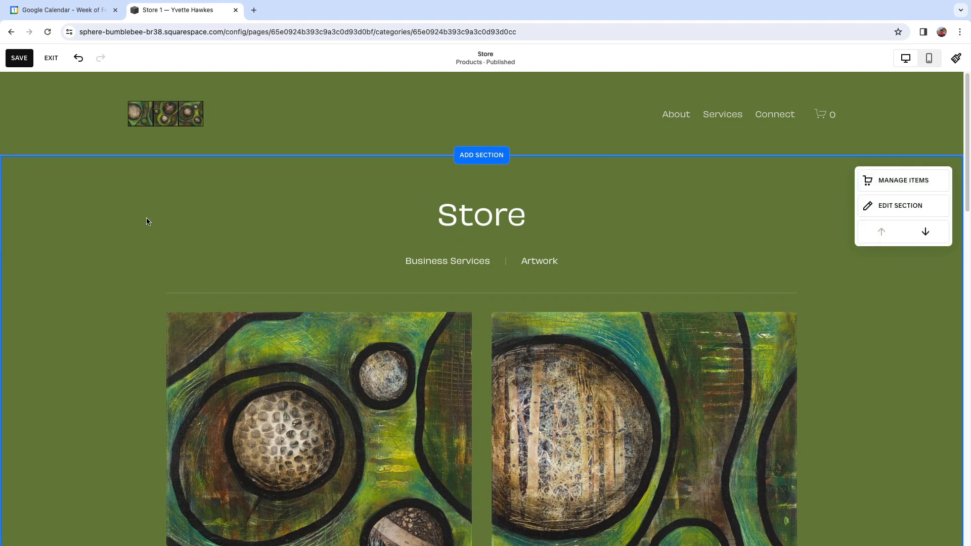
# Save the Store page, exit its editor and return to the site's page list.
pyautogui.click(18, 57)
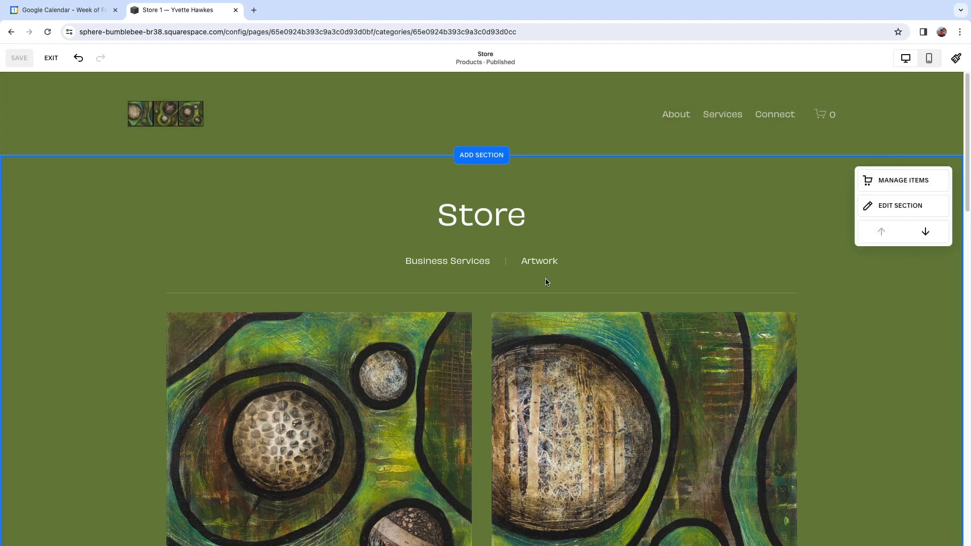
pyautogui.click(45, 59)
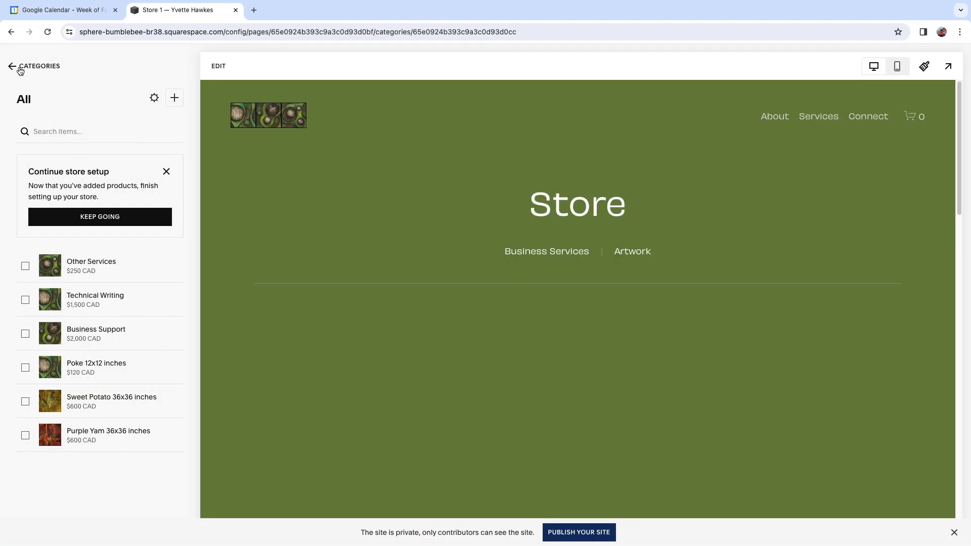
pyautogui.click(12, 66)
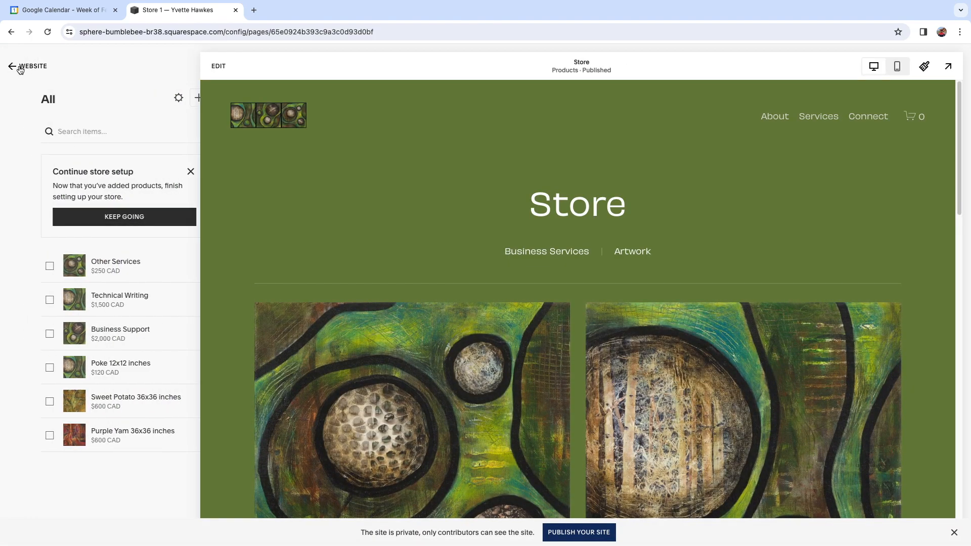
pyautogui.click(20, 61)
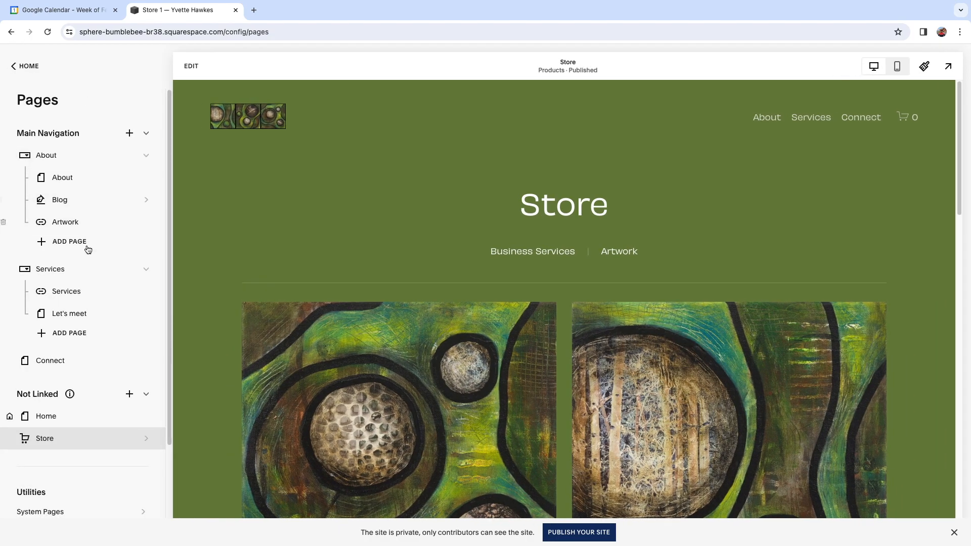
# Examine the layouts offered for a new store in the main navigation and close them without adding one.
pyautogui.moveTo(8, 447)
pyautogui.click(130, 134)
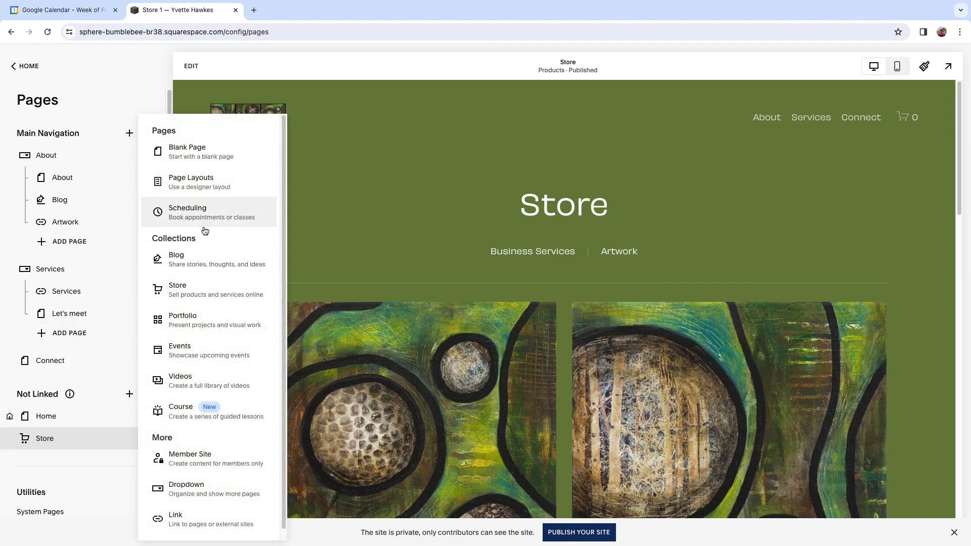
pyautogui.click(205, 300)
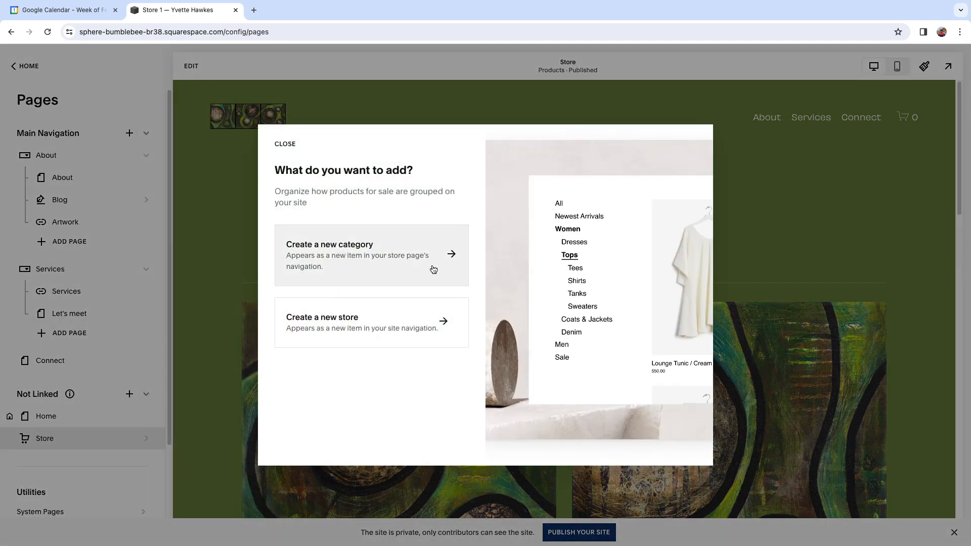
pyautogui.click(451, 317)
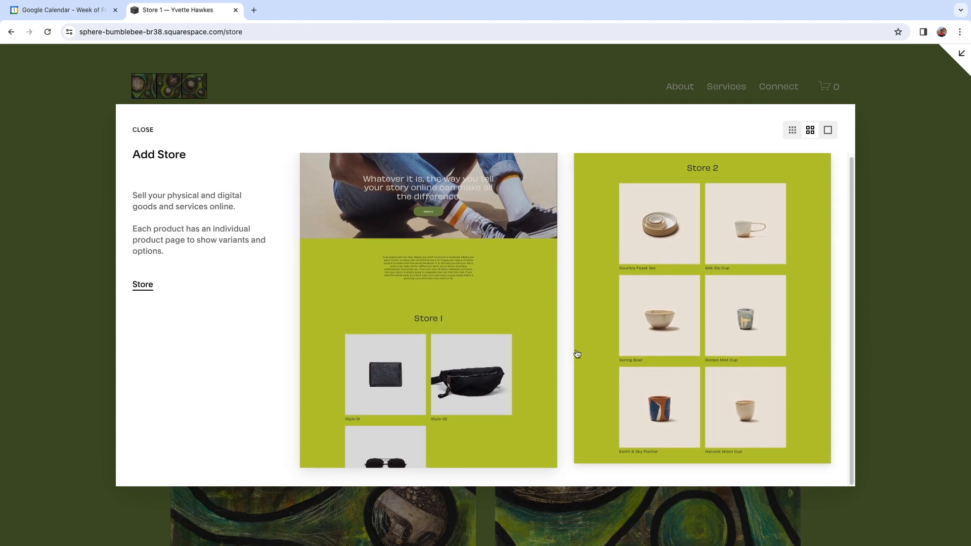
pyautogui.click(143, 130)
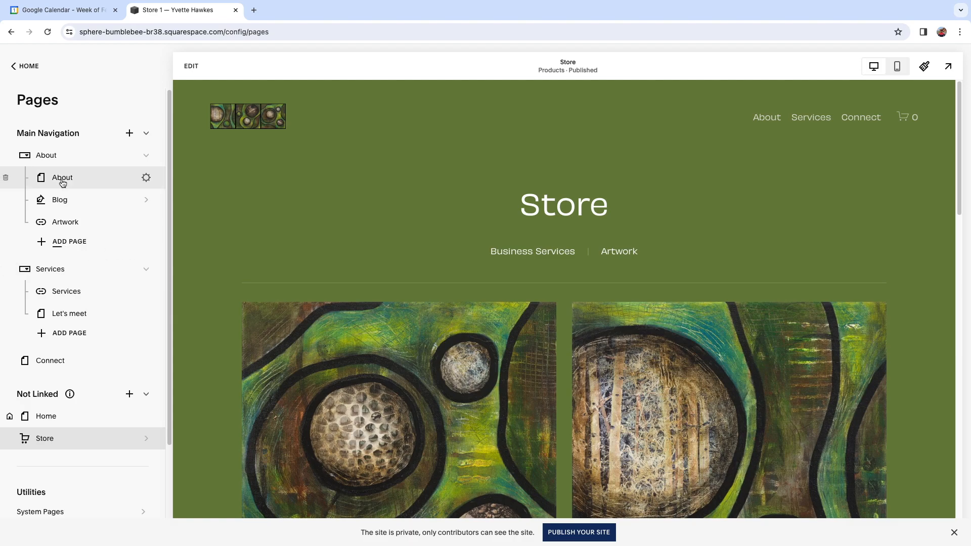
# Open the About page, look through its sections and start editing it.
pyautogui.click(65, 180)
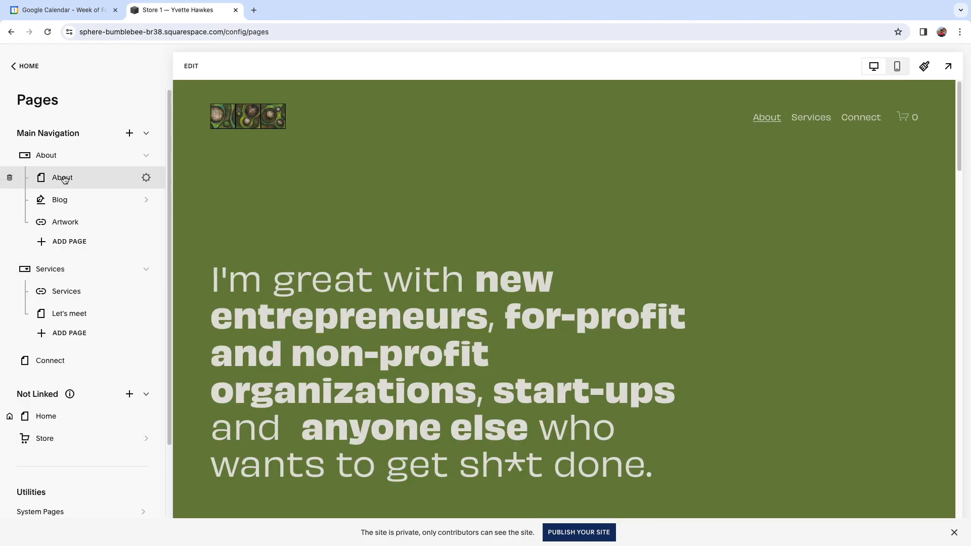
pyautogui.scroll(-2, 727, 343)
pyautogui.scroll(-10, 726, 342)
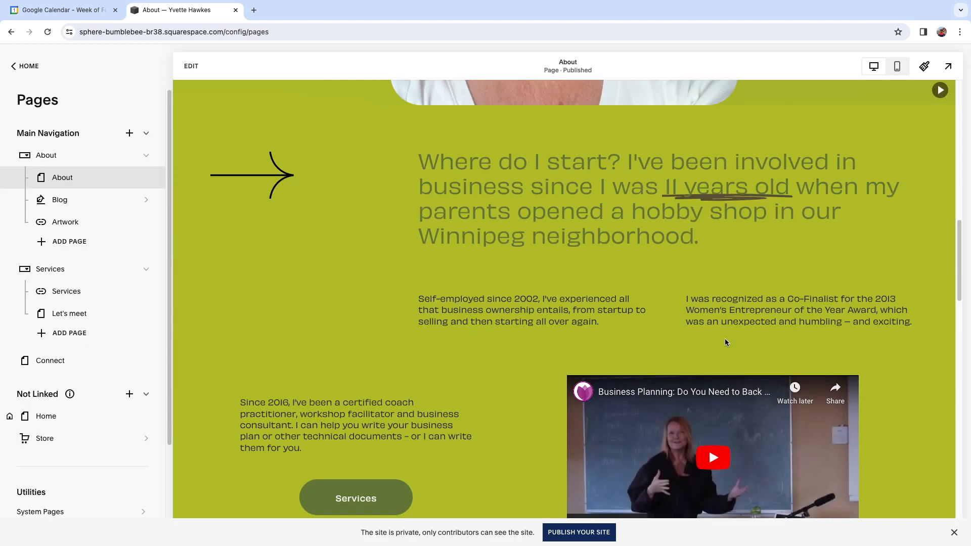
pyautogui.scroll(-5, 473, 380)
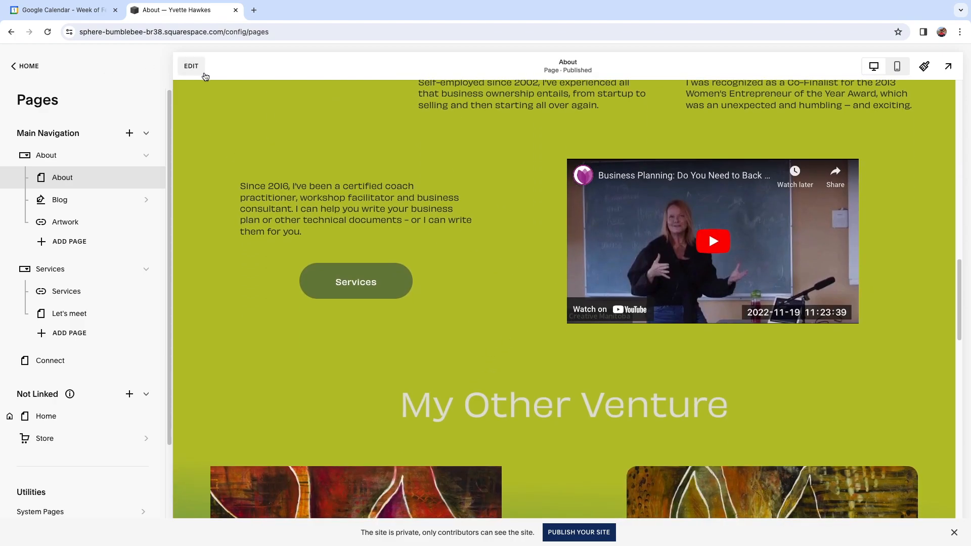
pyautogui.click(188, 69)
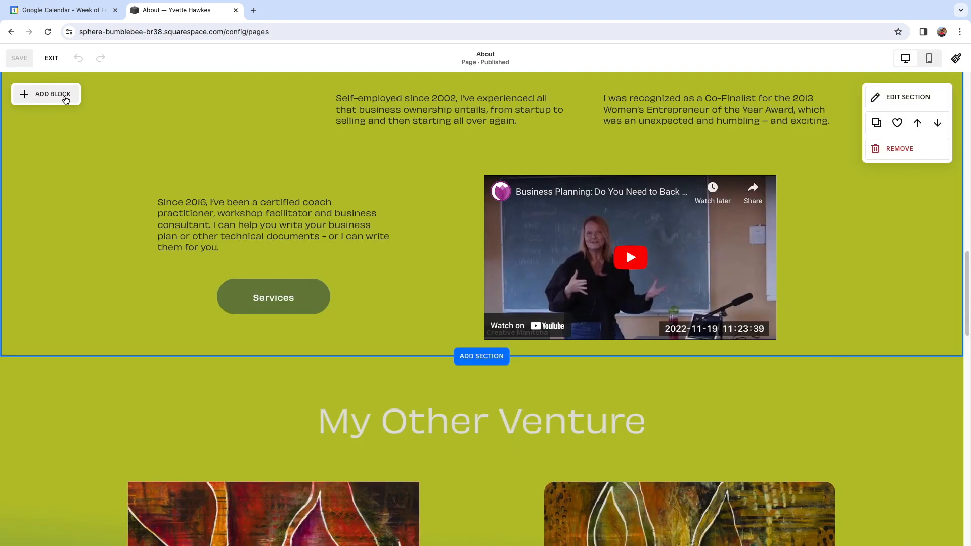
# Look at the available block types and examine the content settings of the About page's Business Planning video block.
pyautogui.click(64, 95)
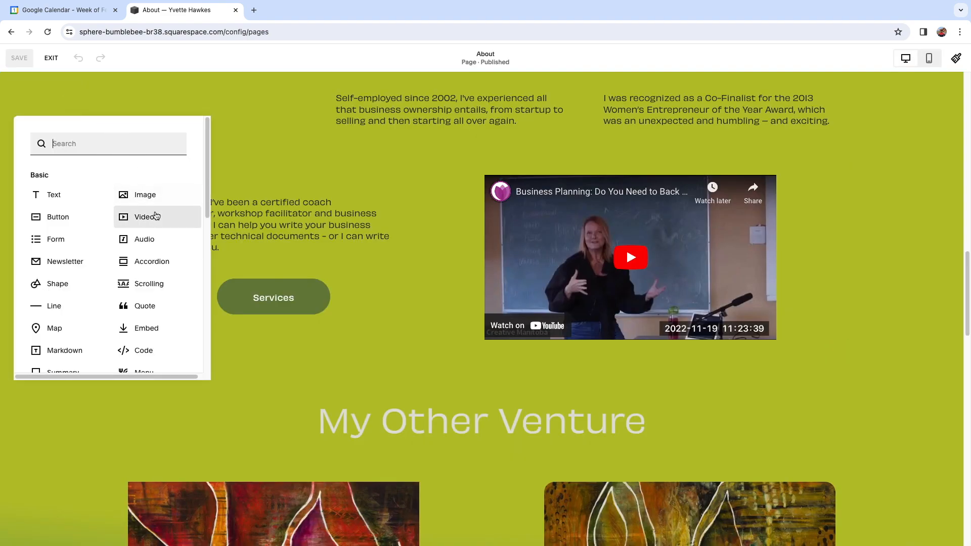
pyautogui.click(425, 208)
pyautogui.click(525, 203)
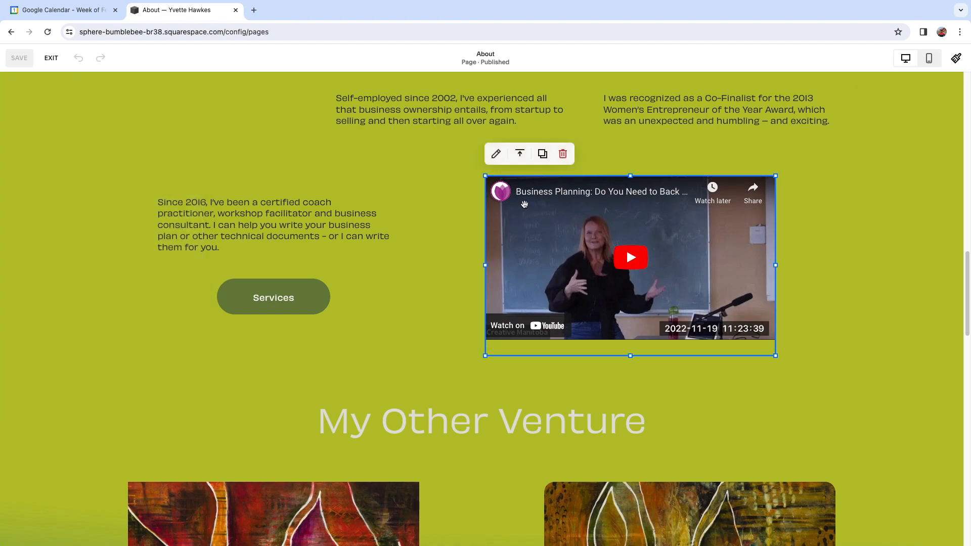
pyautogui.click(496, 153)
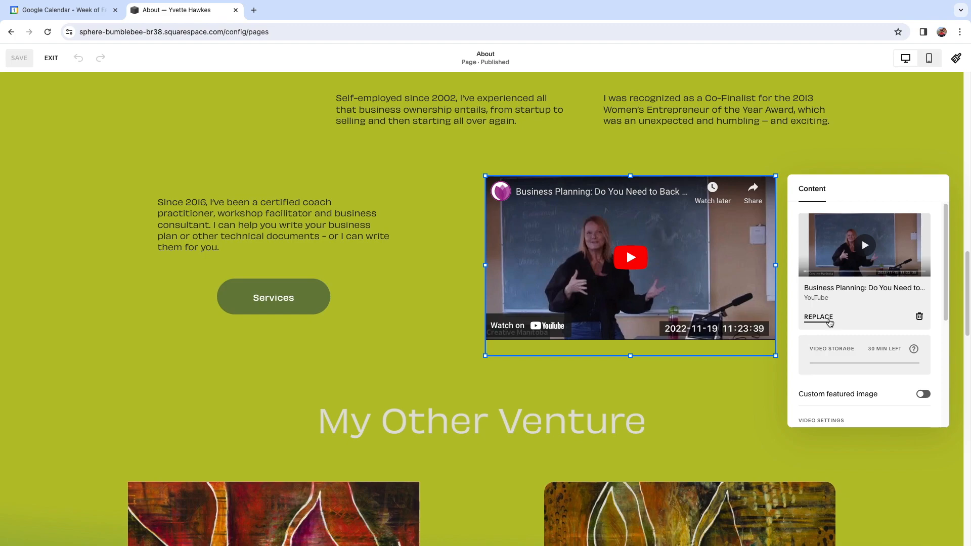
pyautogui.scroll(-4, 869, 328)
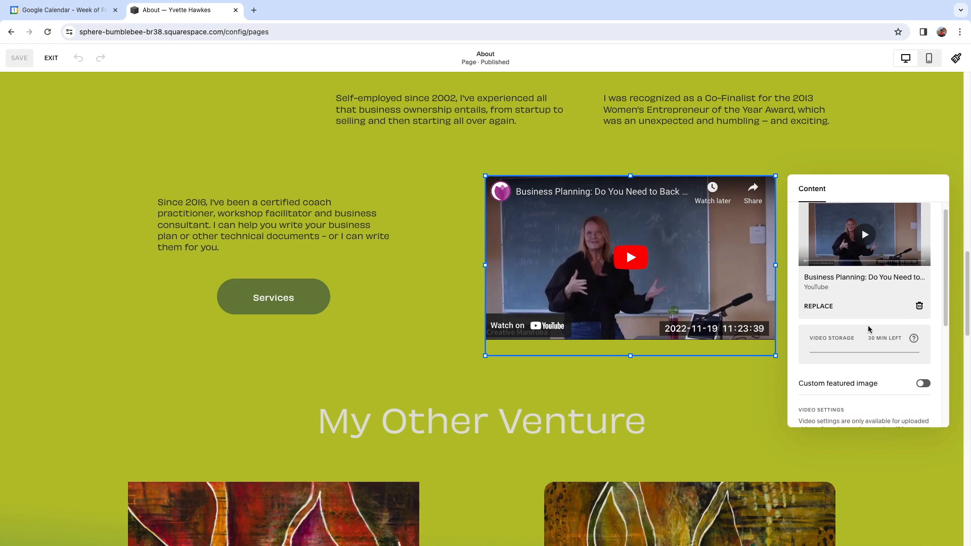
pyautogui.scroll(4, 868, 329)
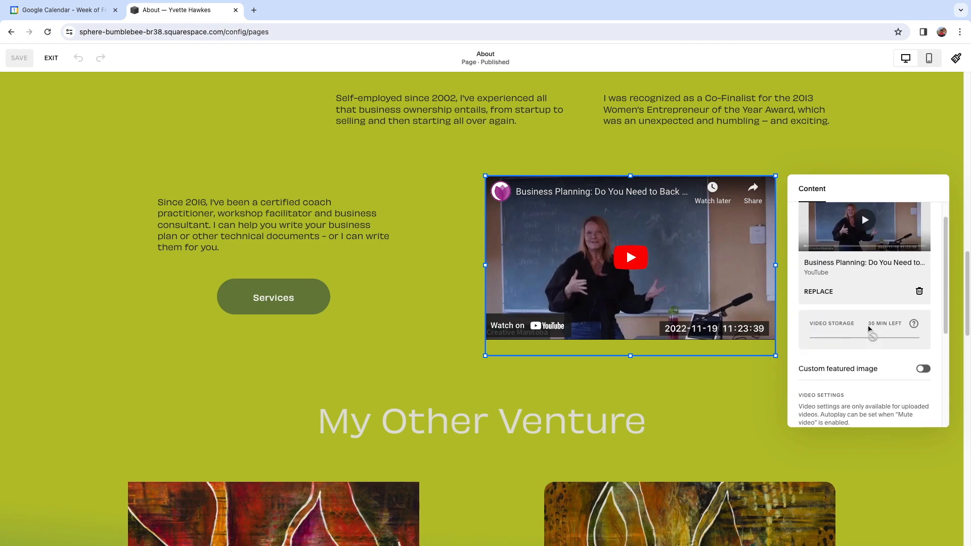
pyautogui.scroll(-4, 905, 333)
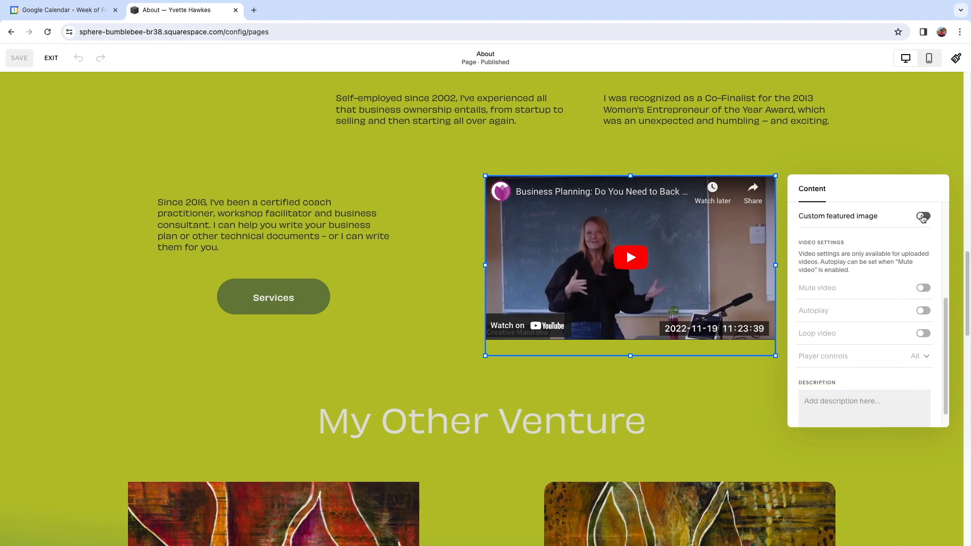
pyautogui.scroll(-1, 849, 318)
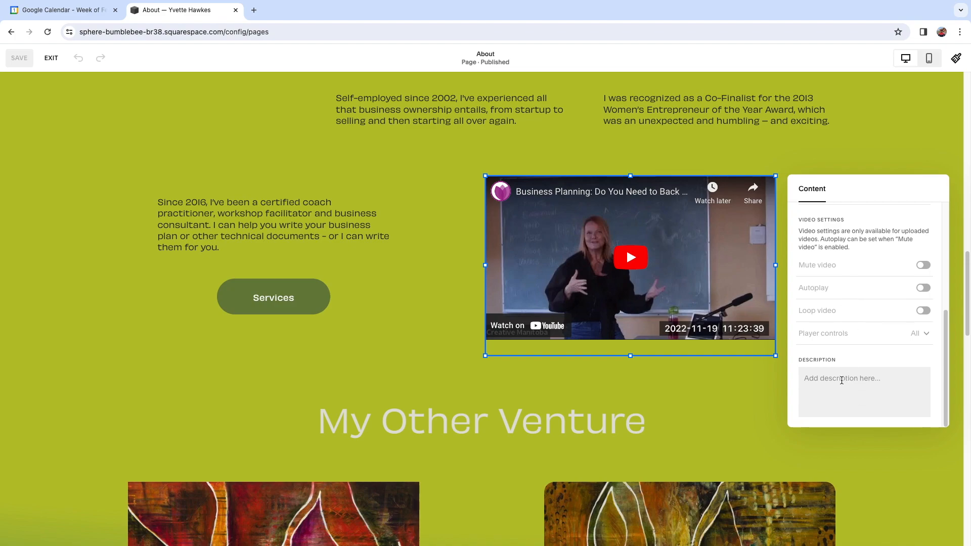
# Link the Purple Yam painting image on the About page to the Purple Yam 36x36 inches product.
pyautogui.scroll(-8, 702, 429)
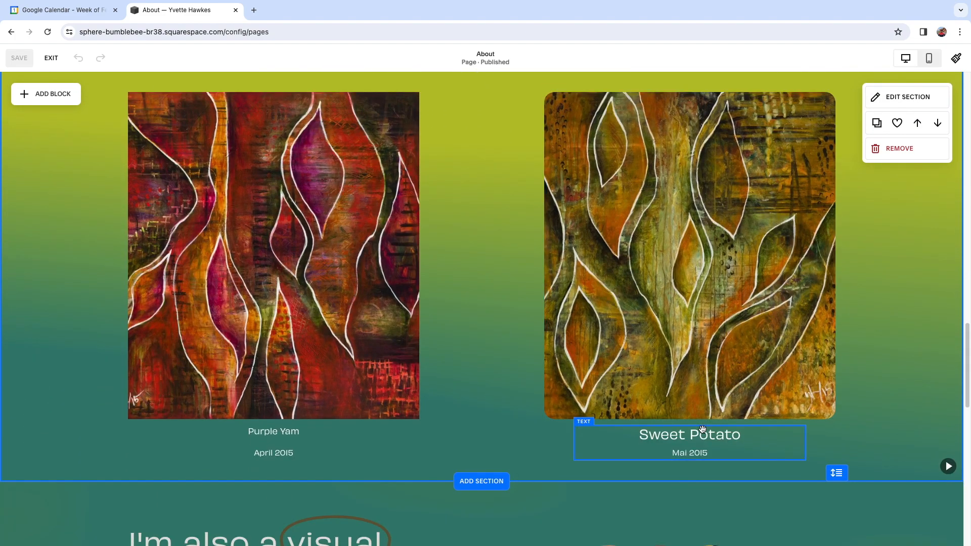
pyautogui.click(294, 303)
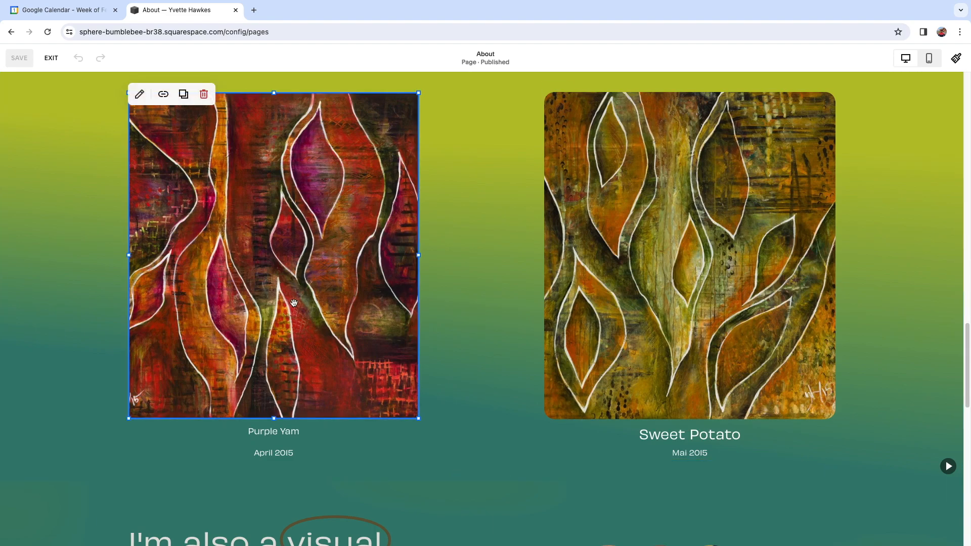
pyautogui.click(163, 95)
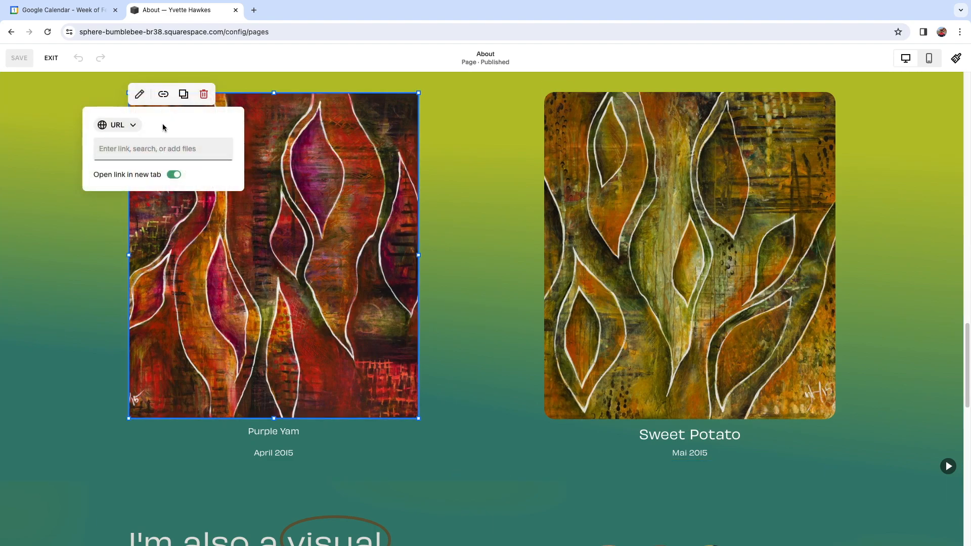
pyautogui.write('purp')
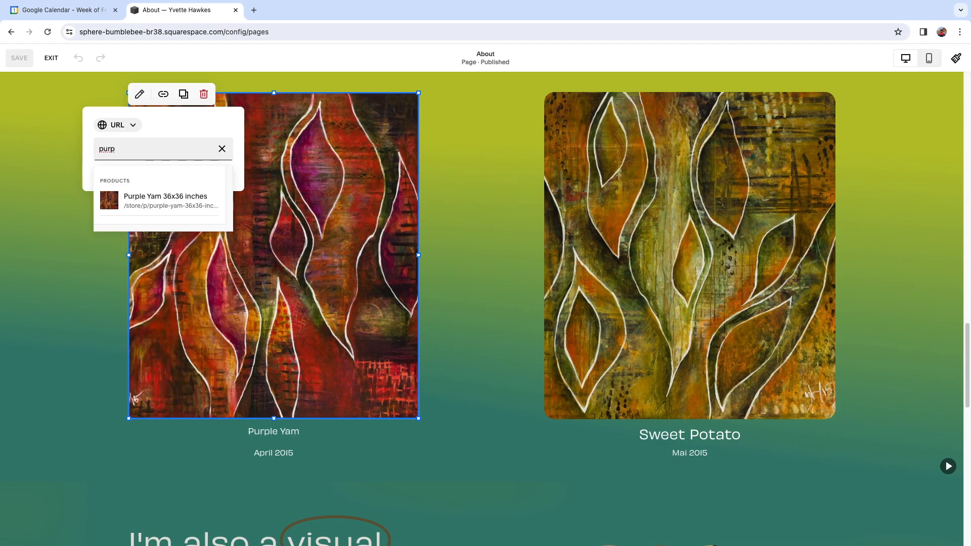
pyautogui.click(133, 197)
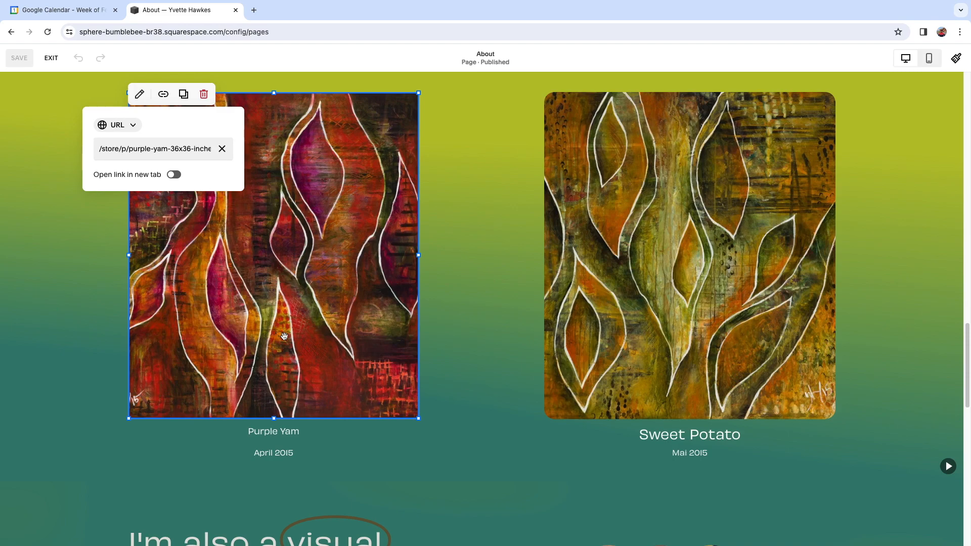
# Set the corner radius of the Purple Yam painting image to 20 so its corners are rounded.
pyautogui.click(450, 206)
pyautogui.click(660, 244)
pyautogui.click(505, 341)
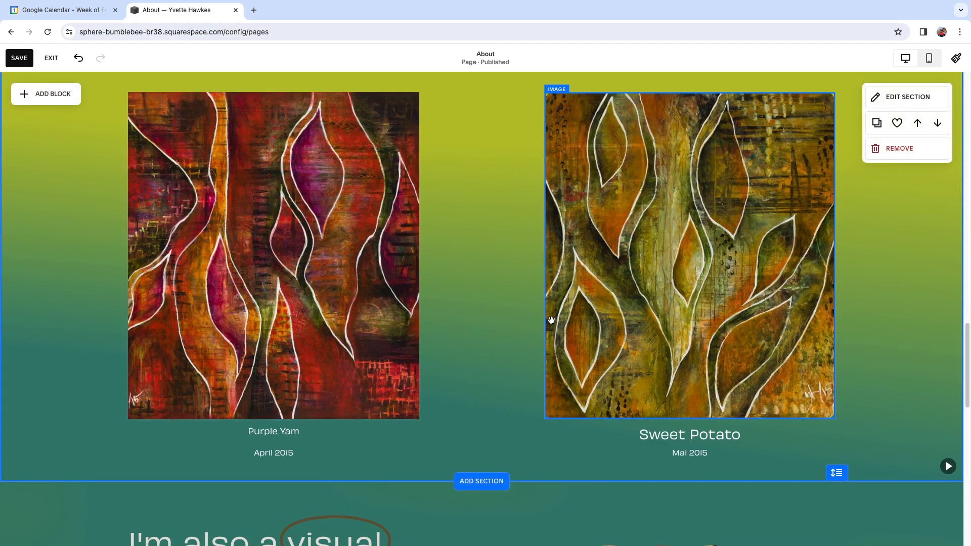
pyautogui.click(345, 307)
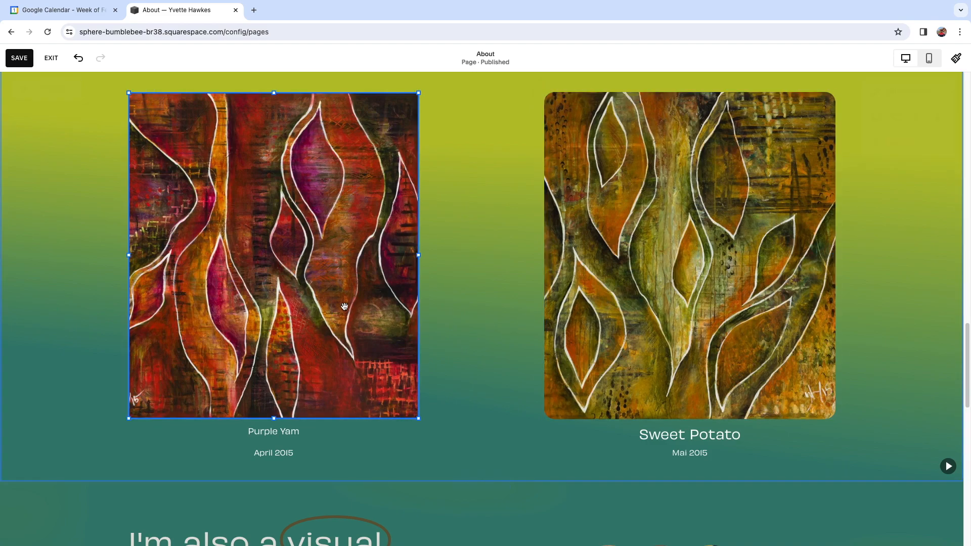
pyautogui.click(139, 94)
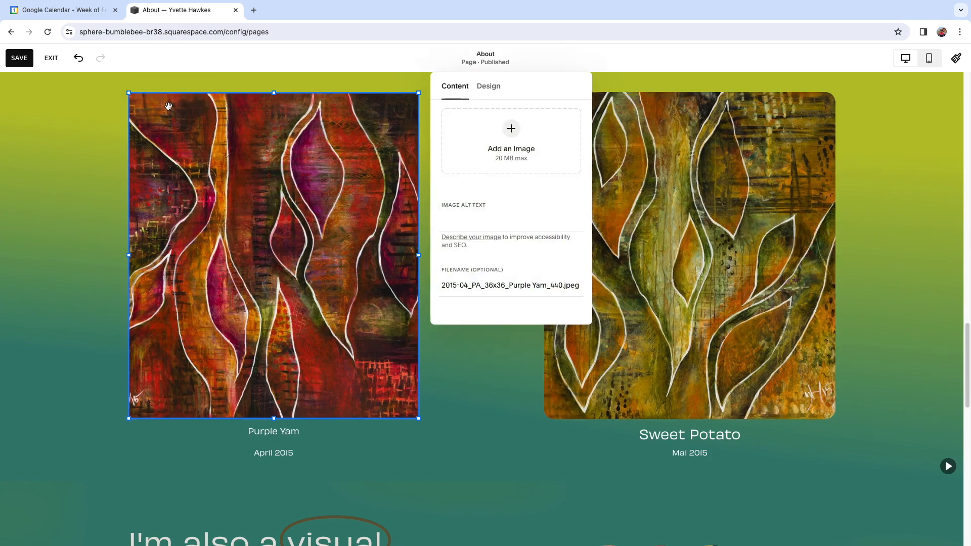
pyautogui.click(486, 91)
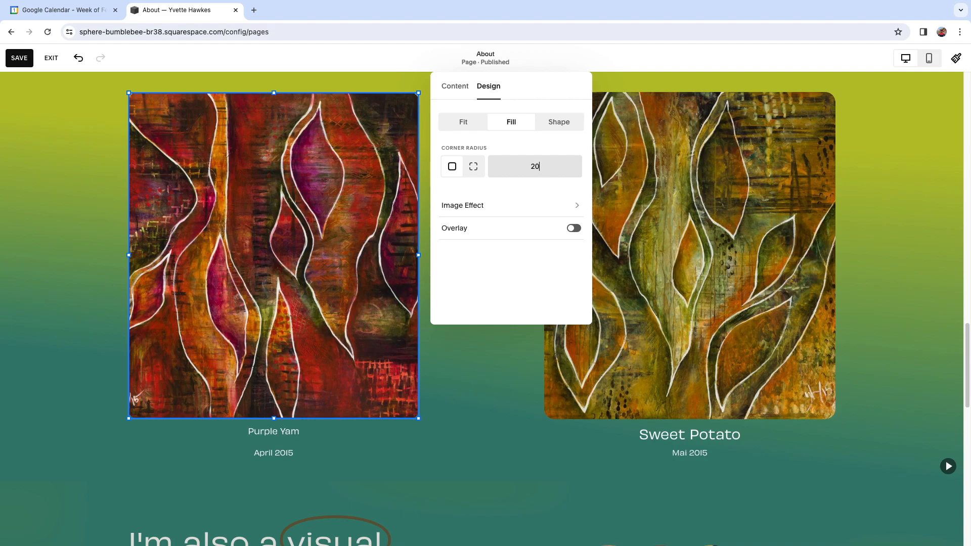
pyautogui.click(493, 390)
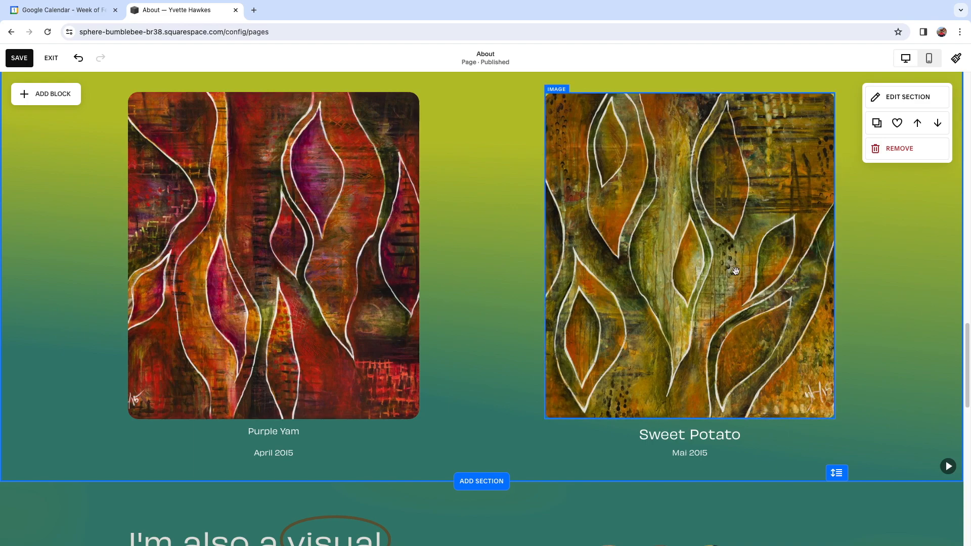
# Delete the April 2015 date and the Purple Yam title text blocks beneath the Purple Yam painting.
pyautogui.scroll(-3, 450, 258)
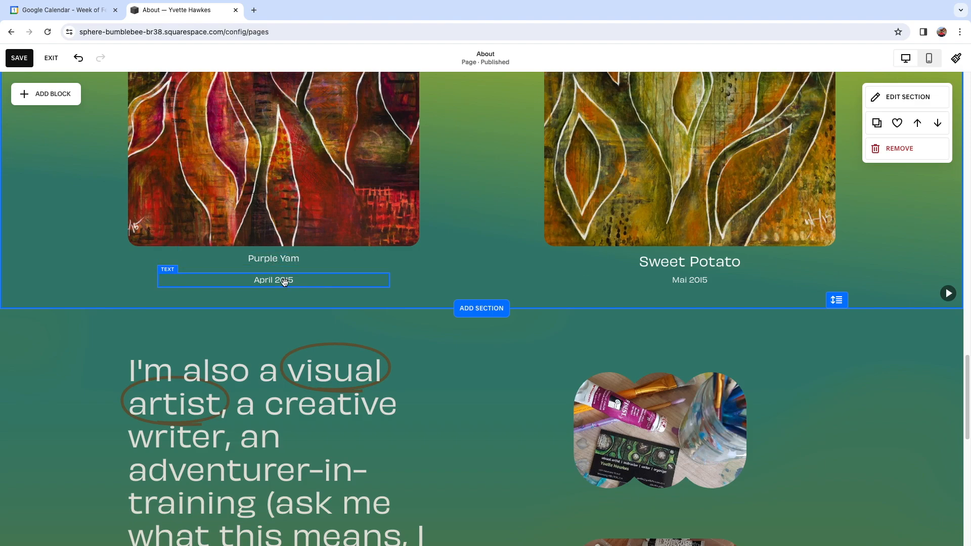
pyautogui.click(660, 263)
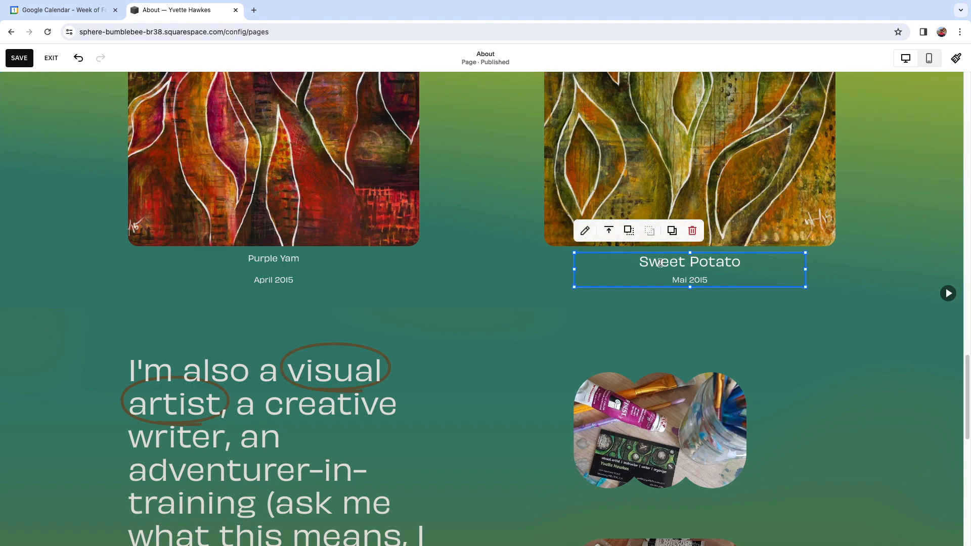
pyautogui.click(660, 263)
pyautogui.click(273, 280)
pyautogui.press('Delete')
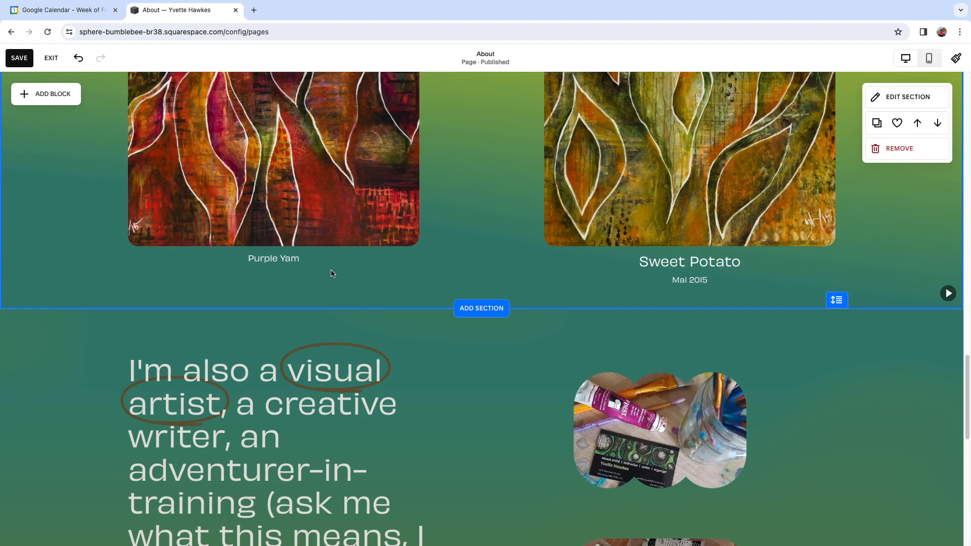
pyautogui.click(374, 263)
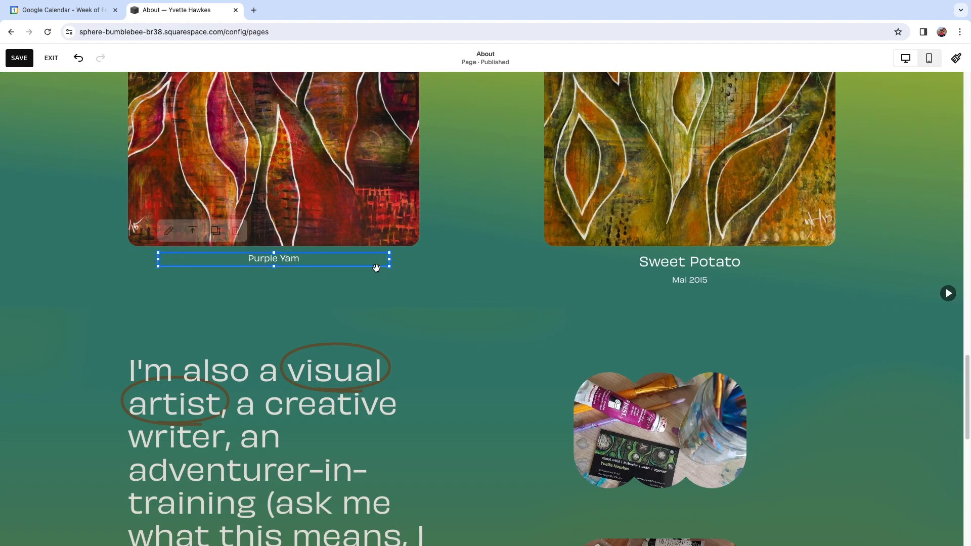
pyautogui.click(235, 231)
# Duplicate the Sweet Potato title text block and place the copy centered beneath the Purple Yam painting.
pyautogui.click(628, 268)
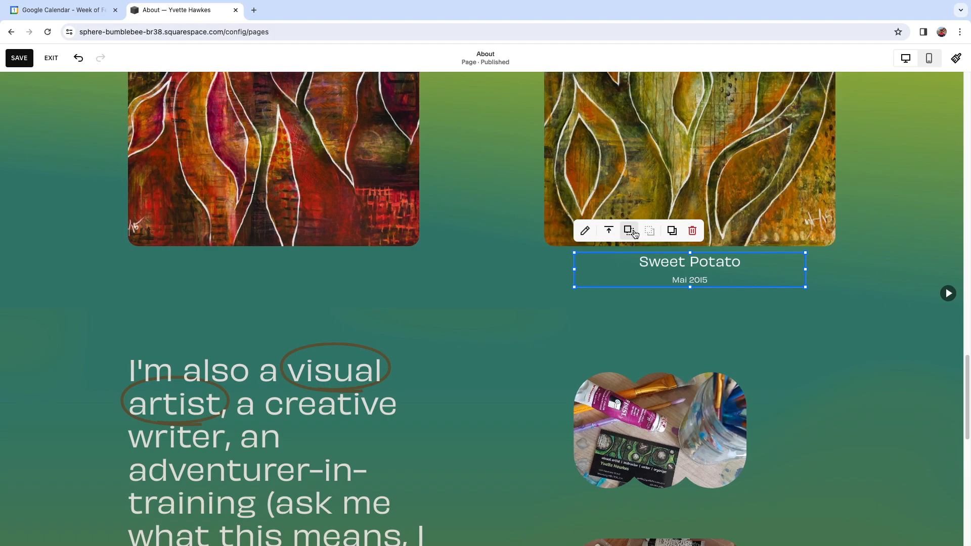
pyautogui.click(671, 231)
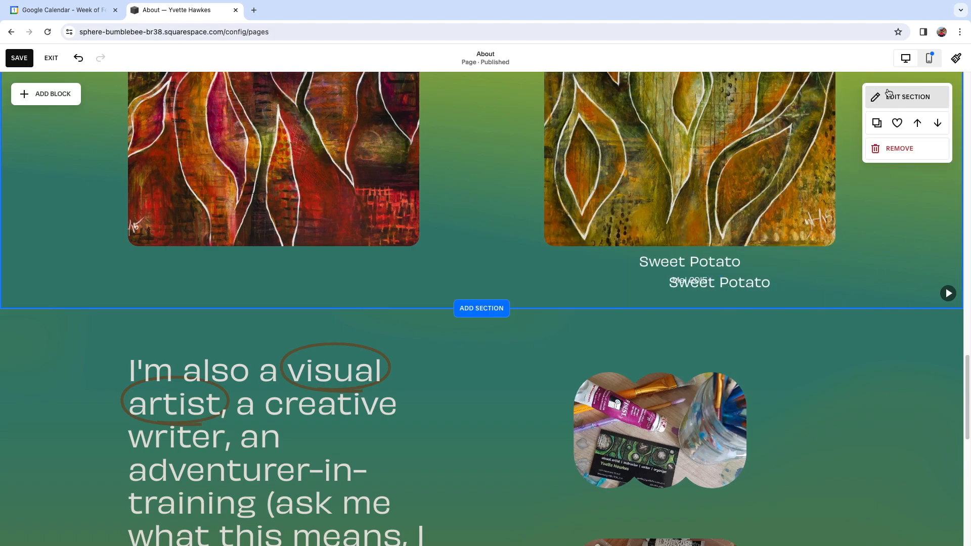
pyautogui.click(895, 95)
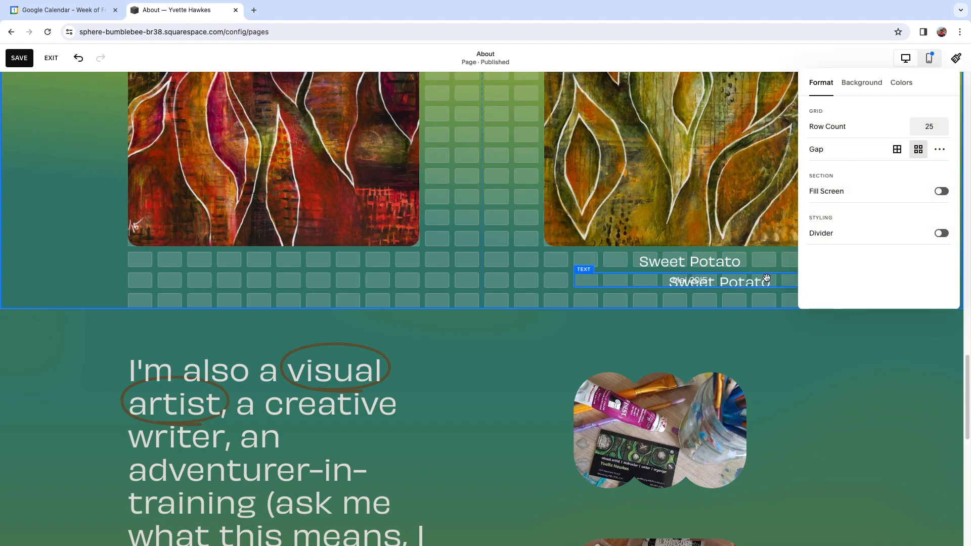
pyautogui.moveTo(604, 292); pyautogui.dragTo(159, 278)
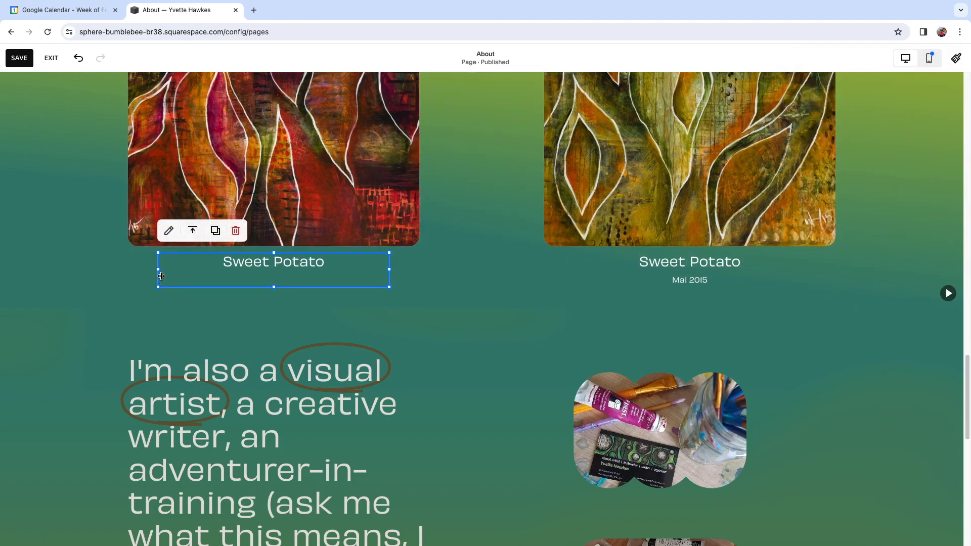
pyautogui.click(465, 279)
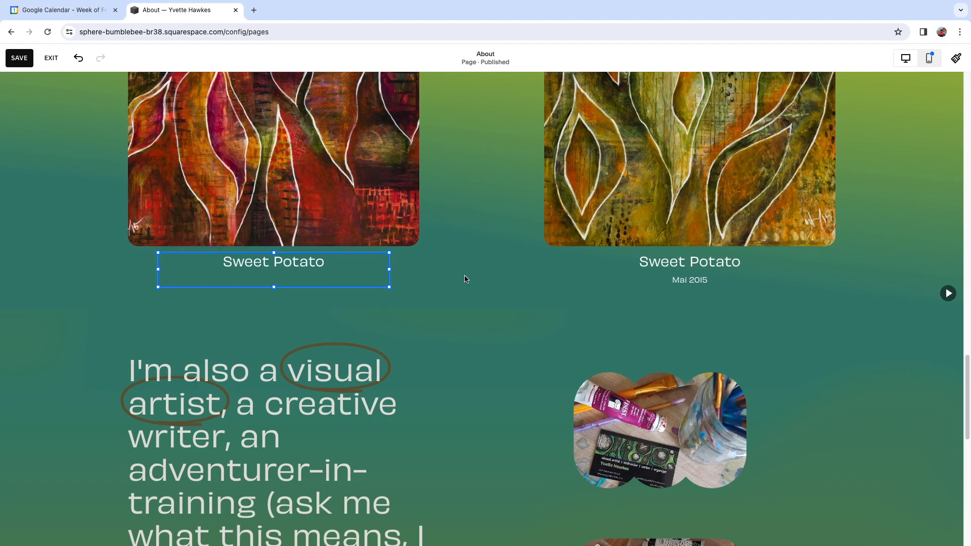
# Change the copied title beneath the red painting to Purple Yam.
pyautogui.click(303, 267)
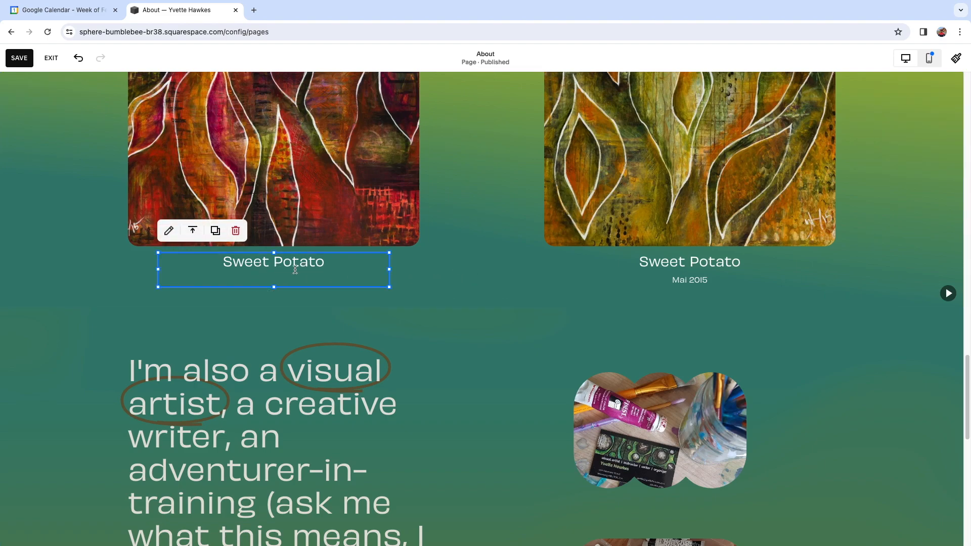
pyautogui.click(299, 265)
pyautogui.moveTo(324, 262); pyautogui.dragTo(228, 262)
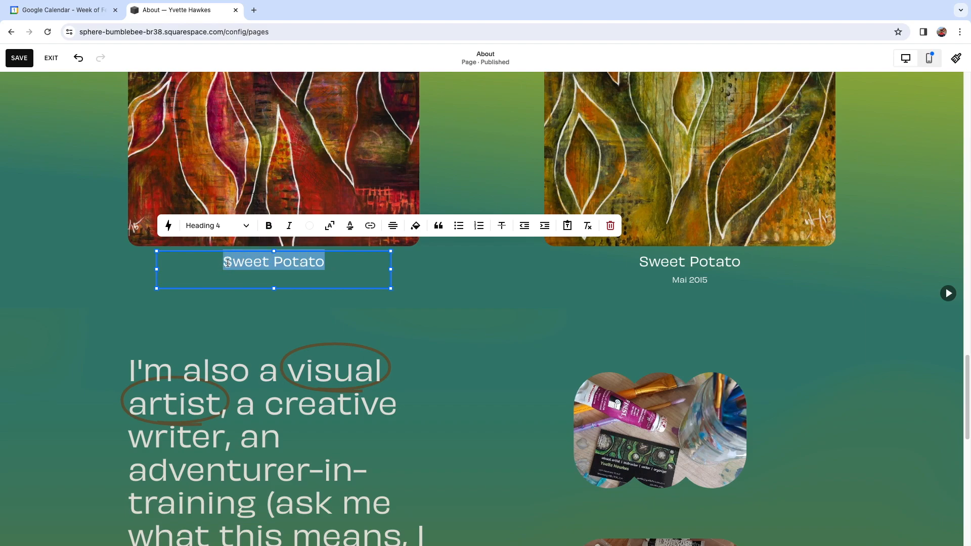
pyautogui.write('Purple')
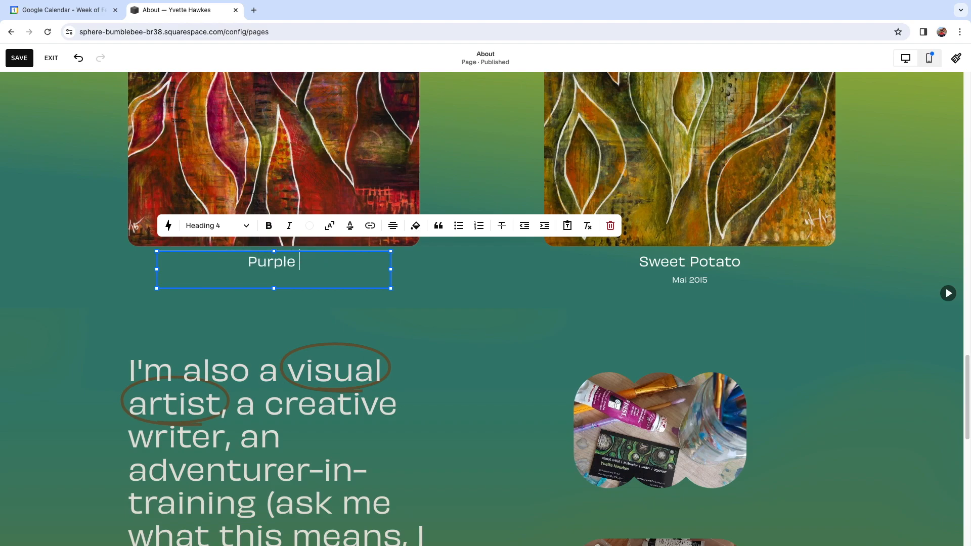
pyautogui.write('m')
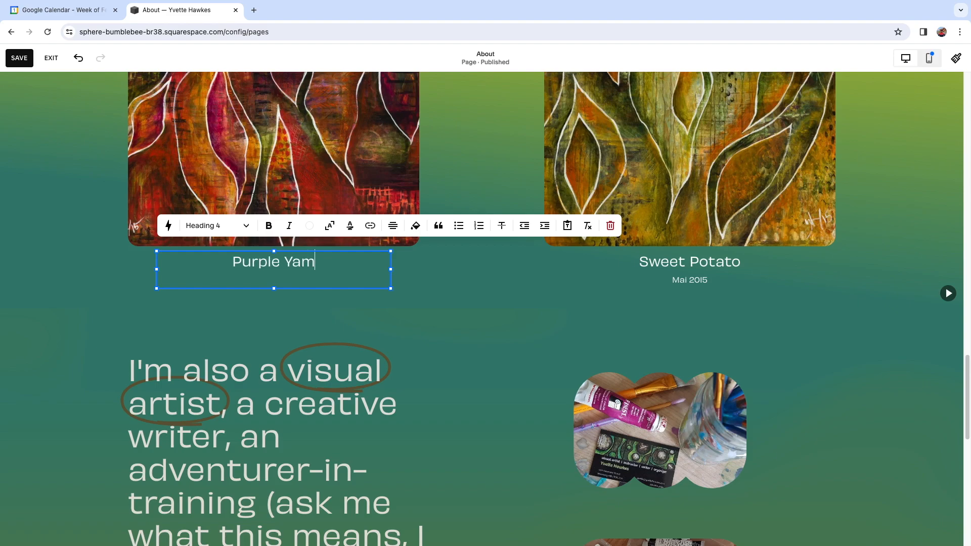
pyautogui.press('Return')
pyautogui.press('BackSpace')
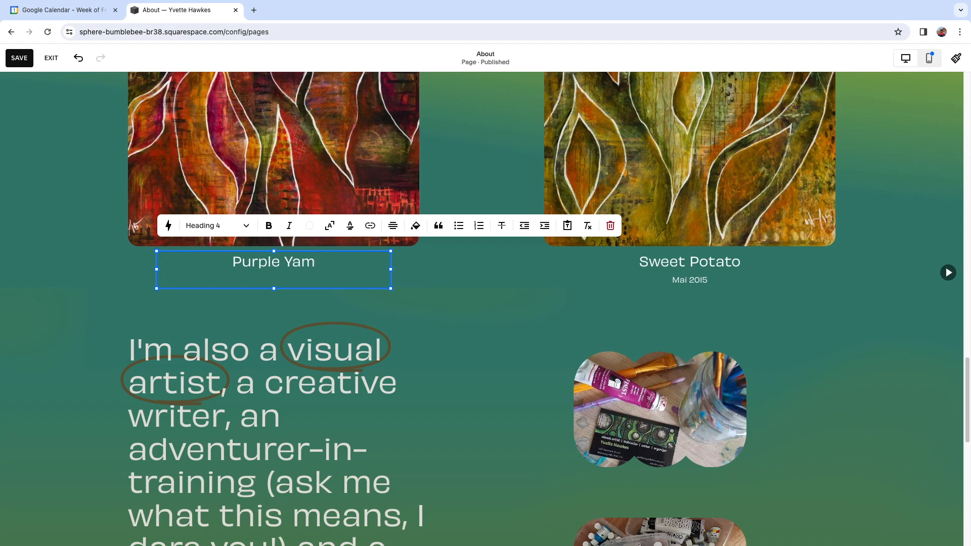
pyautogui.press('Escape')
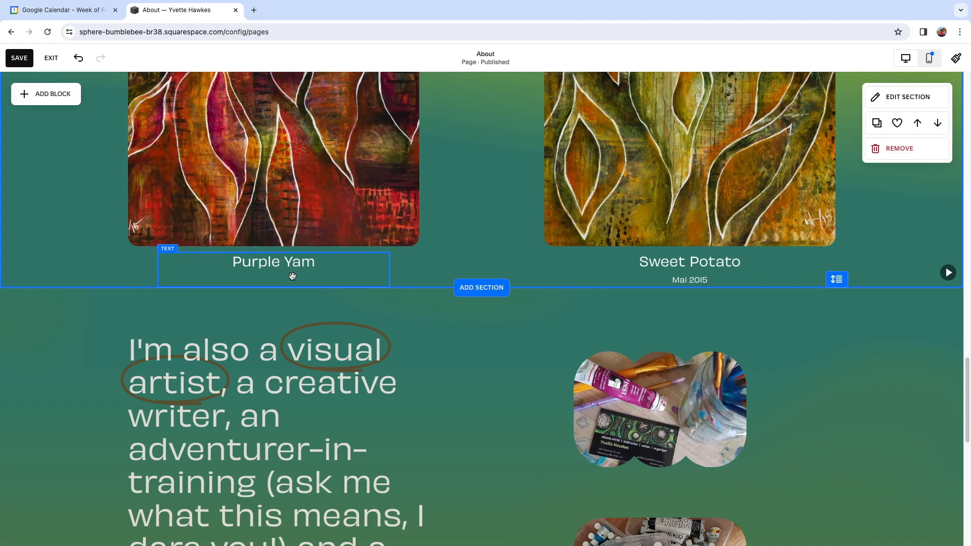
# Duplicate the Mai 2015 date text block, place the copy under the Purple Yam title and change it to April 2015.
pyautogui.click(686, 279)
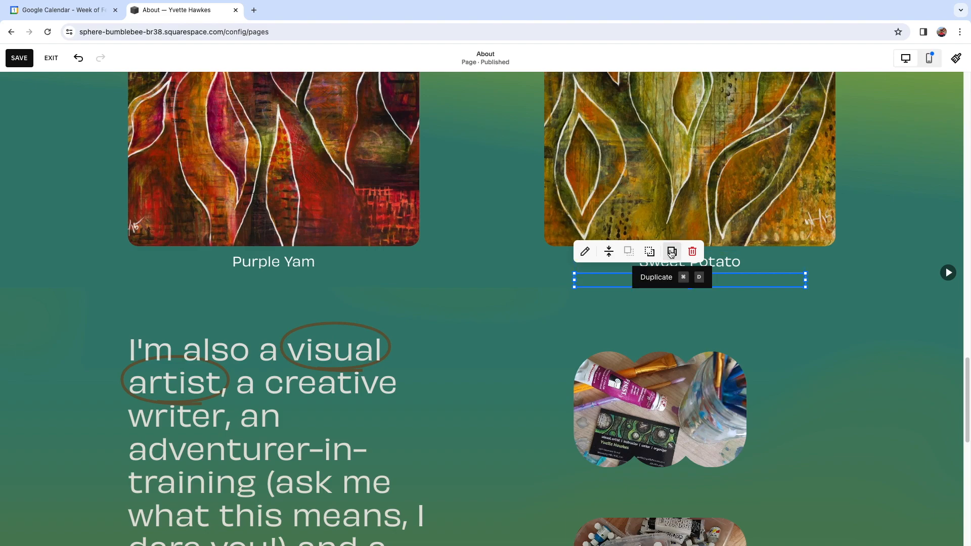
pyautogui.click(672, 251)
pyautogui.moveTo(713, 301); pyautogui.dragTo(166, 274)
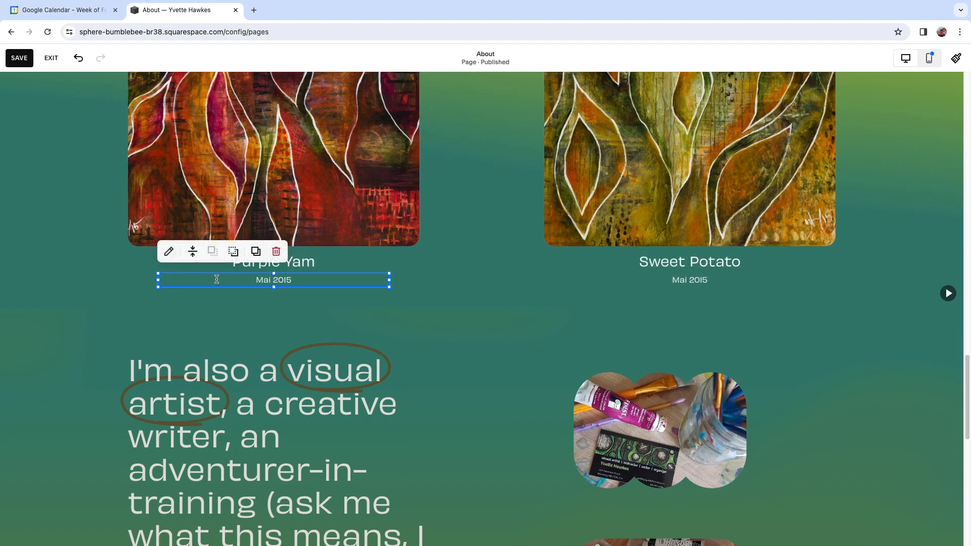
pyautogui.click(410, 284)
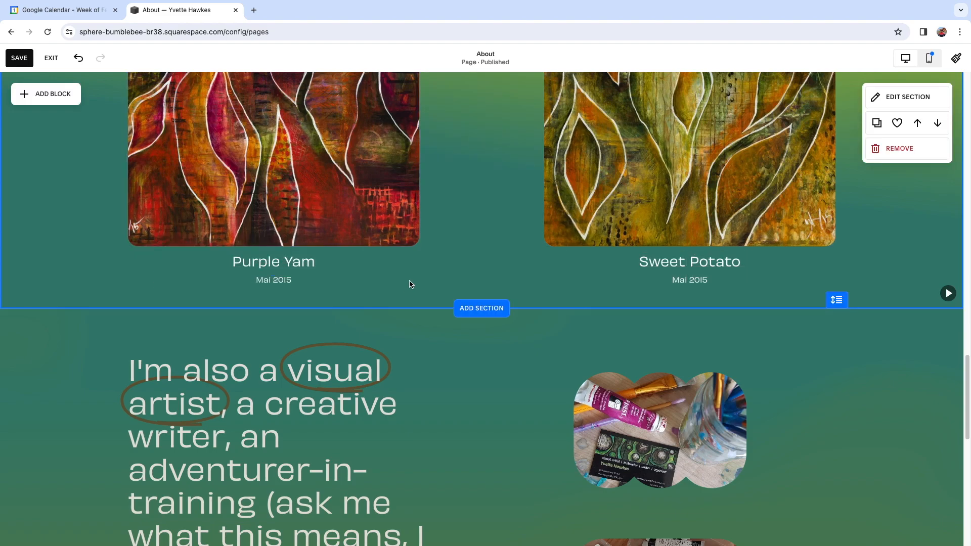
pyautogui.doubleClick(230, 276)
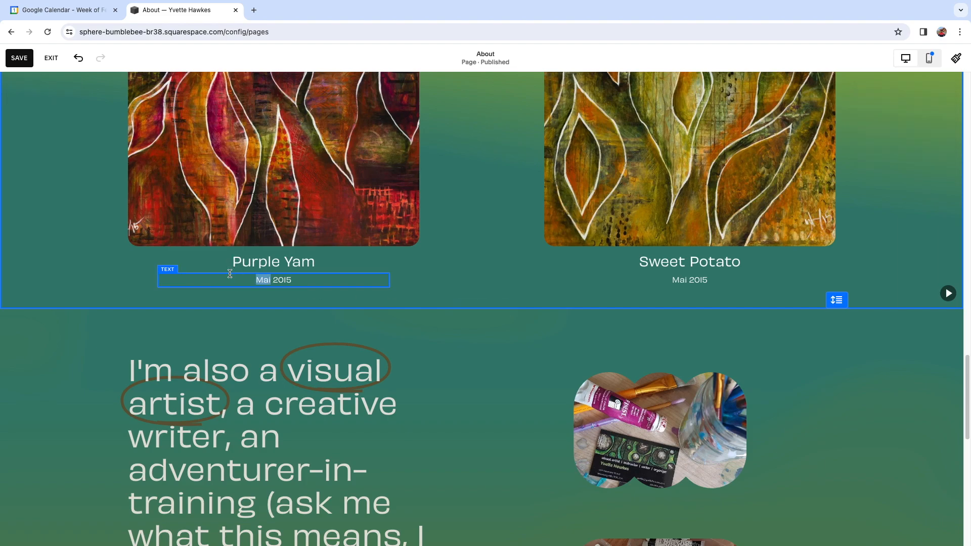
pyautogui.write('April')
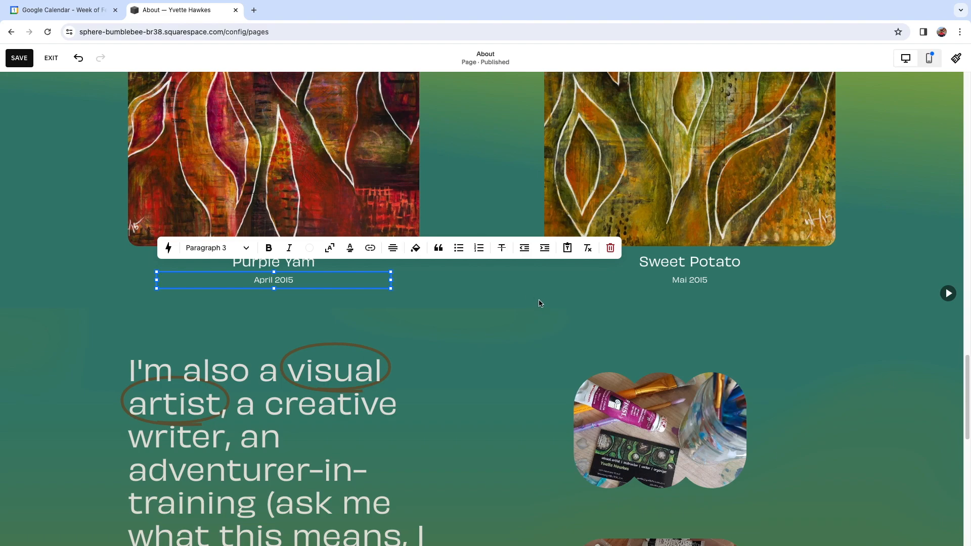
pyautogui.click(520, 276)
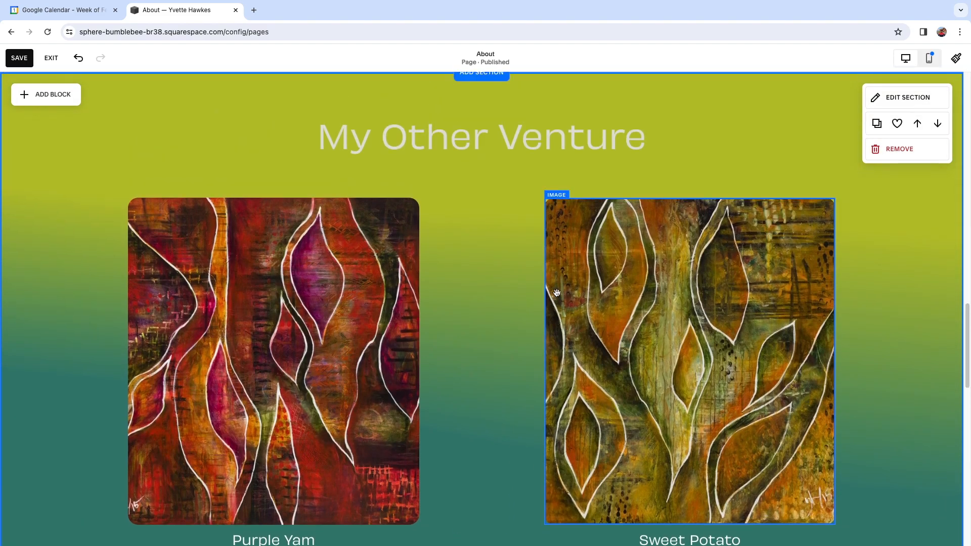
# Review the About page's sections, from the introduction and business background to the paintings and the visual artist text.
pyautogui.scroll(7, 556, 296)
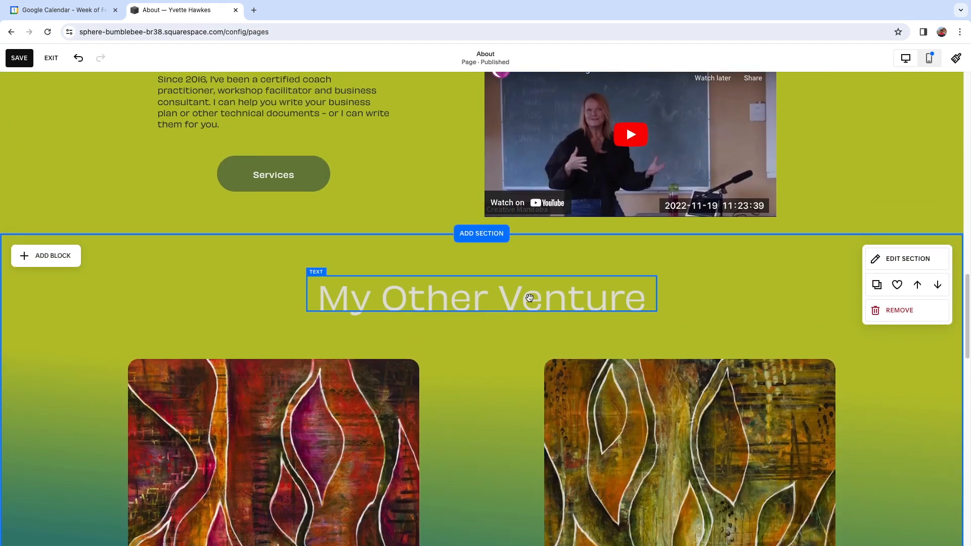
pyautogui.scroll(-2, 485, 346)
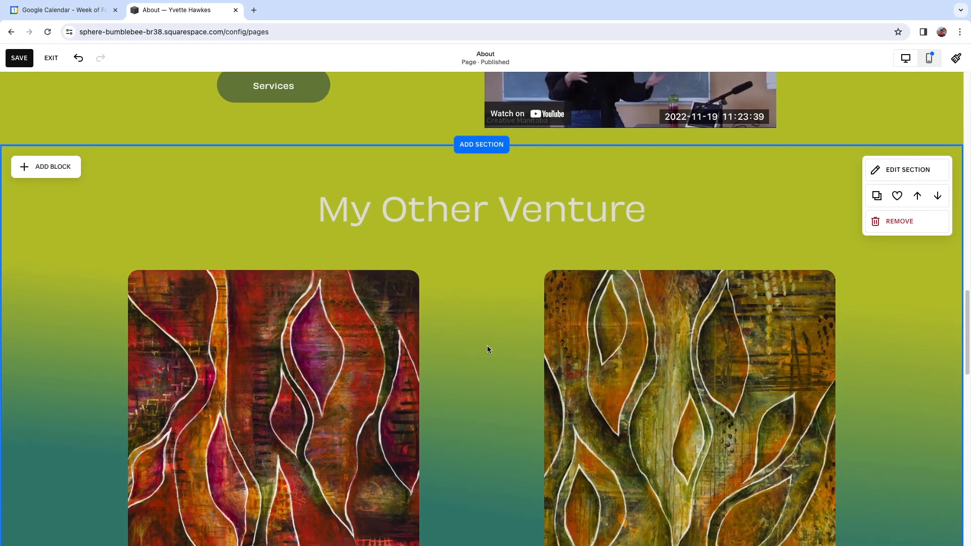
pyautogui.scroll(-7, 488, 349)
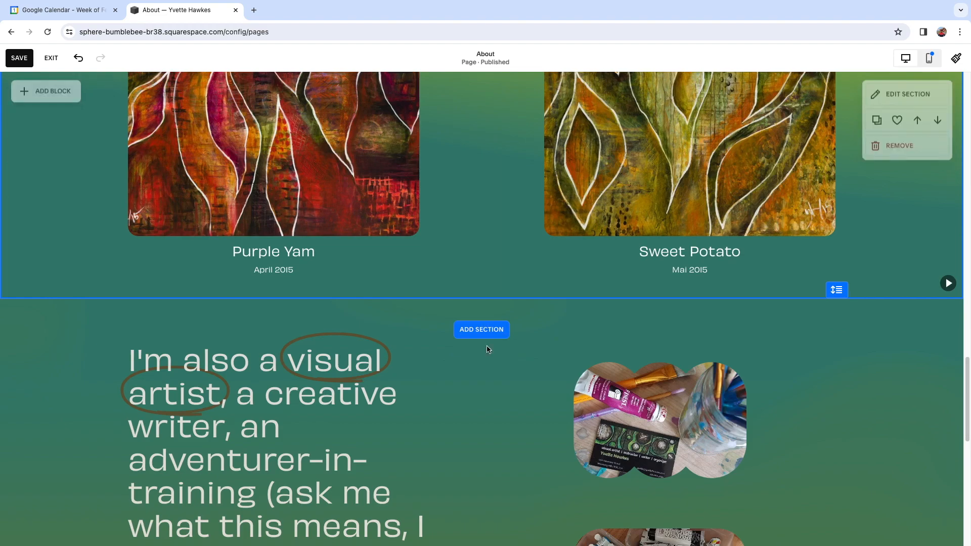
pyautogui.scroll(-1, 489, 349)
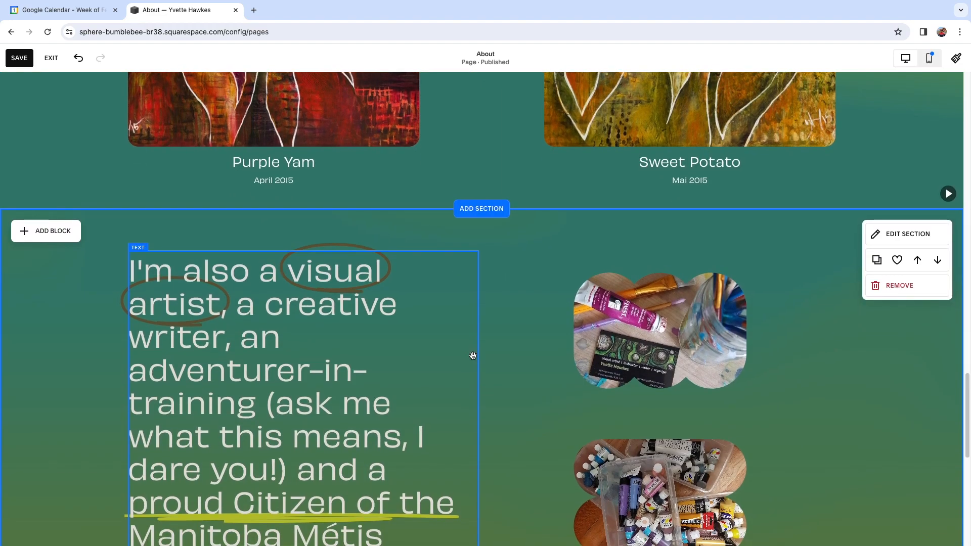
pyautogui.scroll(-1, 472, 354)
pyautogui.scroll(-2, 412, 236)
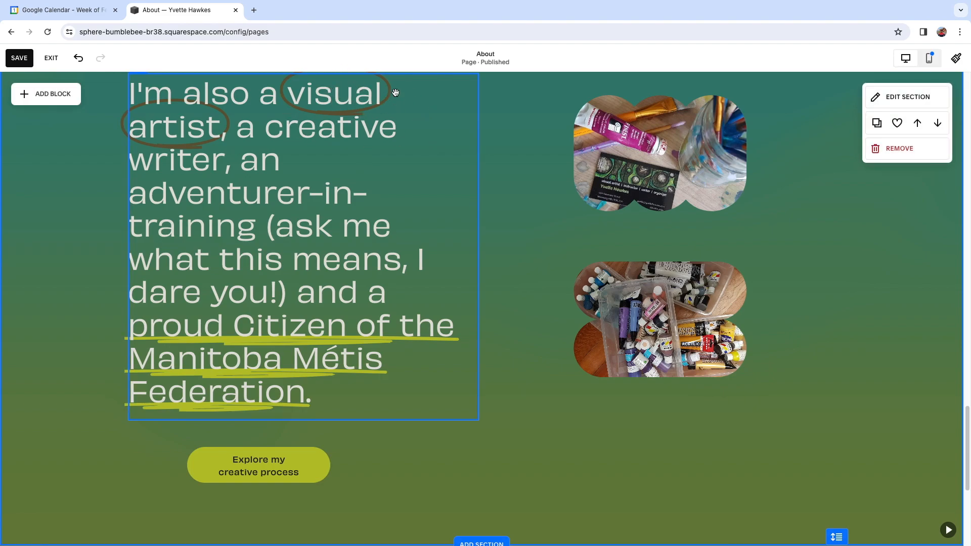
pyautogui.scroll(10, 507, 266)
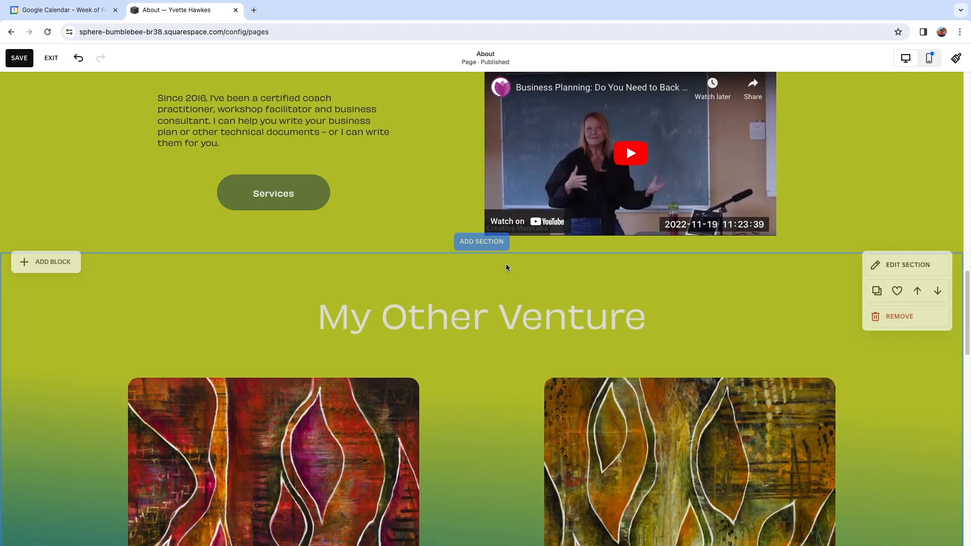
pyautogui.scroll(15, 505, 263)
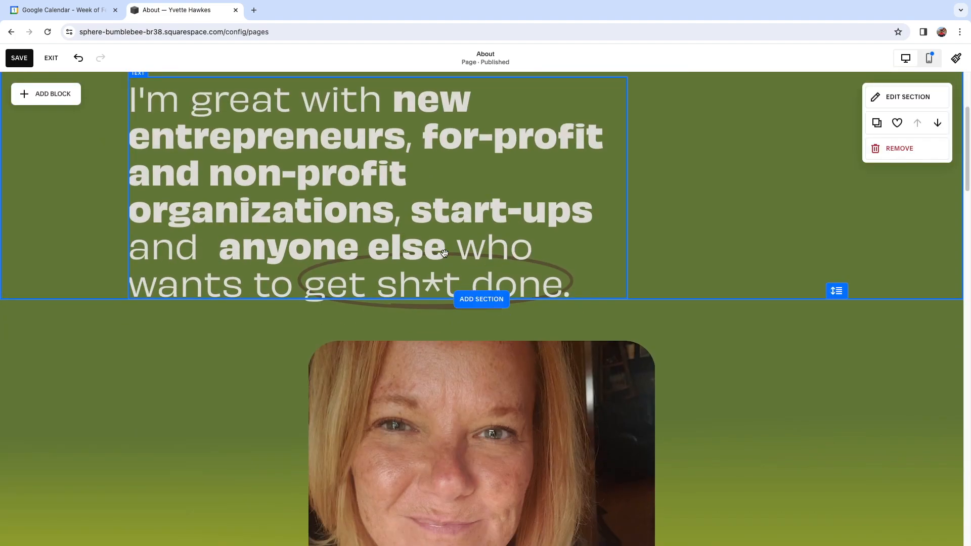
pyautogui.scroll(-10, 444, 253)
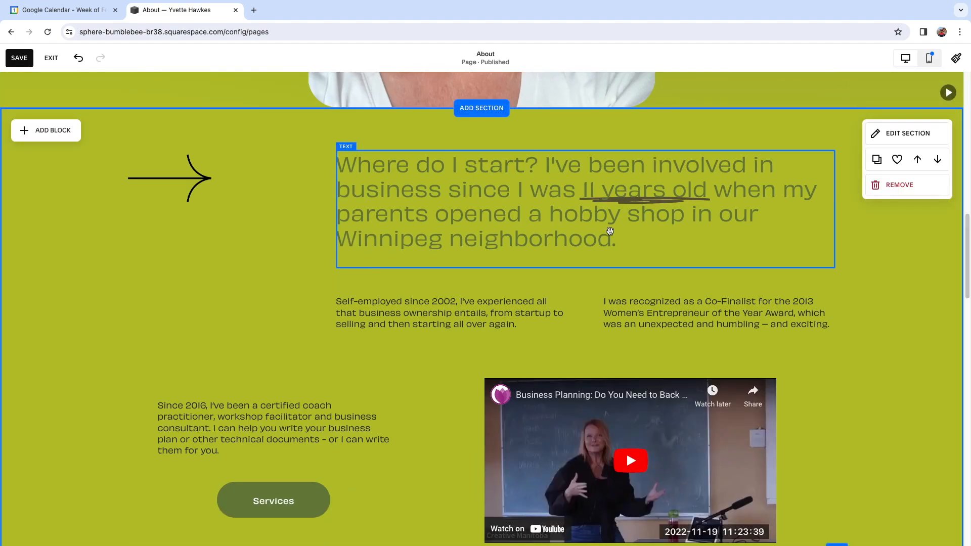
pyautogui.scroll(-15, 609, 231)
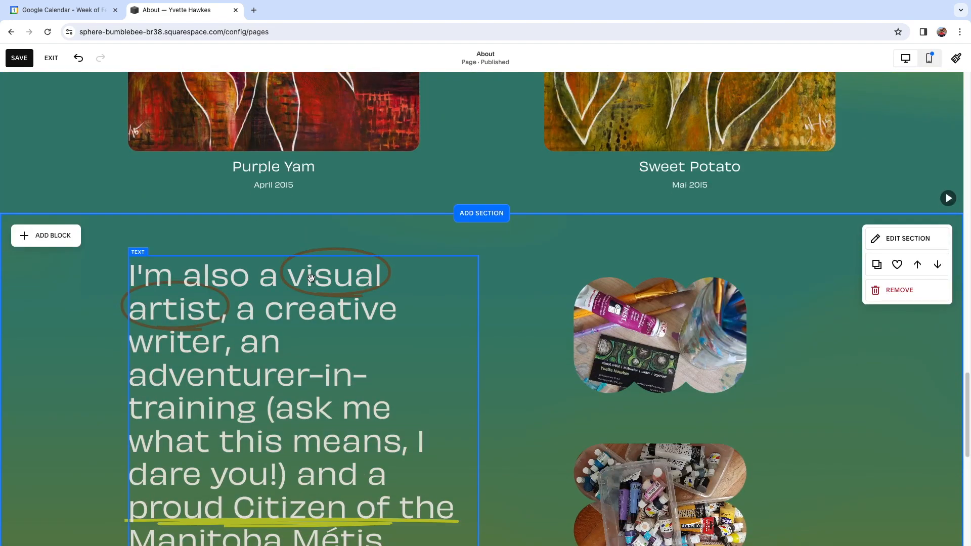
# Look over the About page again from the opening statement to the video, paintings, artist text and creative process button.
pyautogui.scroll(20, 314, 283)
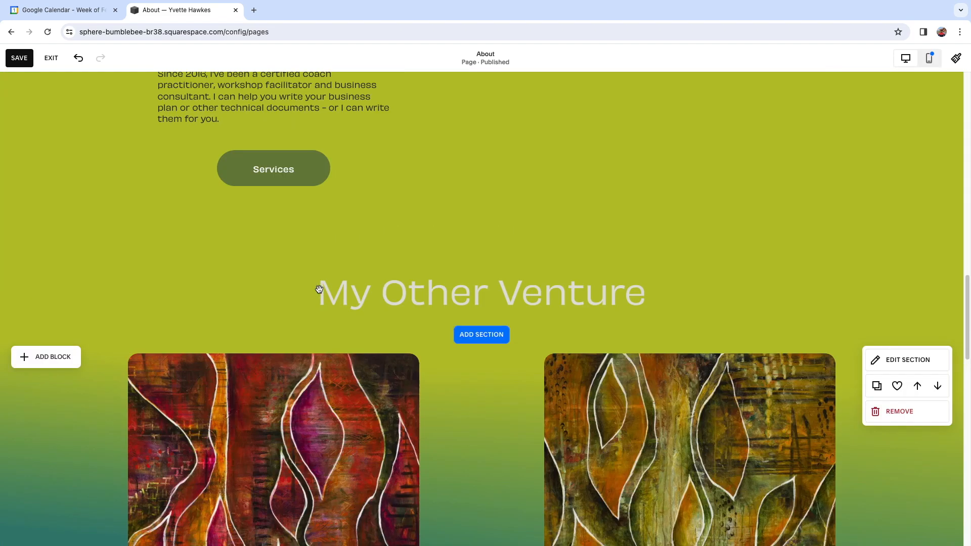
pyautogui.scroll(10, 319, 290)
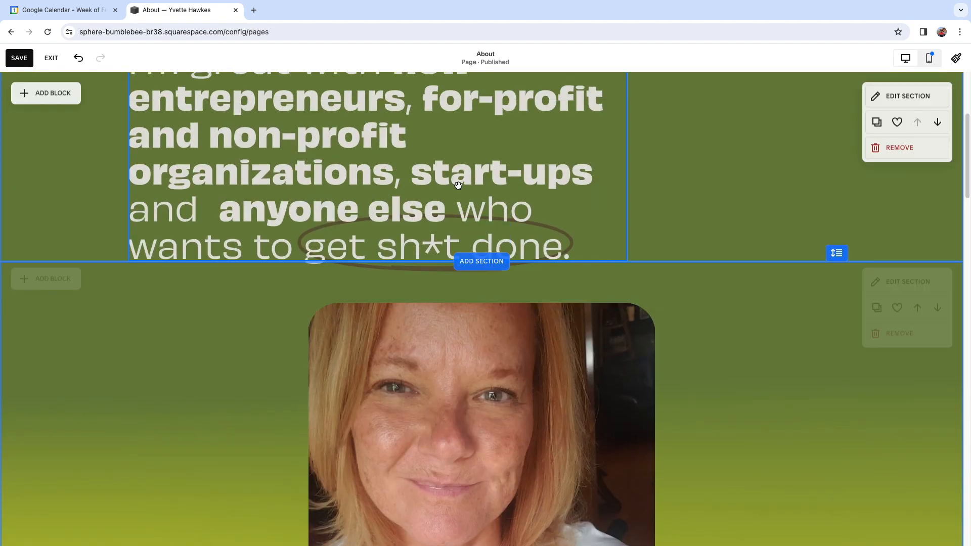
pyautogui.scroll(4, 667, 216)
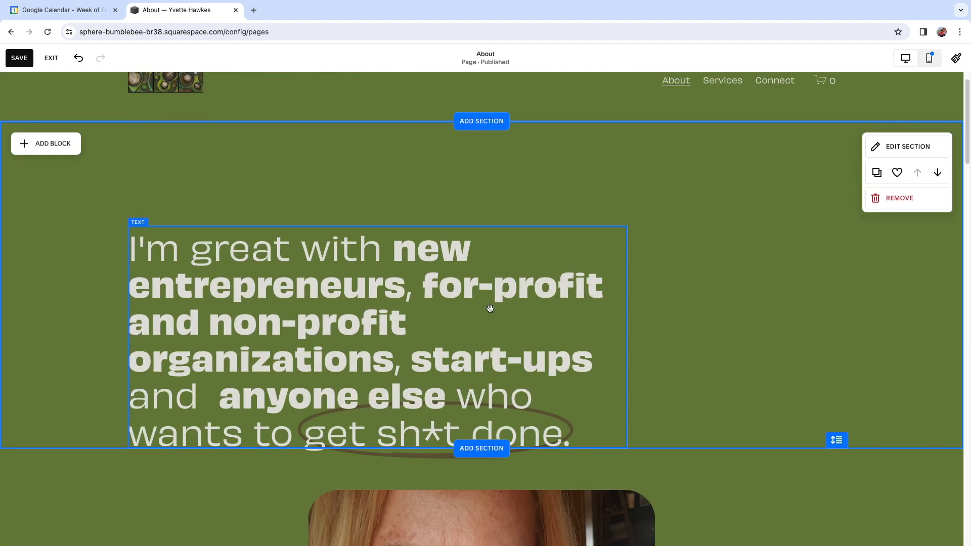
pyautogui.scroll(-15, 532, 402)
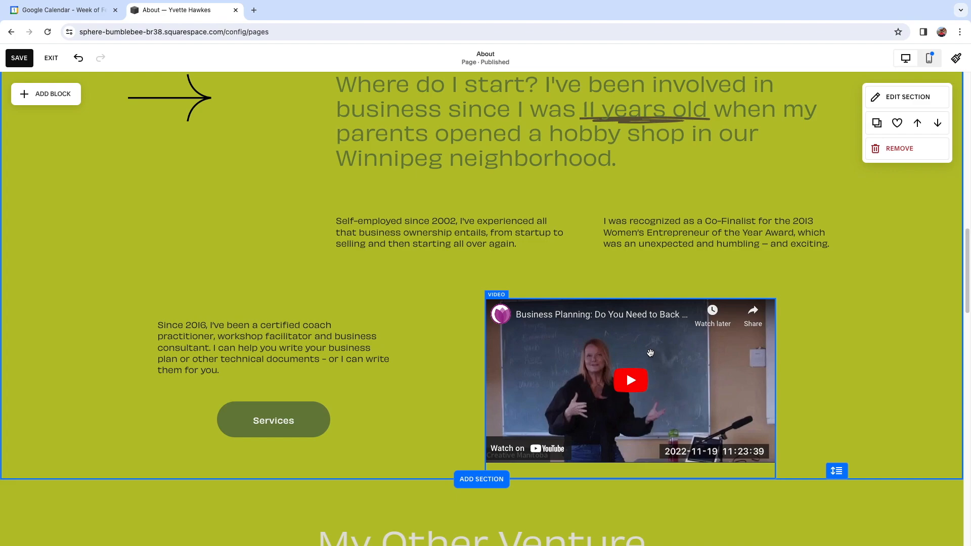
pyautogui.scroll(-10, 369, 429)
pyautogui.scroll(-6, 438, 428)
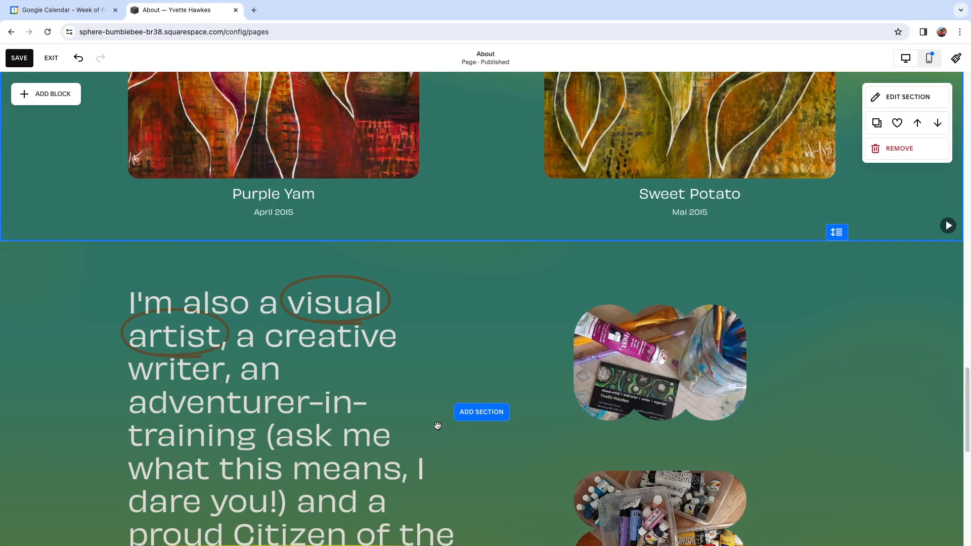
pyautogui.scroll(-1, 424, 408)
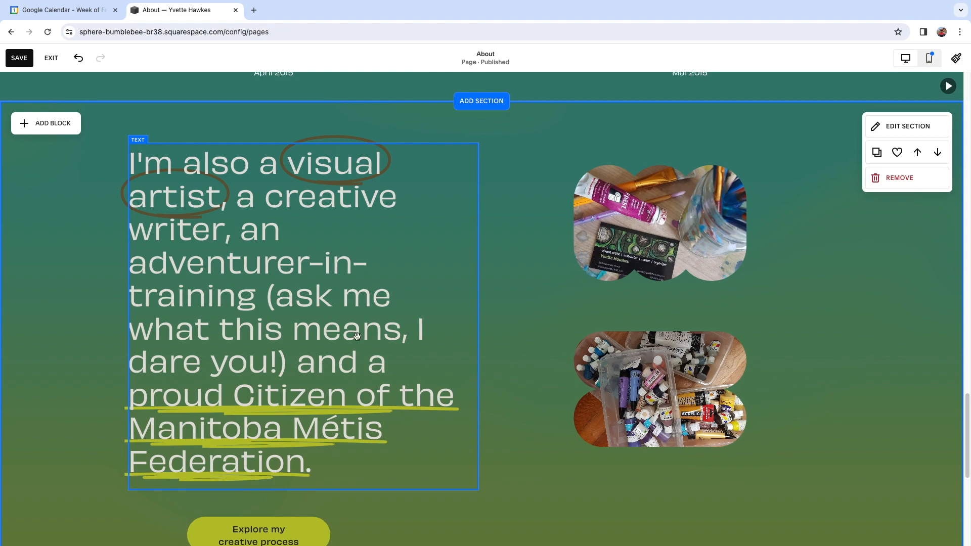
pyautogui.scroll(-1, 336, 344)
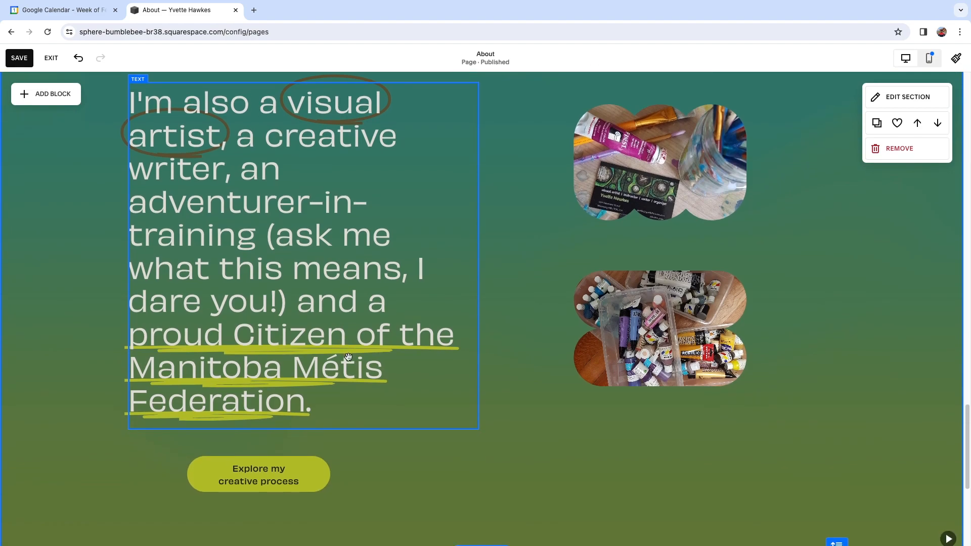
pyautogui.scroll(-3, 303, 349)
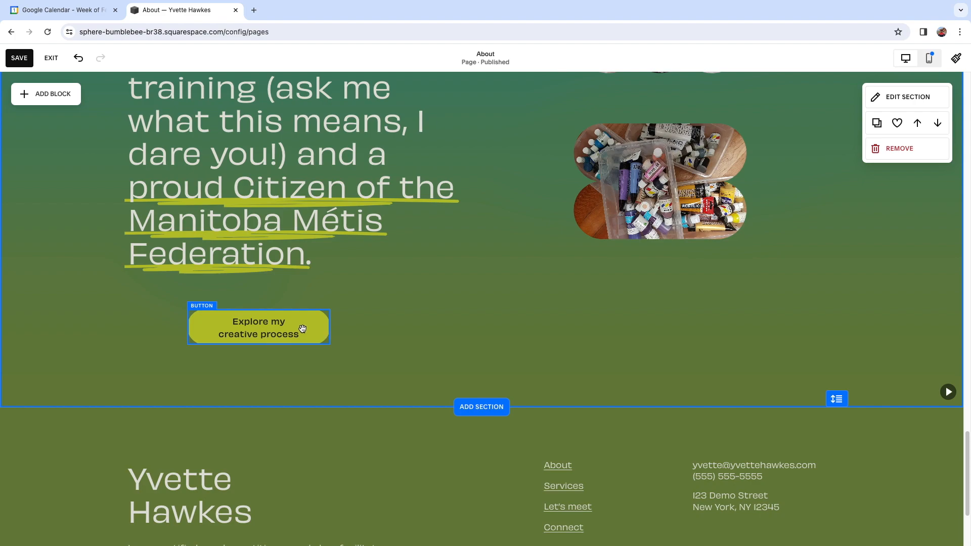
# Set the Dark 1 theme's secondary button text to the palette's brown for the "Explore my creative process" button.
pyautogui.click(955, 58)
pyautogui.click(827, 180)
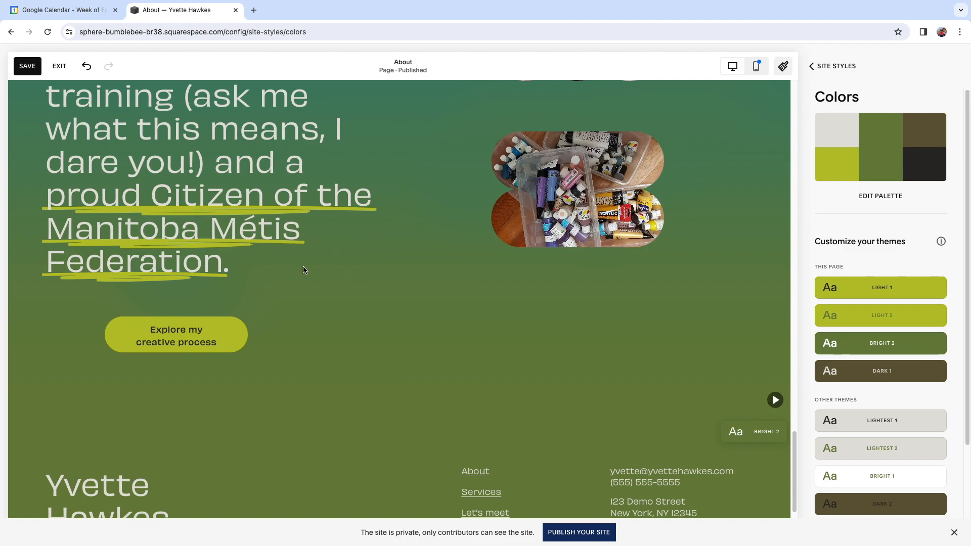
pyautogui.click(892, 340)
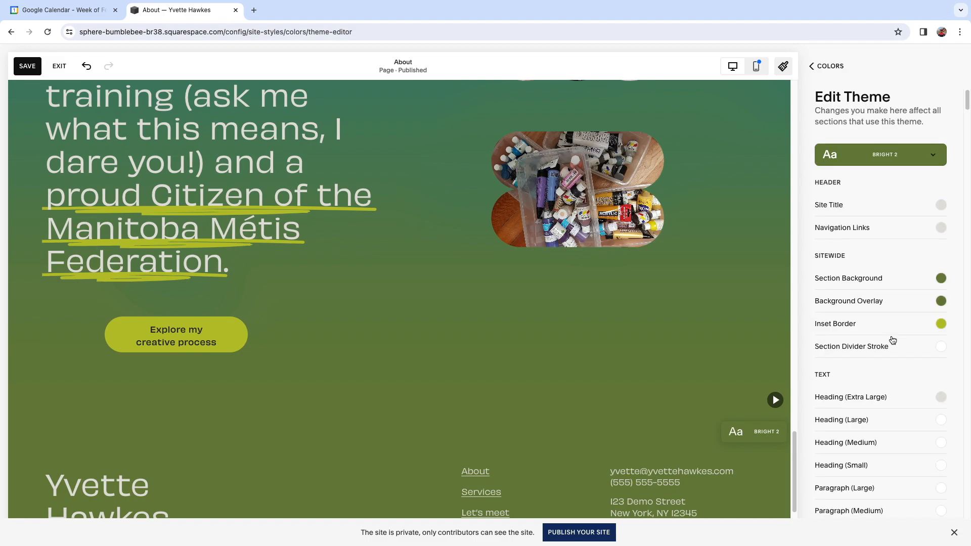
pyautogui.click(236, 338)
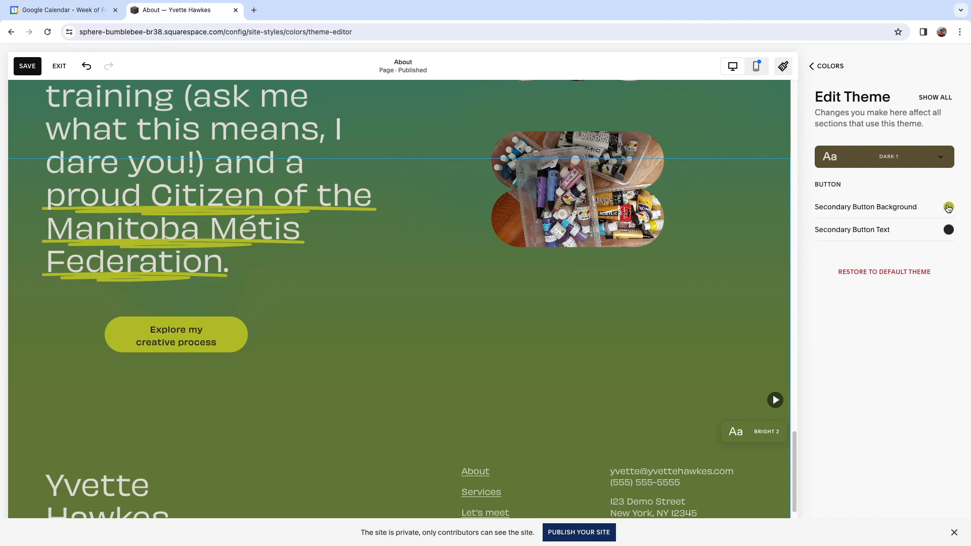
pyautogui.click(948, 231)
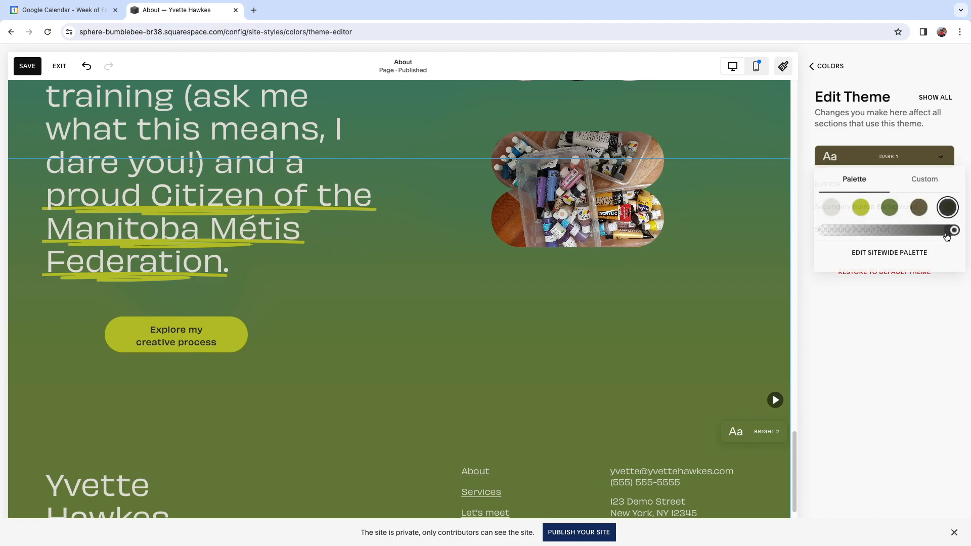
pyautogui.click(837, 216)
pyautogui.click(919, 209)
pyautogui.click(917, 330)
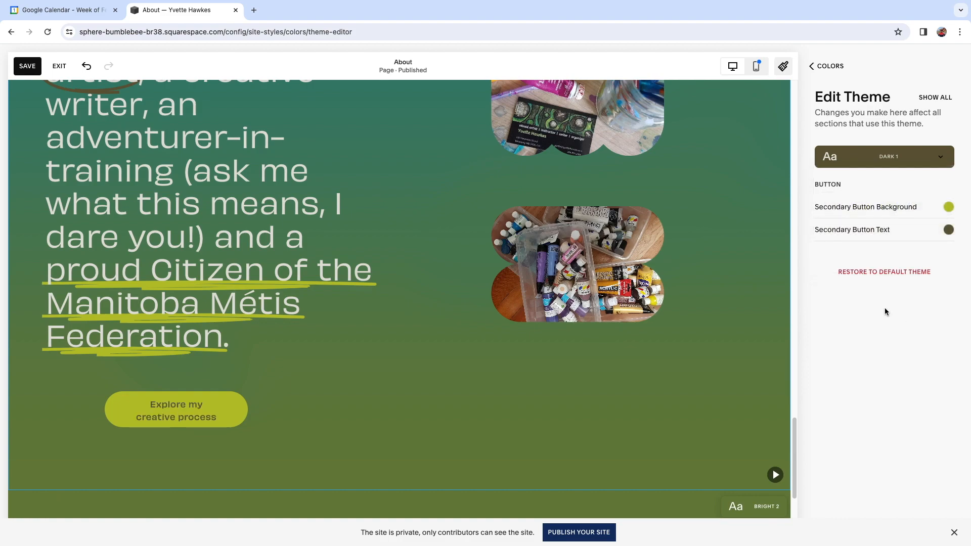
pyautogui.click(783, 69)
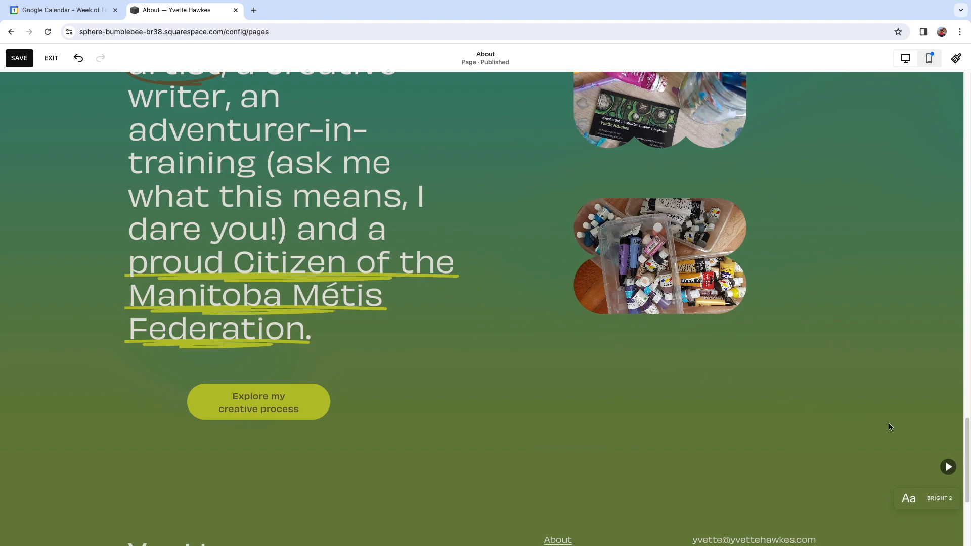
# Check the About page's footer, save the page and exit editing.
pyautogui.scroll(-5, 533, 376)
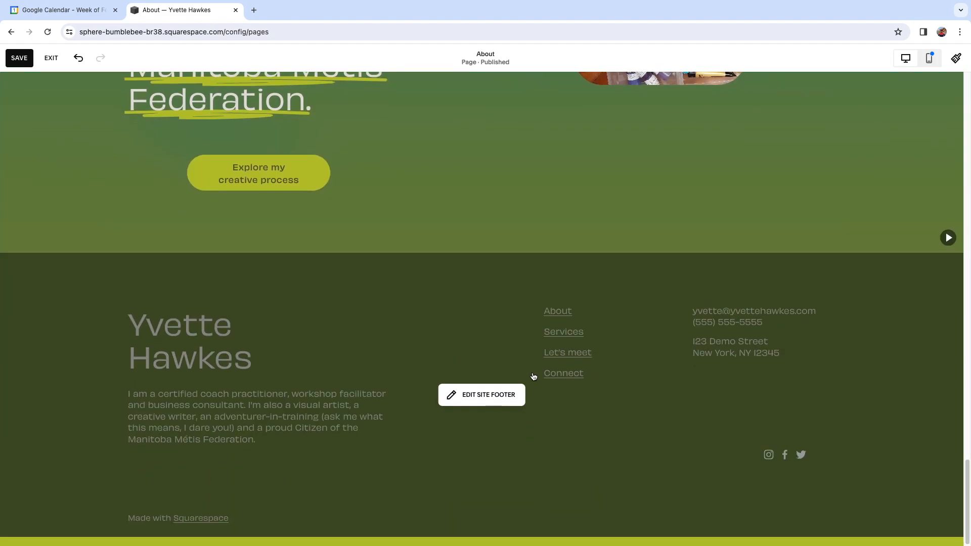
pyautogui.scroll(20, 531, 373)
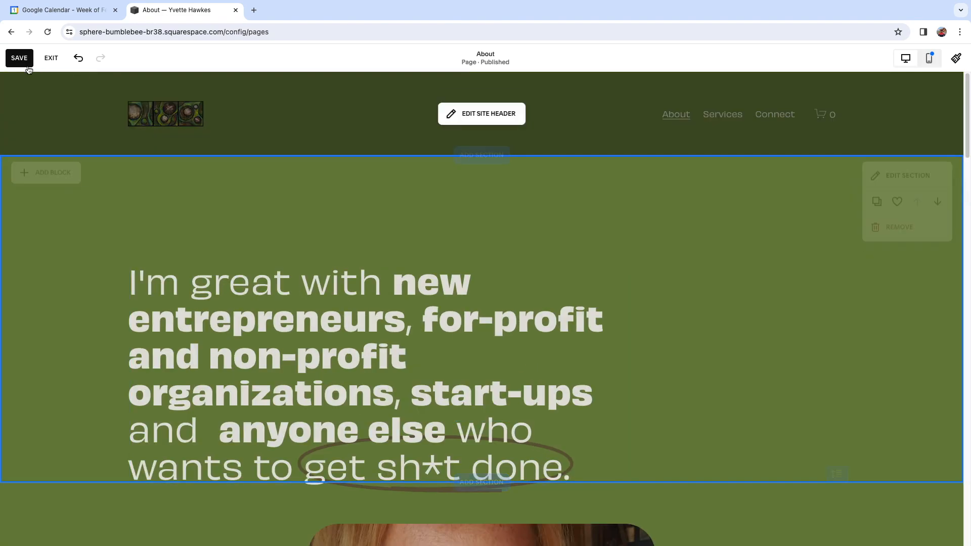
pyautogui.click(26, 64)
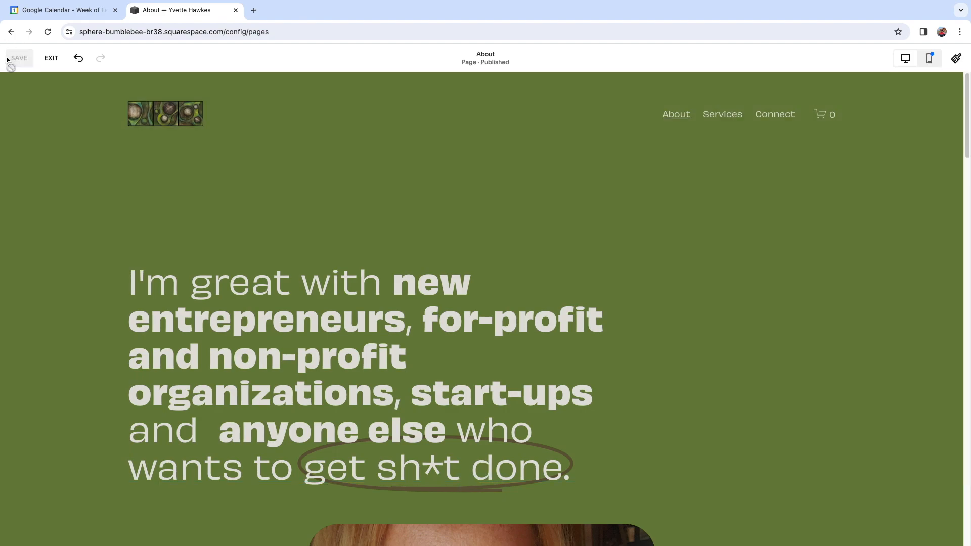
pyautogui.click(49, 59)
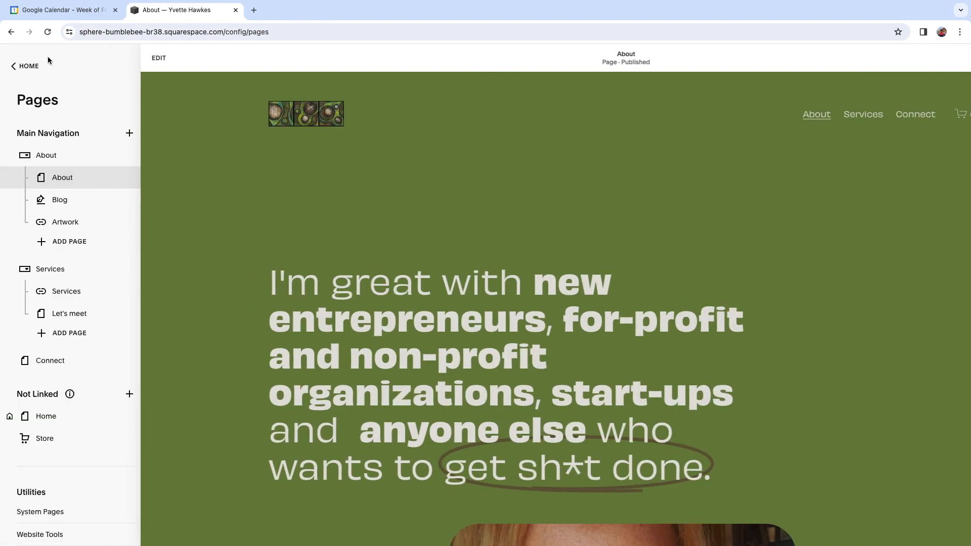
# Open the Blog page and look over its introduction and the four placeholder posts.
pyautogui.click(69, 180)
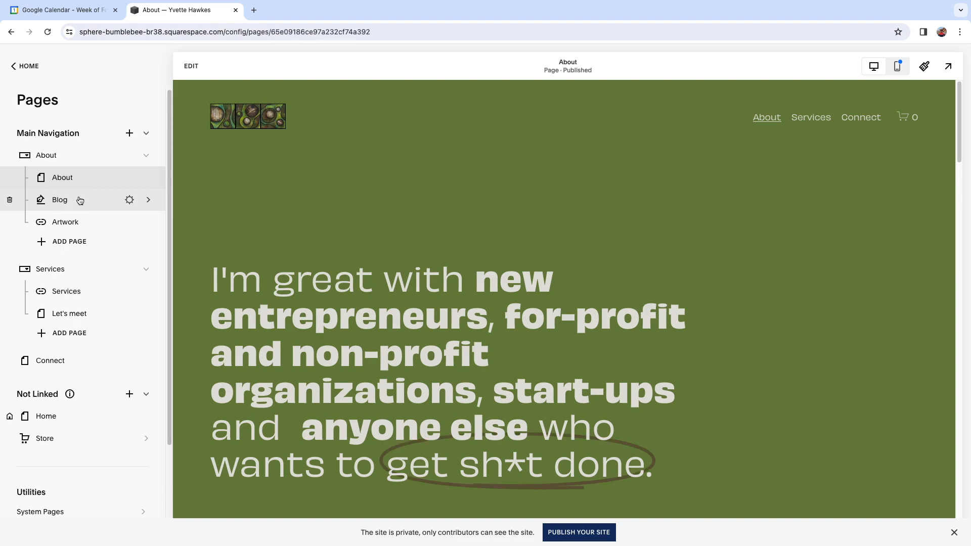
pyautogui.click(101, 200)
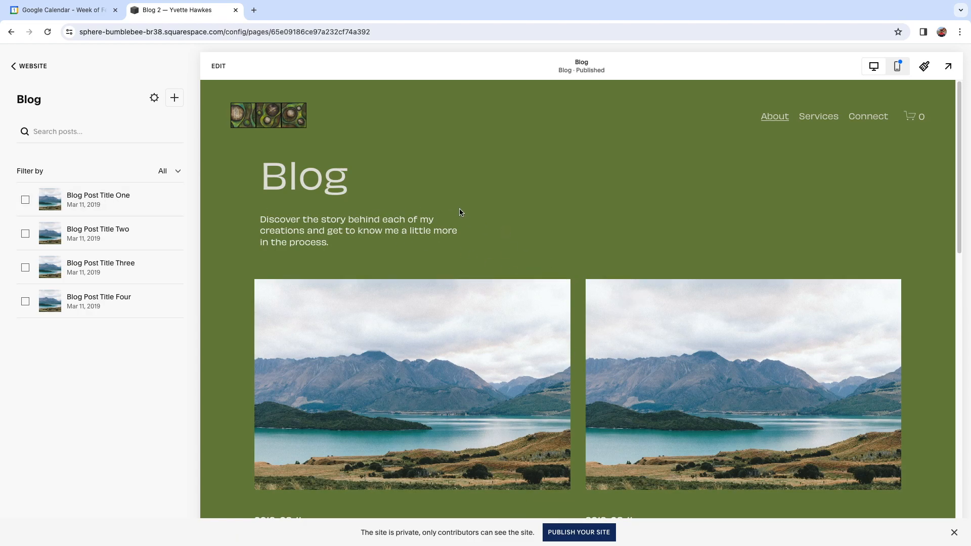
pyautogui.scroll(-1, 541, 289)
pyautogui.scroll(-3, 437, 230)
pyautogui.scroll(-3, 439, 143)
pyautogui.scroll(-6, 563, 195)
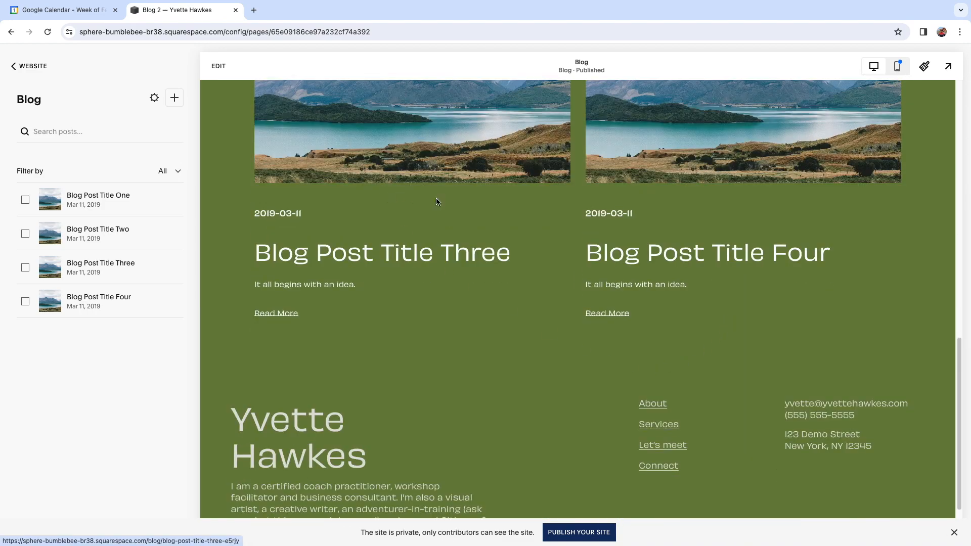
pyautogui.scroll(10, 412, 199)
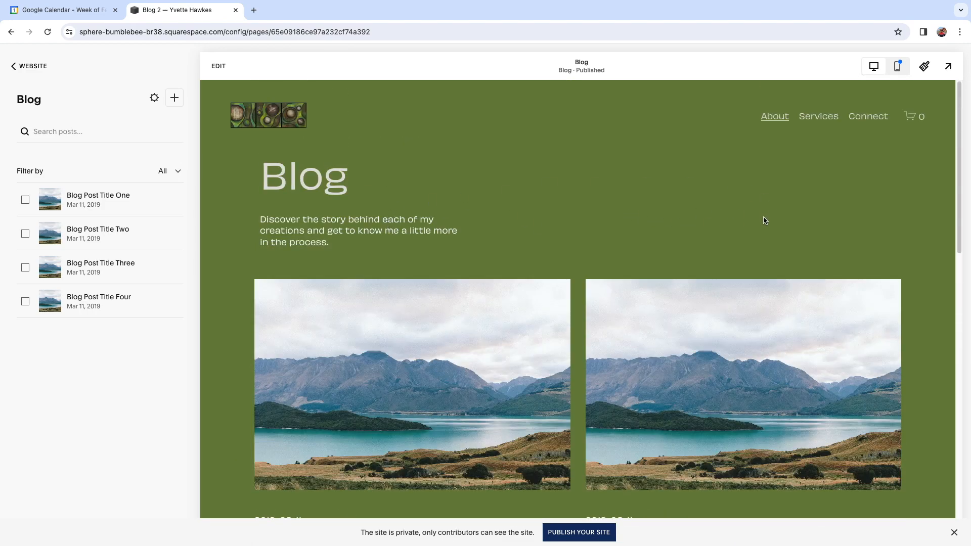
pyautogui.scroll(-10, 437, 386)
pyautogui.scroll(7, 570, 199)
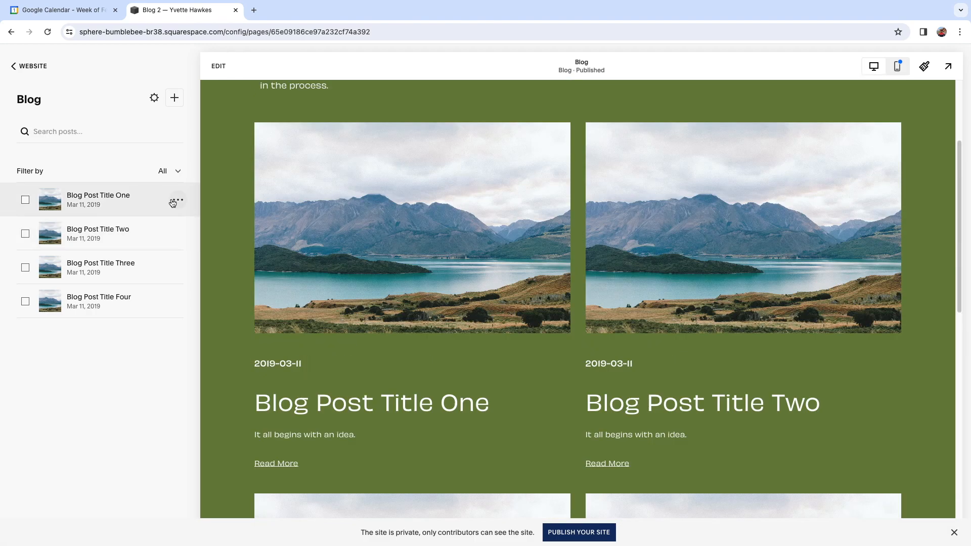
# Open Blog Post Title One and examine its body text, author profile and available post options.
pyautogui.click(174, 200)
pyautogui.click(108, 200)
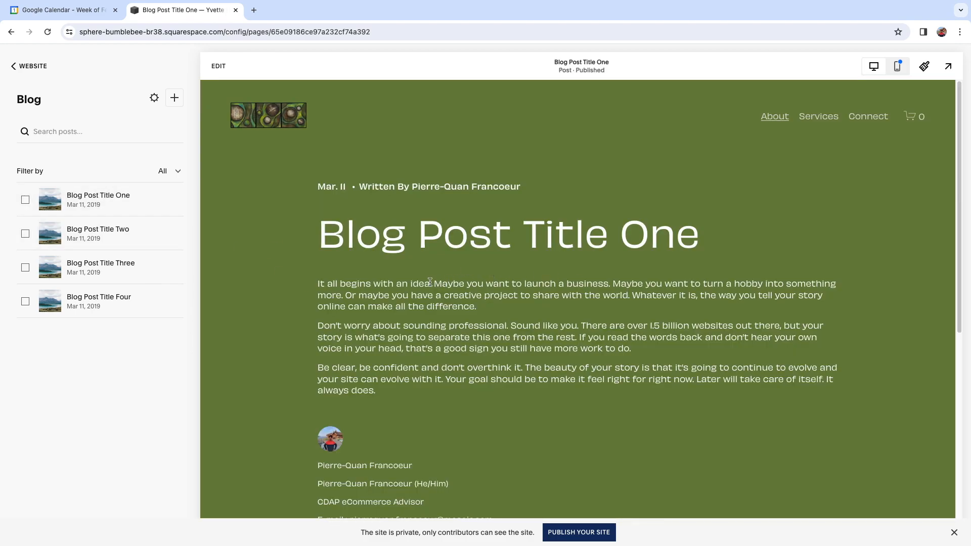
pyautogui.scroll(-2, 463, 293)
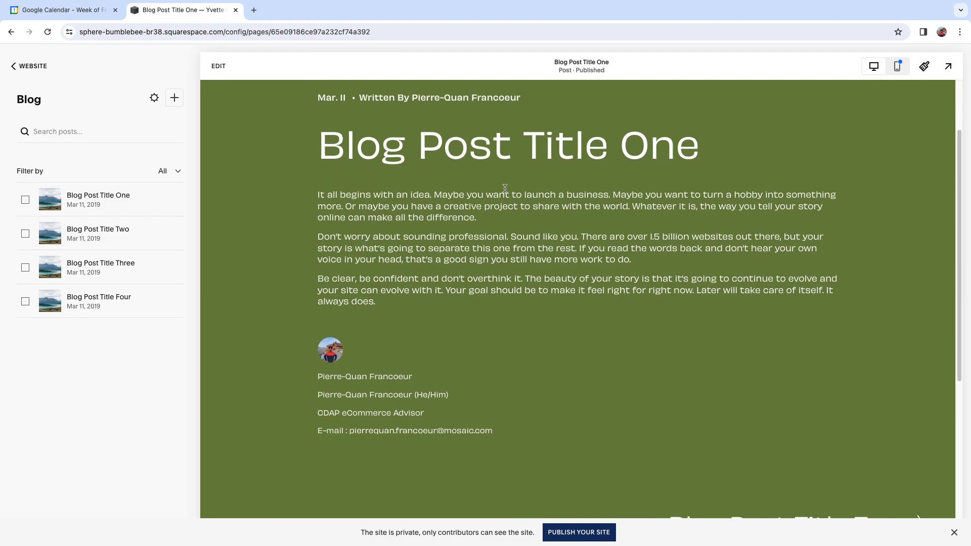
pyautogui.moveTo(187, 201)
pyautogui.click(179, 201)
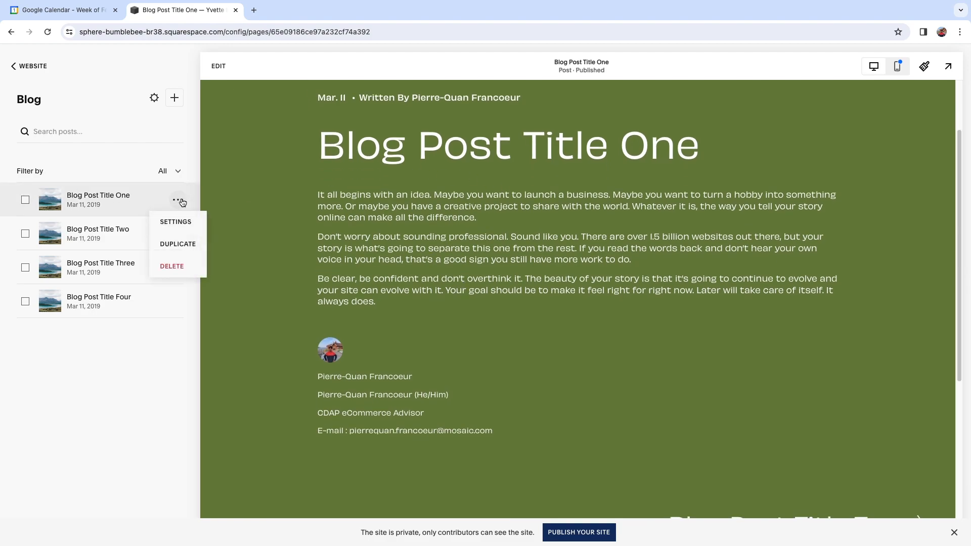
pyautogui.click(182, 202)
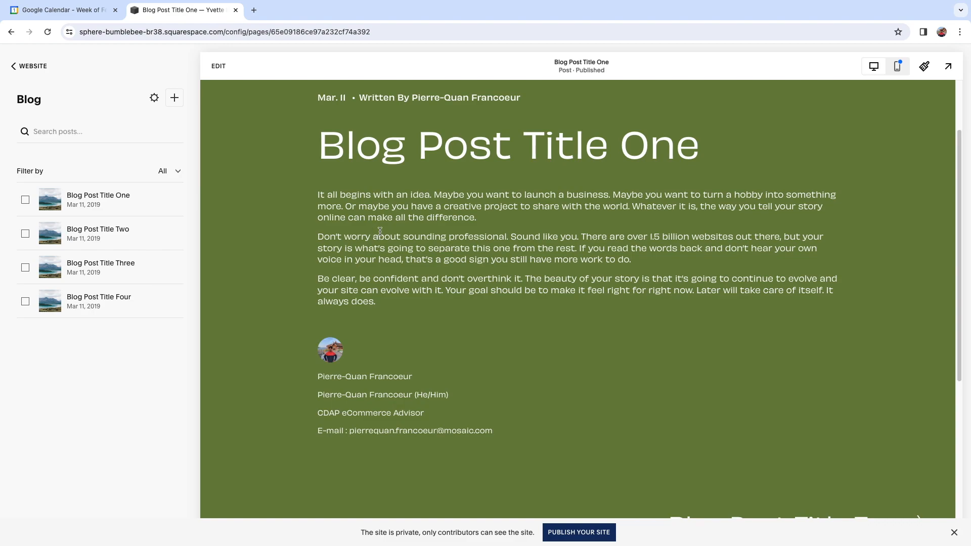
# Open Blog Post Title One for editing and examine its editable body text block.
pyautogui.click(218, 65)
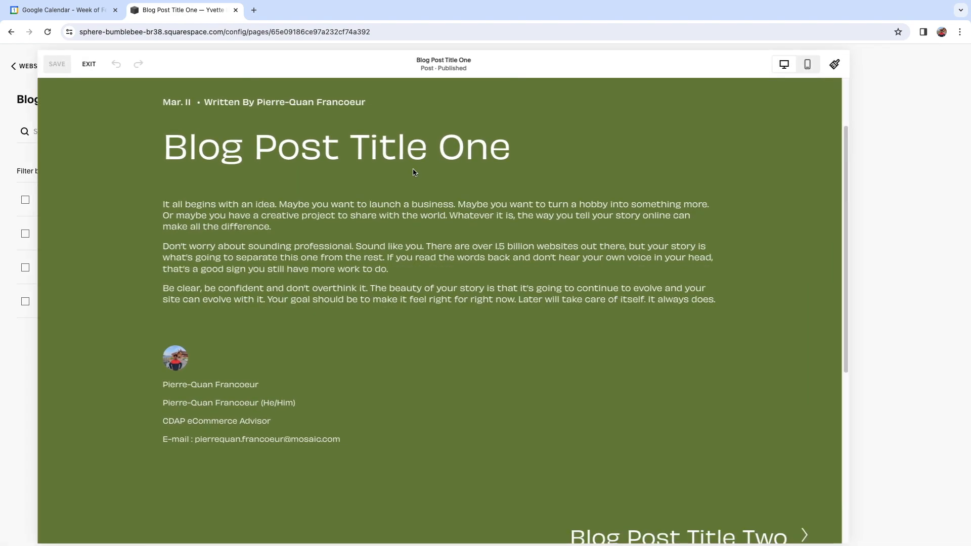
pyautogui.click(251, 210)
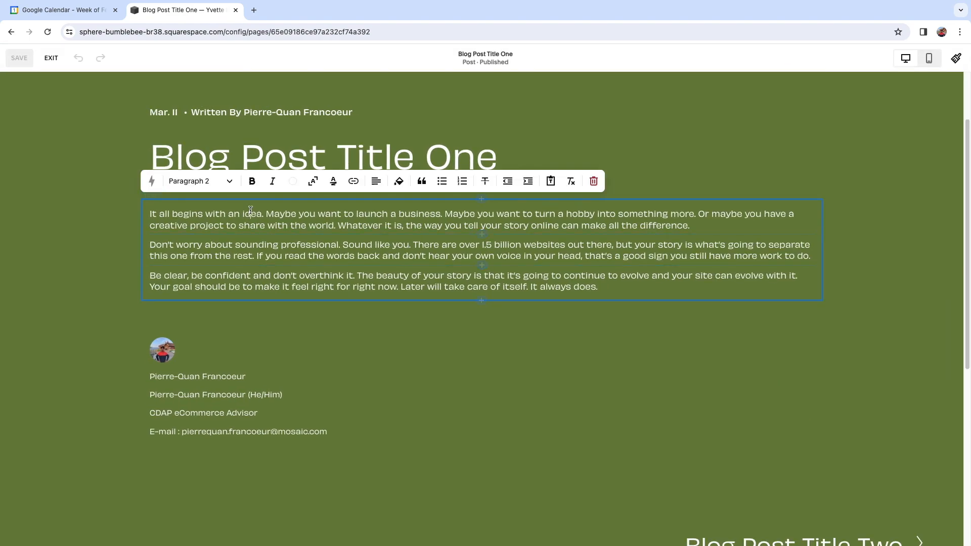
pyautogui.scroll(2, 296, 225)
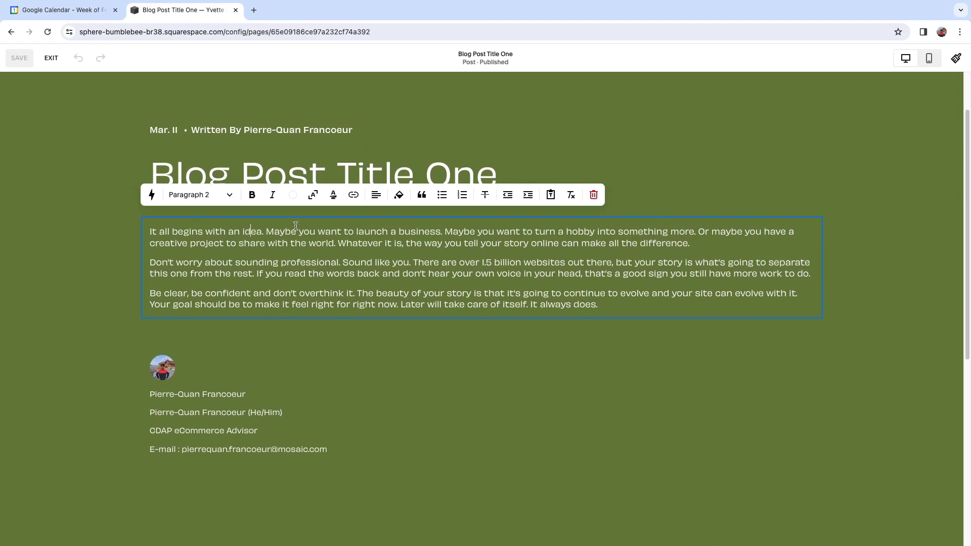
pyautogui.click(329, 240)
pyautogui.click(489, 241)
pyautogui.moveTo(495, 246); pyautogui.dragTo(346, 245)
pyautogui.click(679, 210)
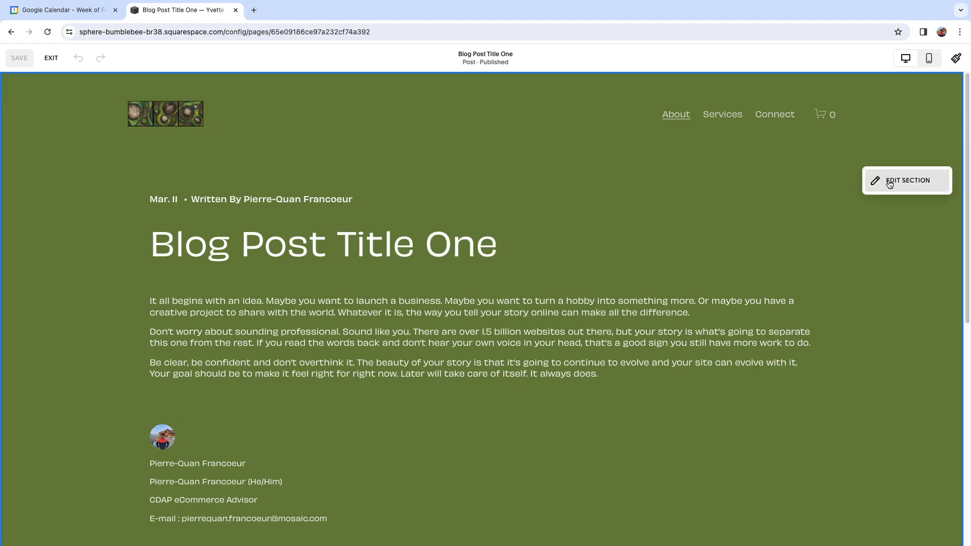
# Try the Light 1 and Dark 1 color themes on the blog post section and restore Bright 2.
pyautogui.click(889, 184)
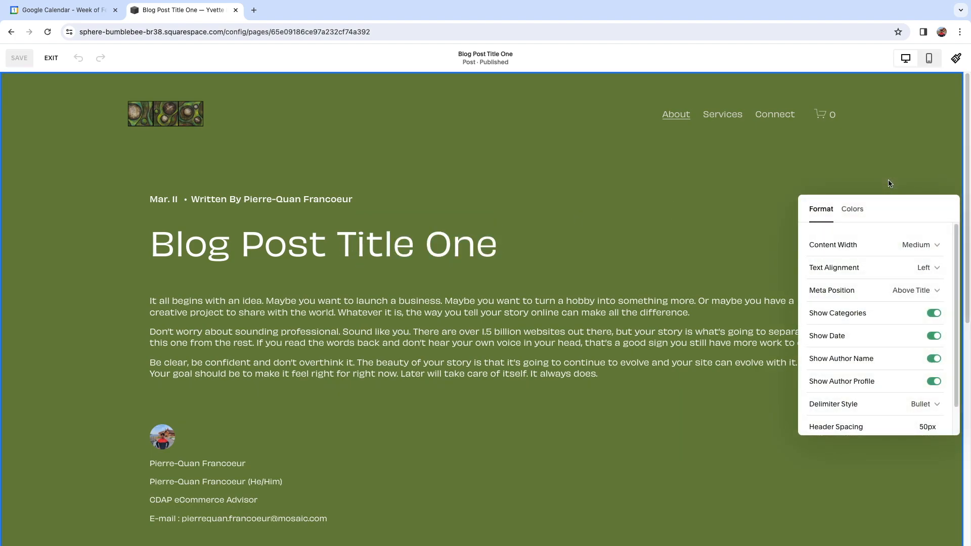
pyautogui.click(856, 217)
pyautogui.click(872, 332)
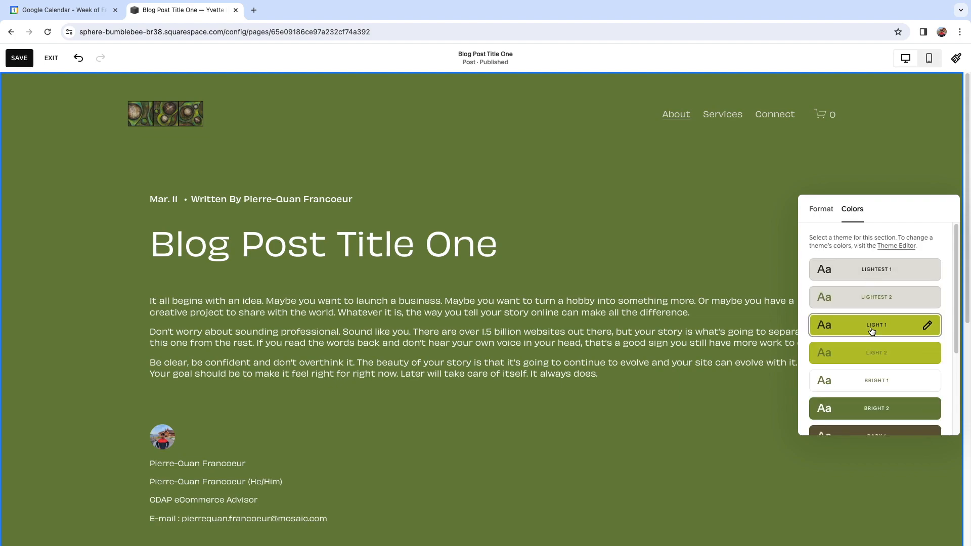
pyautogui.scroll(-2, 867, 374)
pyautogui.click(859, 360)
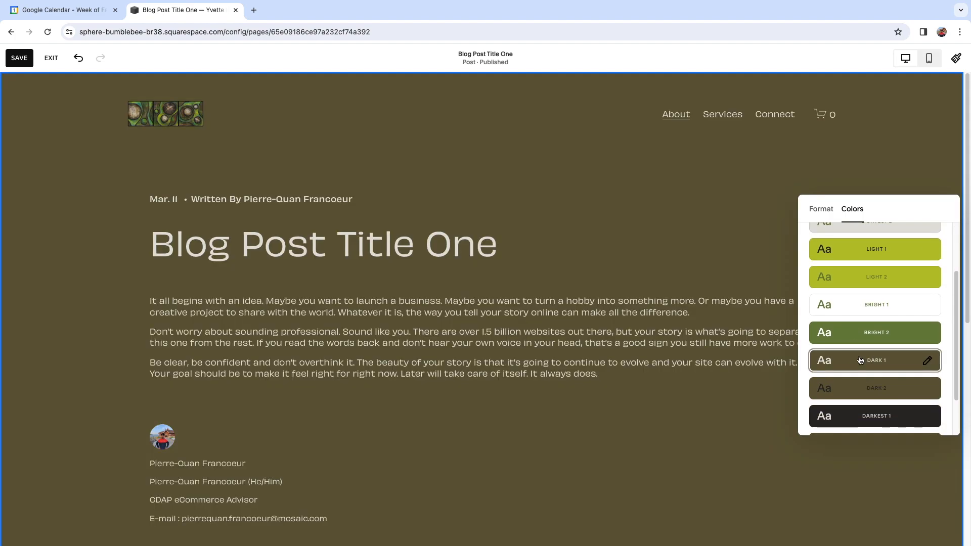
pyautogui.click(864, 331)
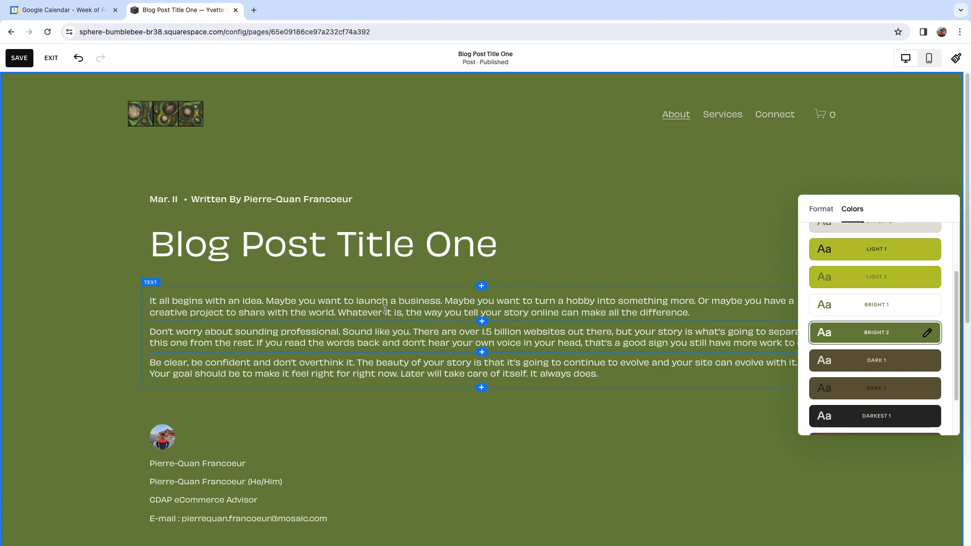
# Exit the Blog Post Title One editor without saving and return to the site's page list.
pyautogui.click(51, 58)
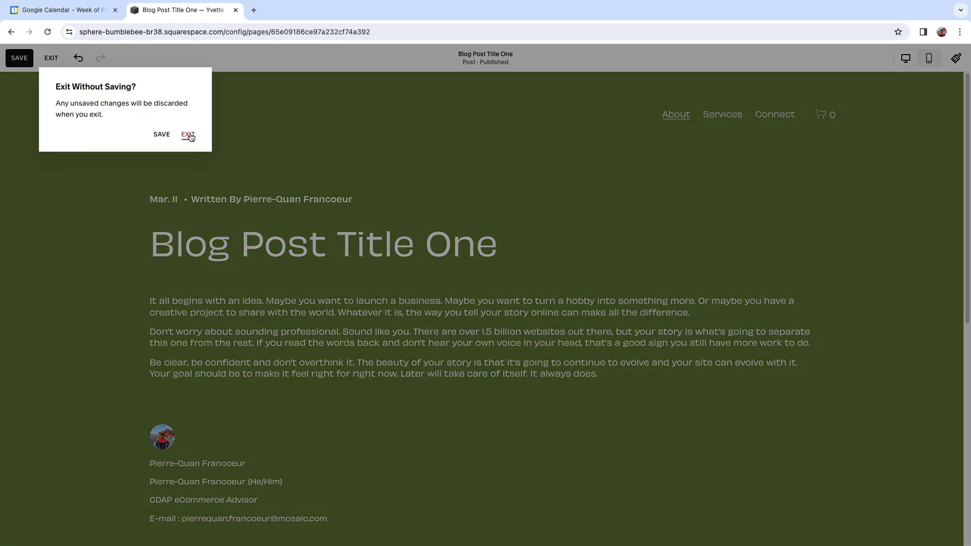
pyautogui.click(188, 135)
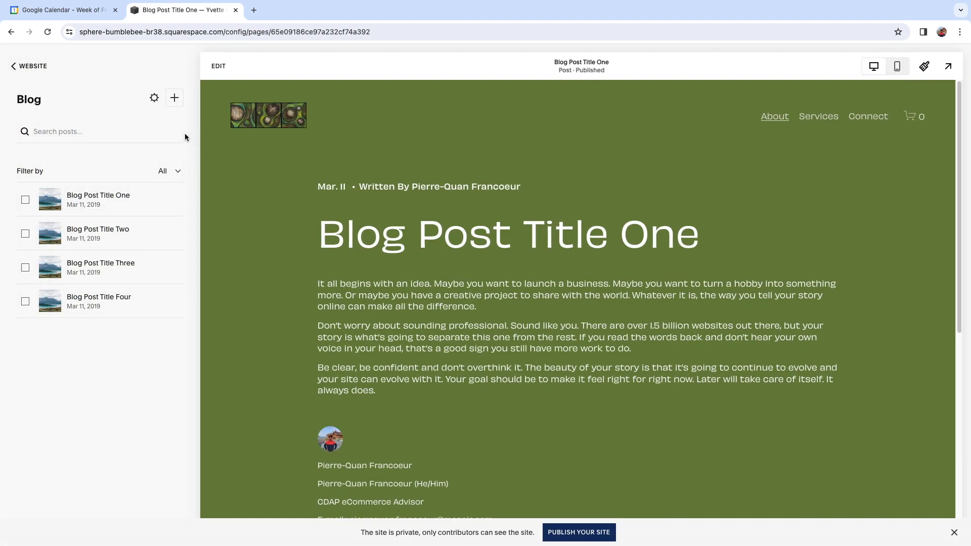
pyautogui.click(22, 68)
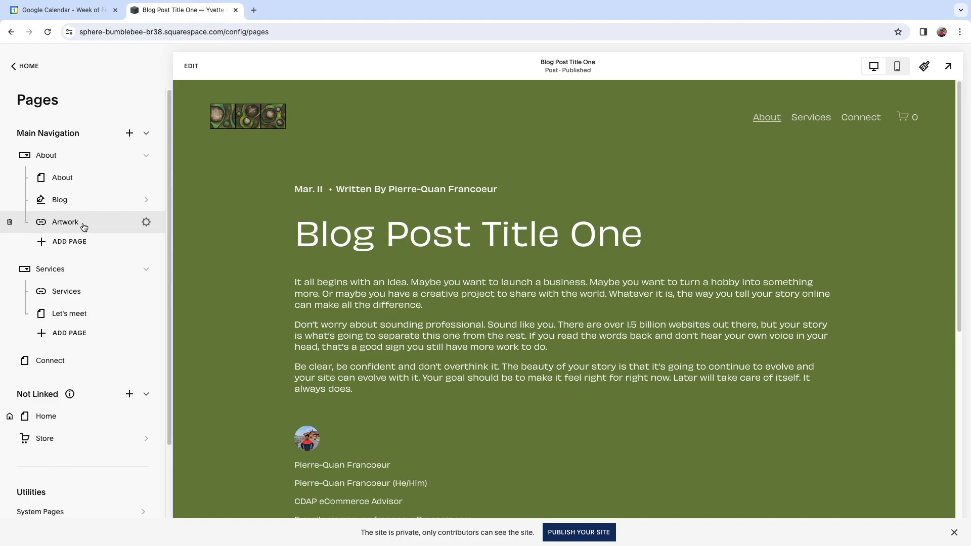
# Open the Let's meet page and look over its appointment booking form.
pyautogui.click(89, 317)
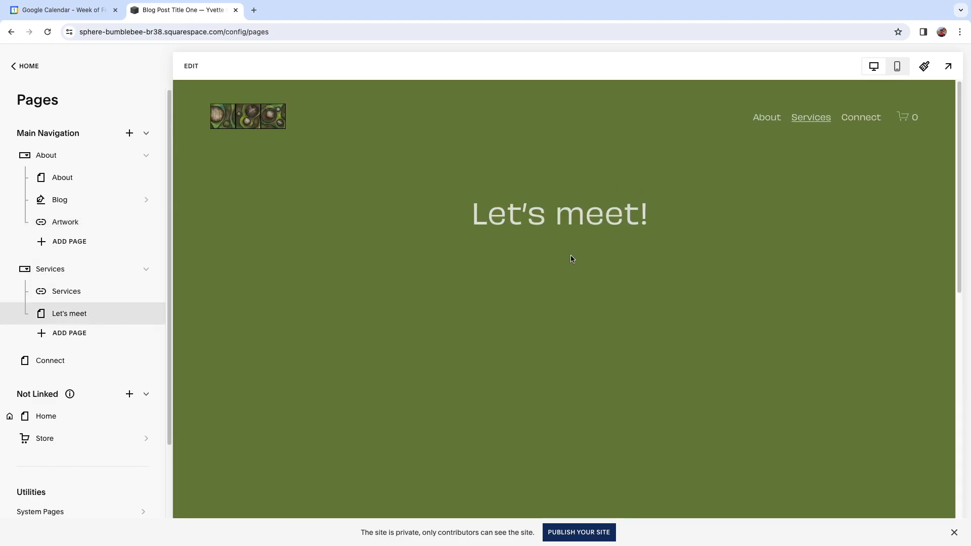
pyautogui.scroll(-3, 788, 292)
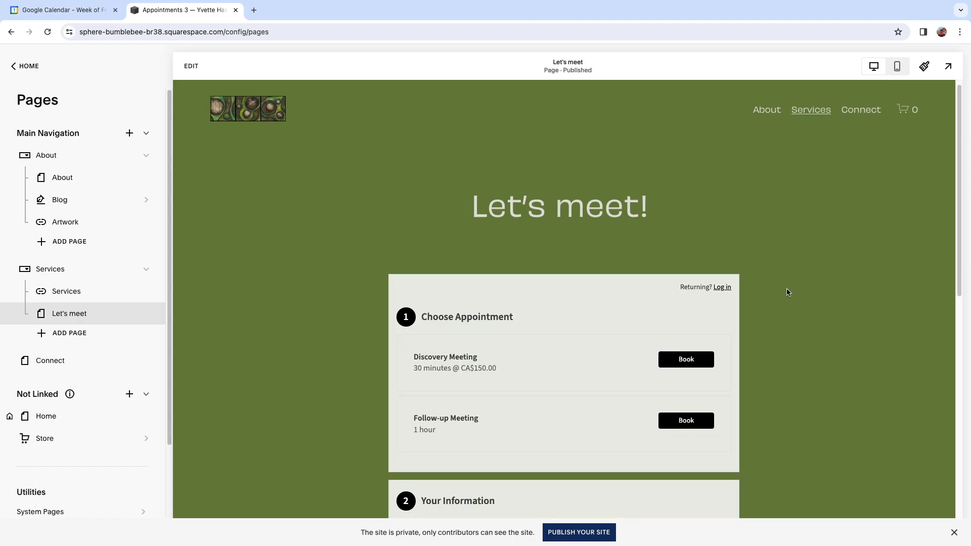
pyautogui.scroll(1, 481, 256)
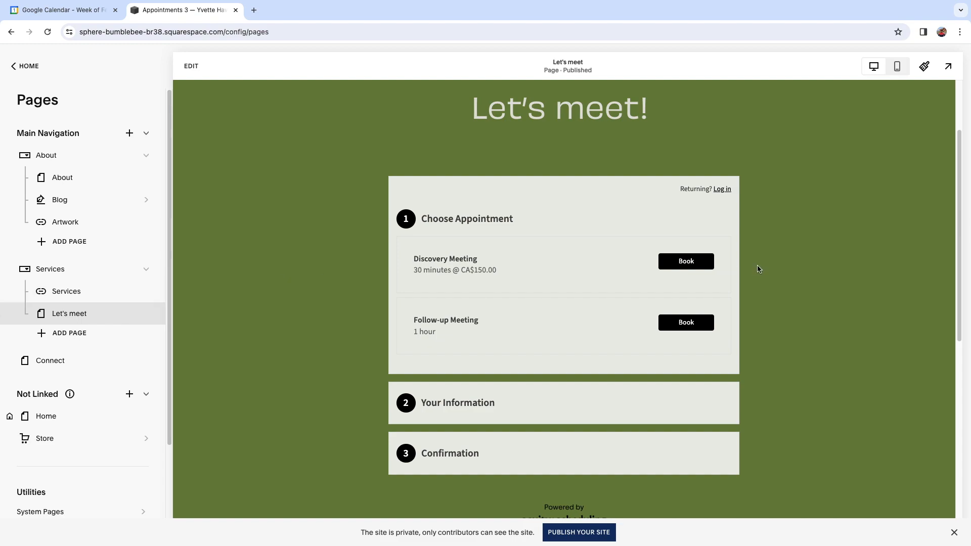
# Open the Connect page and examine its introduction, contact form fields and gradient background.
pyautogui.click(58, 365)
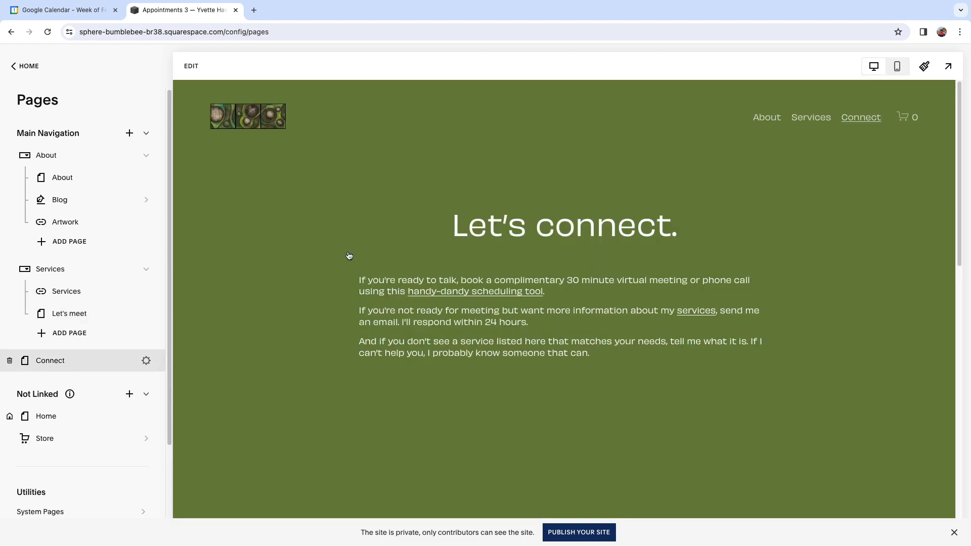
pyautogui.scroll(-3, 523, 325)
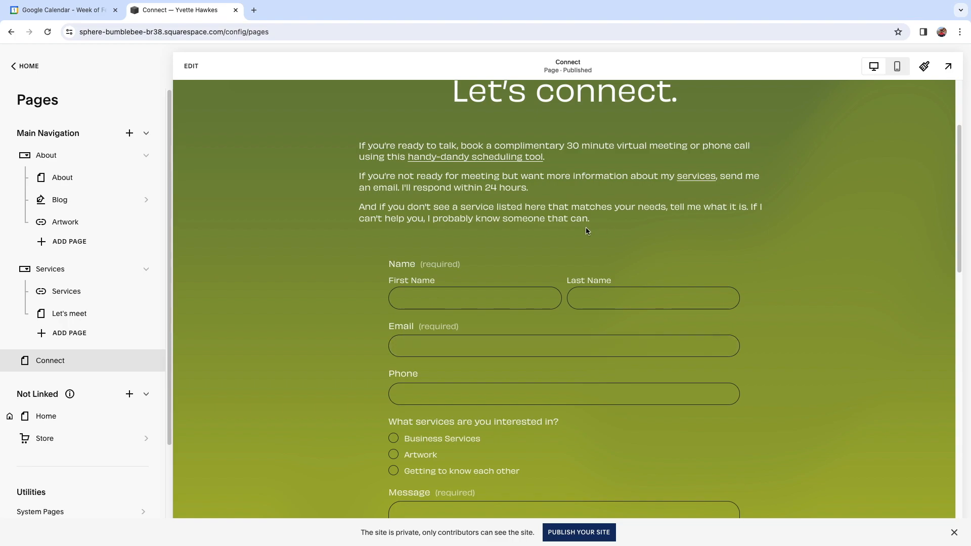
pyautogui.scroll(-4, 799, 286)
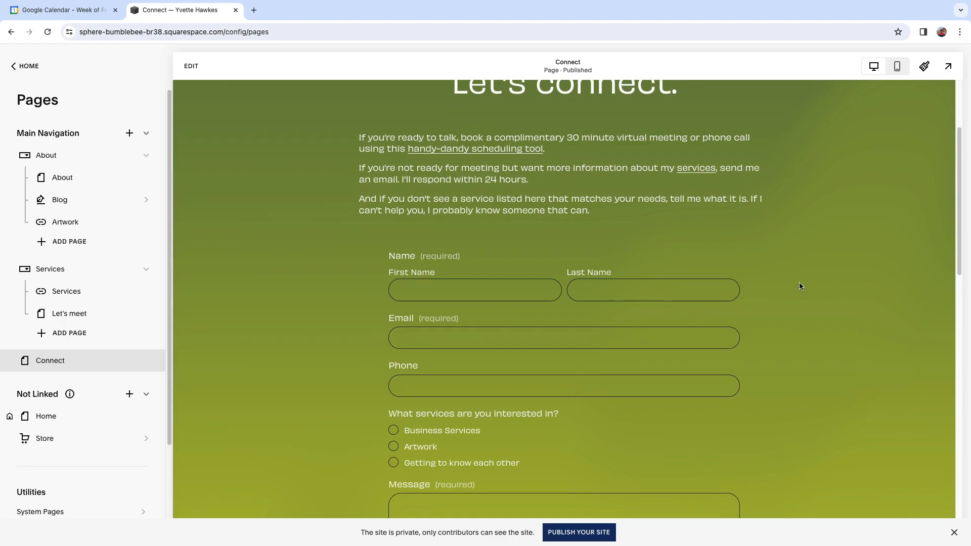
pyautogui.scroll(2, 757, 267)
pyautogui.scroll(5, 491, 356)
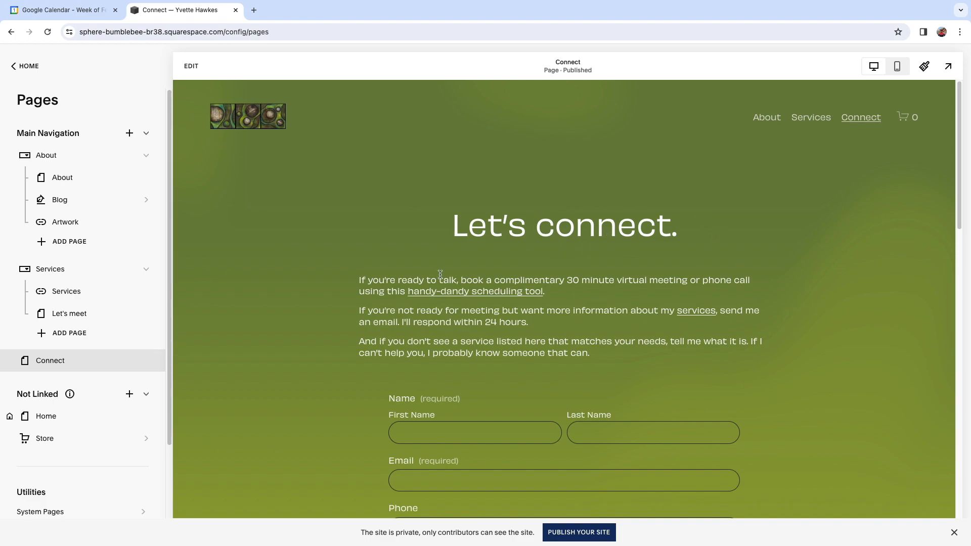
pyautogui.scroll(-7, 779, 315)
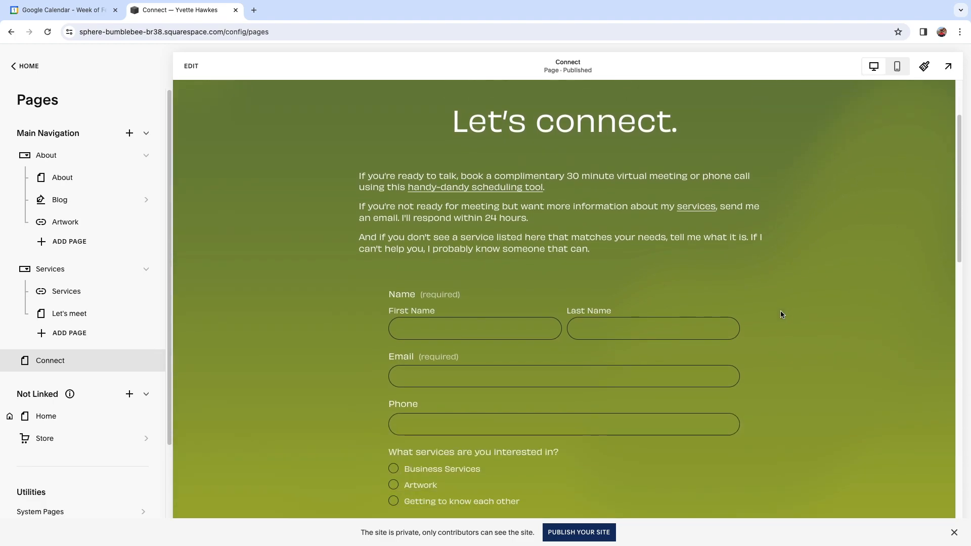
pyautogui.scroll(5, 819, 242)
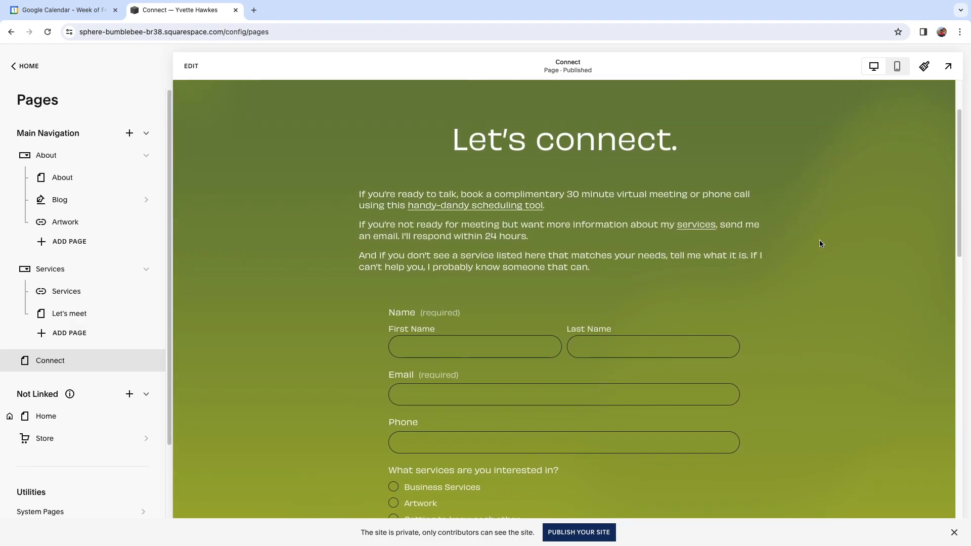
pyautogui.scroll(1, 820, 241)
pyautogui.scroll(-6, 820, 241)
pyautogui.scroll(7, 820, 244)
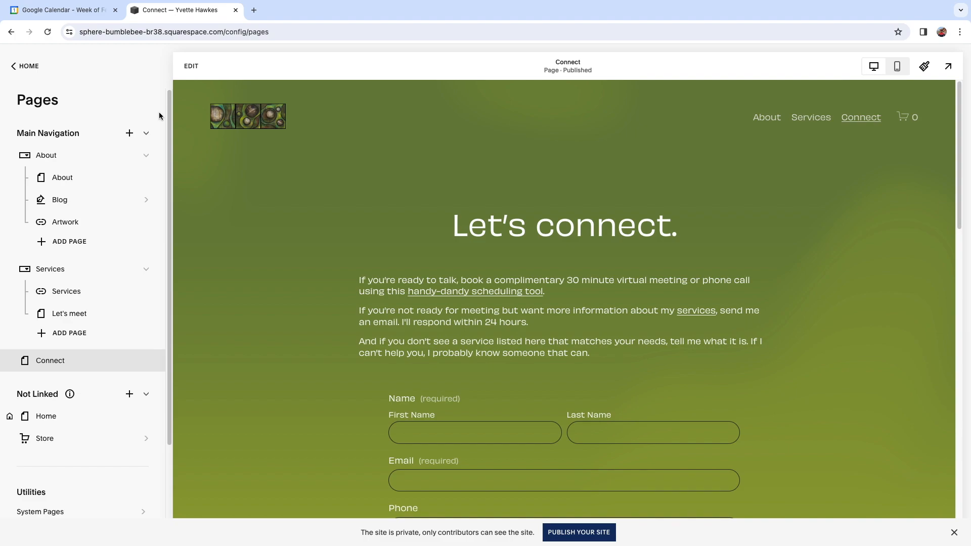
# Go to the store's product list, open the Poke 12x12 inches product for editing and select its description.
pyautogui.click(12, 66)
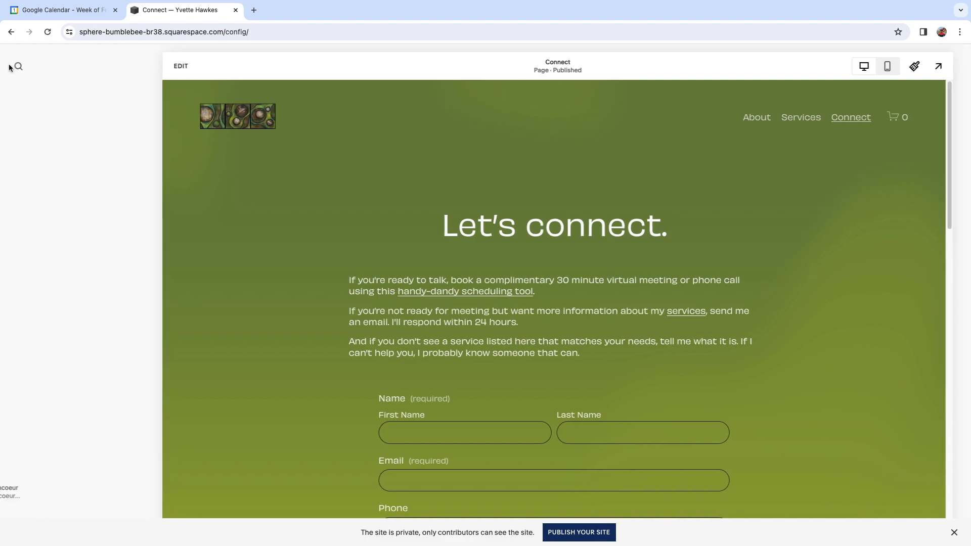
pyautogui.click(46, 130)
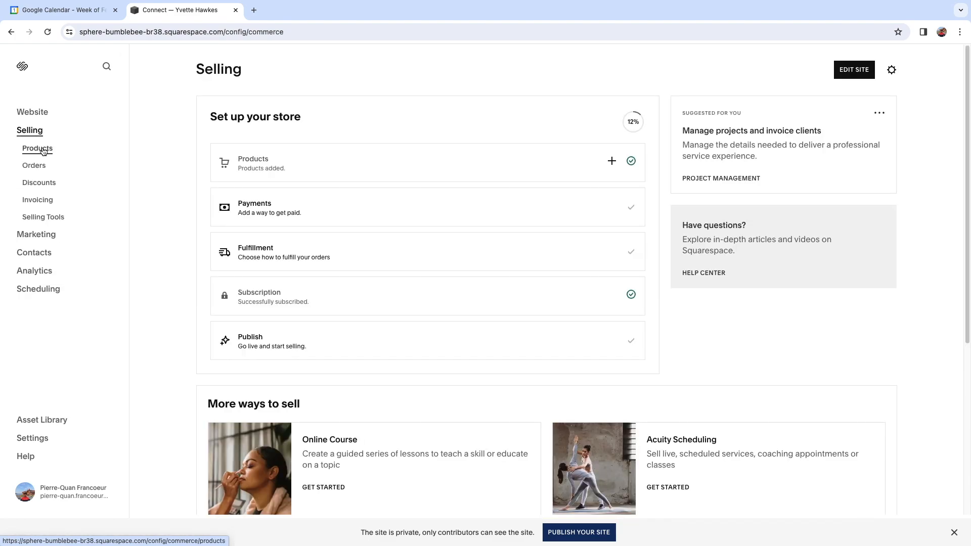
pyautogui.click(44, 151)
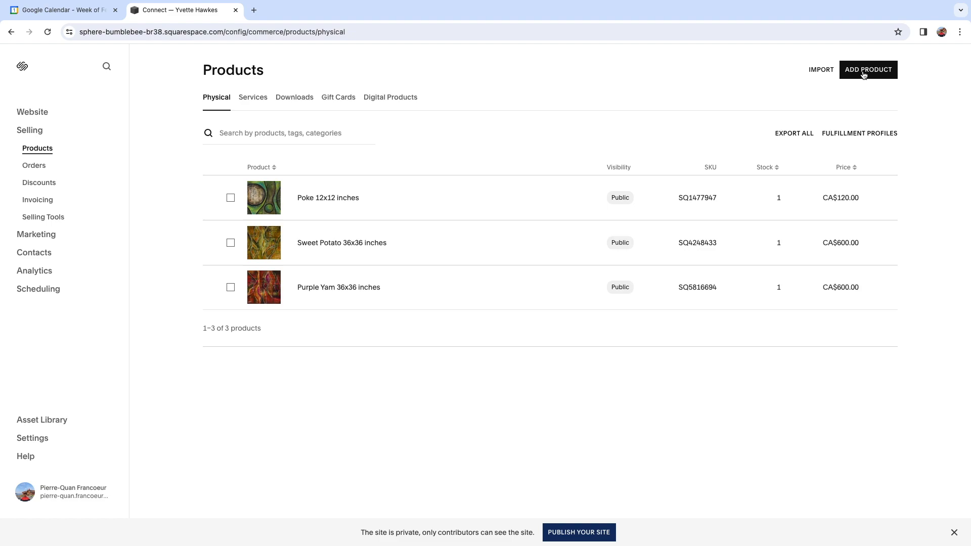
pyautogui.click(881, 196)
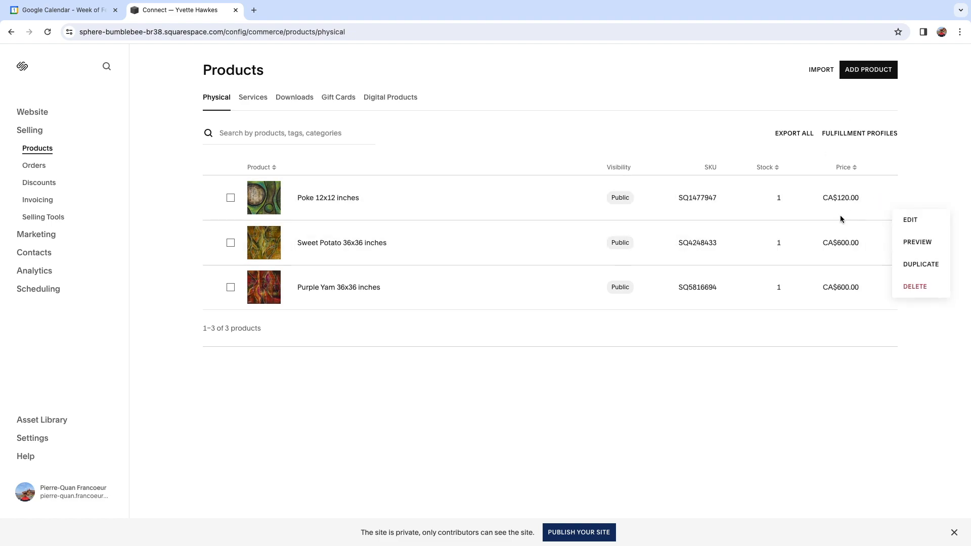
pyautogui.click(925, 224)
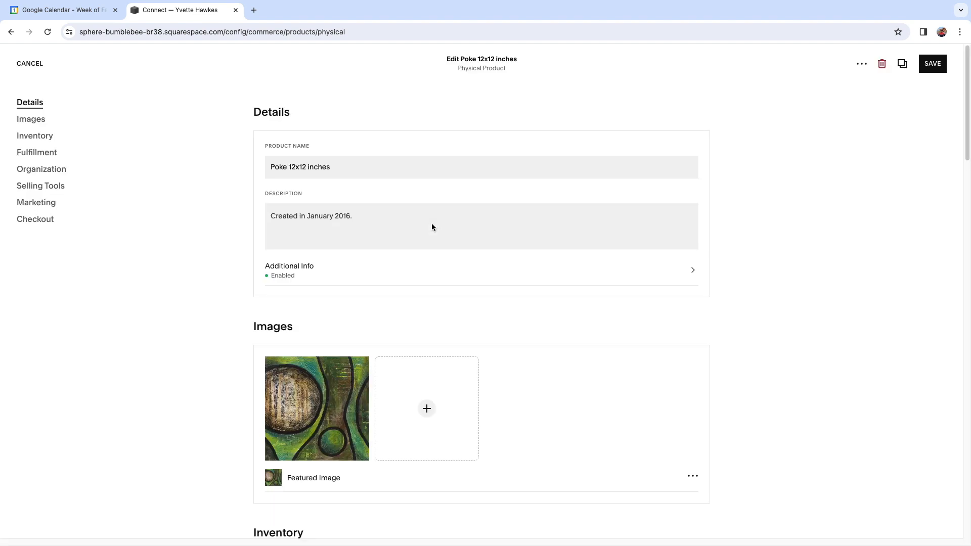
pyautogui.click(358, 212)
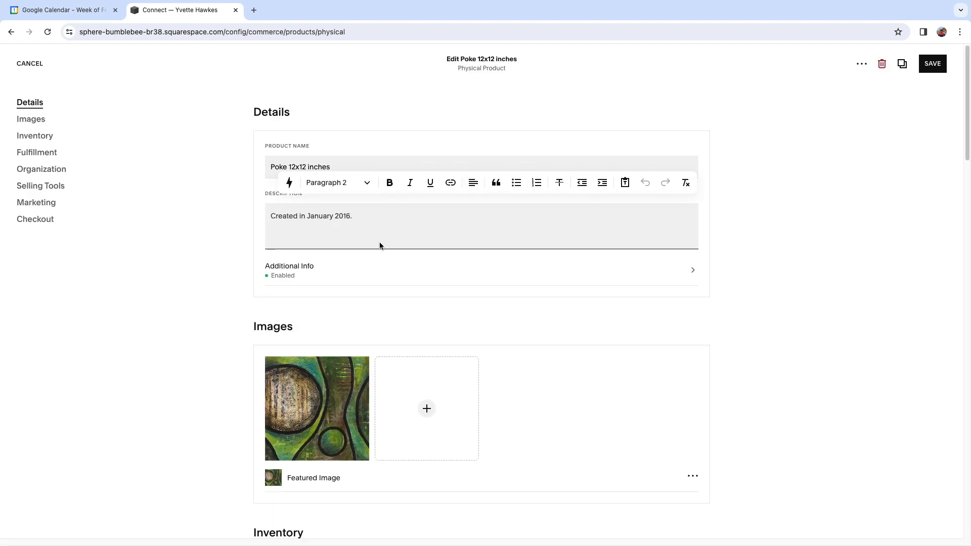
# Try adding a link to "blog" on the product's Additional Info sentence, clear the address and discard the edit.
pyautogui.click(690, 271)
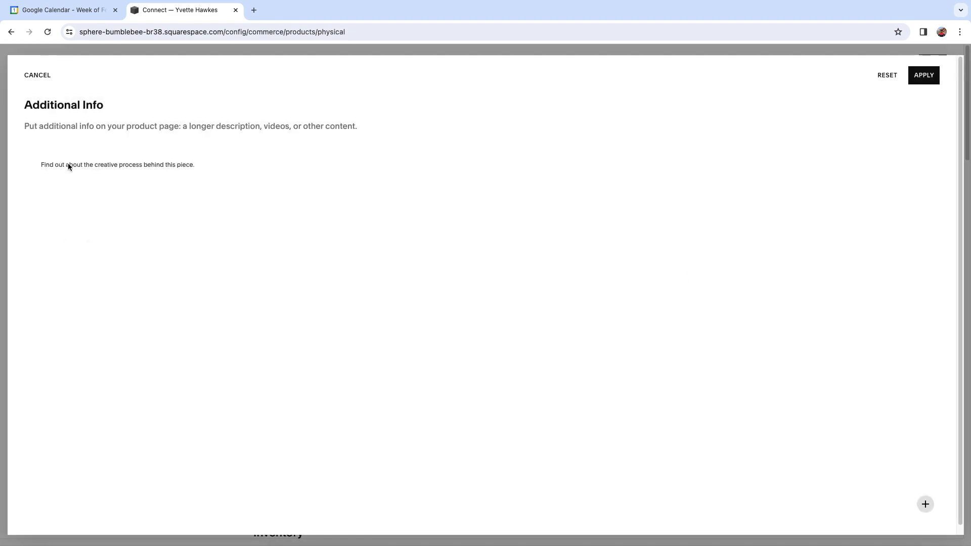
pyautogui.click(151, 169)
pyautogui.moveTo(197, 171); pyautogui.dragTo(35, 173)
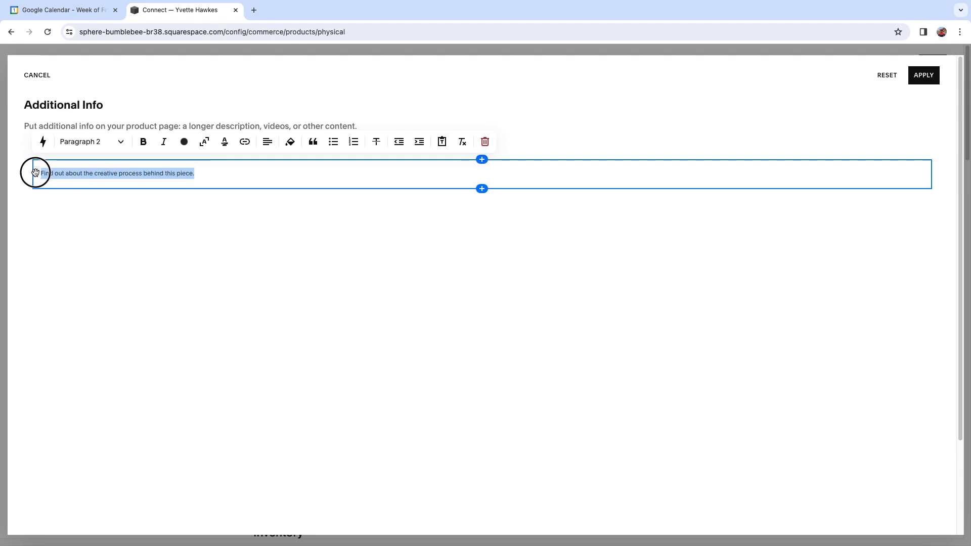
pyautogui.click(244, 142)
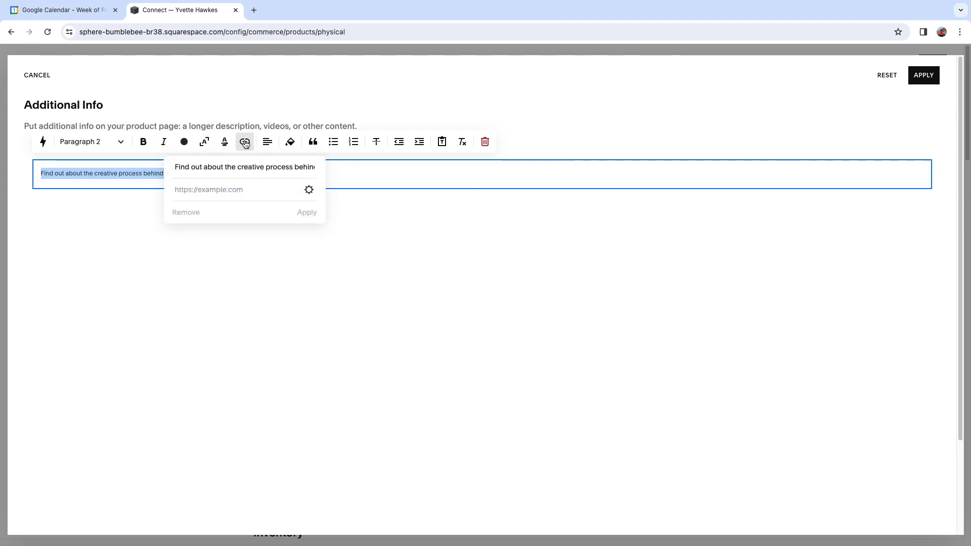
pyautogui.write('blog')
pyautogui.doubleClick(250, 198)
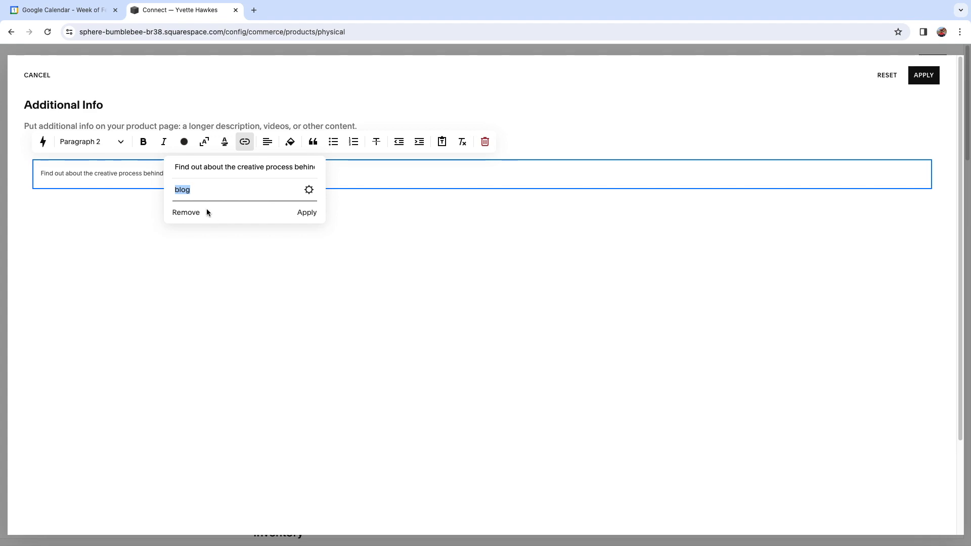
pyautogui.press('BackSpace')
pyautogui.click(390, 247)
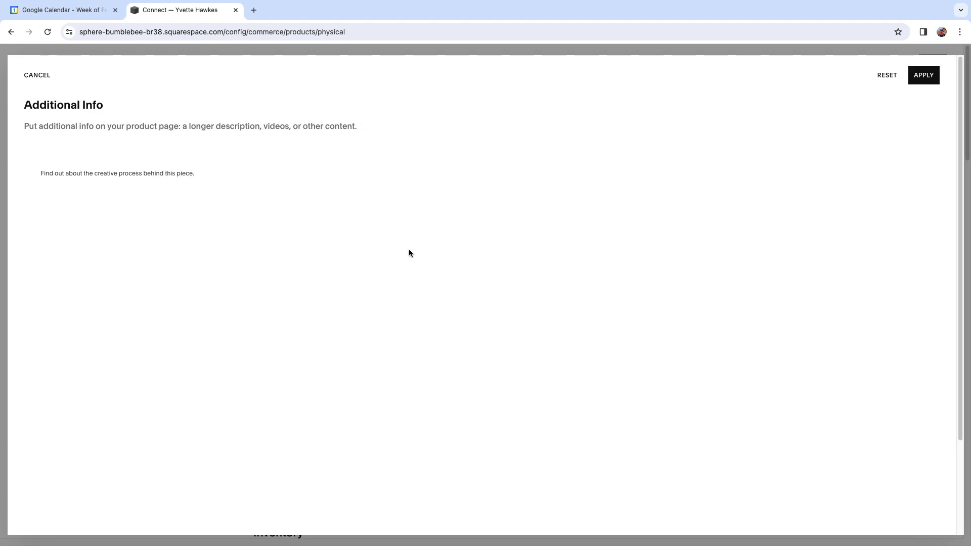
pyautogui.click(39, 76)
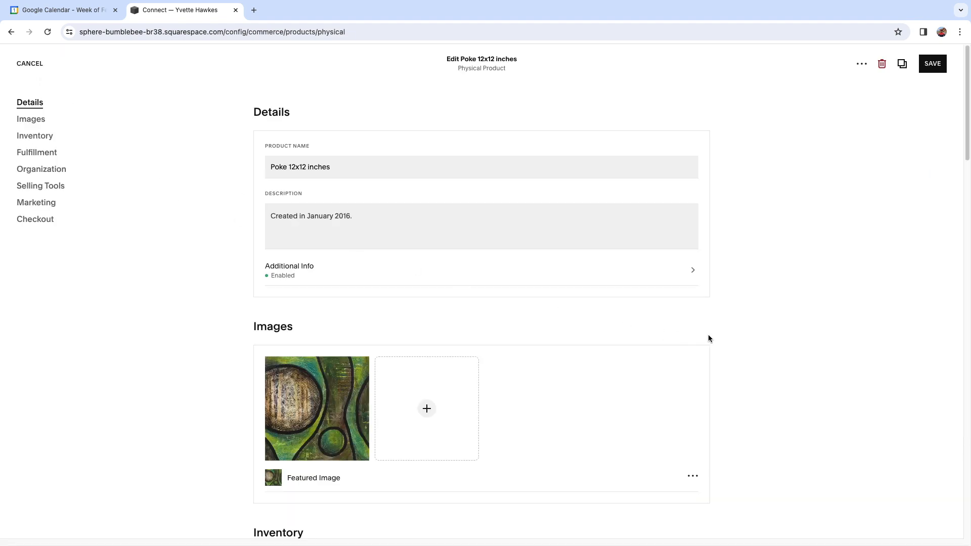
# Examine the Poke product's images, inventory, fulfillment, organization, selling tools, marketing and checkout settings.
pyautogui.scroll(-3, 795, 287)
pyautogui.moveTo(314, 265)
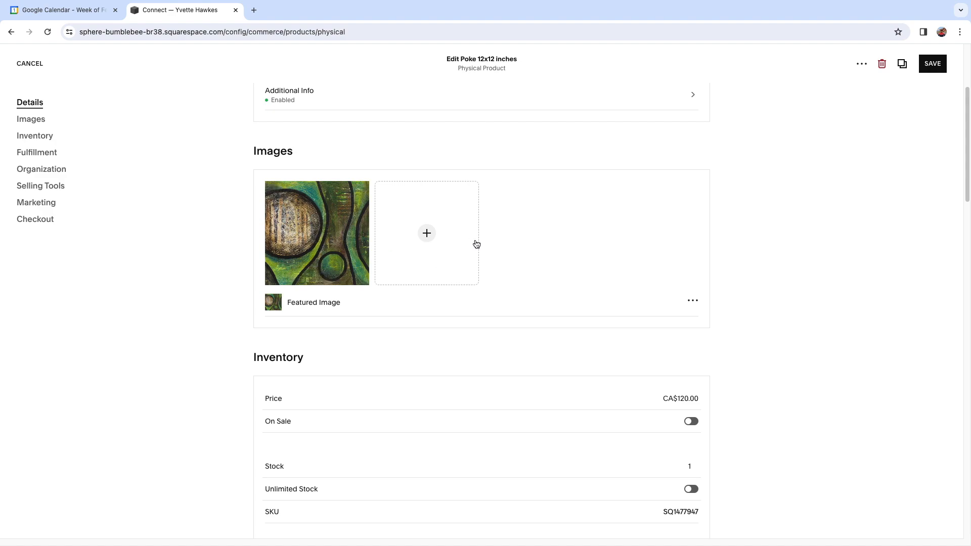
pyautogui.scroll(-3, 448, 346)
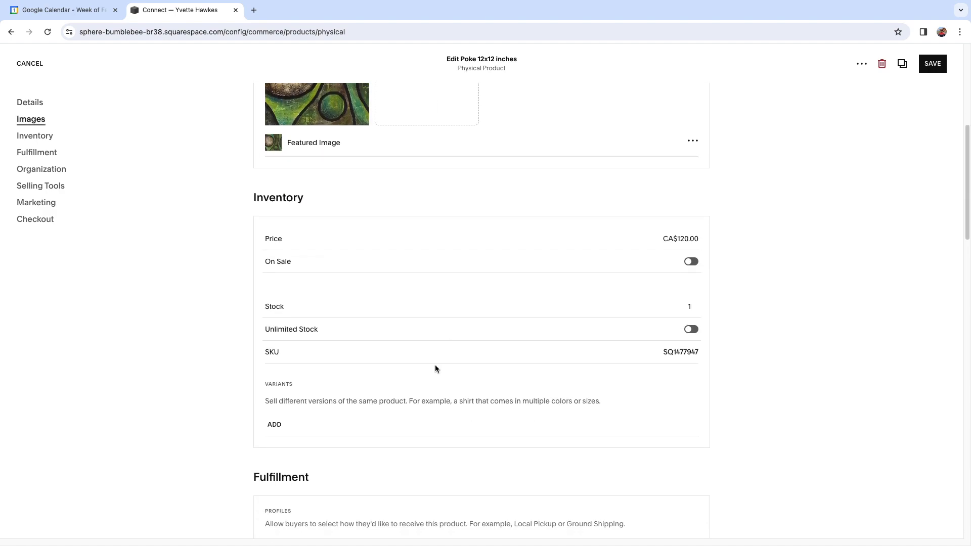
pyautogui.scroll(-3, 531, 348)
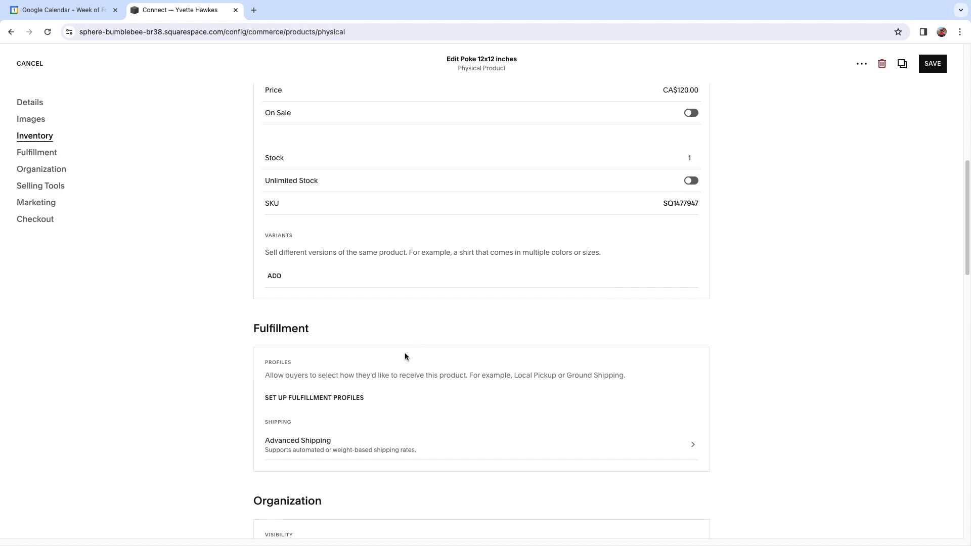
pyautogui.scroll(-2, 405, 355)
pyautogui.scroll(-5, 443, 363)
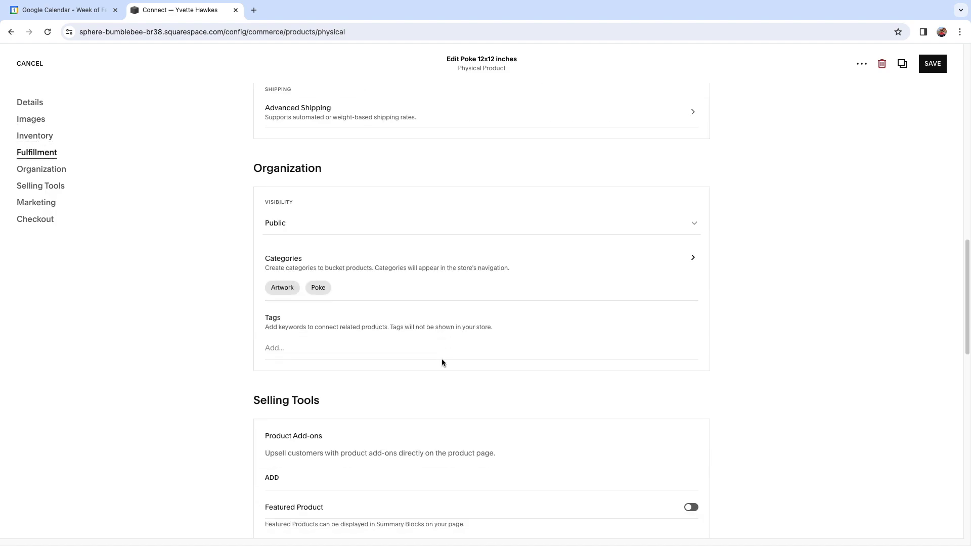
pyautogui.scroll(-5, 442, 360)
pyautogui.scroll(-5, 442, 360)
pyautogui.scroll(-1, 442, 362)
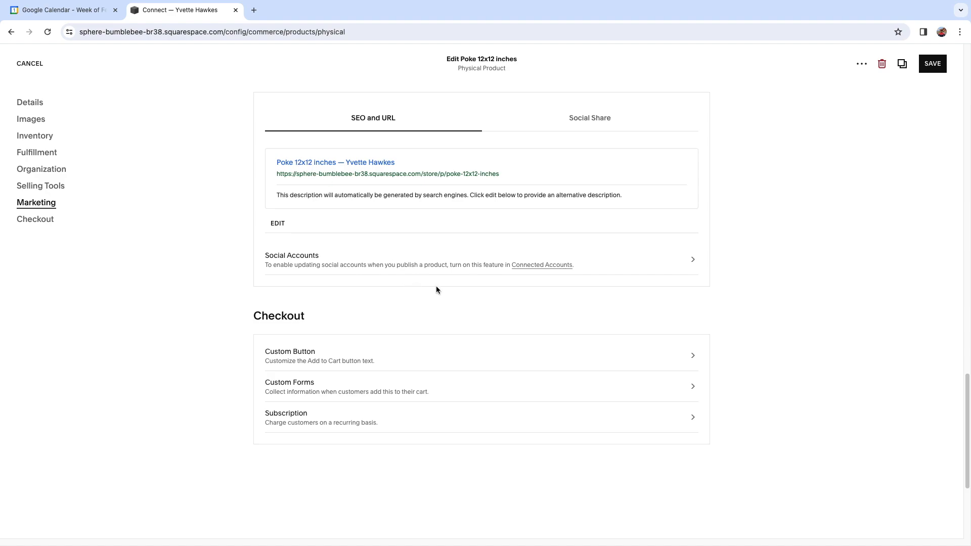
# Check the Poke product's social share preview and save the product.
pyautogui.click(595, 120)
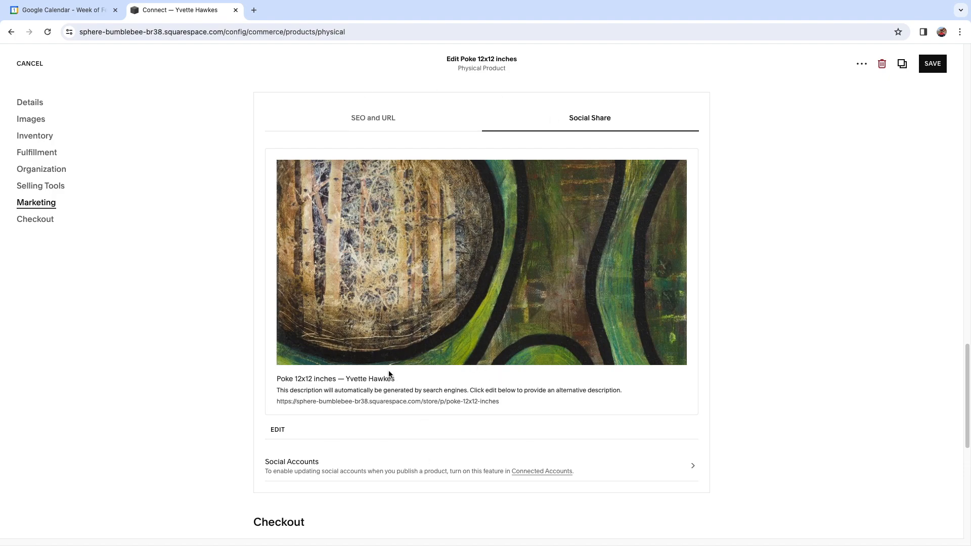
pyautogui.scroll(-5, 488, 304)
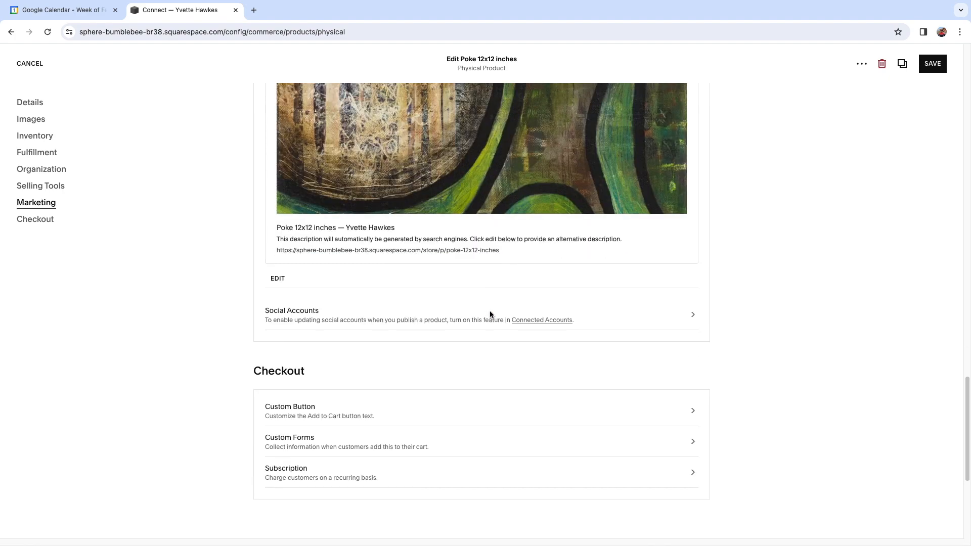
pyautogui.scroll(15, 488, 311)
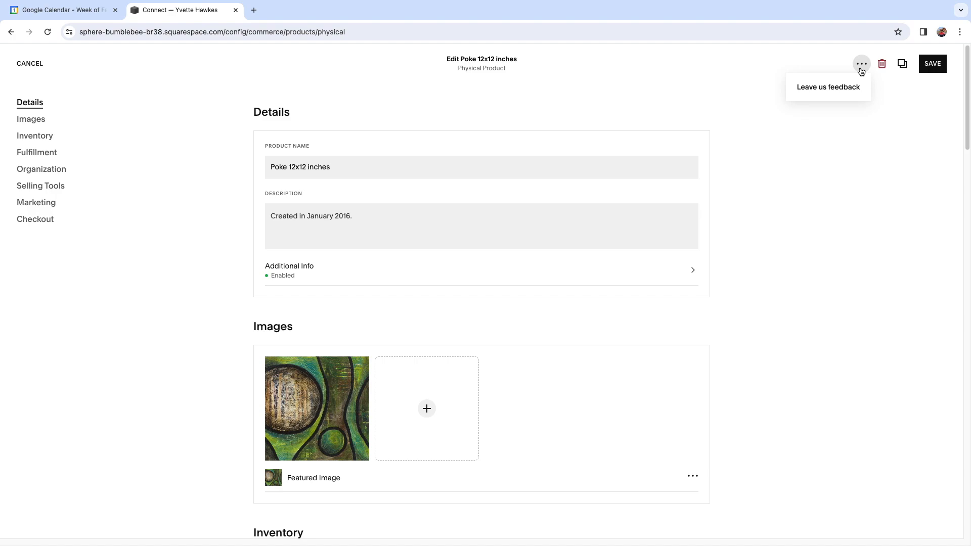
pyautogui.click(931, 73)
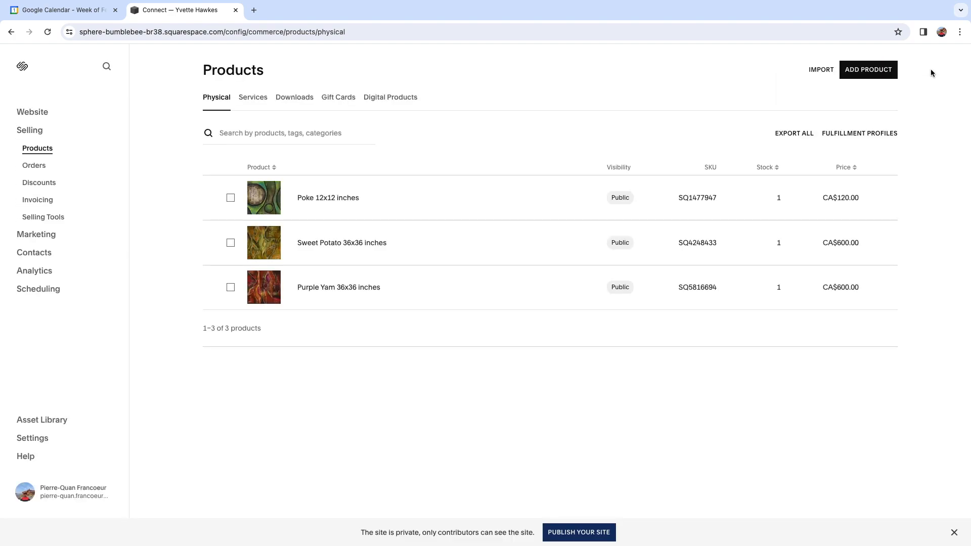
# Create a new physical product in the store and name it "Poke Poke 12x12 inches".
pyautogui.click(881, 73)
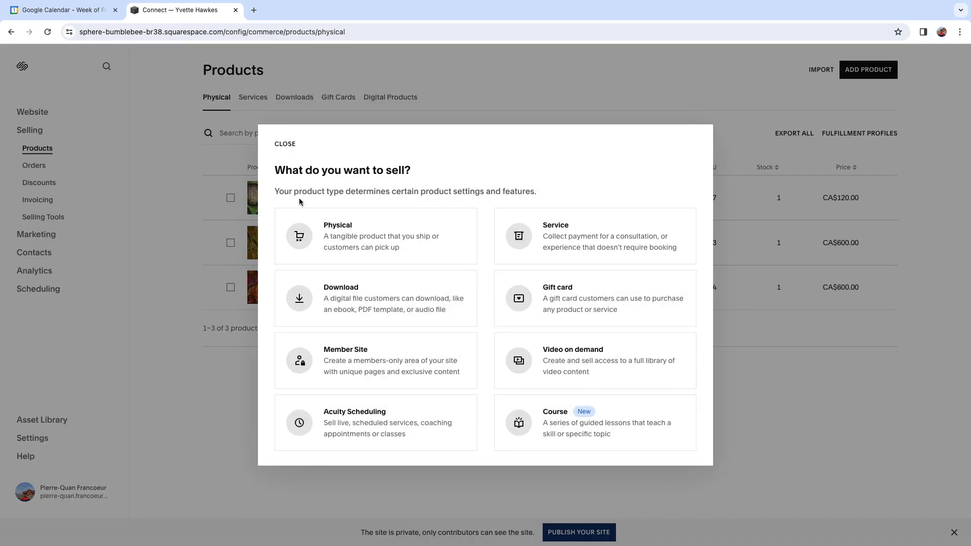
pyautogui.click(384, 238)
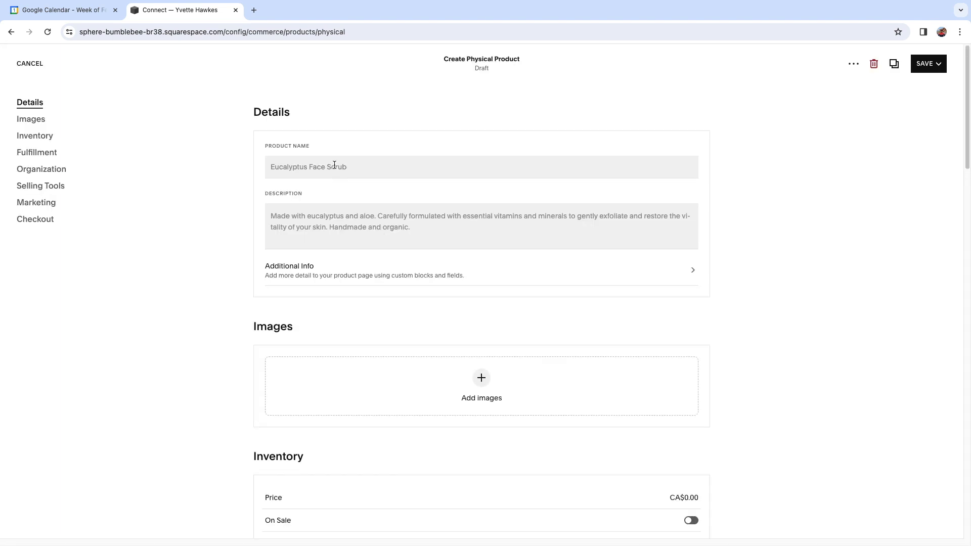
pyautogui.click(334, 165)
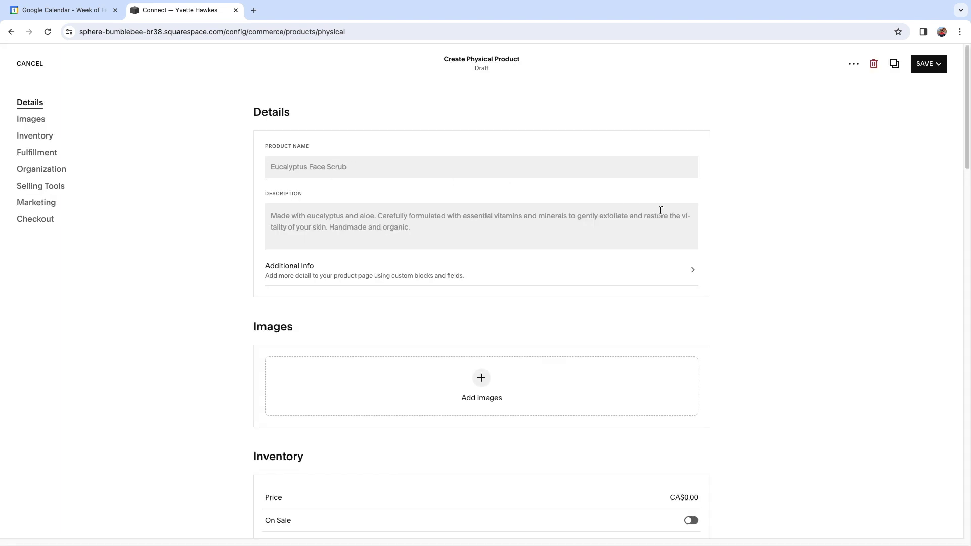
pyautogui.write('Poke')
pyautogui.press('super+Left')
pyautogui.write('Poke 12x12 inche')
pyautogui.click(350, 213)
# Add the image 2016-02_MMA_12x12_Poke Poke_100.jpeg from the Artwork folder to the new product.
pyautogui.click(476, 396)
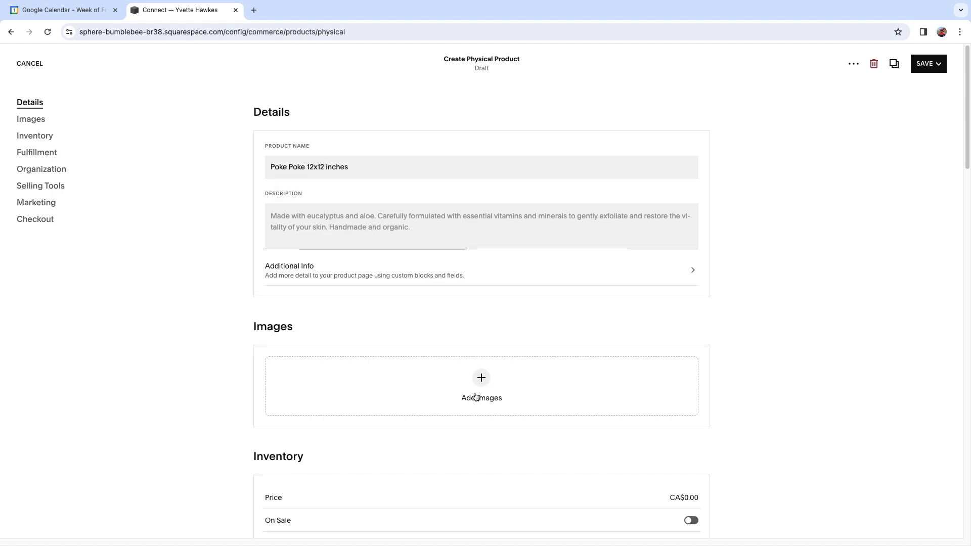
pyautogui.click(523, 387)
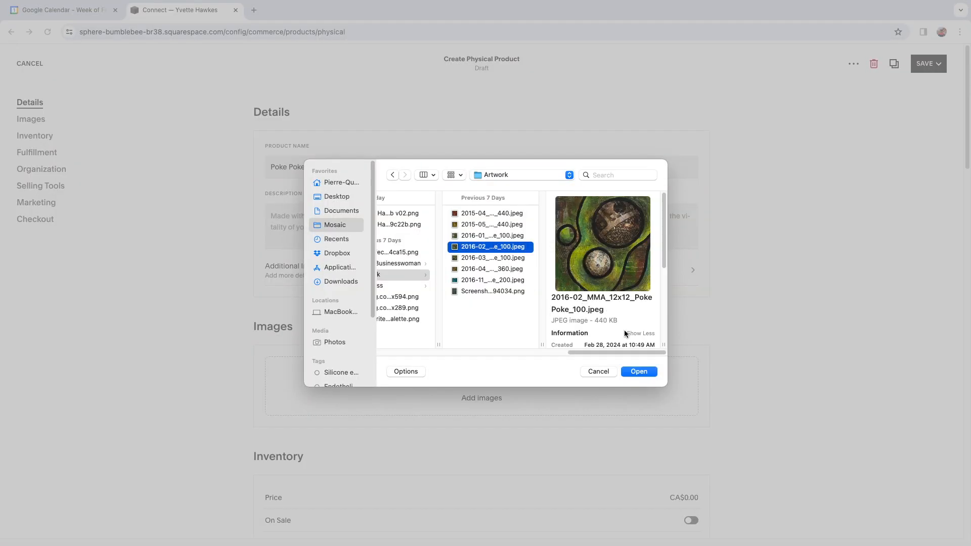
pyautogui.click(638, 370)
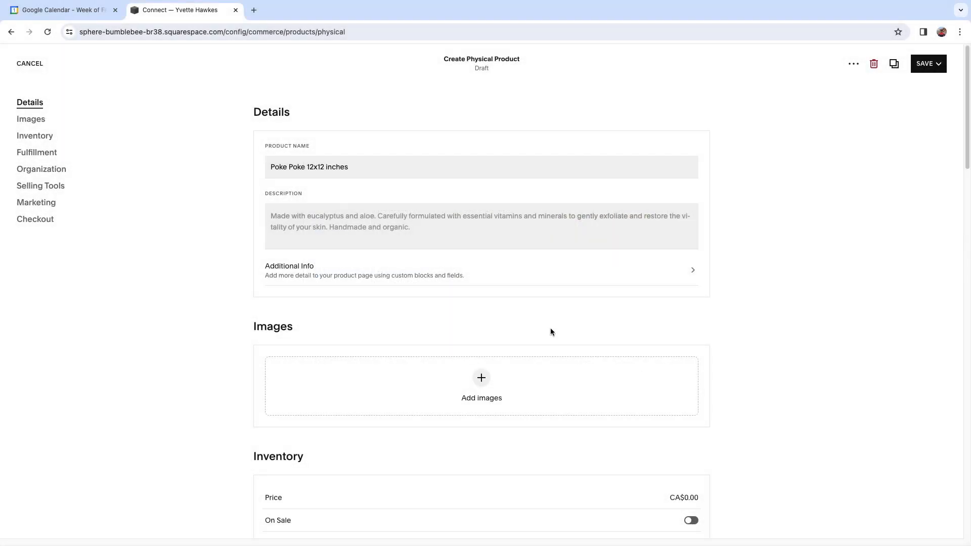
# Enter "Created in February 2016." as the new product's description.
pyautogui.click(320, 218)
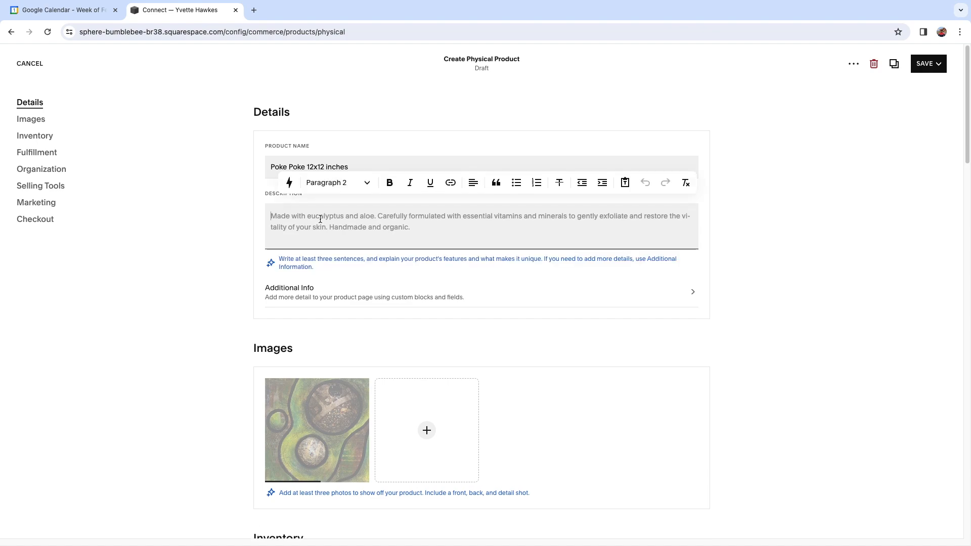
pyautogui.write('Created ')
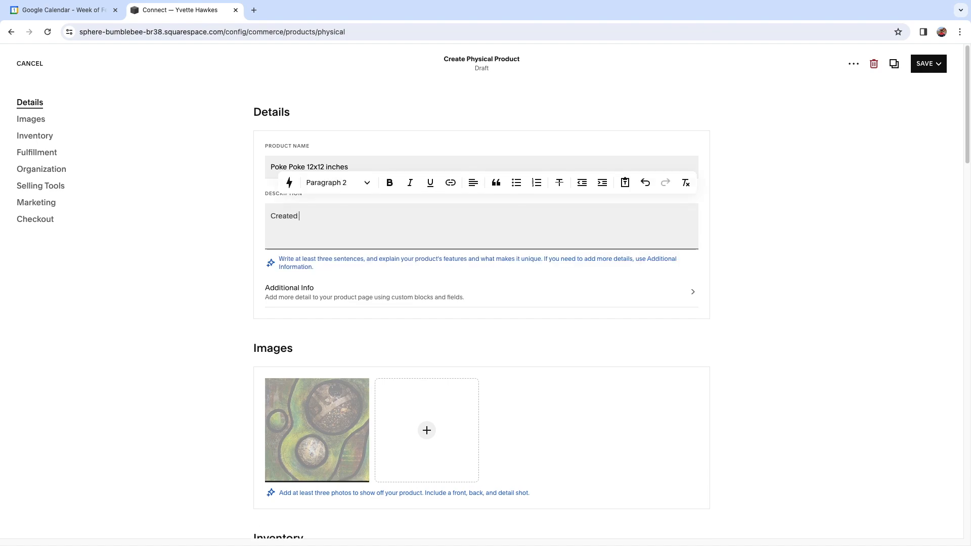
pyautogui.write('in Fe')
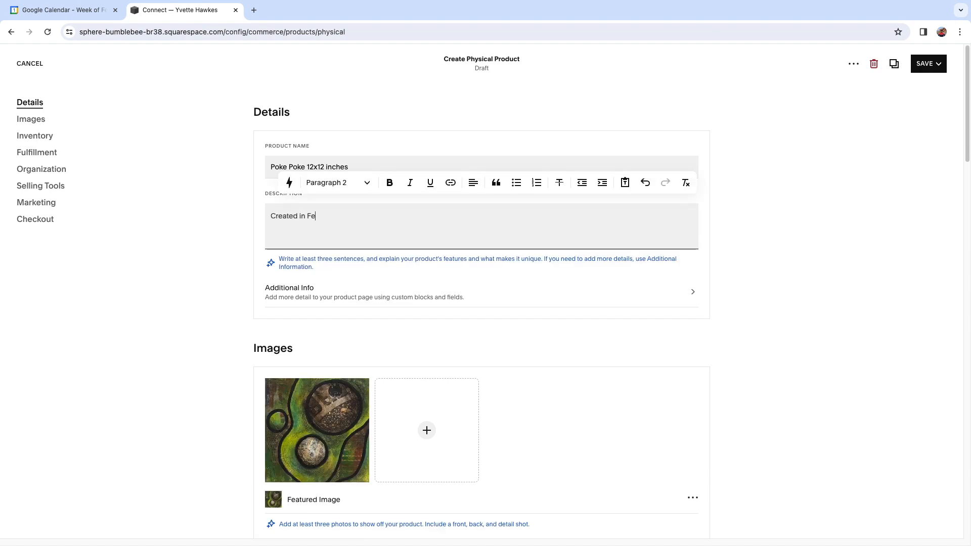
pyautogui.write('bruary 2016.')
pyautogui.click(345, 325)
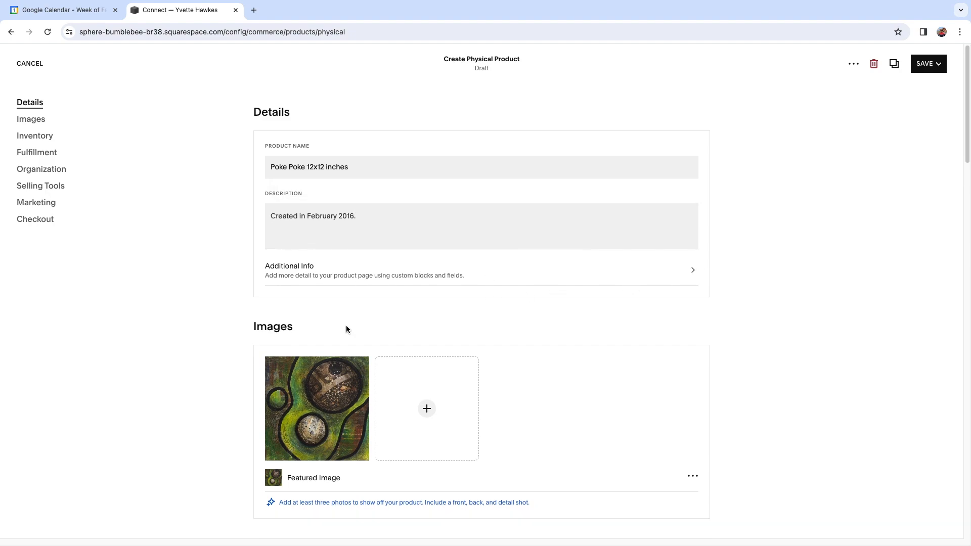
# Set the new product's price to CA$120.00 and replace its unlimited stock with a stock of 1.
pyautogui.scroll(-7, 481, 323)
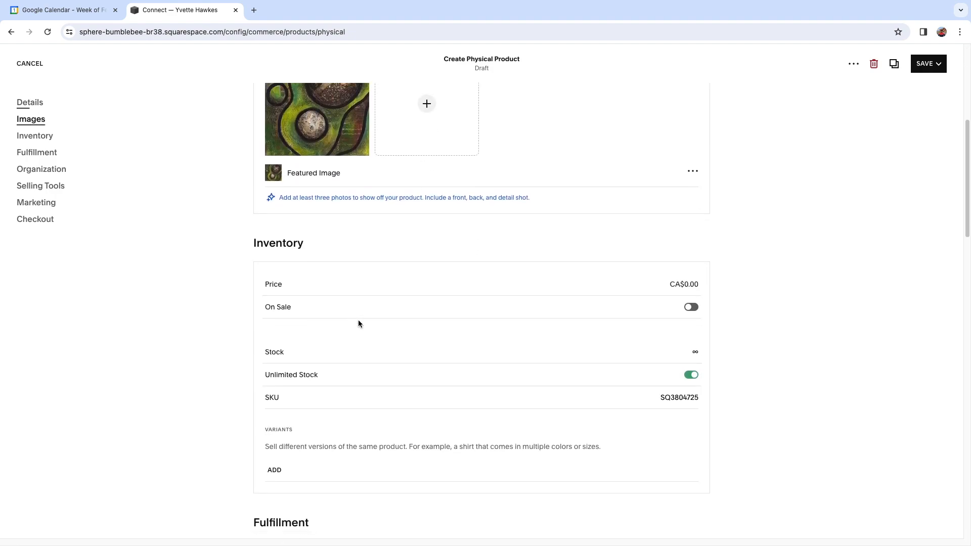
pyautogui.click(689, 252)
pyautogui.write('120')
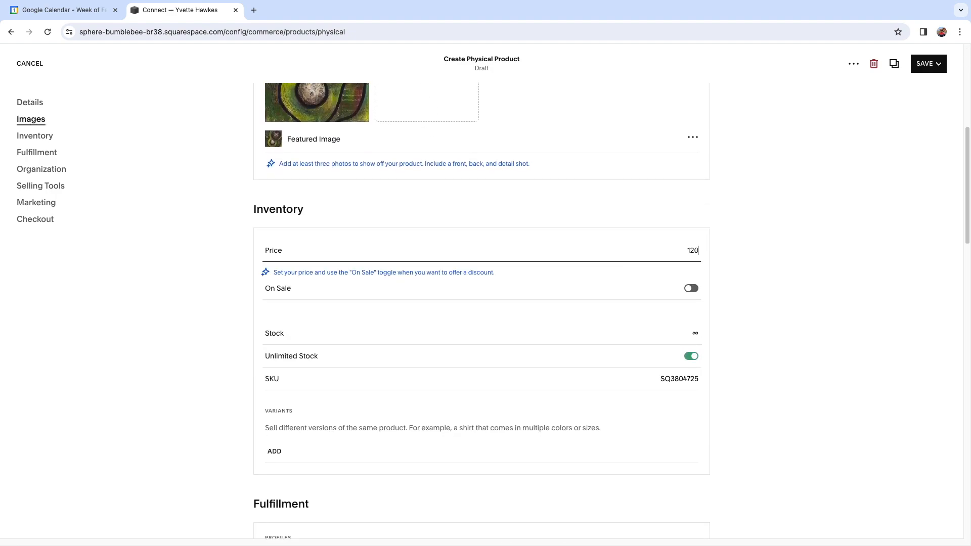
pyautogui.scroll(-1, 509, 351)
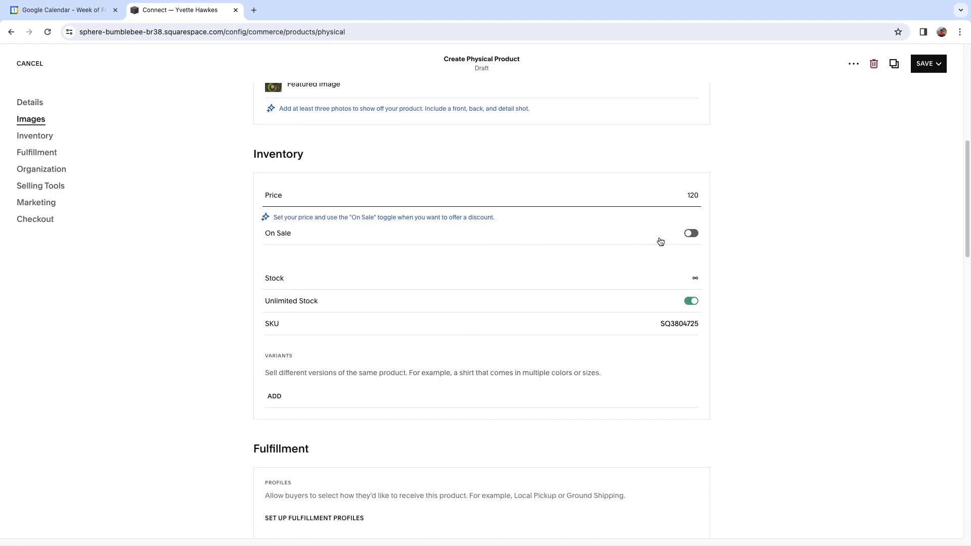
pyautogui.click(695, 278)
pyautogui.click(692, 286)
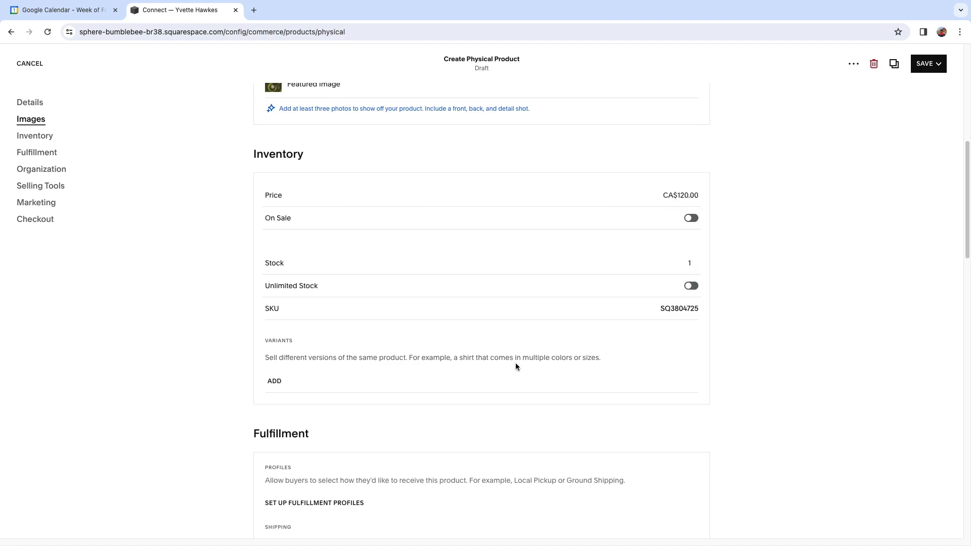
# Assign the new product to the Poke subcategory under Artwork.
pyautogui.scroll(-5, 516, 357)
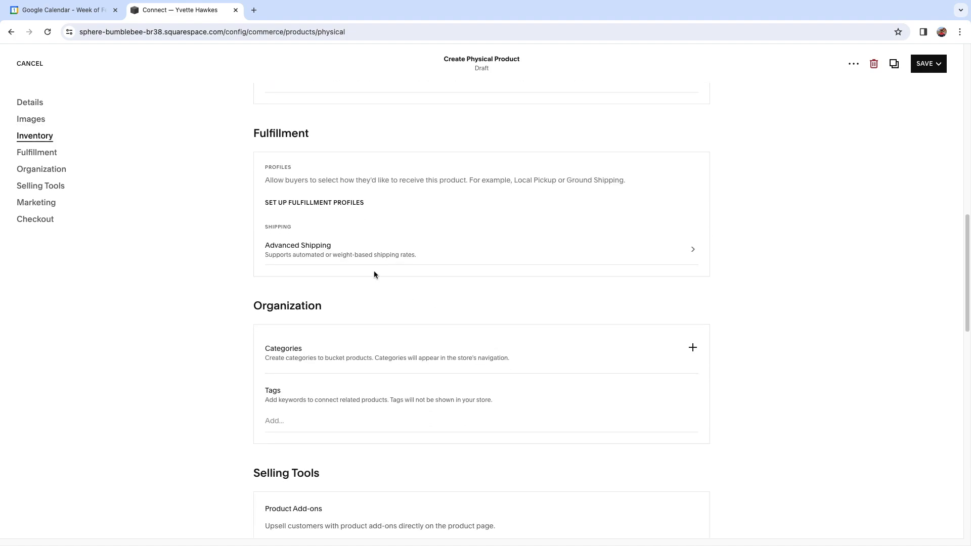
pyautogui.scroll(-2, 404, 319)
pyautogui.click(692, 258)
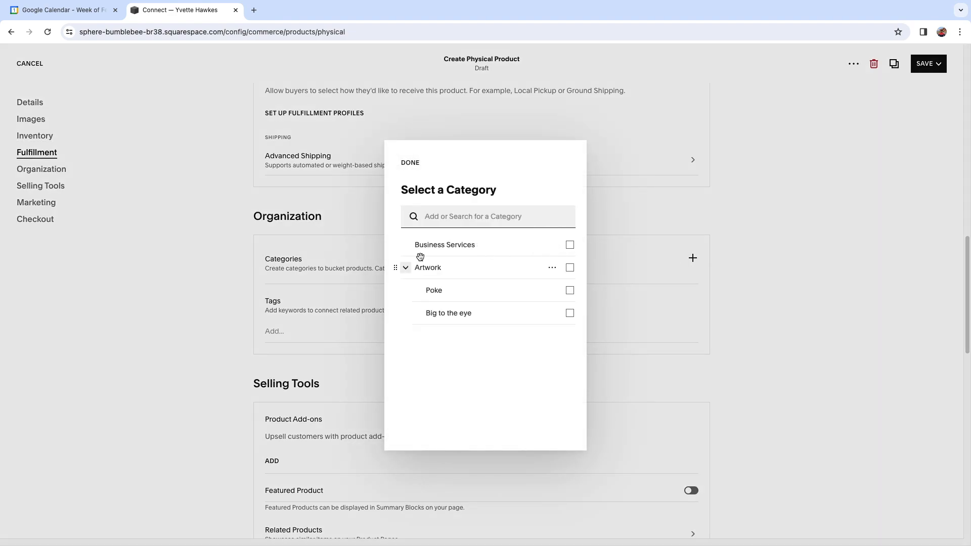
pyautogui.click(570, 291)
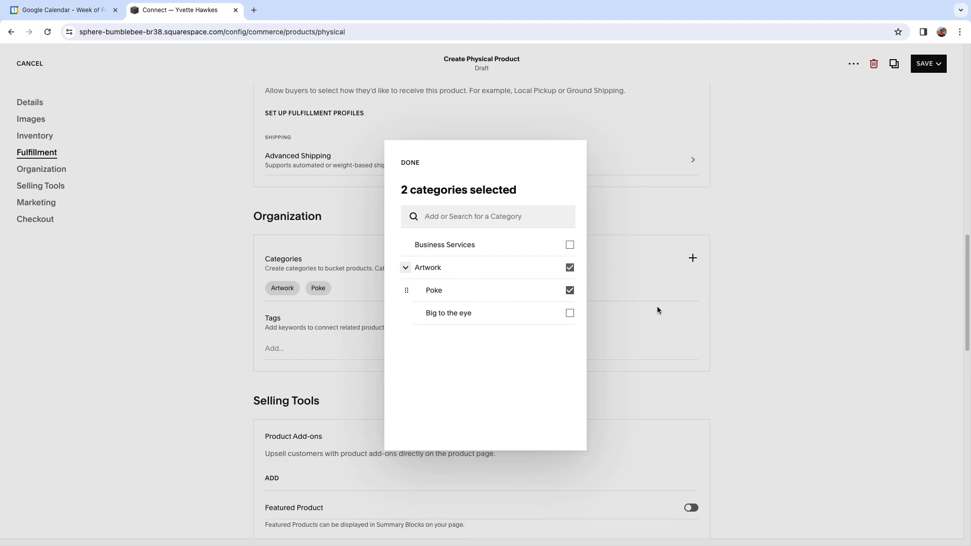
pyautogui.click(769, 313)
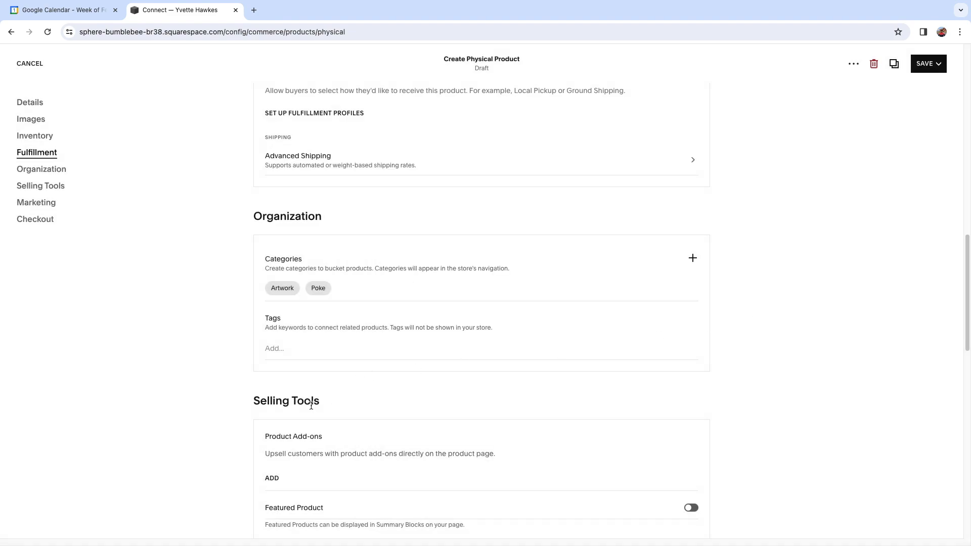
# Review the new product's remaining settings and publish it to the store.
pyautogui.scroll(-5, 387, 425)
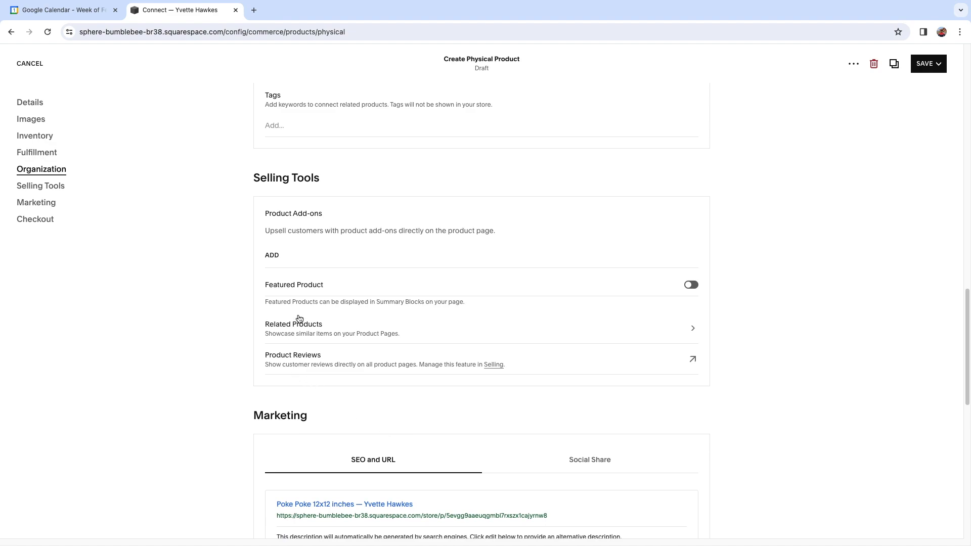
pyautogui.scroll(-5, 369, 312)
pyautogui.scroll(10, 369, 312)
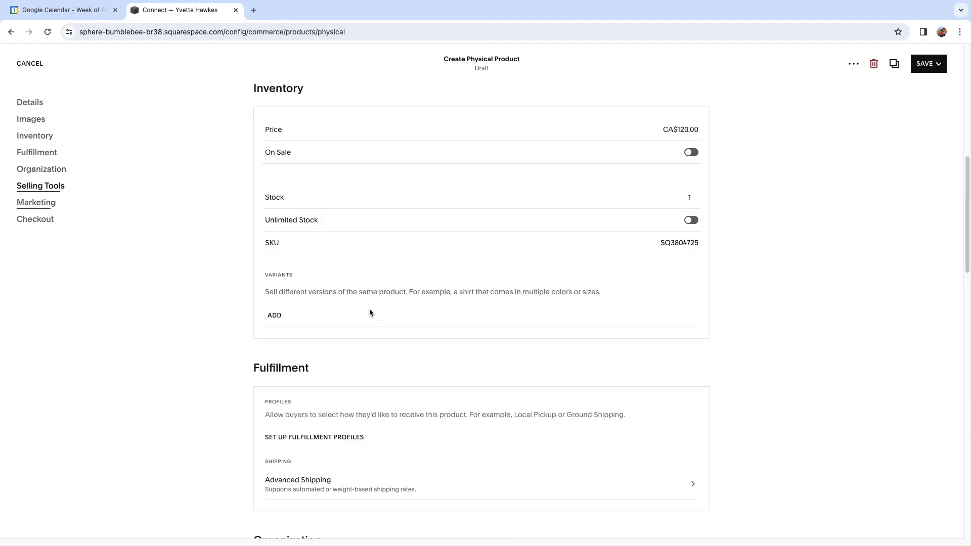
pyautogui.scroll(8, 370, 312)
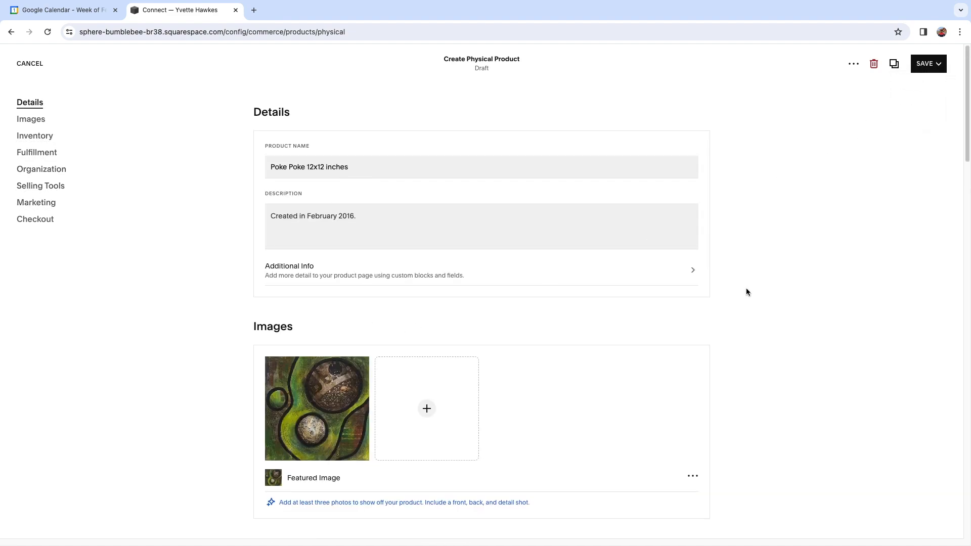
pyautogui.moveTo(923, 64)
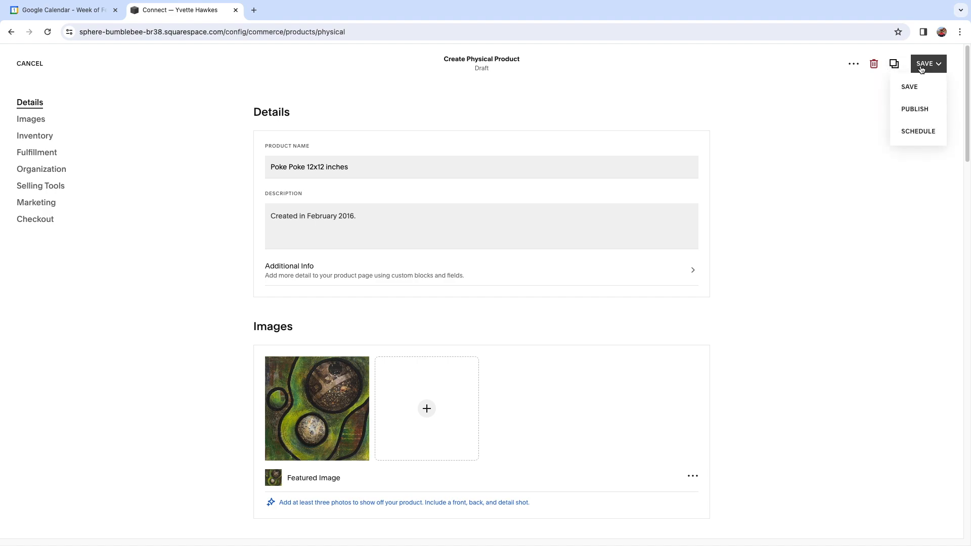
pyautogui.click(909, 109)
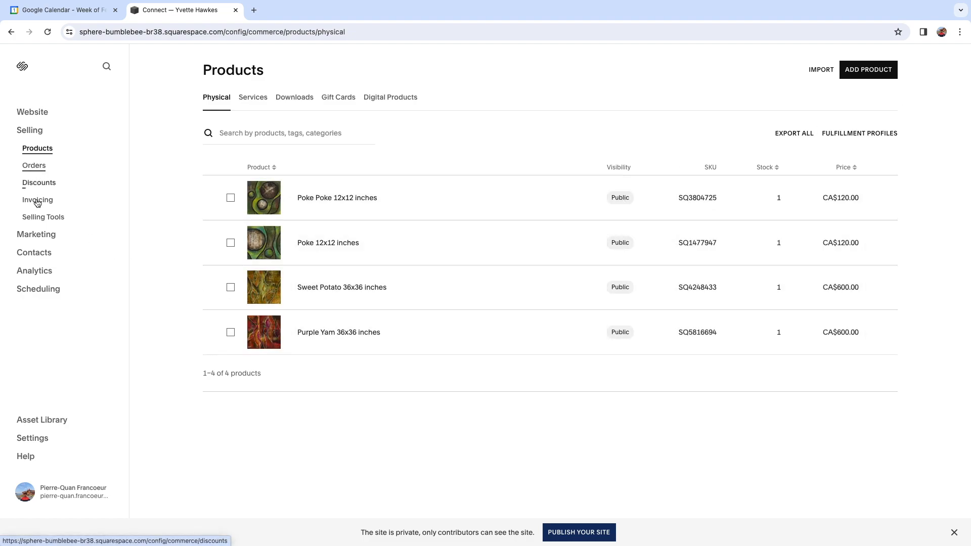
# View the store's service and physical product lists, and open the website's Home page for preview.
pyautogui.click(244, 98)
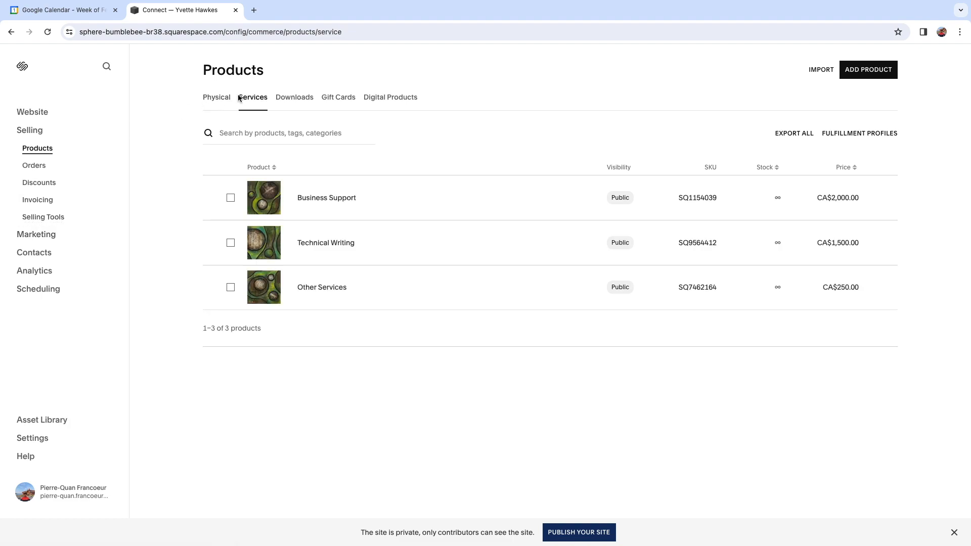
pyautogui.click(205, 98)
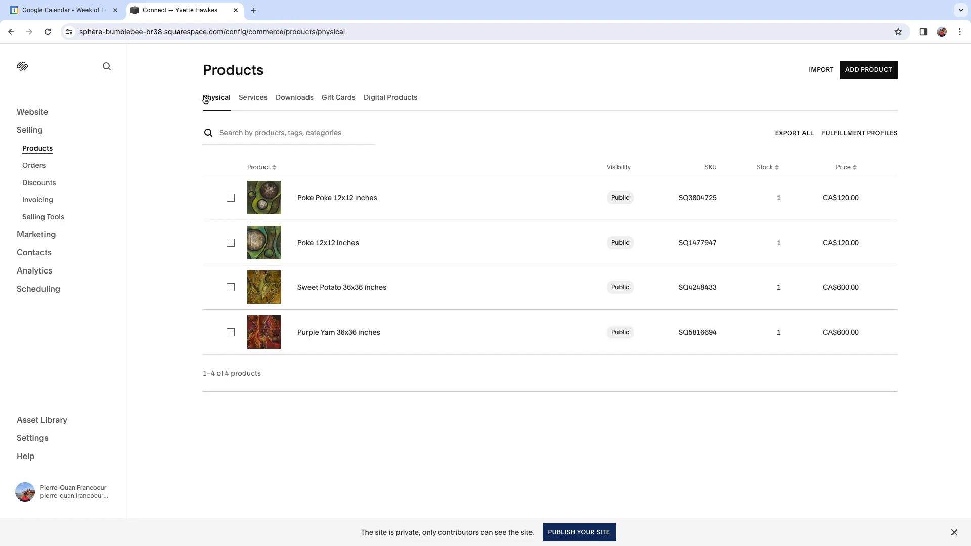
pyautogui.click(35, 113)
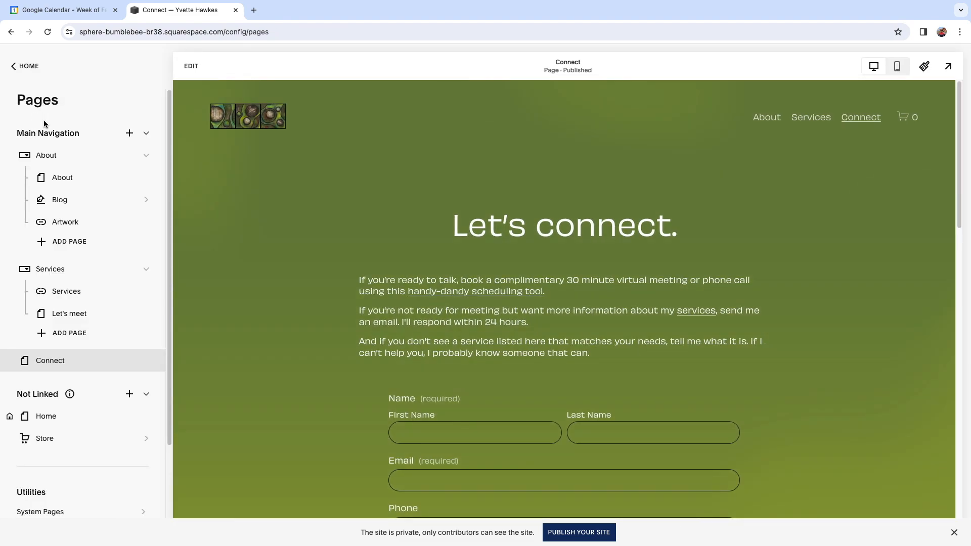
pyautogui.click(253, 120)
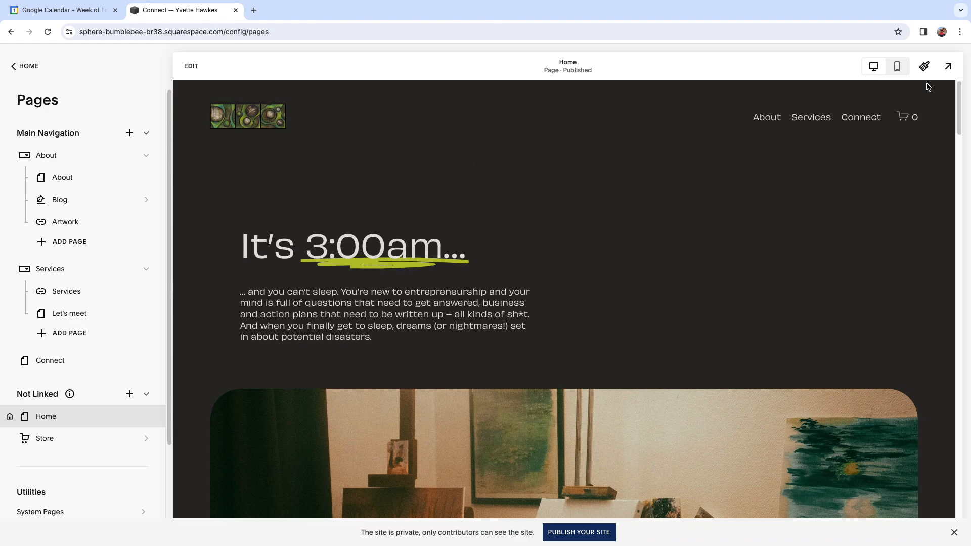
pyautogui.click(948, 68)
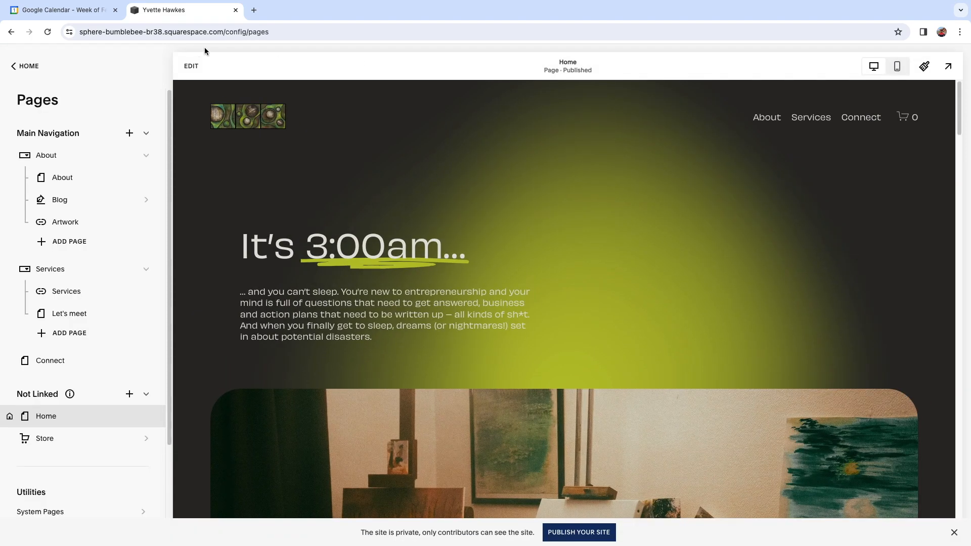
pyautogui.click(125, 33)
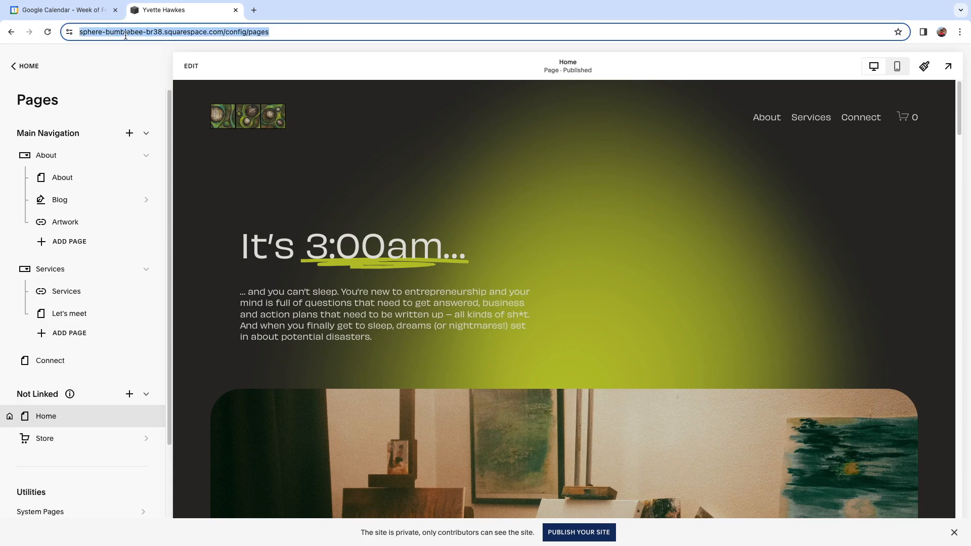
pyautogui.click(84, 31)
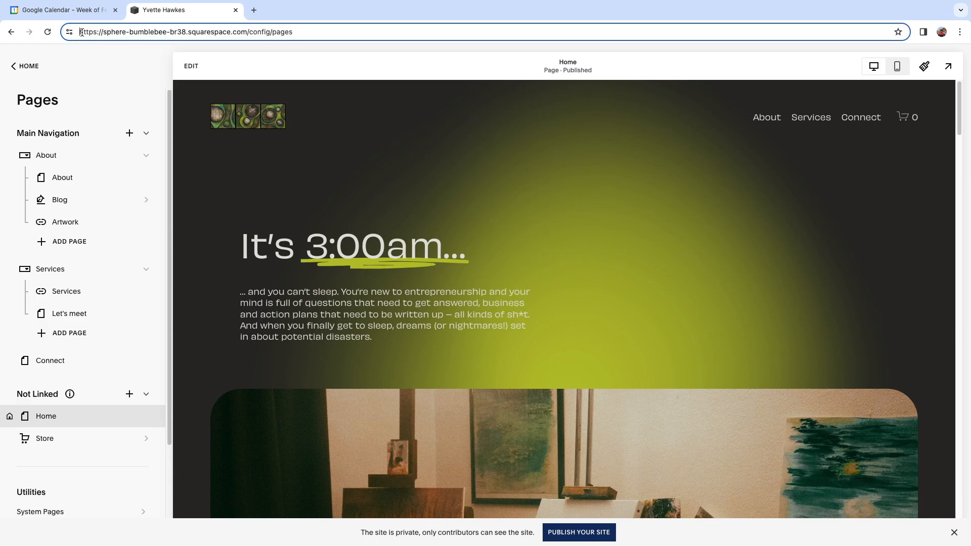
pyautogui.moveTo(81, 34); pyautogui.dragTo(246, 34)
pyautogui.hotkey('ctrl', 'c')
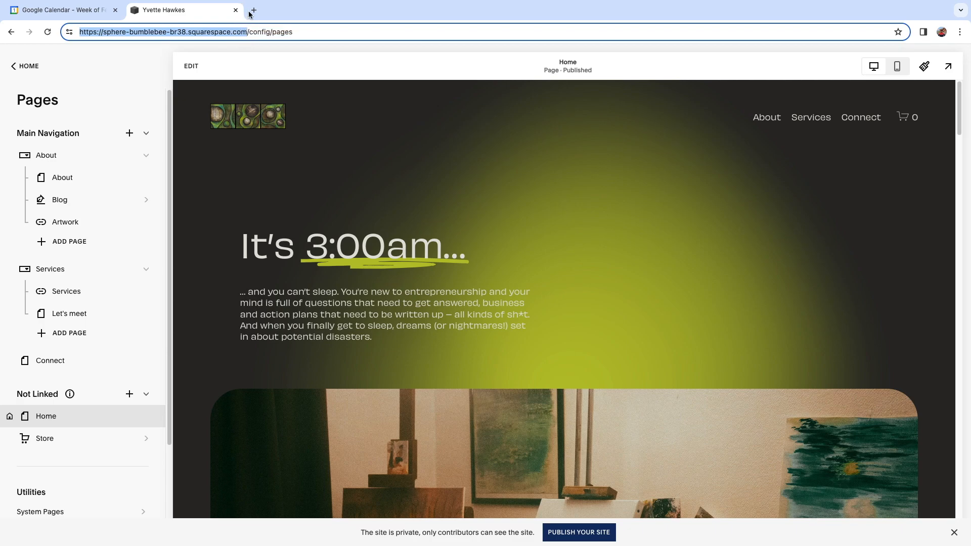
pyautogui.click(254, 11)
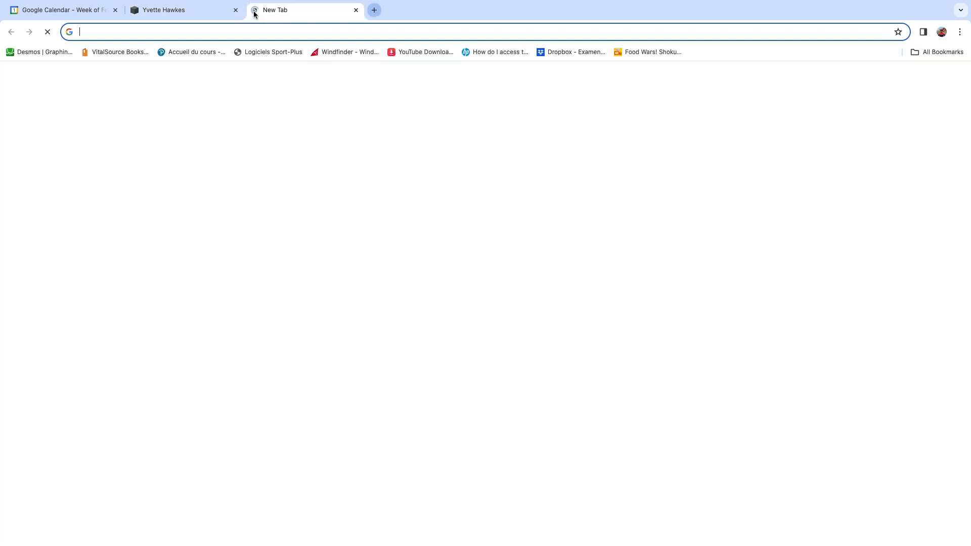
pyautogui.click(233, 33)
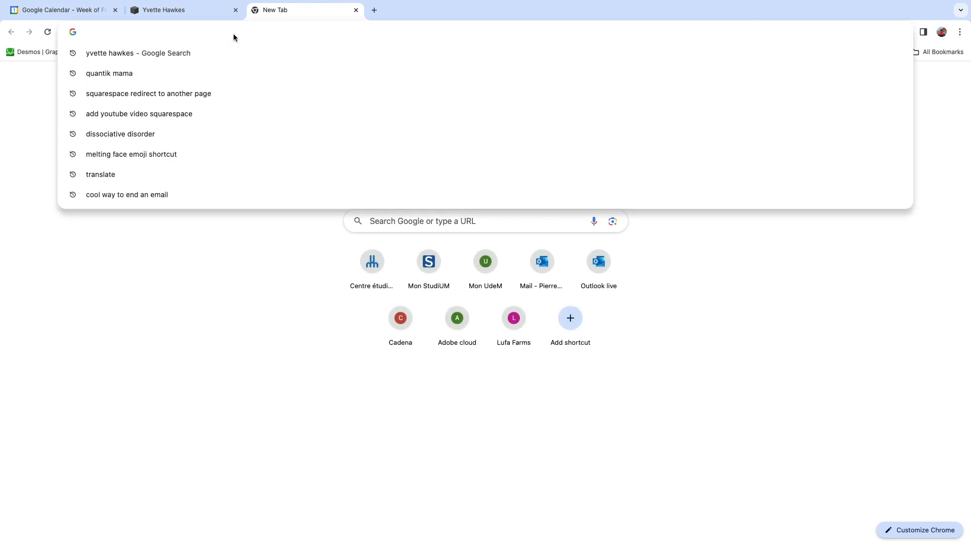
pyautogui.hotkey('ctrl', 'v')
pyautogui.press('Return')
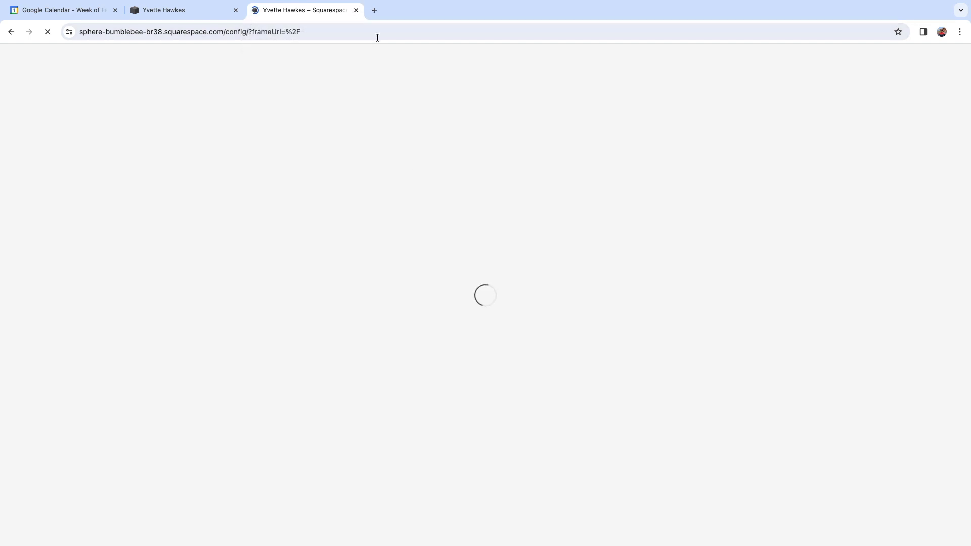
pyautogui.press('super+w')
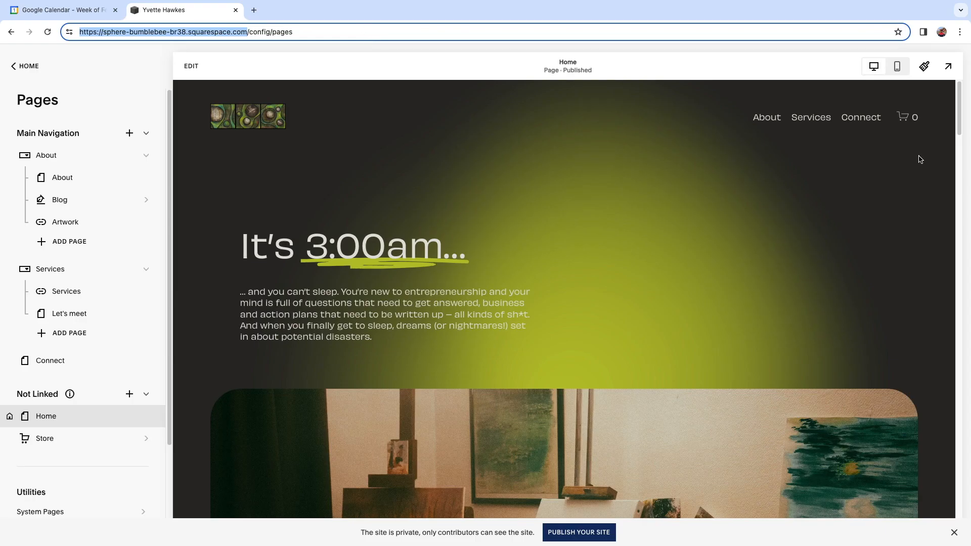
# Expand the Home page to a full preview and look through its About Me, Business Support and Other Services sections.
pyautogui.click(950, 66)
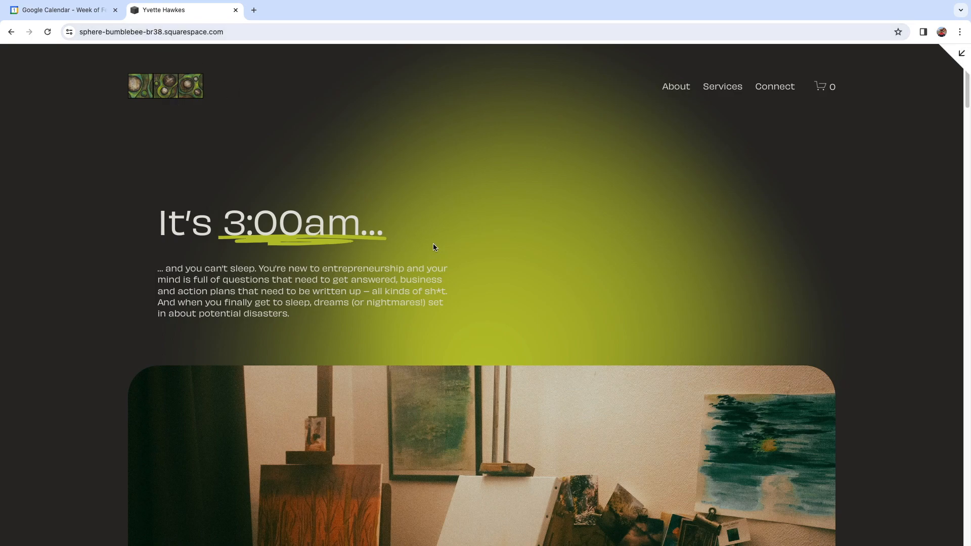
pyautogui.scroll(-20, 461, 271)
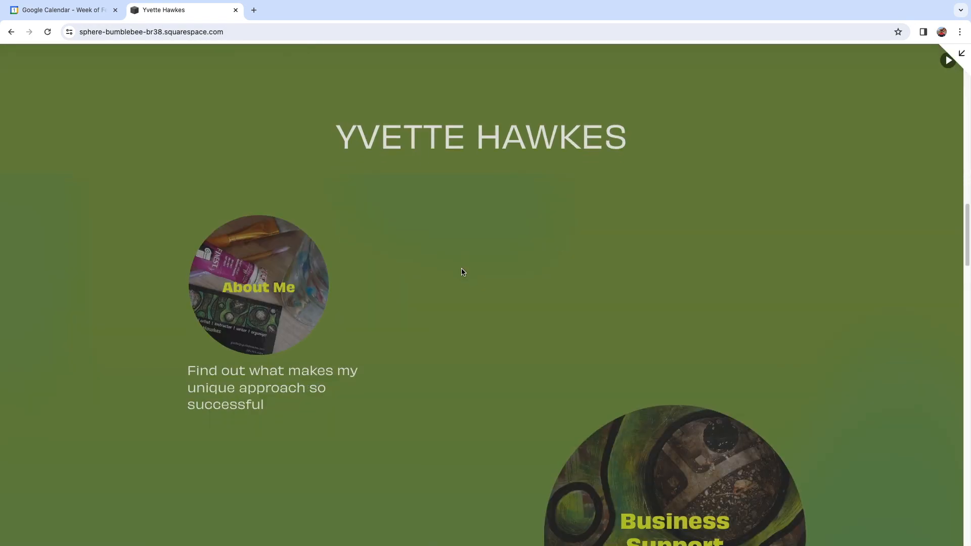
pyautogui.scroll(-20, 461, 272)
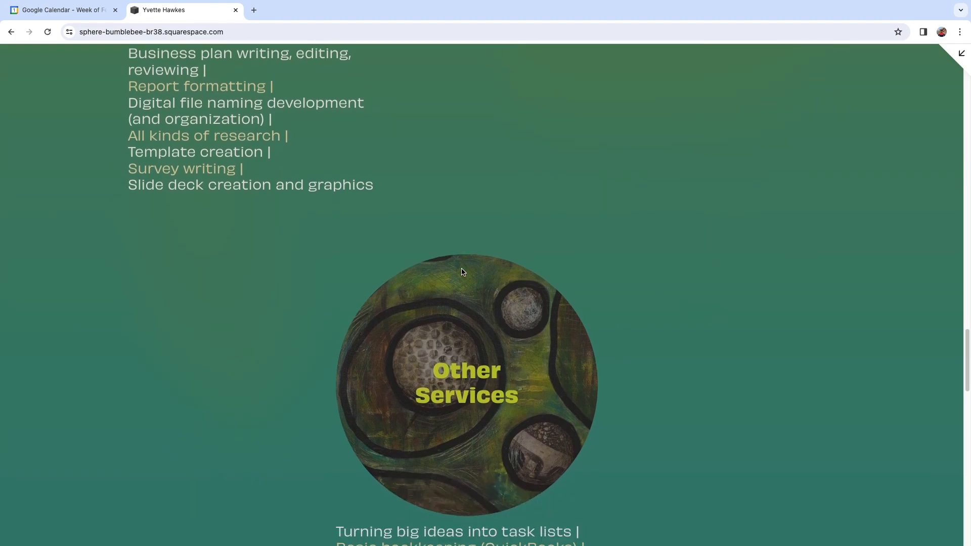
pyautogui.scroll(-10, 461, 272)
pyautogui.scroll(15, 461, 275)
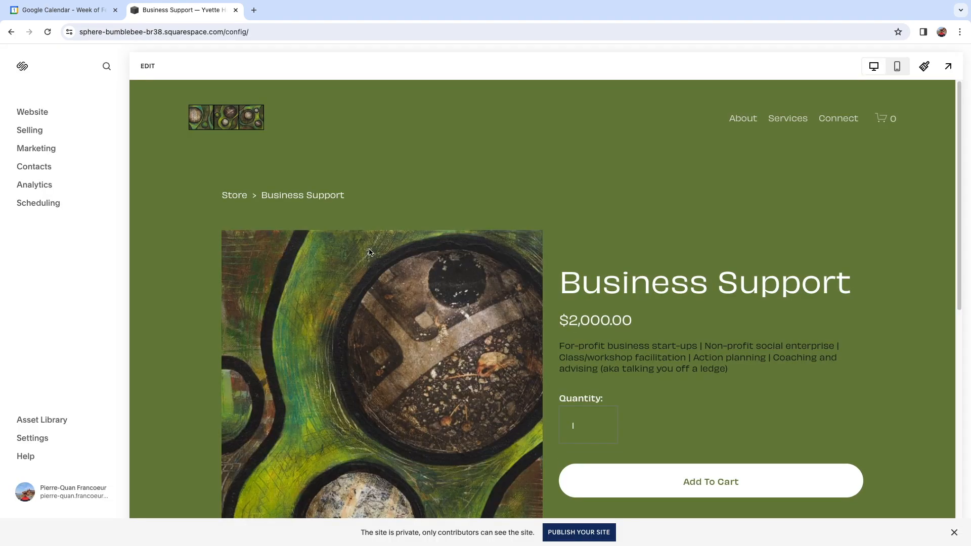